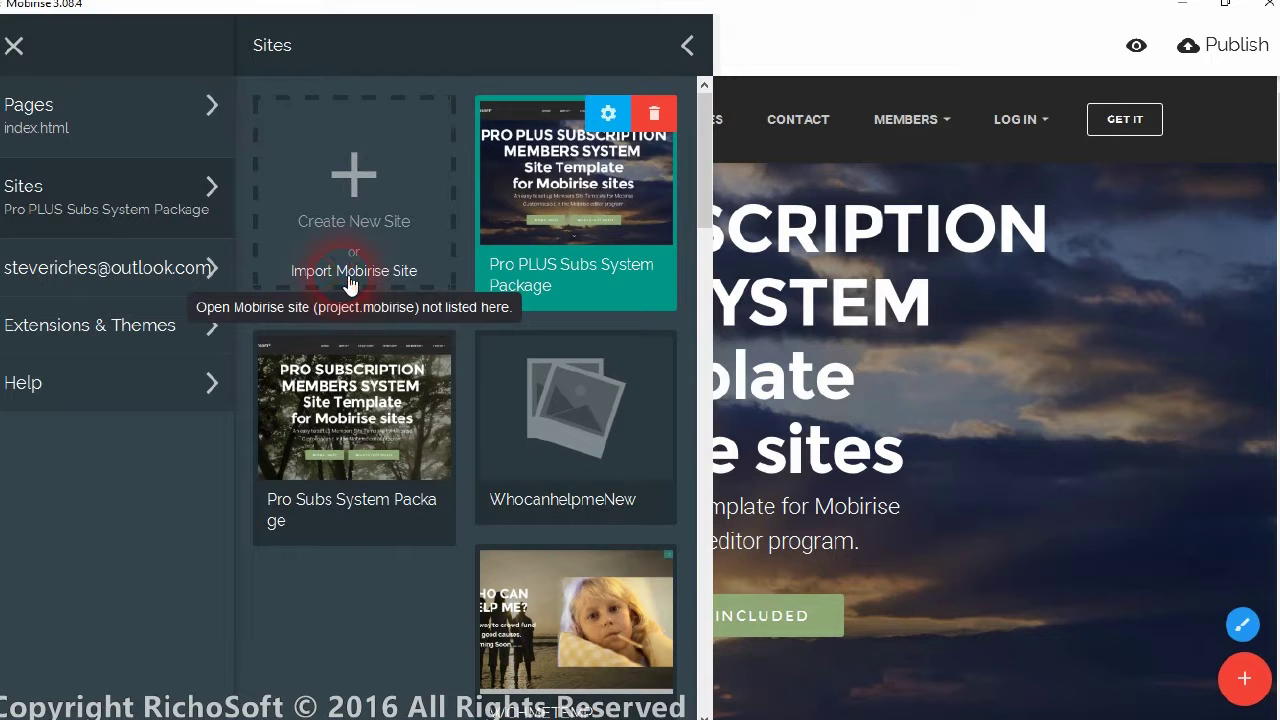
pyautogui.click(349, 284)
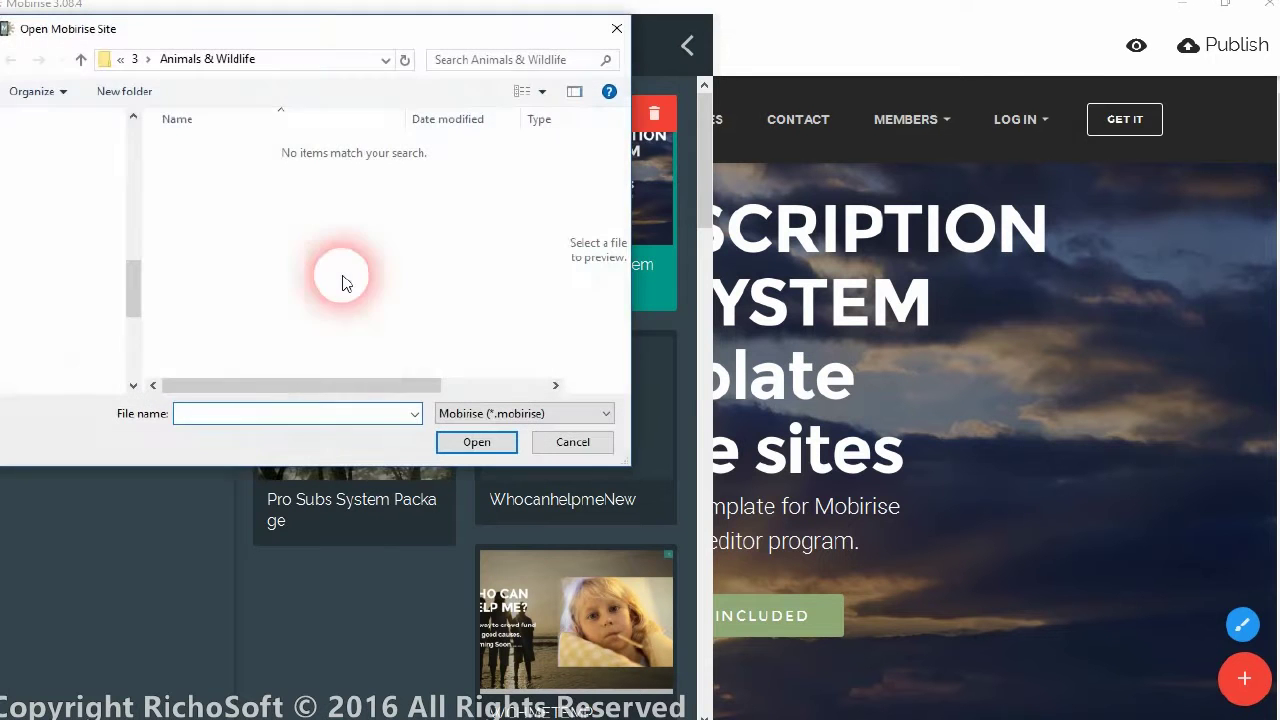
pyautogui.click(185, 79)
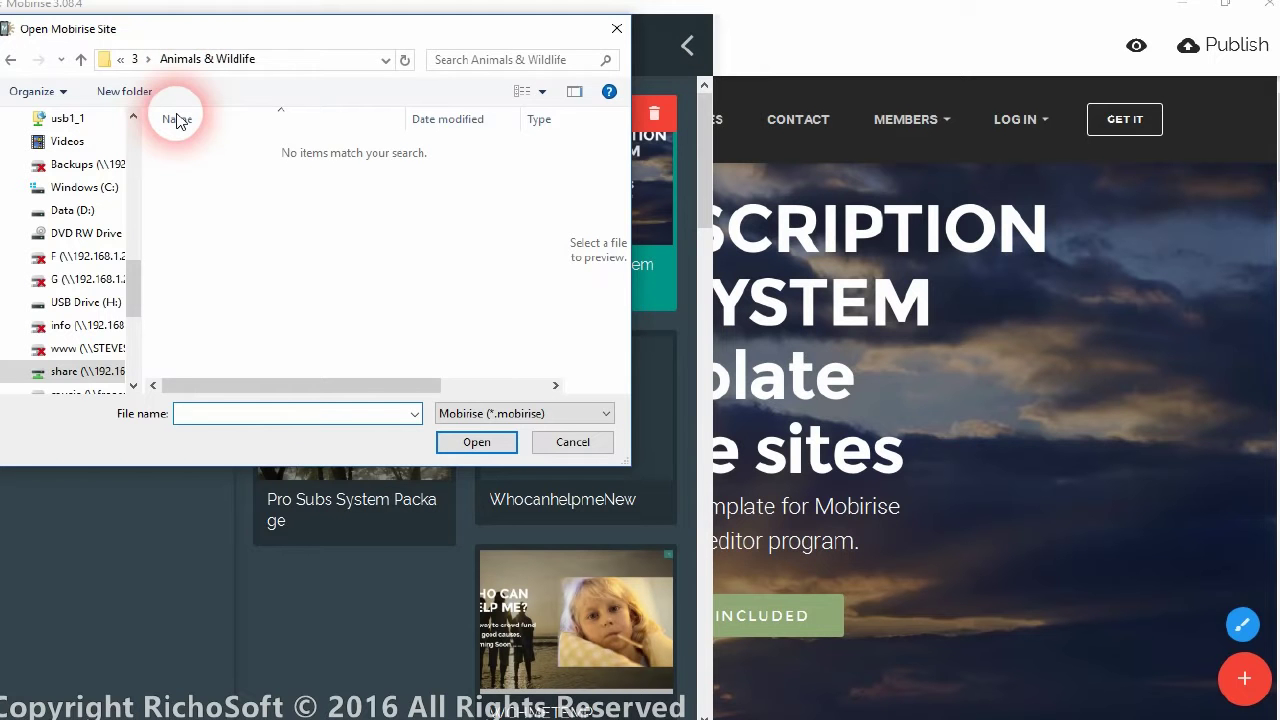
pyautogui.moveTo(140, 309); pyautogui.dragTo(143, 178)
pyautogui.click(70, 210)
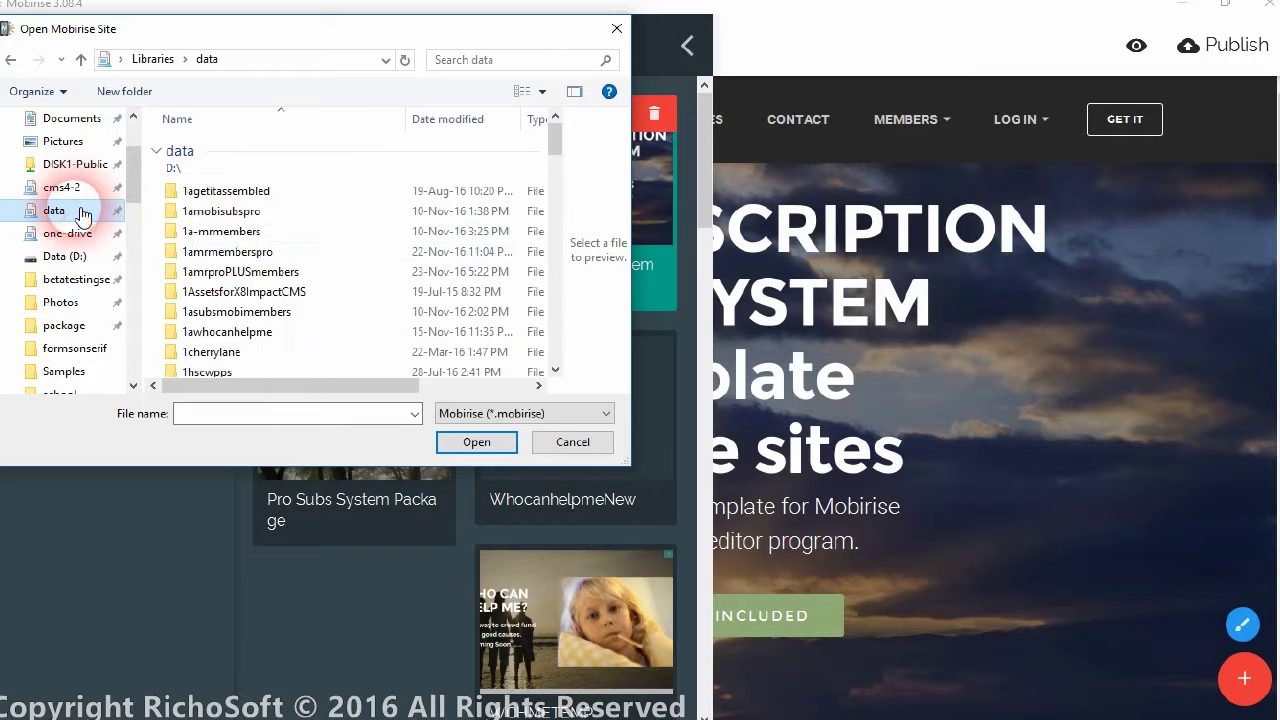
pyautogui.scroll(-1, 240, 290)
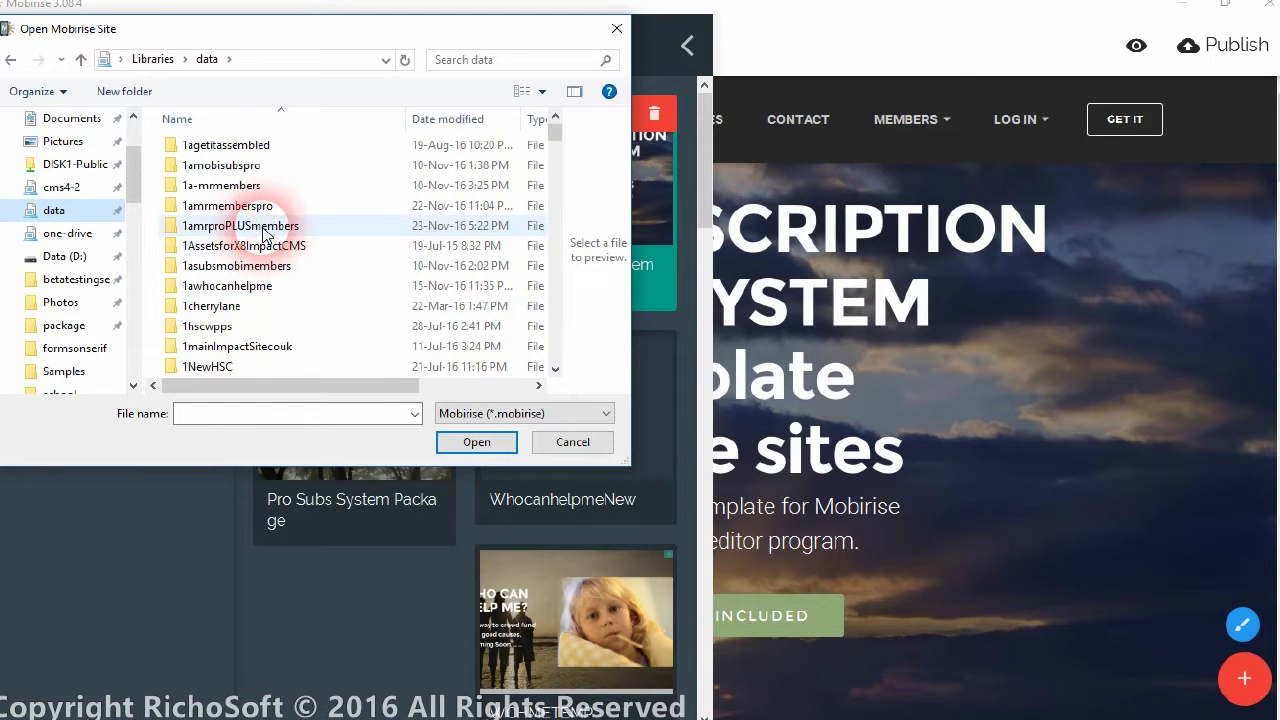
pyautogui.doubleClick(262, 228)
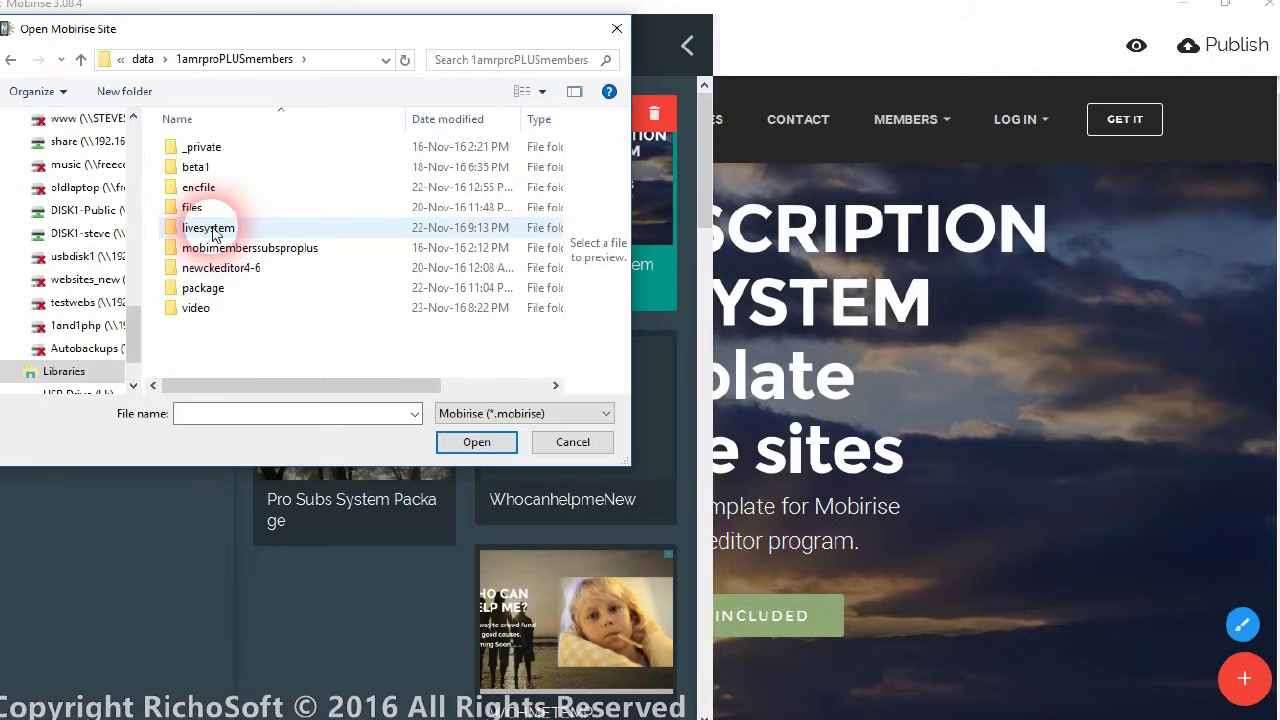
pyautogui.doubleClick(204, 288)
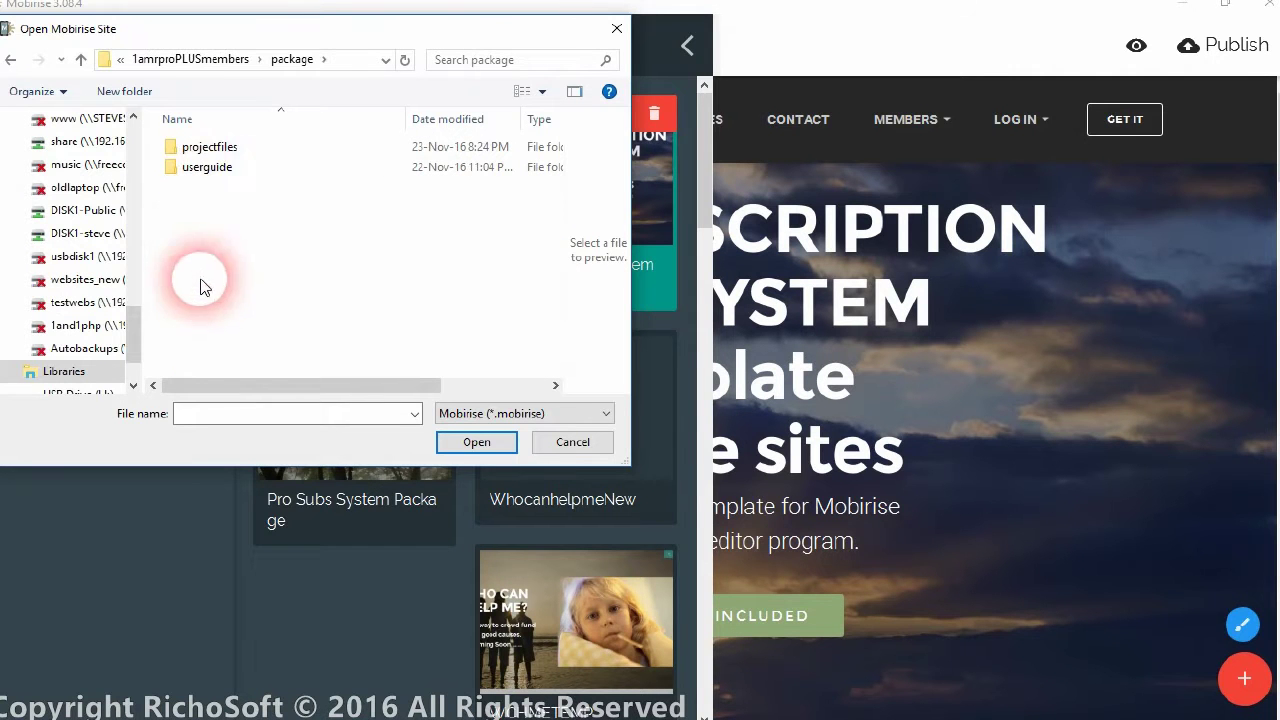
pyautogui.doubleClick(207, 147)
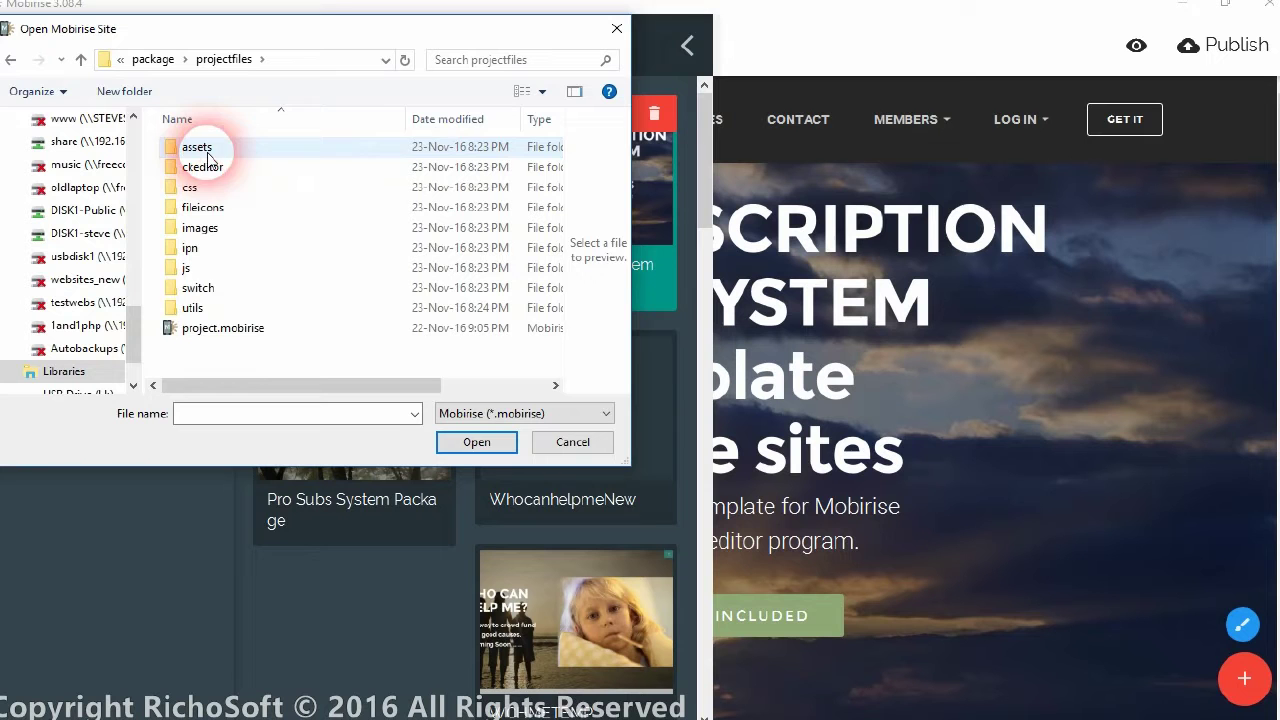
pyautogui.click(220, 330)
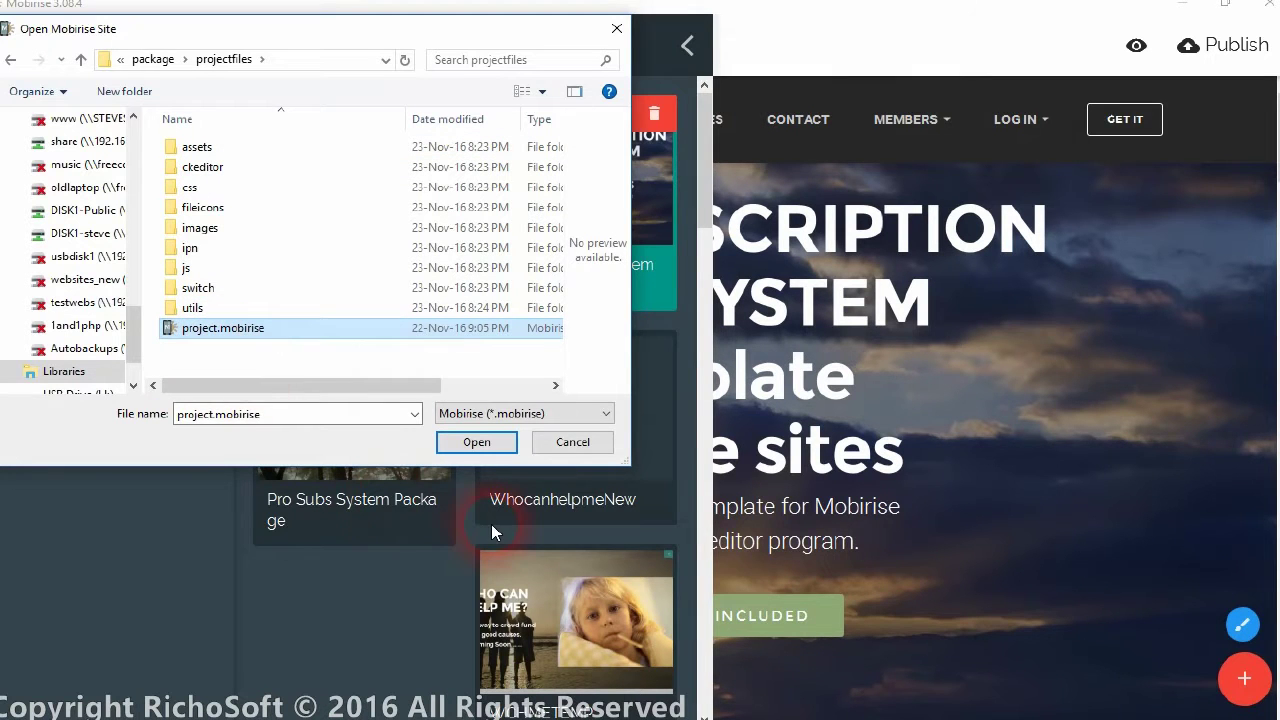
pyautogui.click(552, 444)
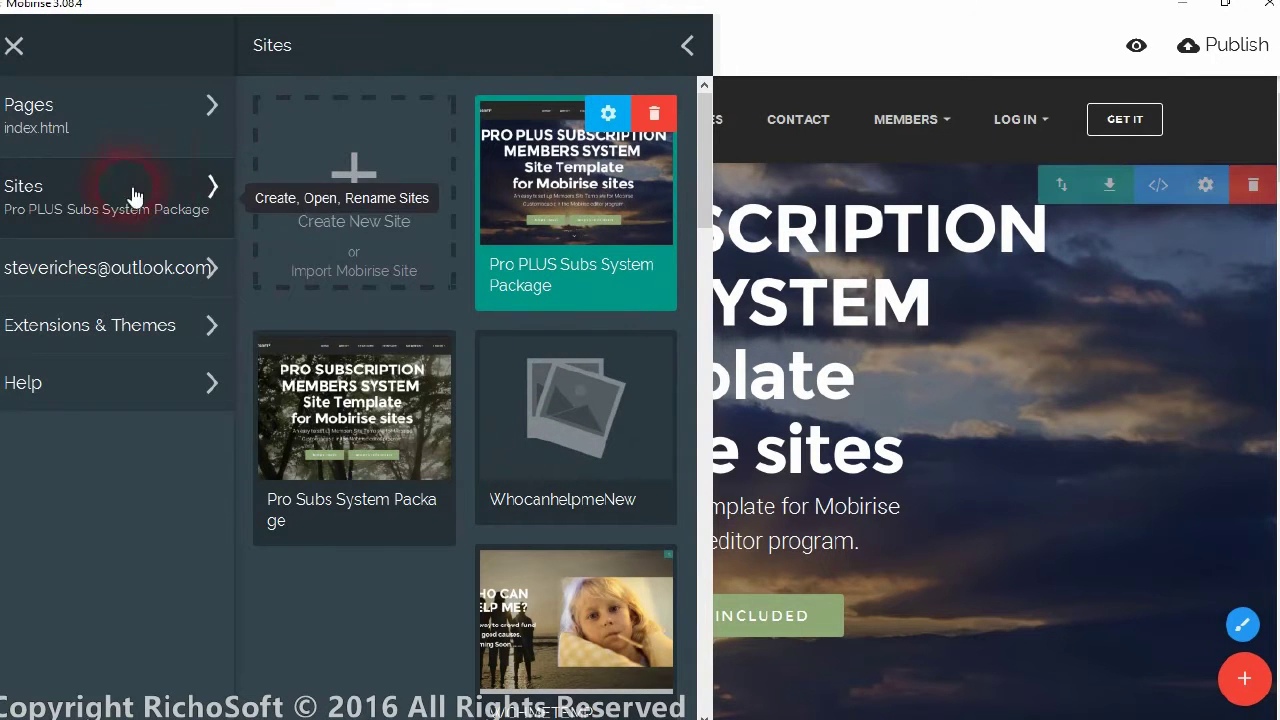
# Review the Pro PLUS site's Site Settings, confirm with OK, and close the Sites panel
pyautogui.click(608, 113)
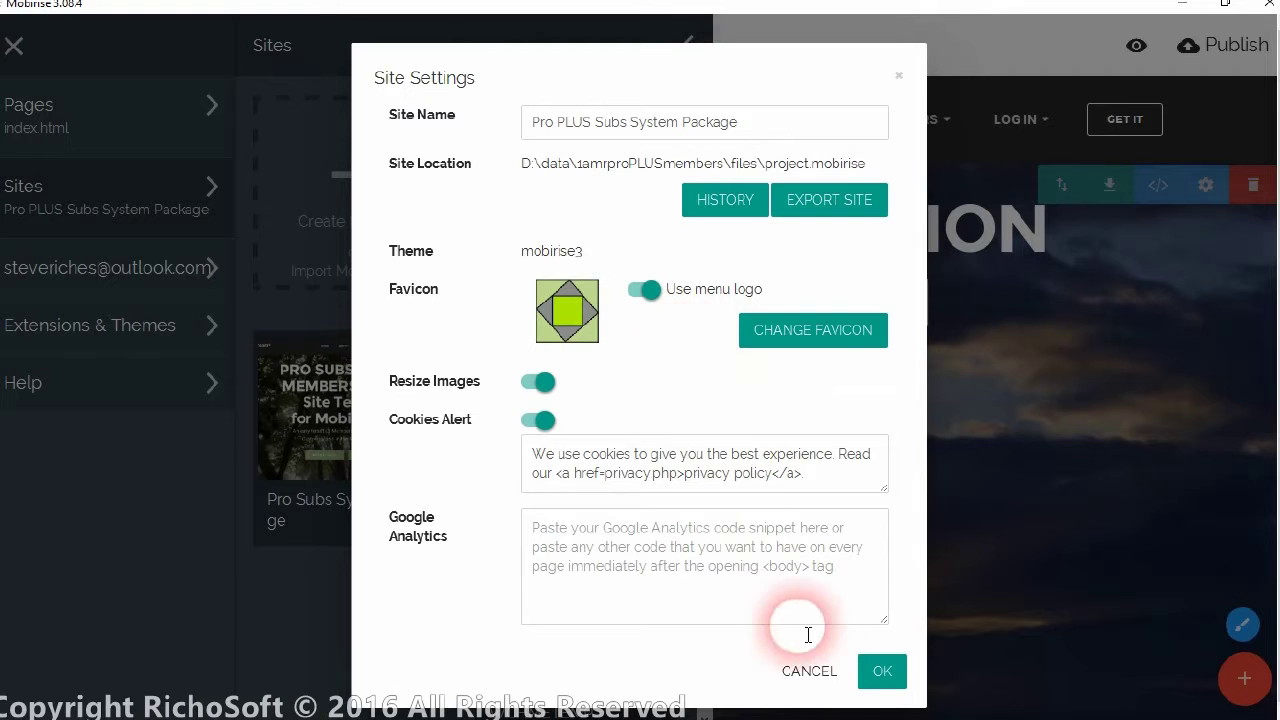
pyautogui.click(881, 671)
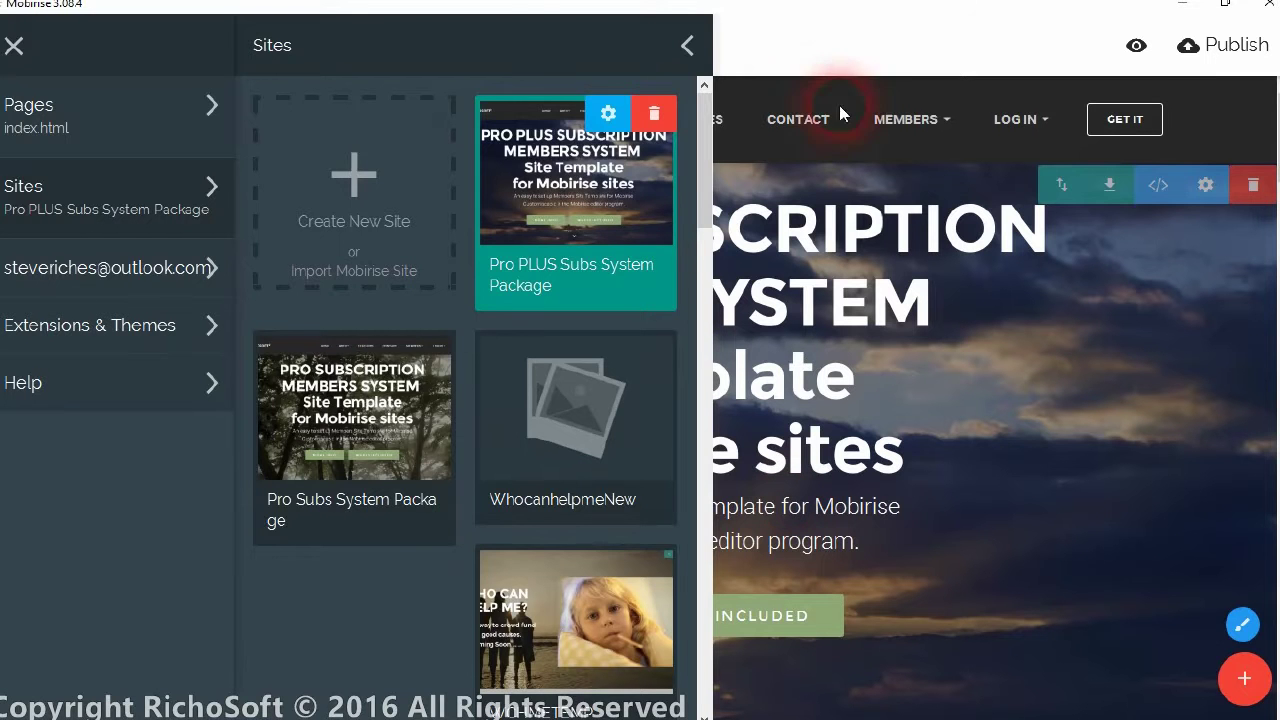
pyautogui.click(855, 40)
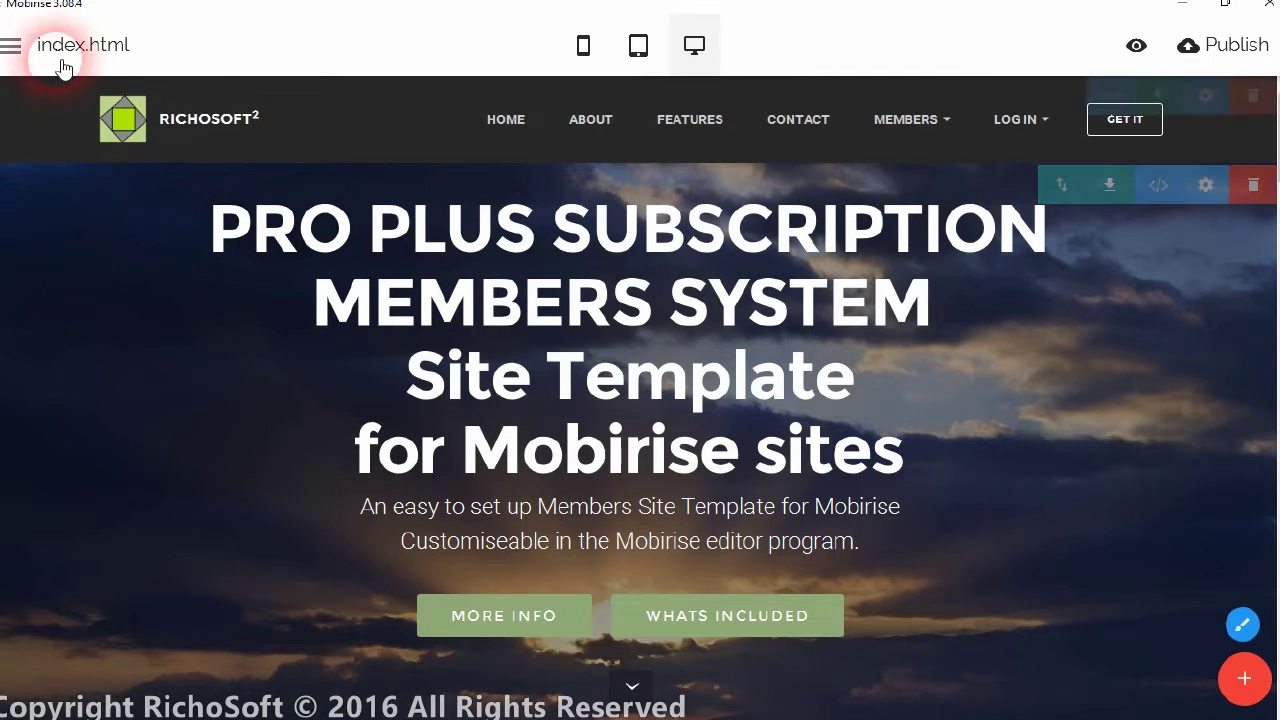
# Clone members-news.php into a new page28.html and open page28.html's Page Settings
pyautogui.click(12, 45)
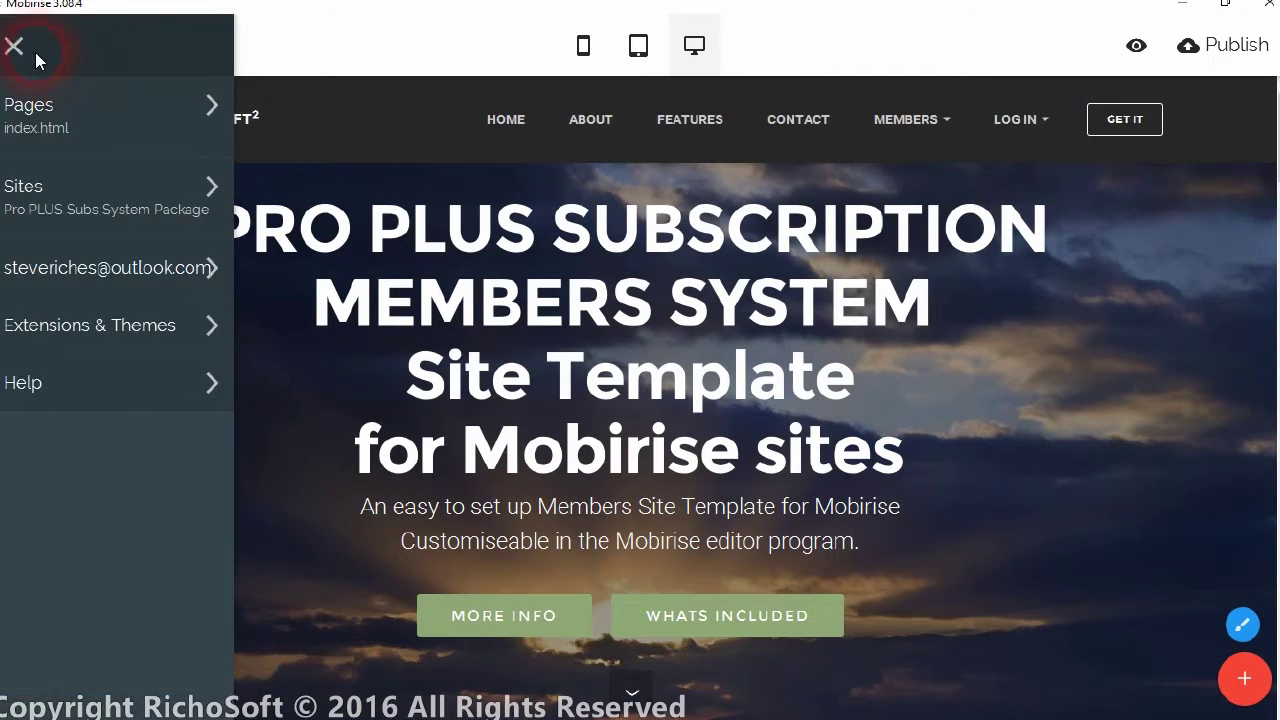
pyautogui.click(57, 121)
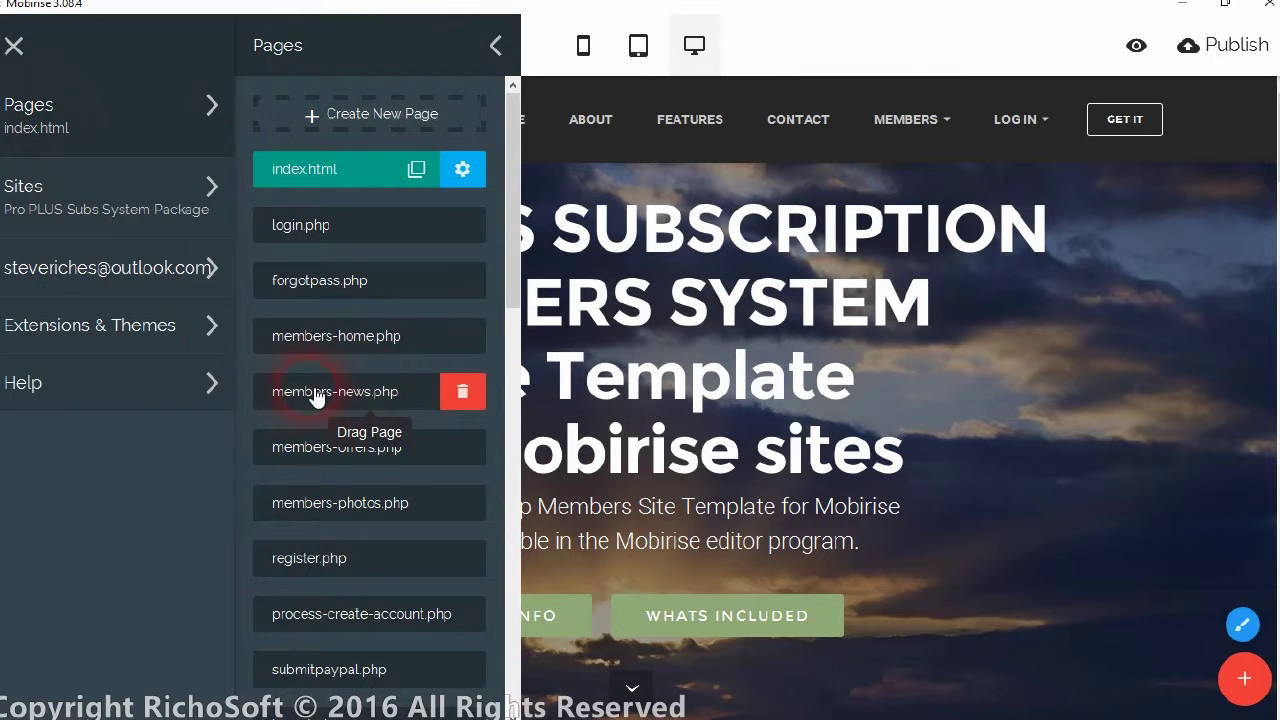
pyautogui.click(345, 398)
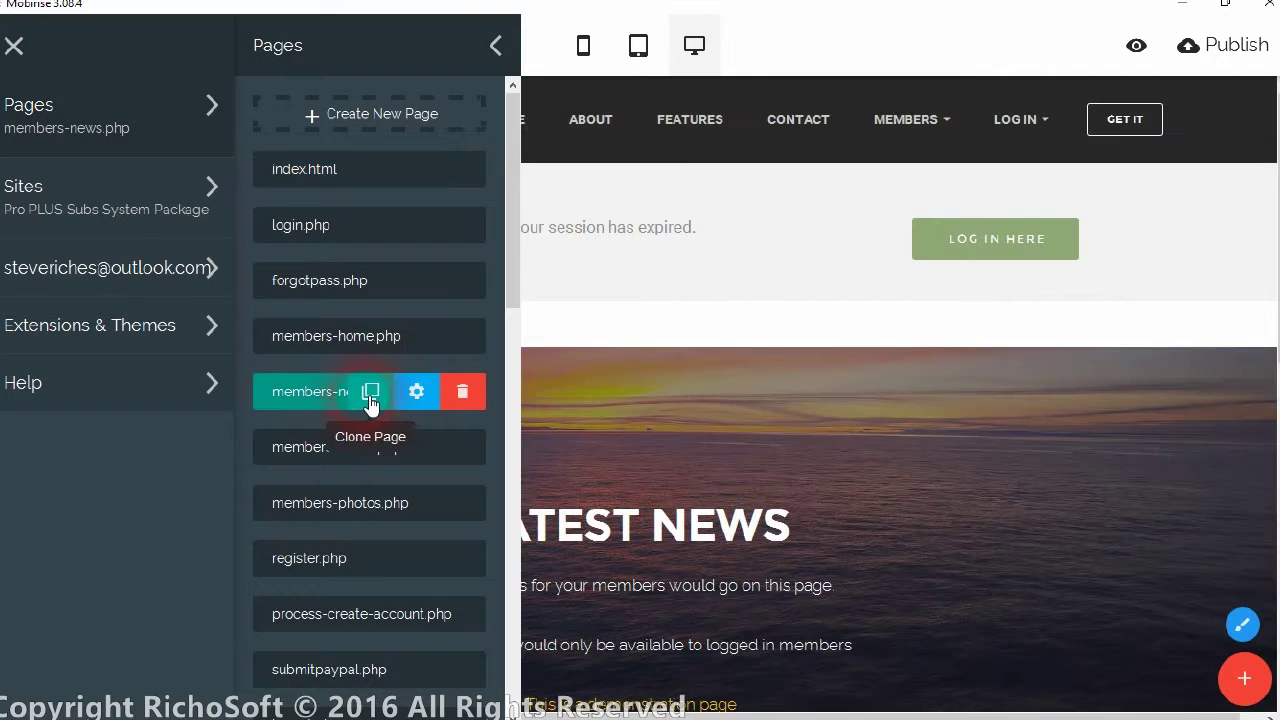
pyautogui.click(369, 393)
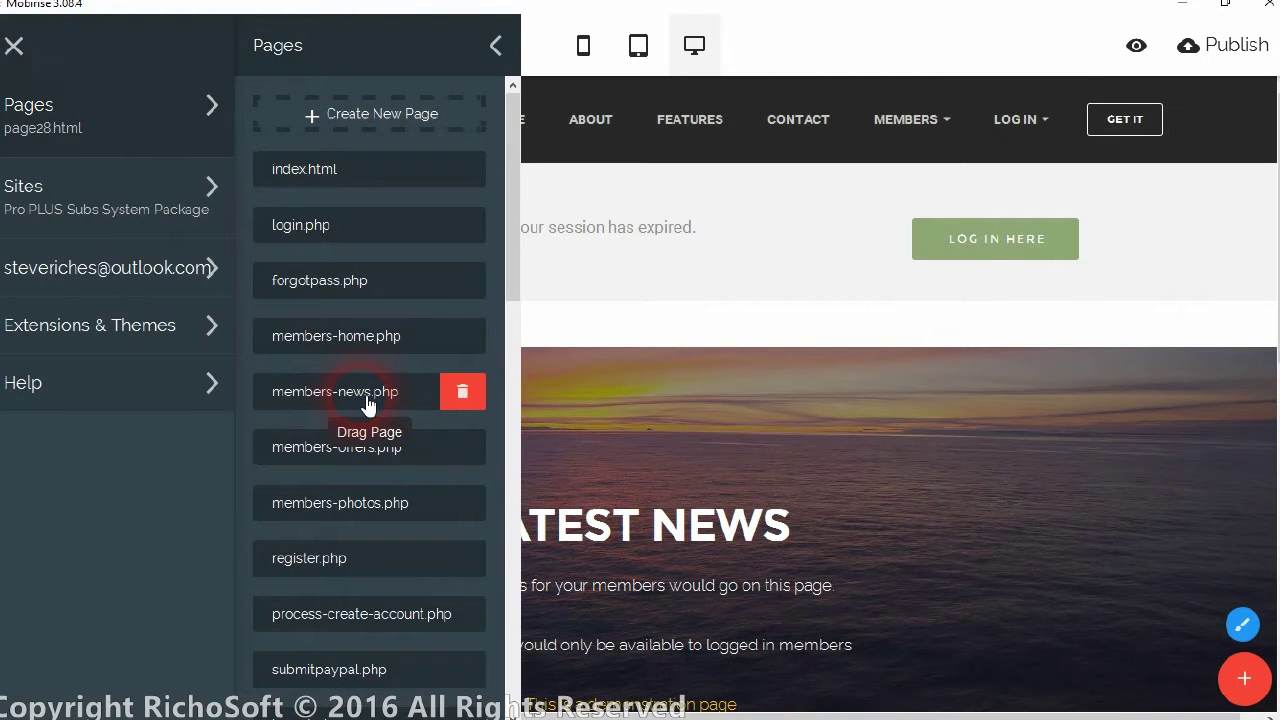
pyautogui.moveTo(514, 286); pyautogui.dragTo(514, 700)
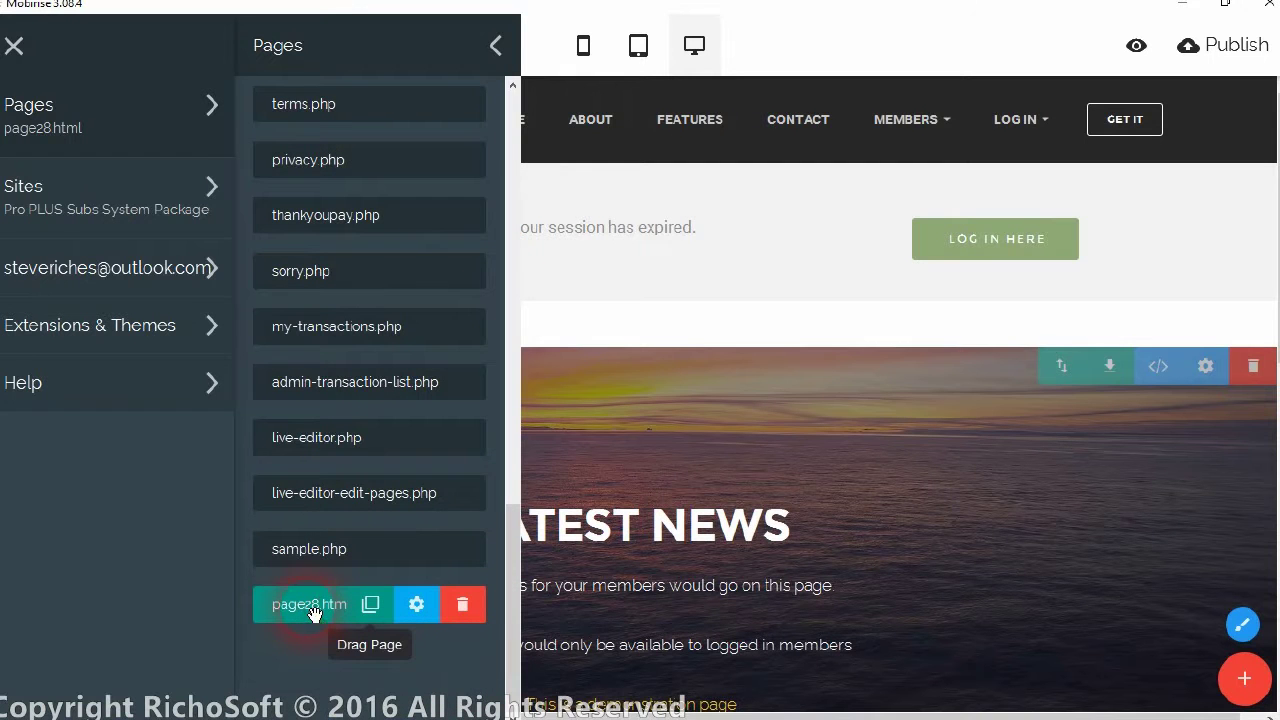
pyautogui.click(416, 604)
# Change page28.html's file name to members-trips.php and title to Members Trips Page, then close the panels
pyautogui.tripleClick(648, 140)
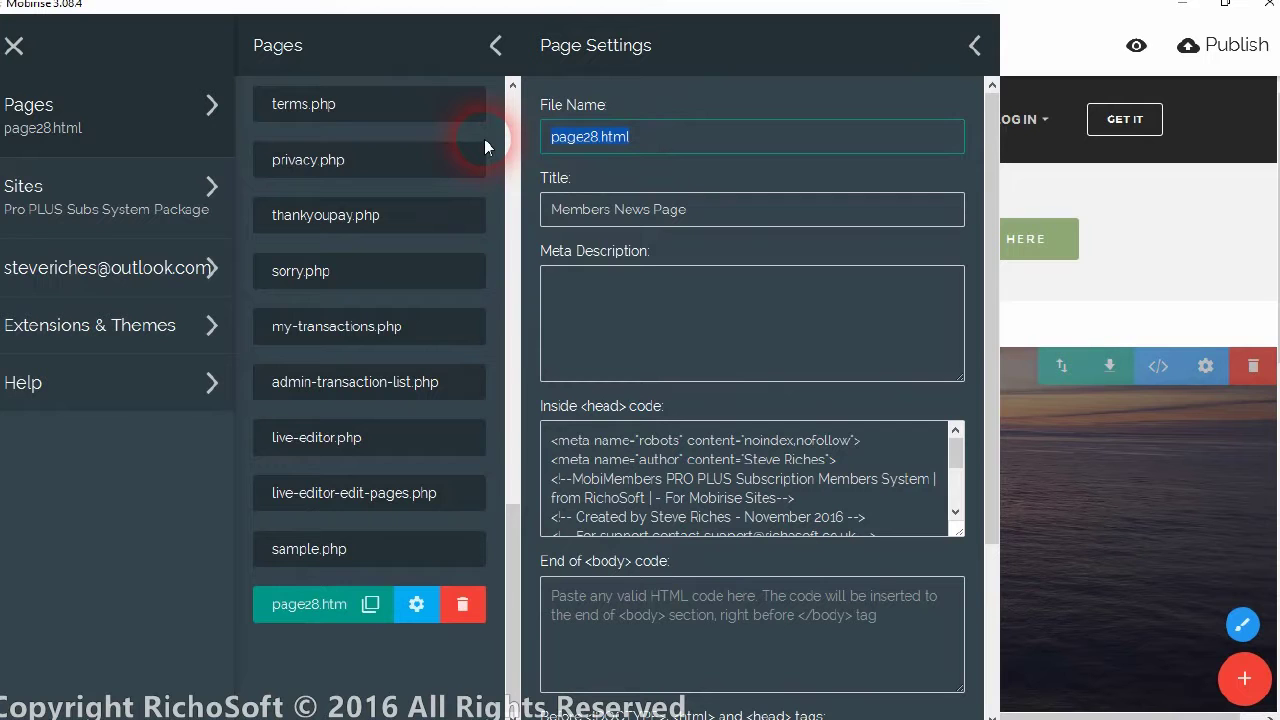
pyautogui.write('members-trips.php')
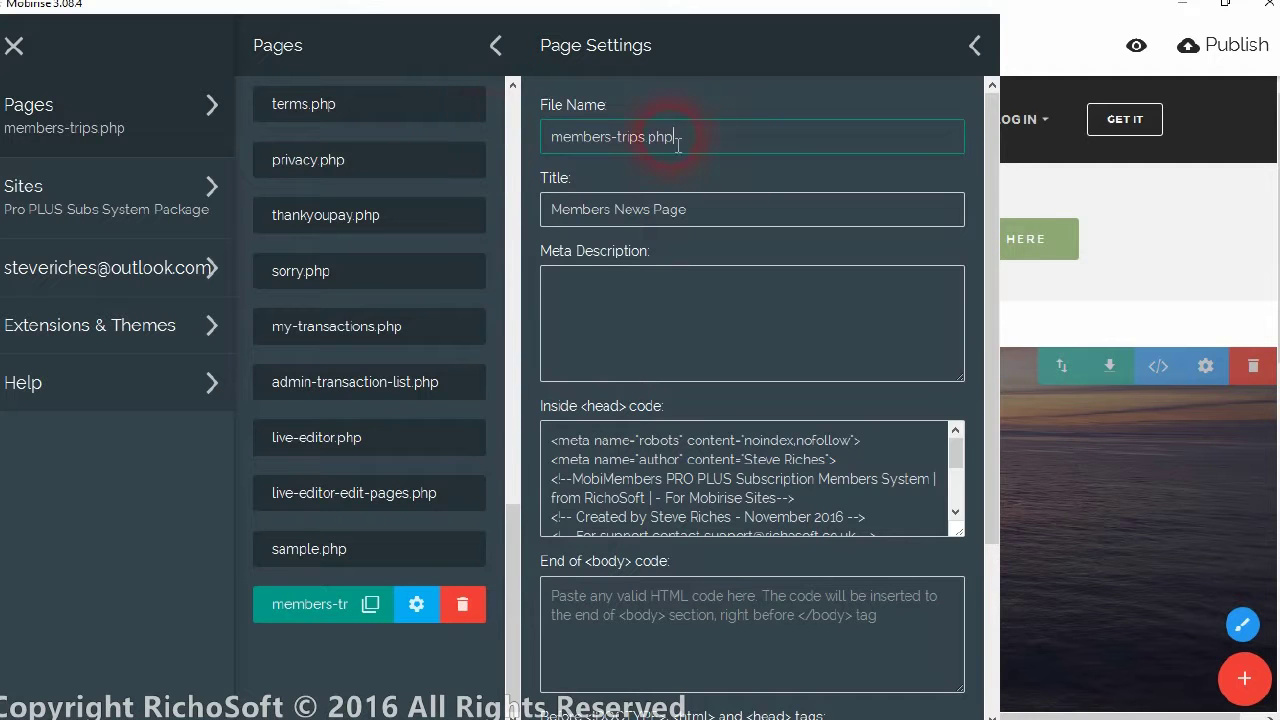
pyautogui.click(619, 211)
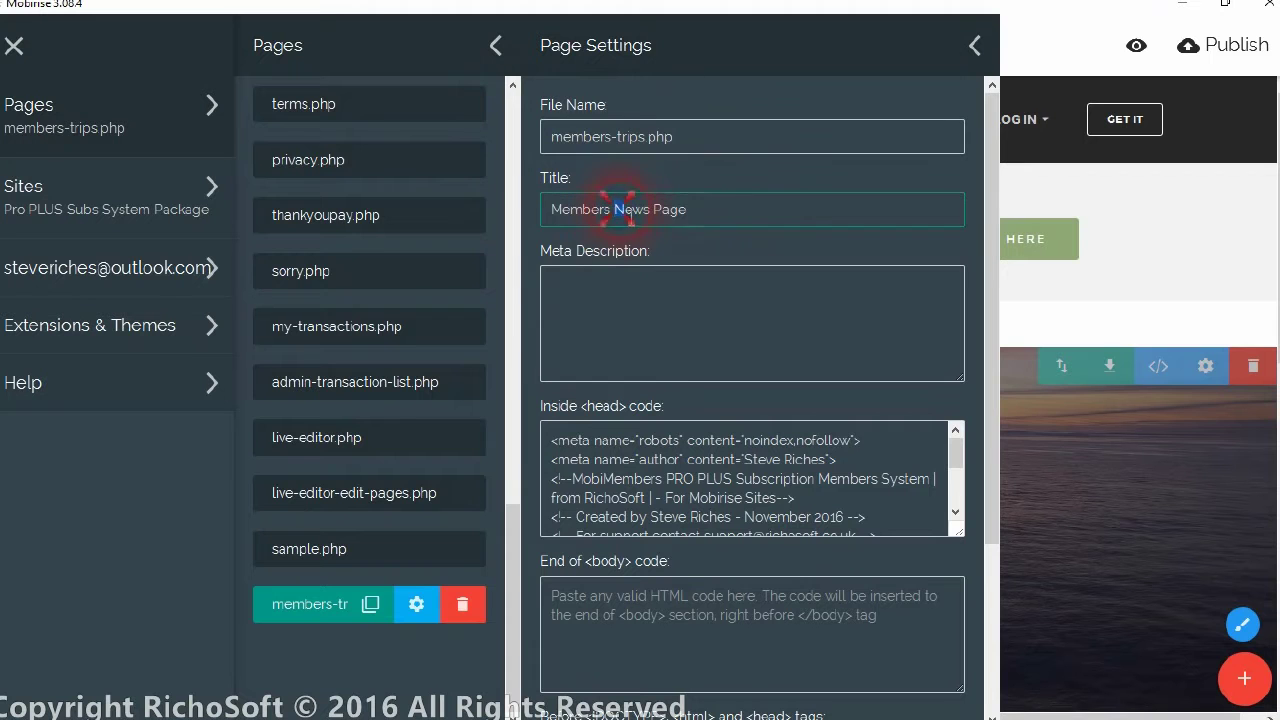
pyautogui.write('Tr')
pyautogui.moveTo(956, 448); pyautogui.dragTo(953, 505)
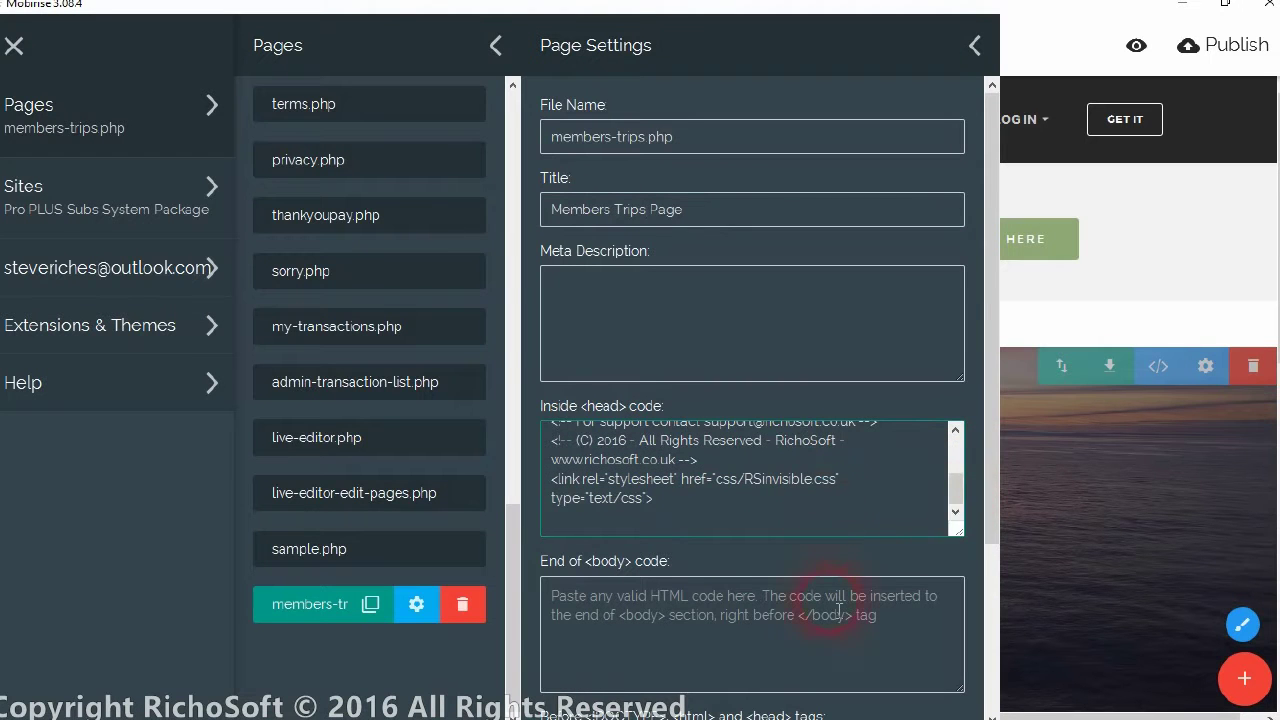
pyautogui.scroll(-2, 829, 686)
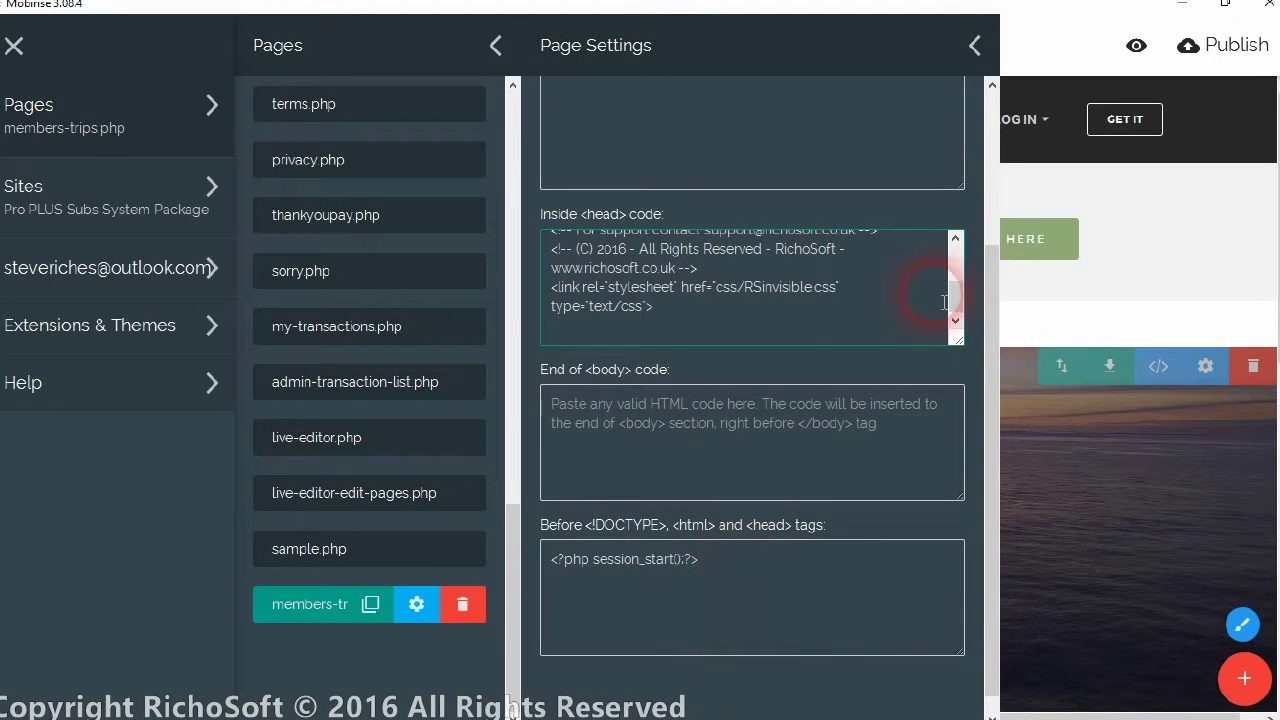
pyautogui.click(1005, 35)
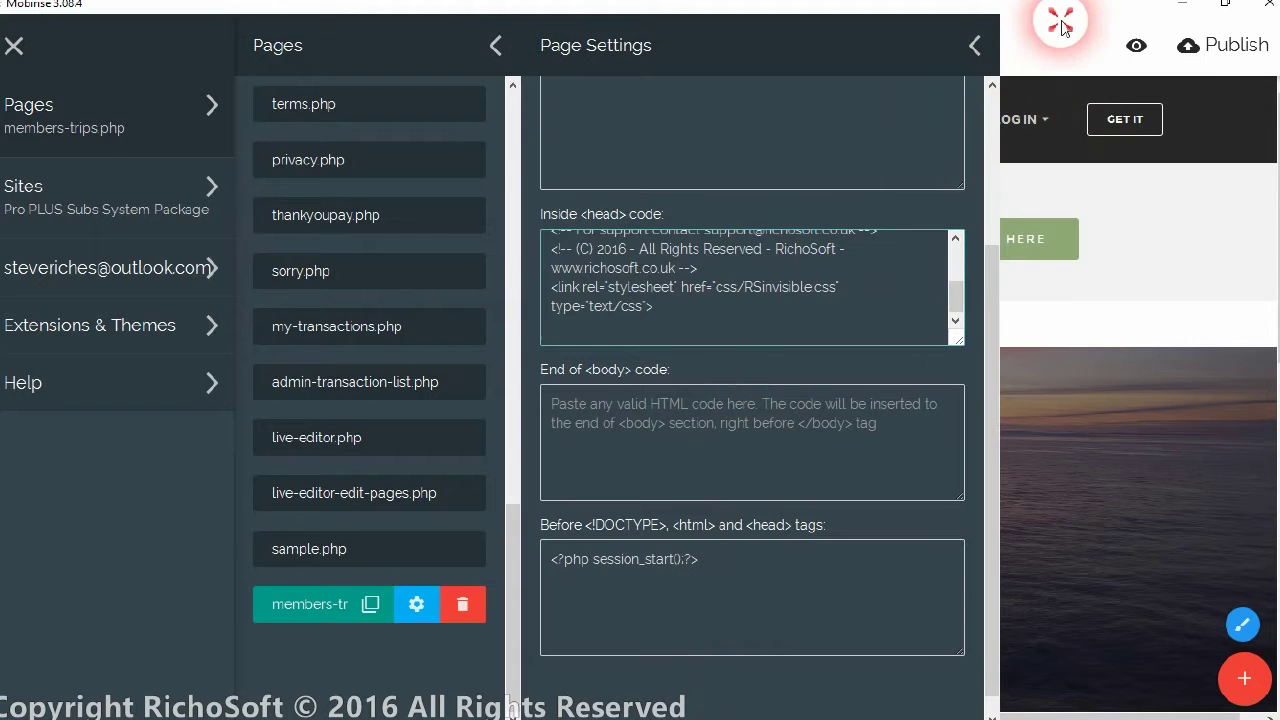
pyautogui.click(738, 316)
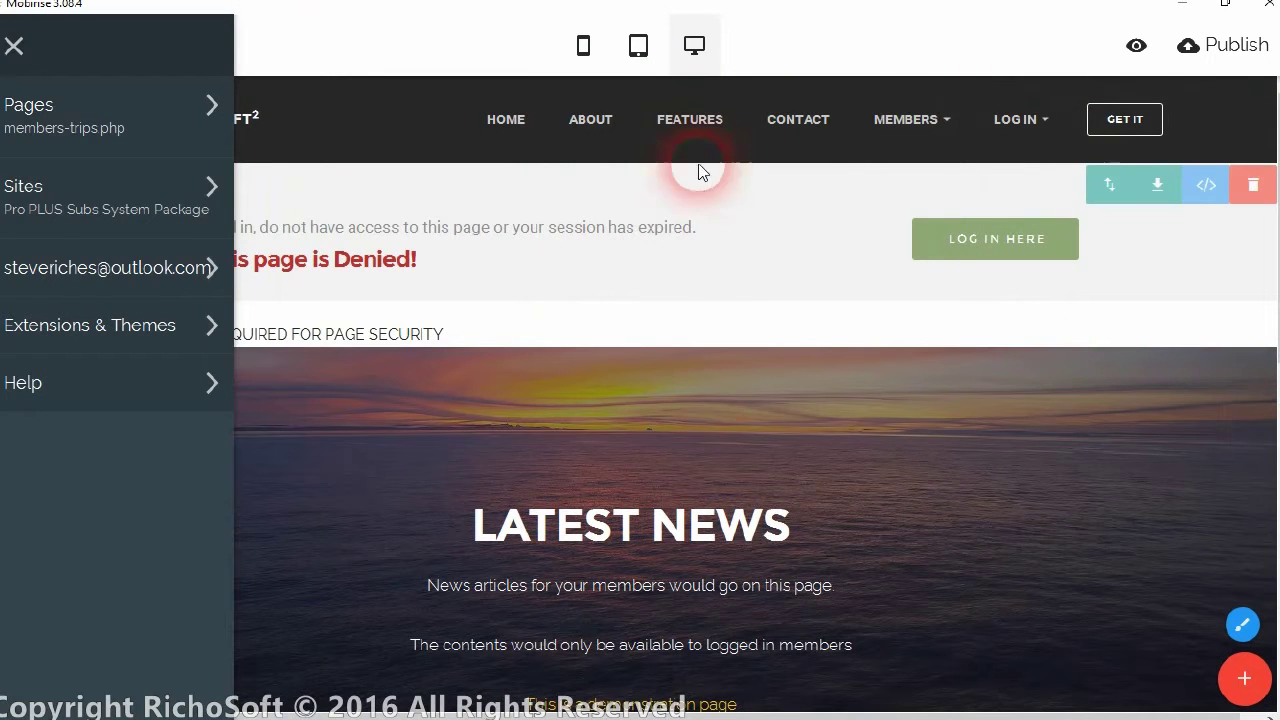
# View the security block's HTML/CSS code on members-trips.php and cancel without changes
pyautogui.click(853, 30)
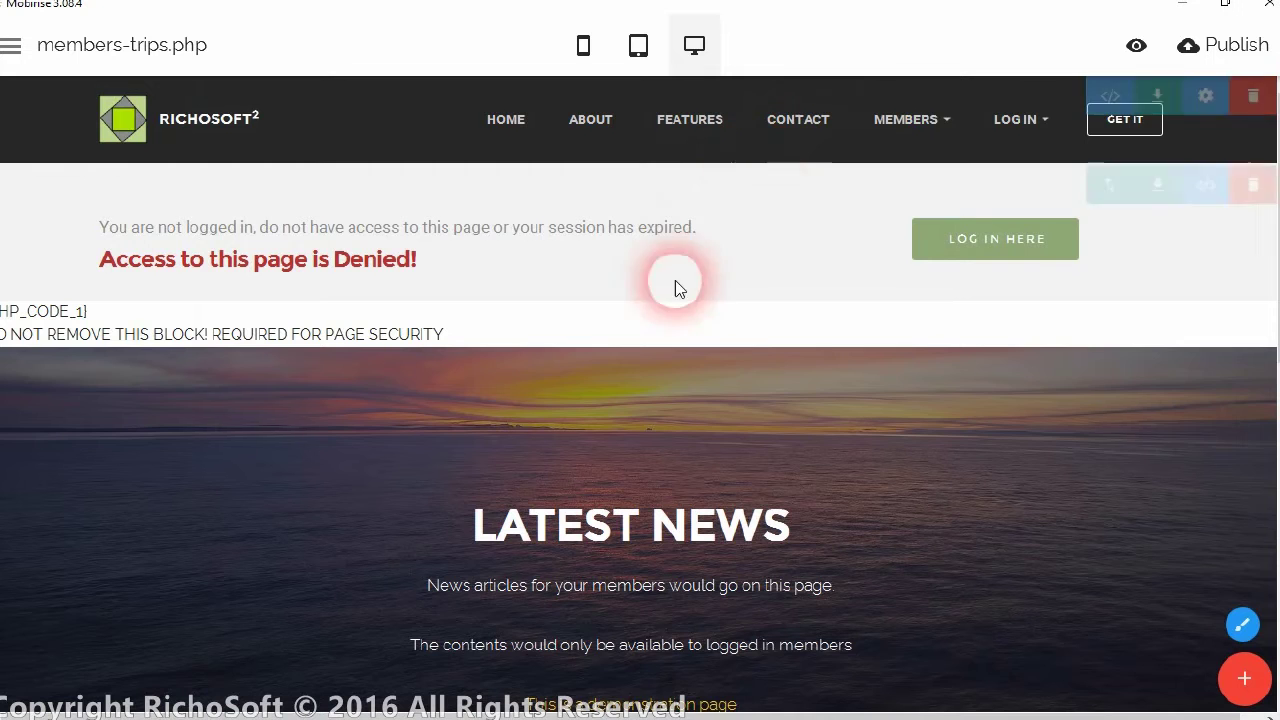
pyautogui.scroll(-1, 789, 357)
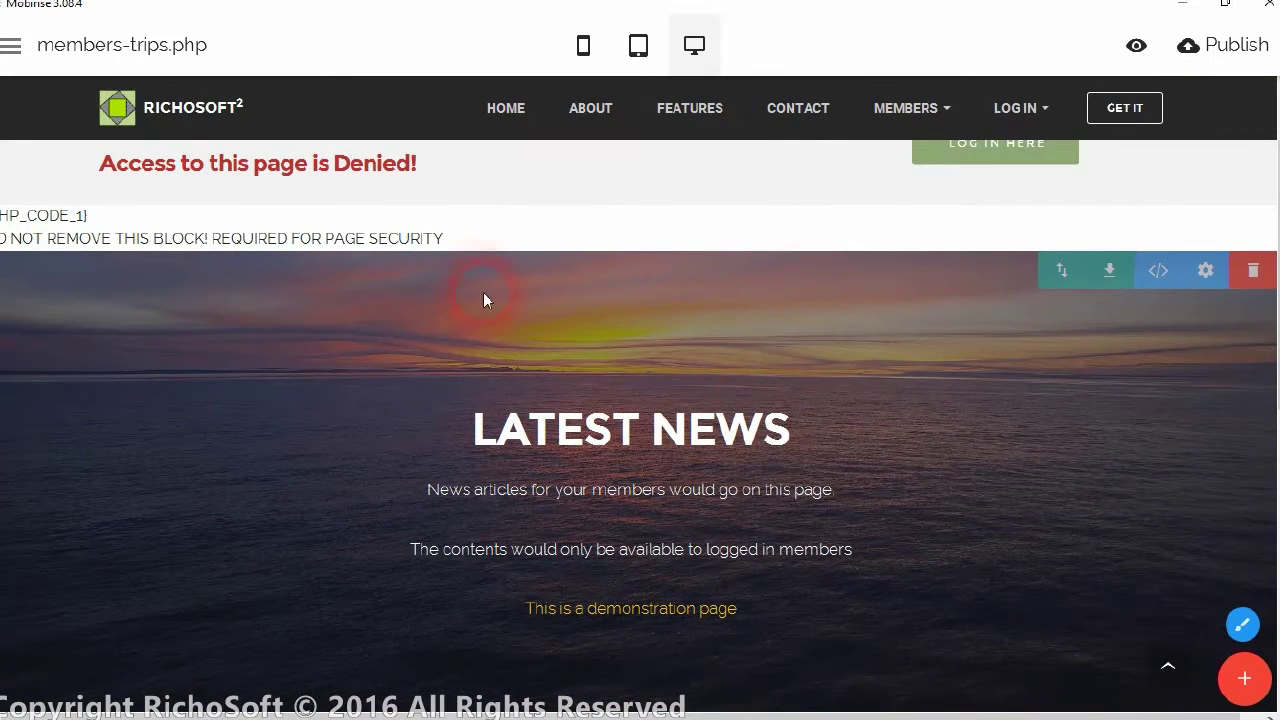
pyautogui.scroll(1, 690, 215)
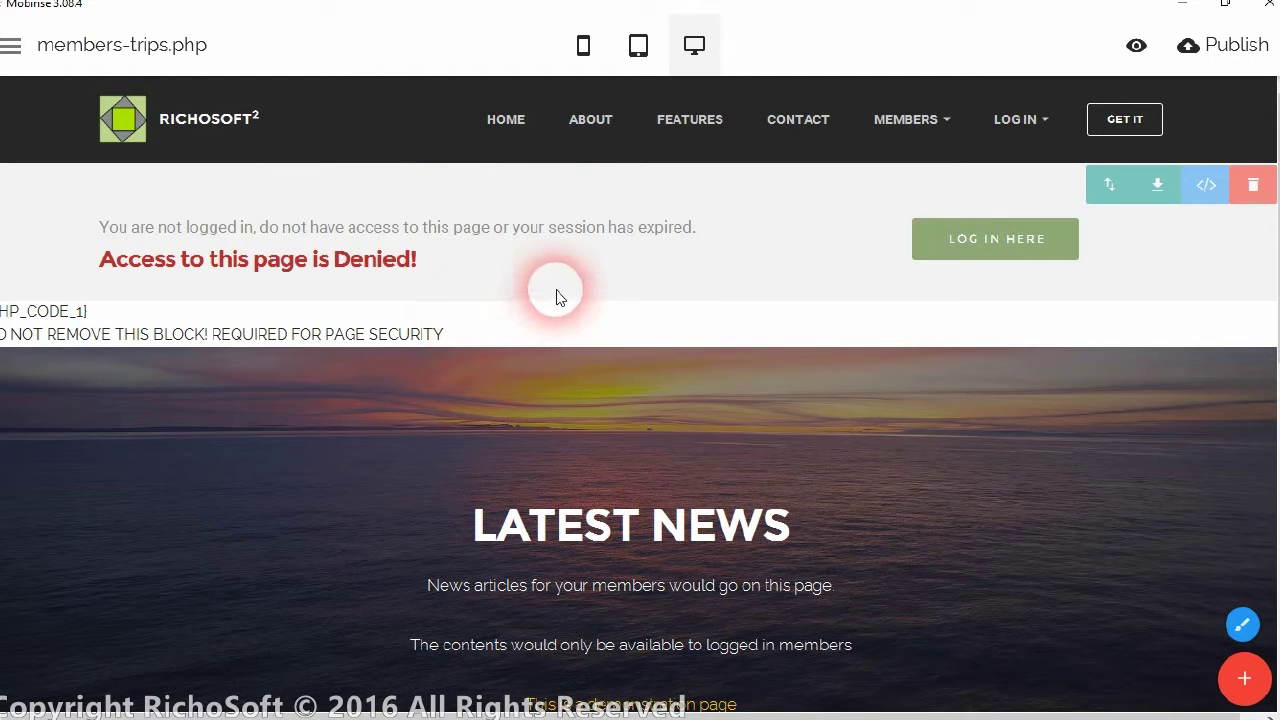
pyautogui.click(486, 334)
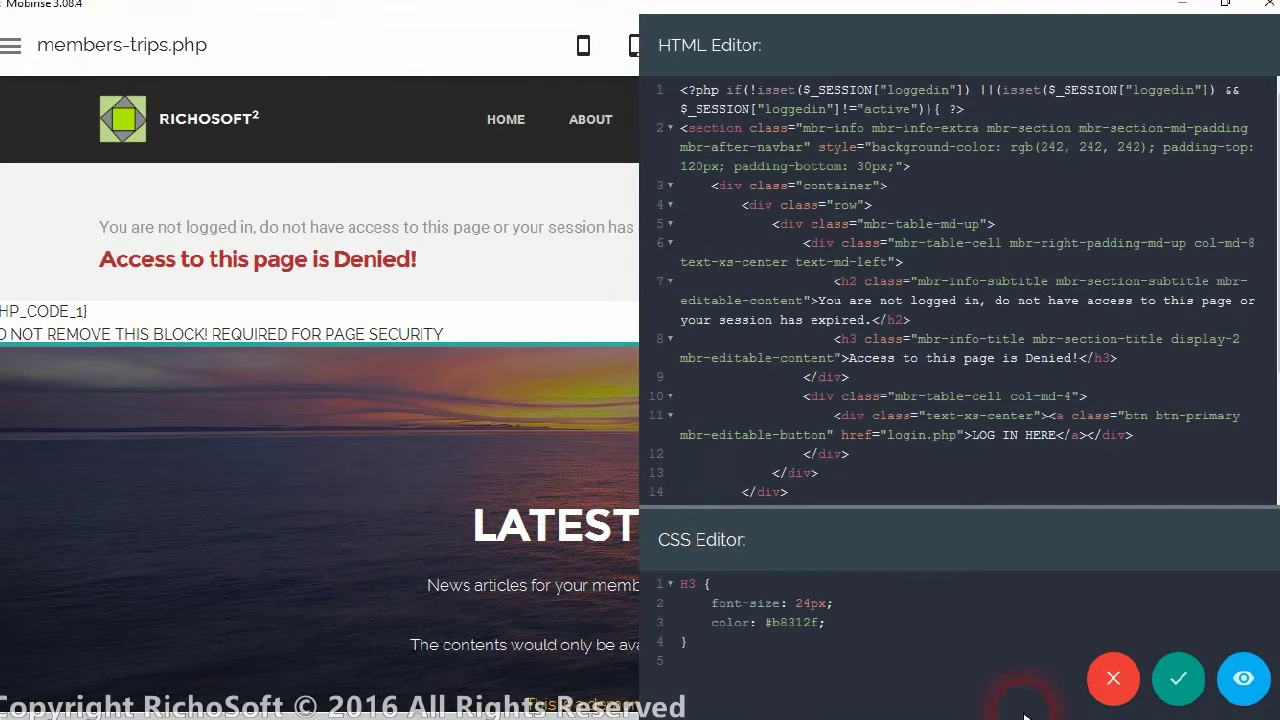
pyautogui.click(1113, 678)
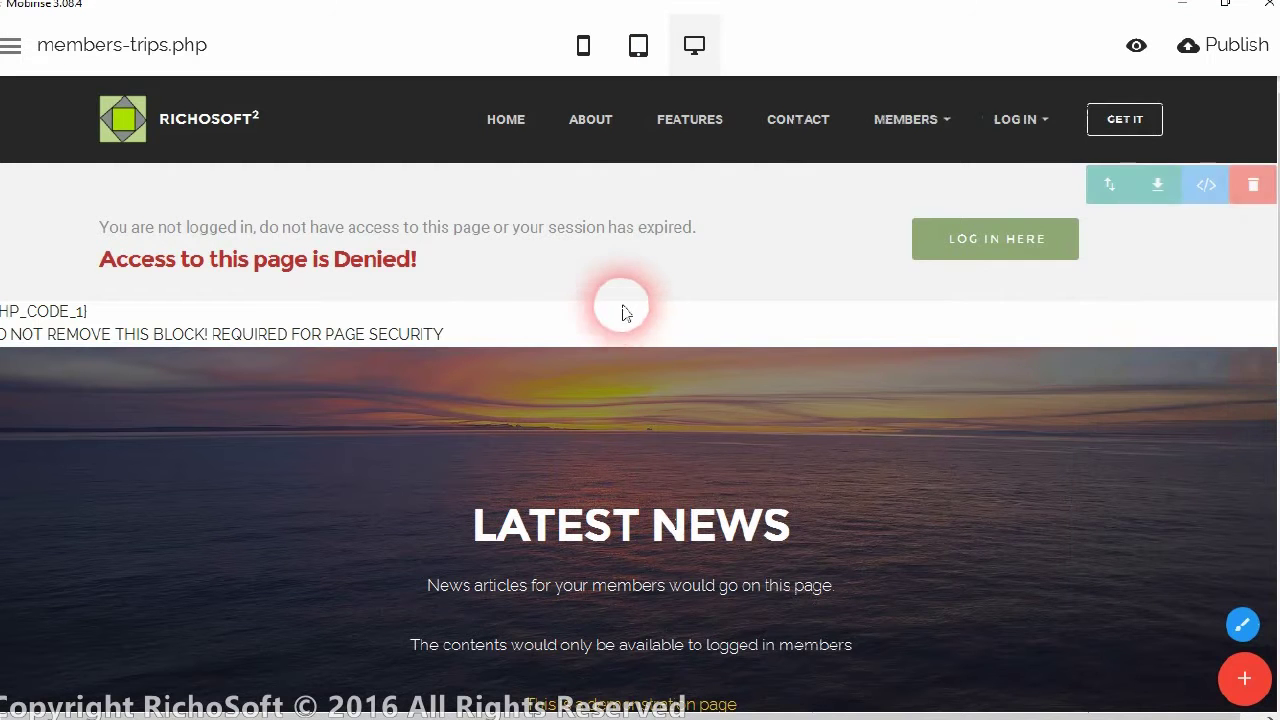
pyautogui.moveTo(1274, 243); pyautogui.dragTo(1274, 617)
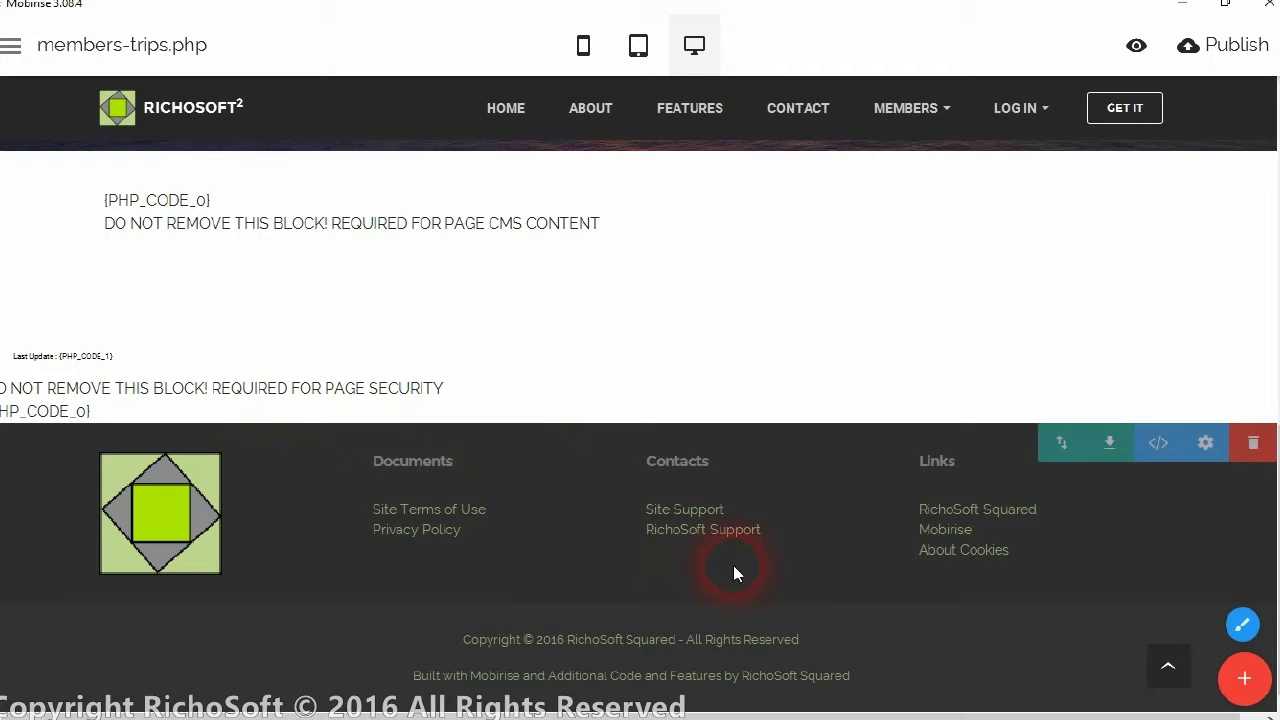
pyautogui.scroll(3, 1270, 520)
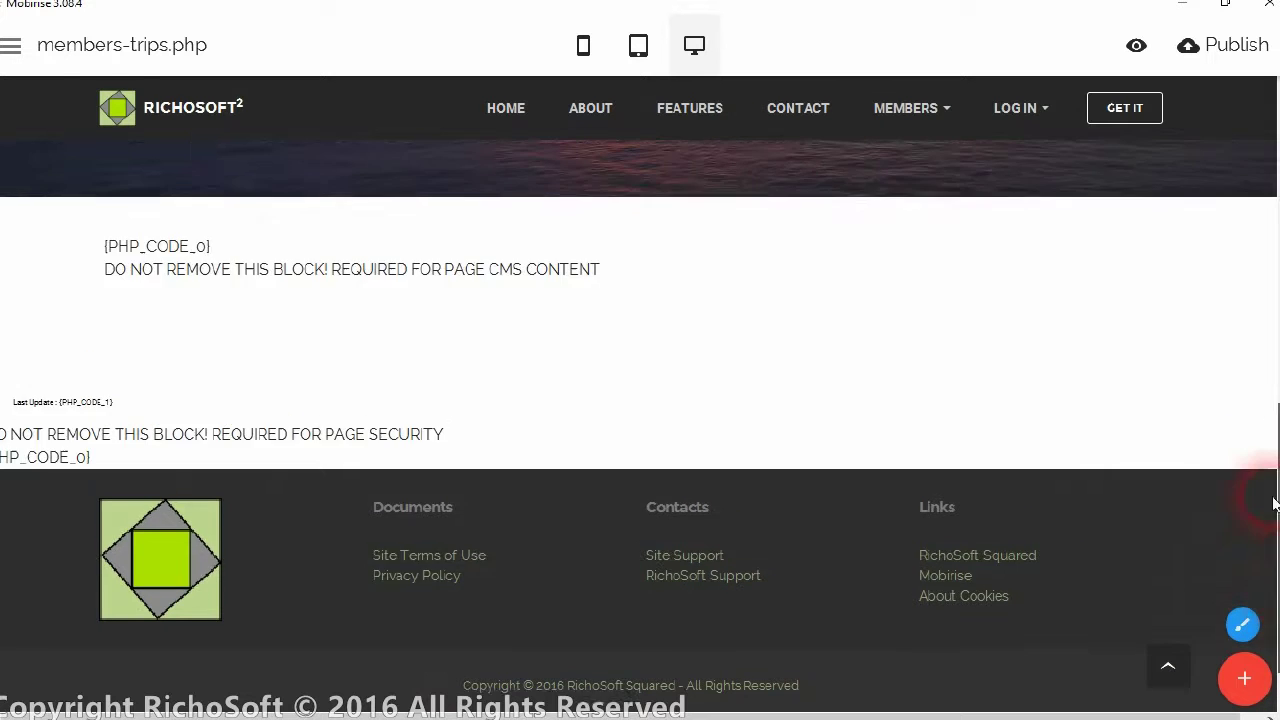
pyautogui.scroll(-3, 1265, 534)
pyautogui.scroll(1, 757, 660)
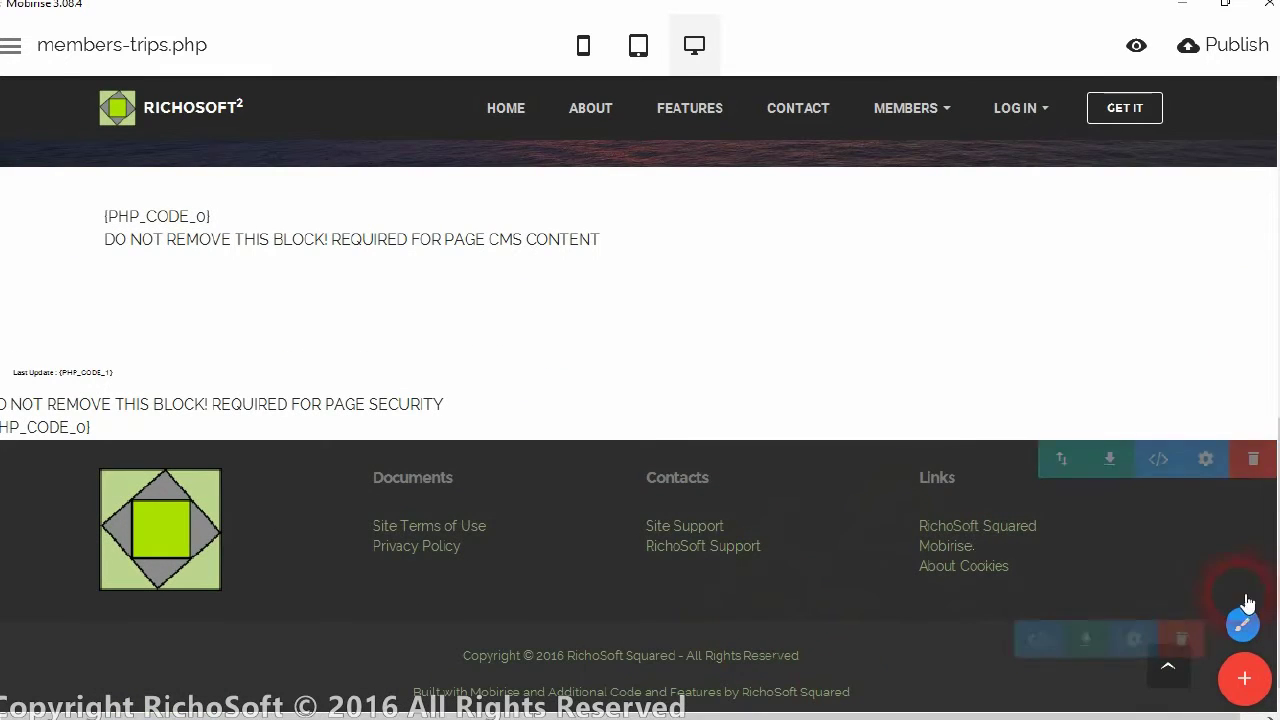
pyautogui.moveTo(1272, 514); pyautogui.dragTo(1270, 130)
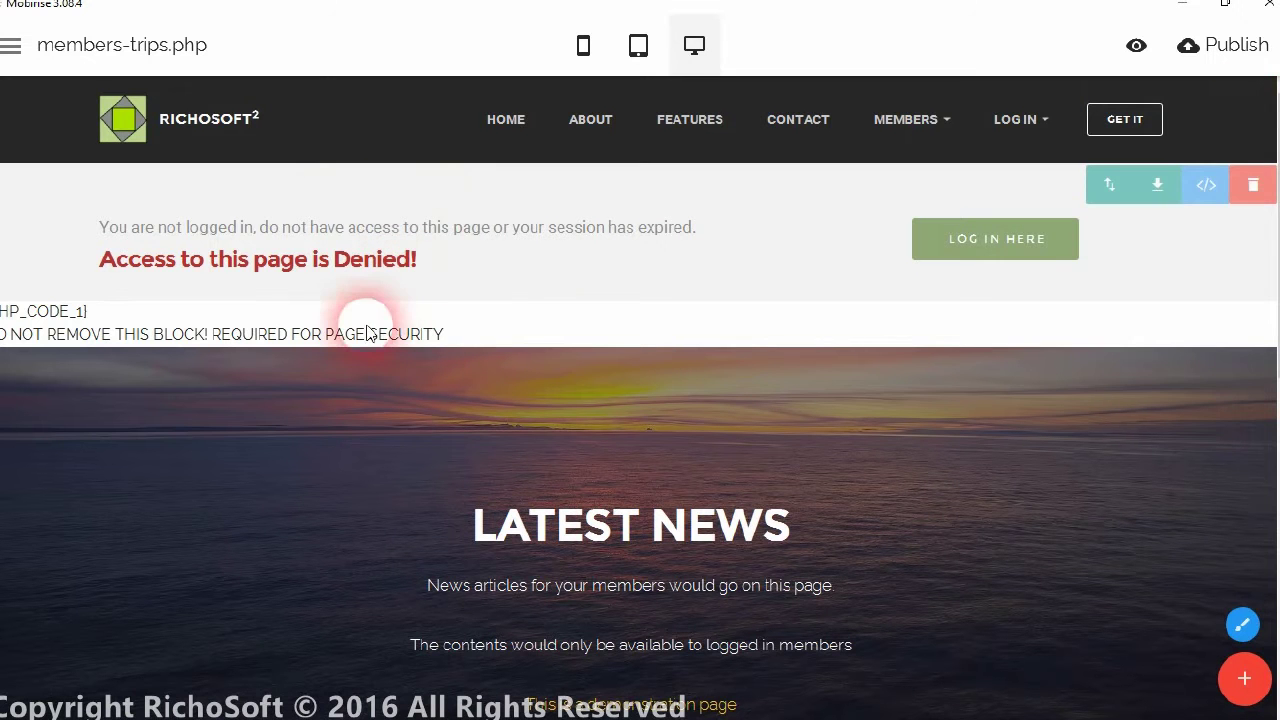
pyautogui.scroll(-8, 1266, 271)
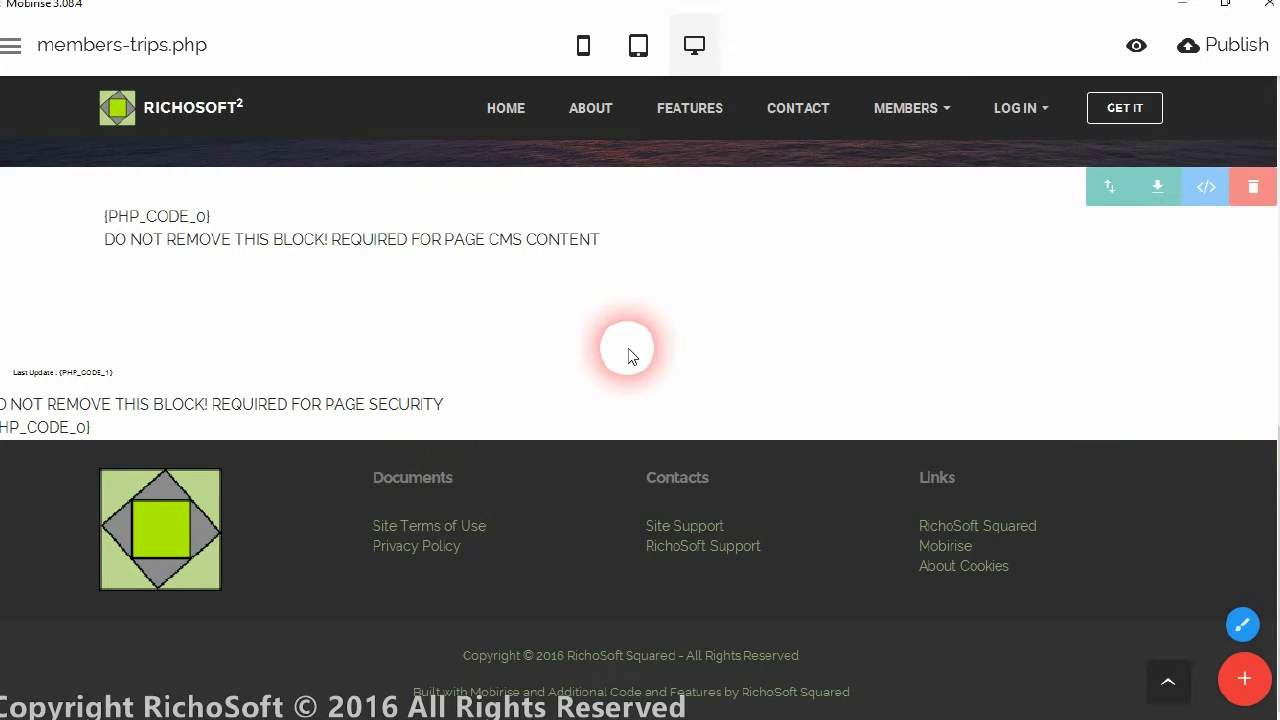
pyautogui.moveTo(1278, 524); pyautogui.dragTo(1278, 246)
pyautogui.click(267, 205)
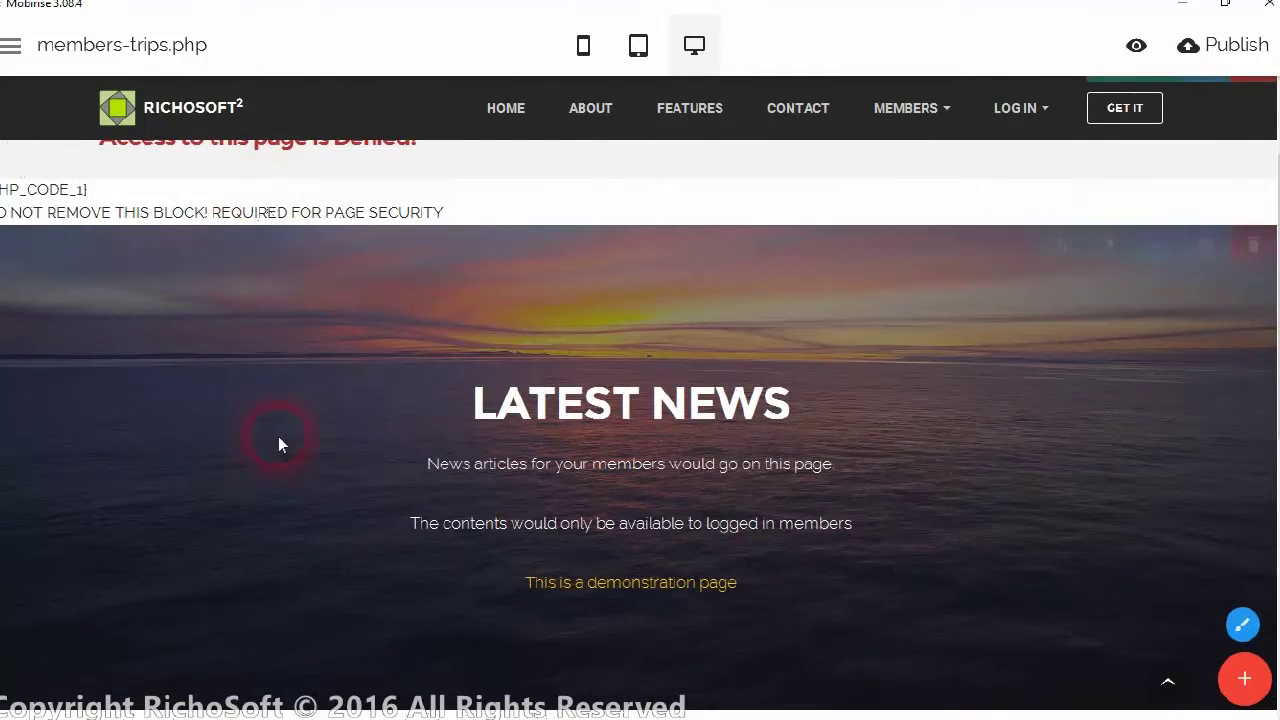
pyautogui.scroll(-1, 1000, 350)
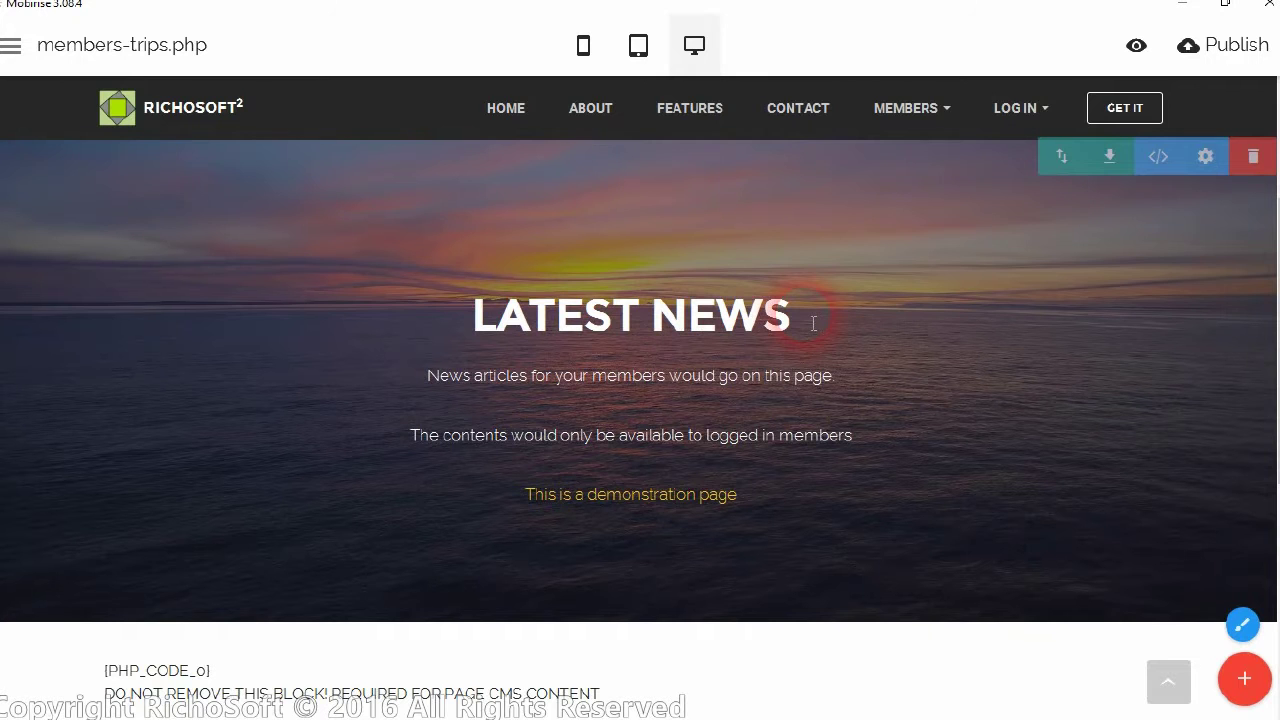
# Replace the LATEST NEWS banner heading text with MEMBERS TRIPS
pyautogui.click(762, 316)
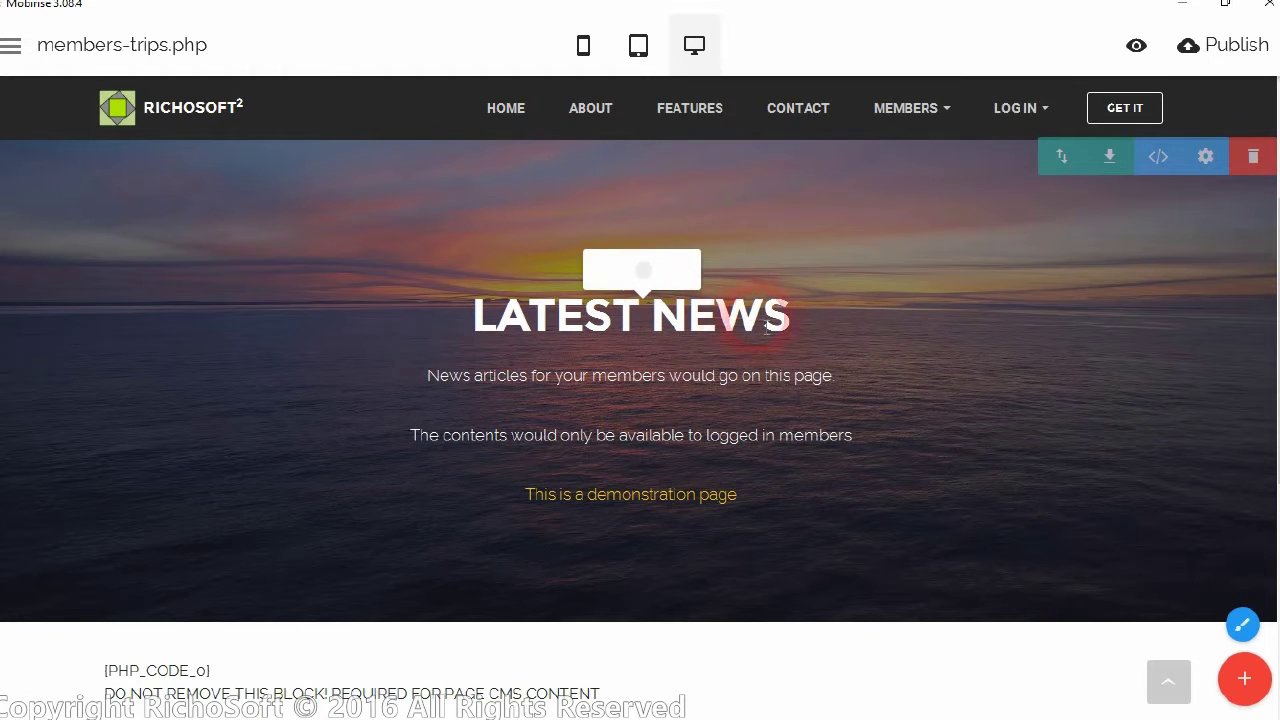
pyautogui.moveTo(472, 318); pyautogui.dragTo(784, 342)
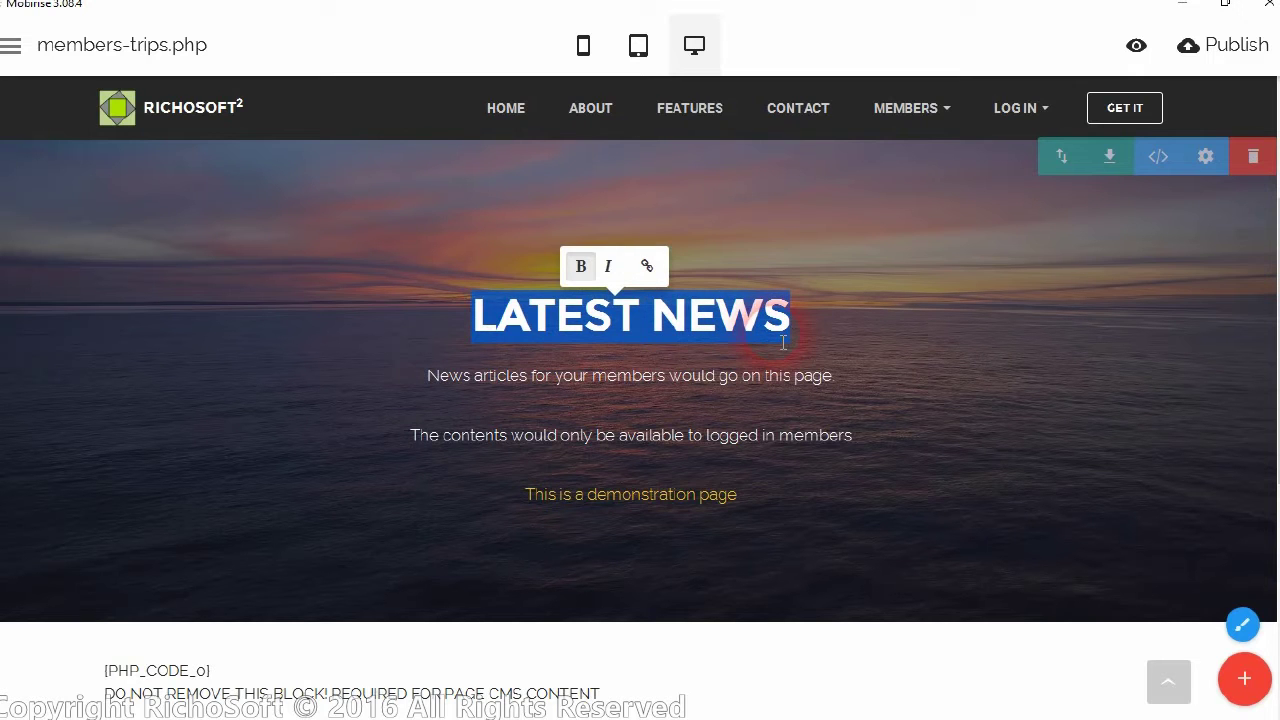
pyautogui.write('MEMB')
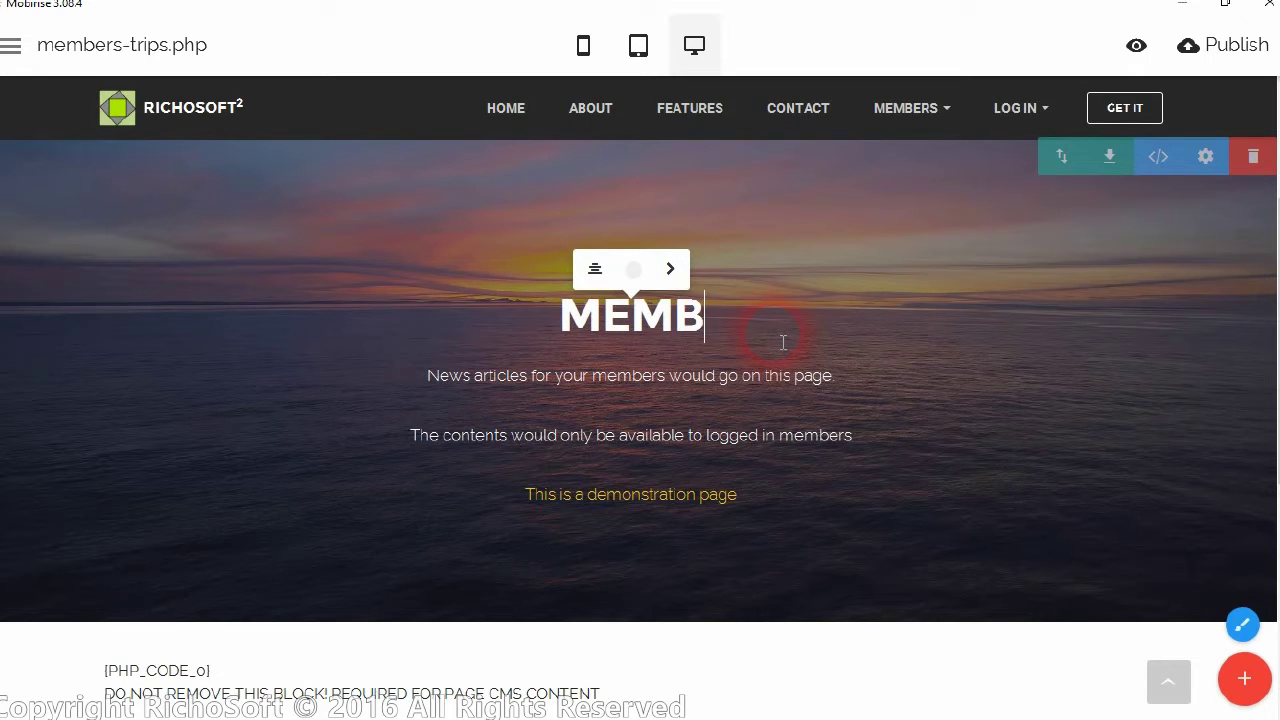
pyautogui.write('ERS TRI')
pyautogui.write('PS')
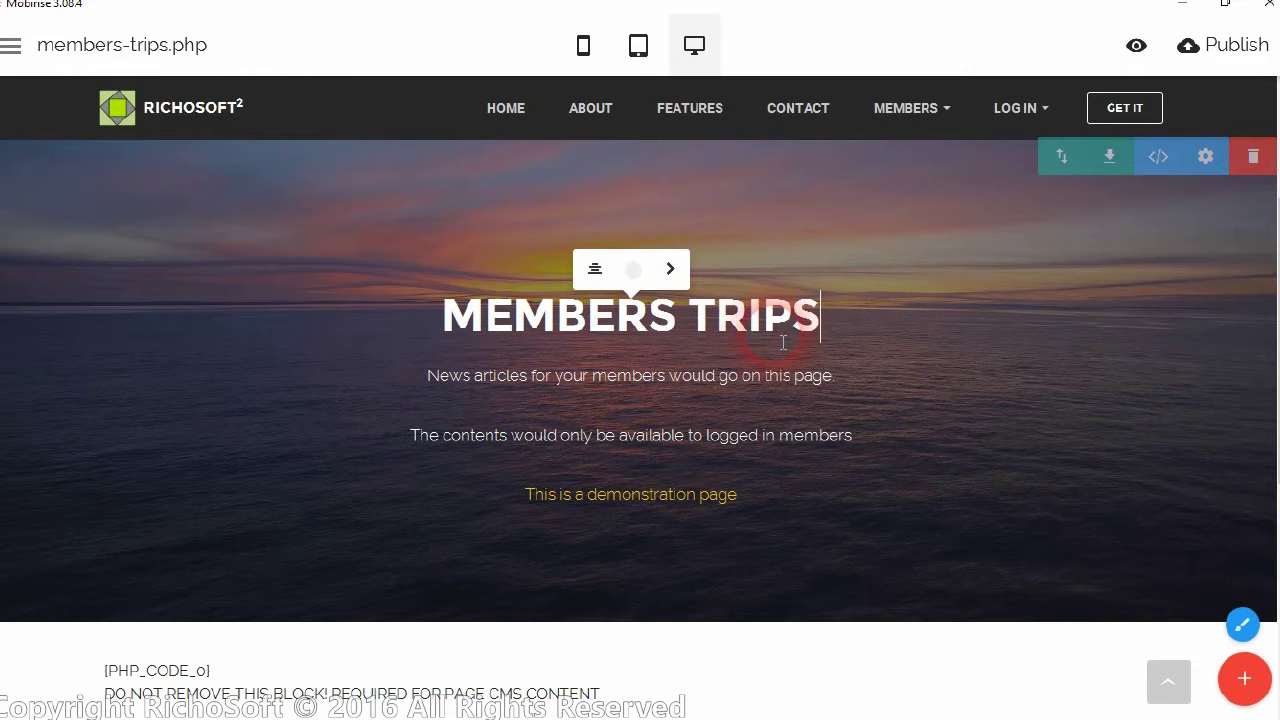
pyautogui.click(927, 406)
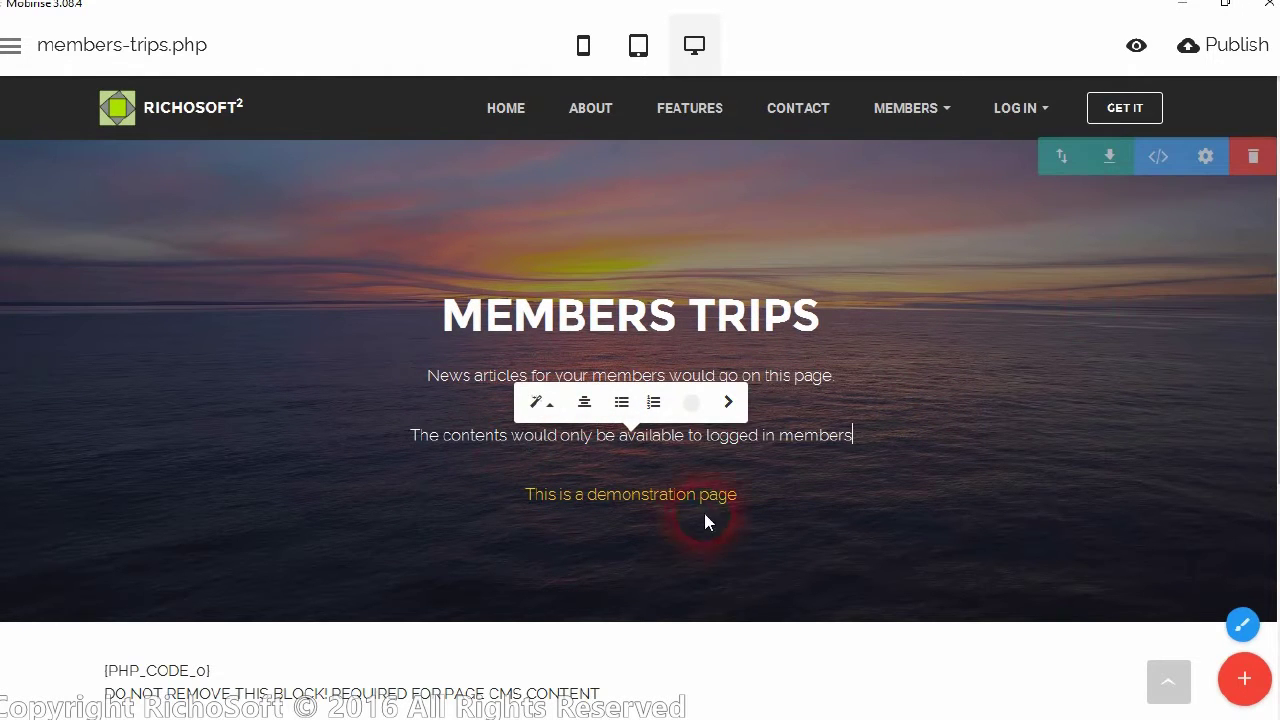
# Scroll through members-trips.php and open the main side menu
pyautogui.scroll(-2, 978, 395)
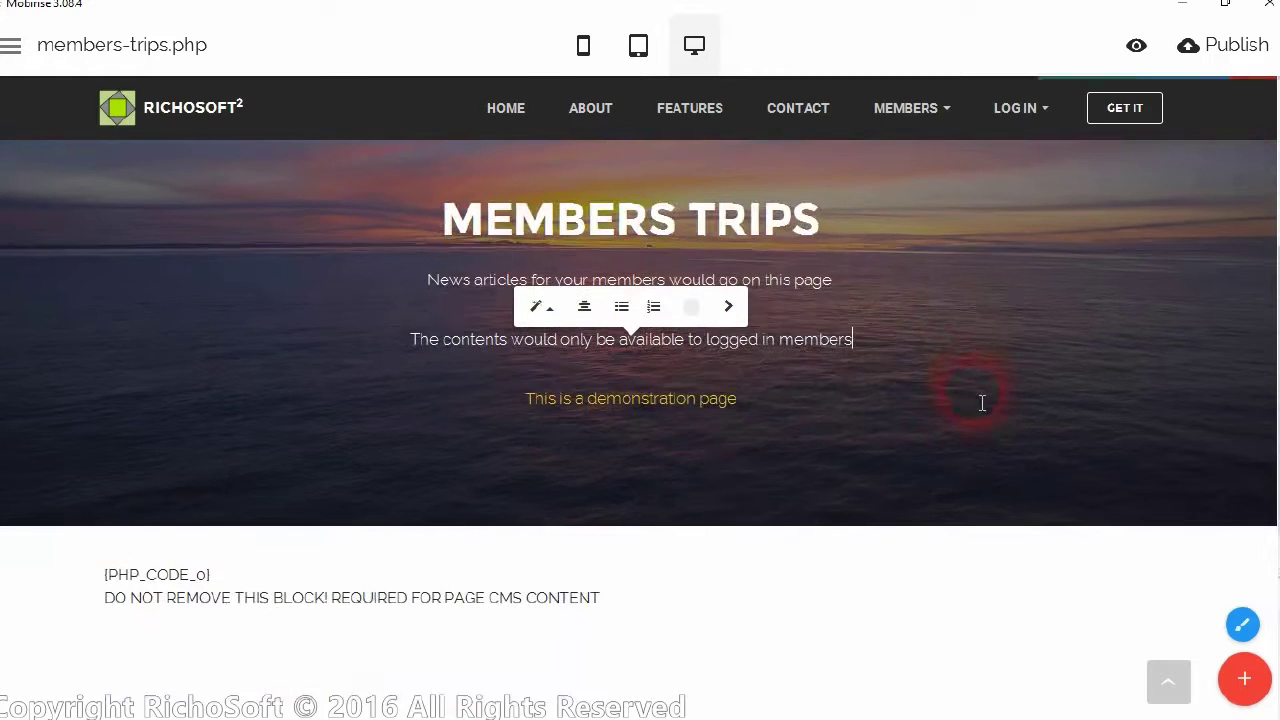
pyautogui.scroll(-2, 973, 396)
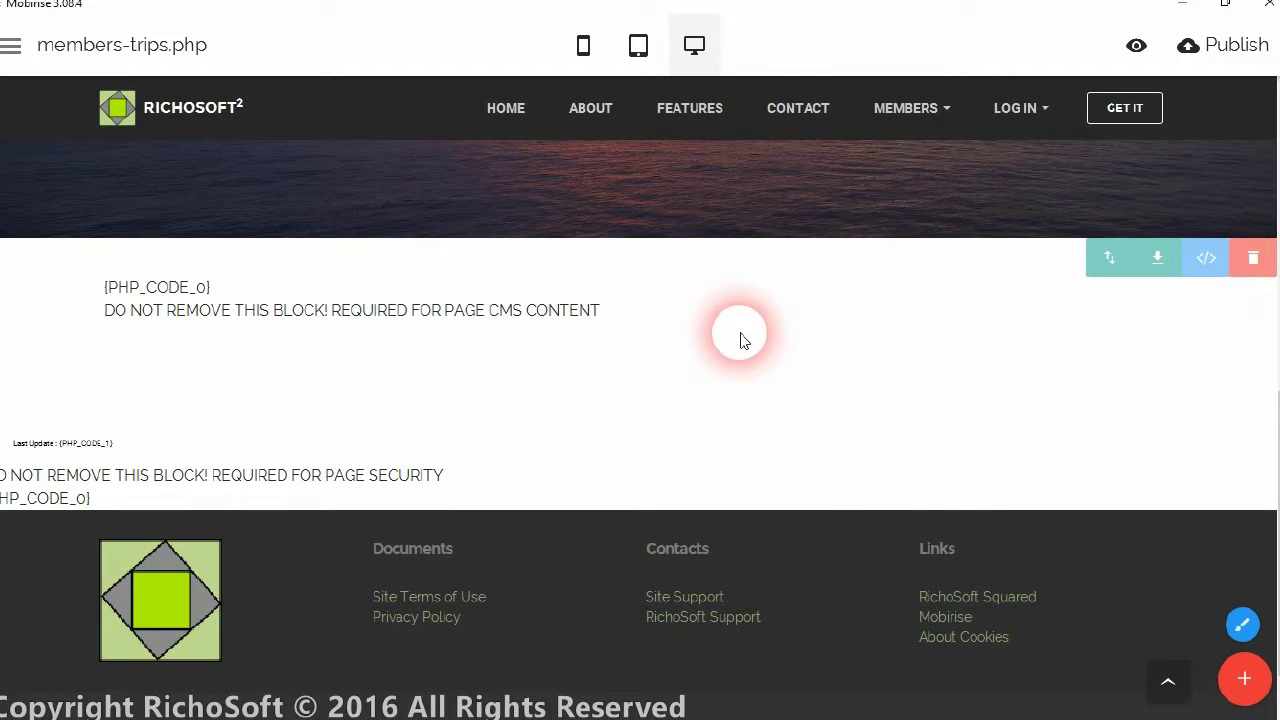
pyautogui.scroll(5, 906, 417)
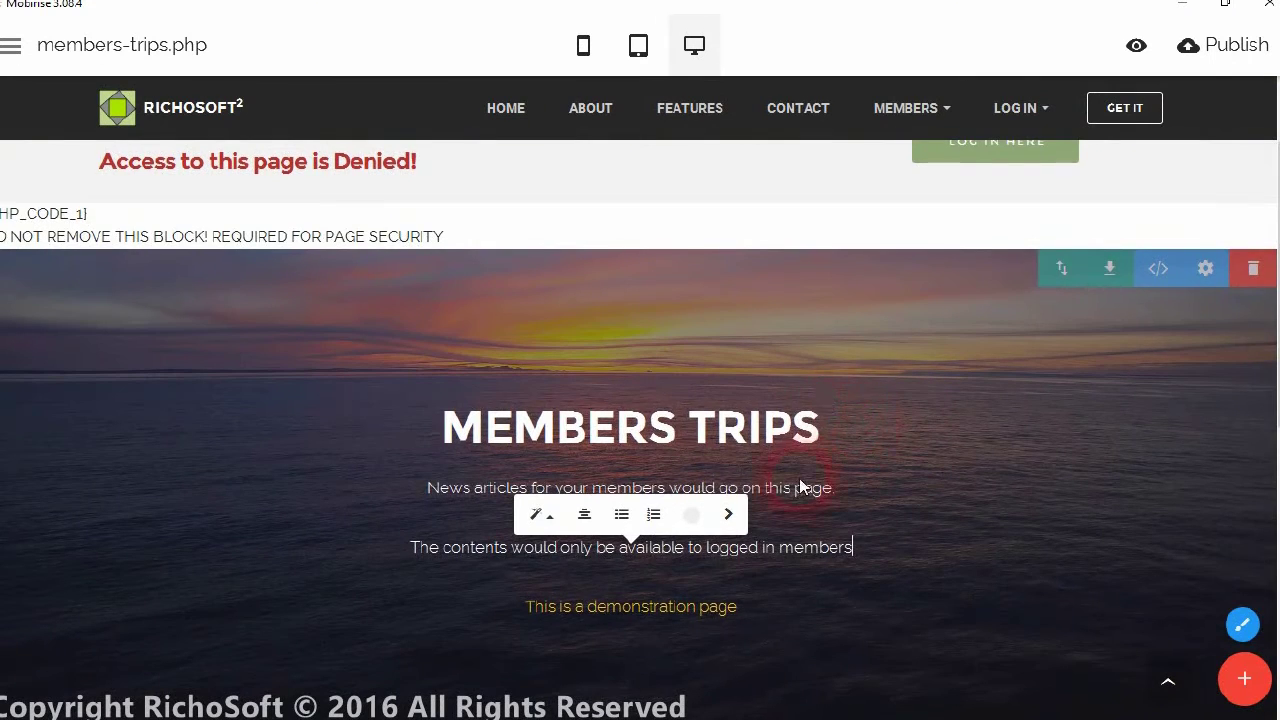
pyautogui.scroll(-3, 730, 515)
pyautogui.scroll(3, 476, 510)
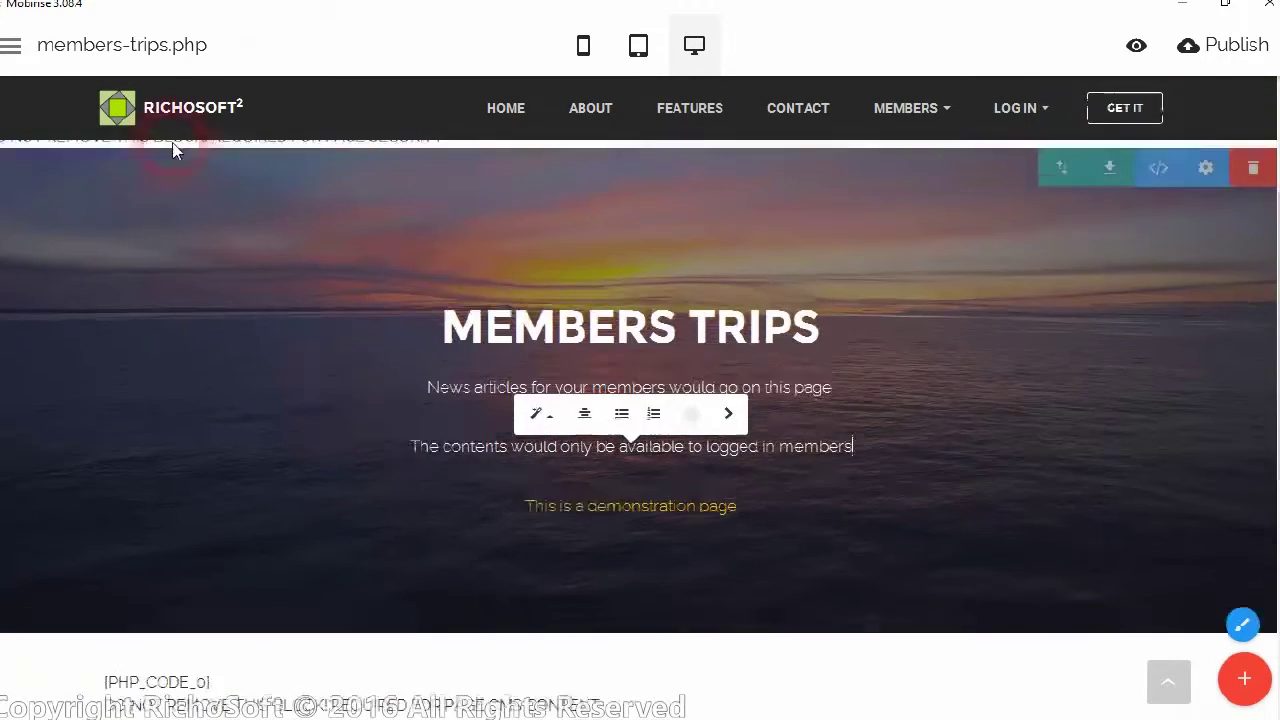
pyautogui.click(12, 45)
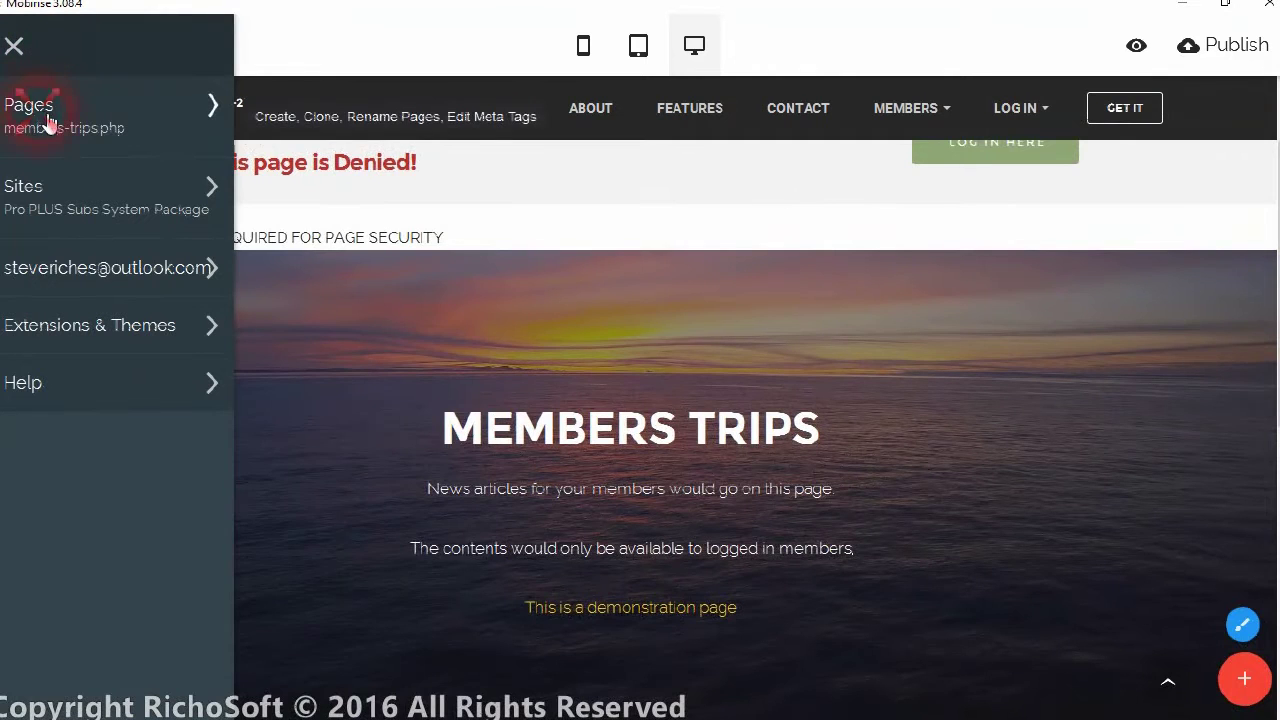
# Open members-home.php from the Pages list and close the side panel
pyautogui.click(47, 120)
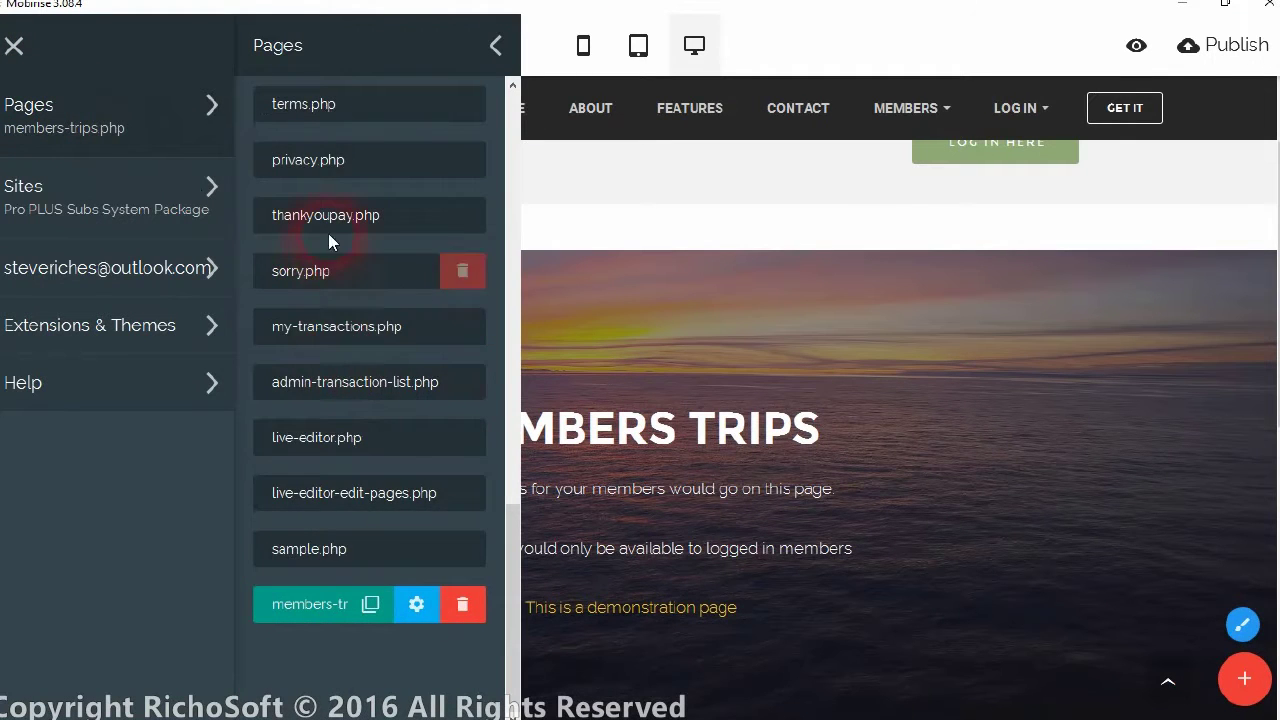
pyautogui.scroll(10, 420, 232)
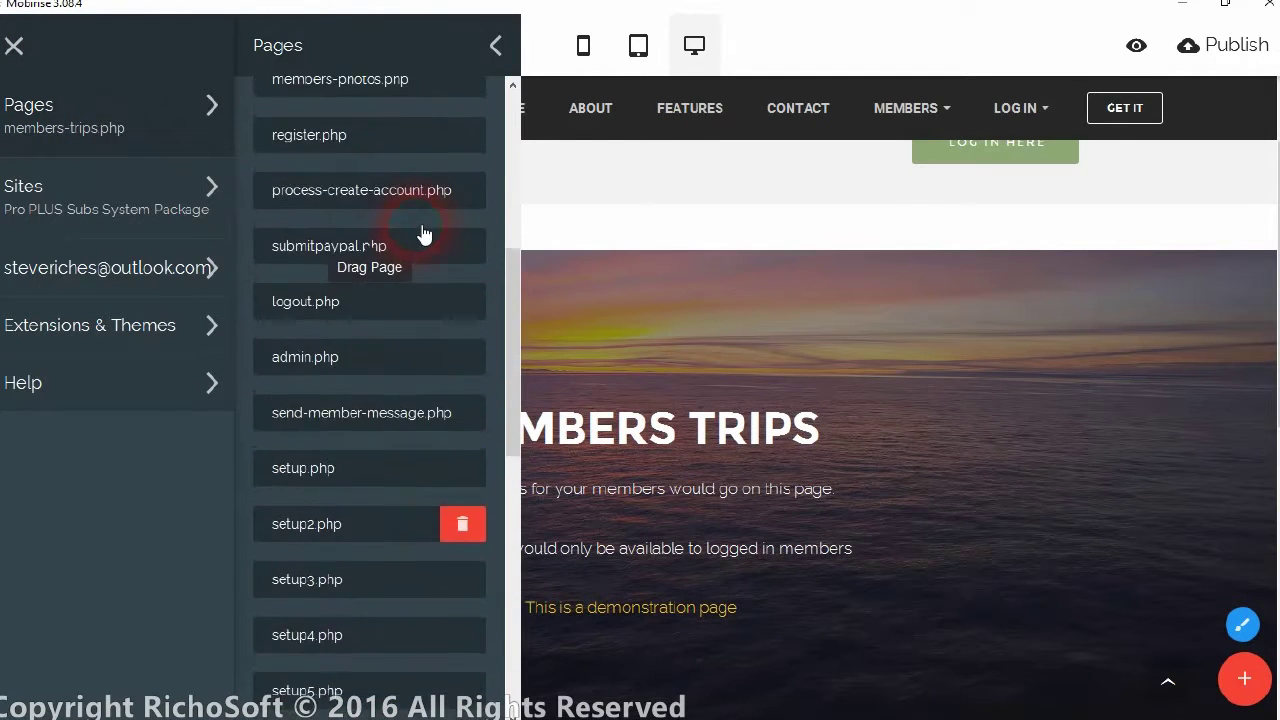
pyautogui.scroll(2, 415, 220)
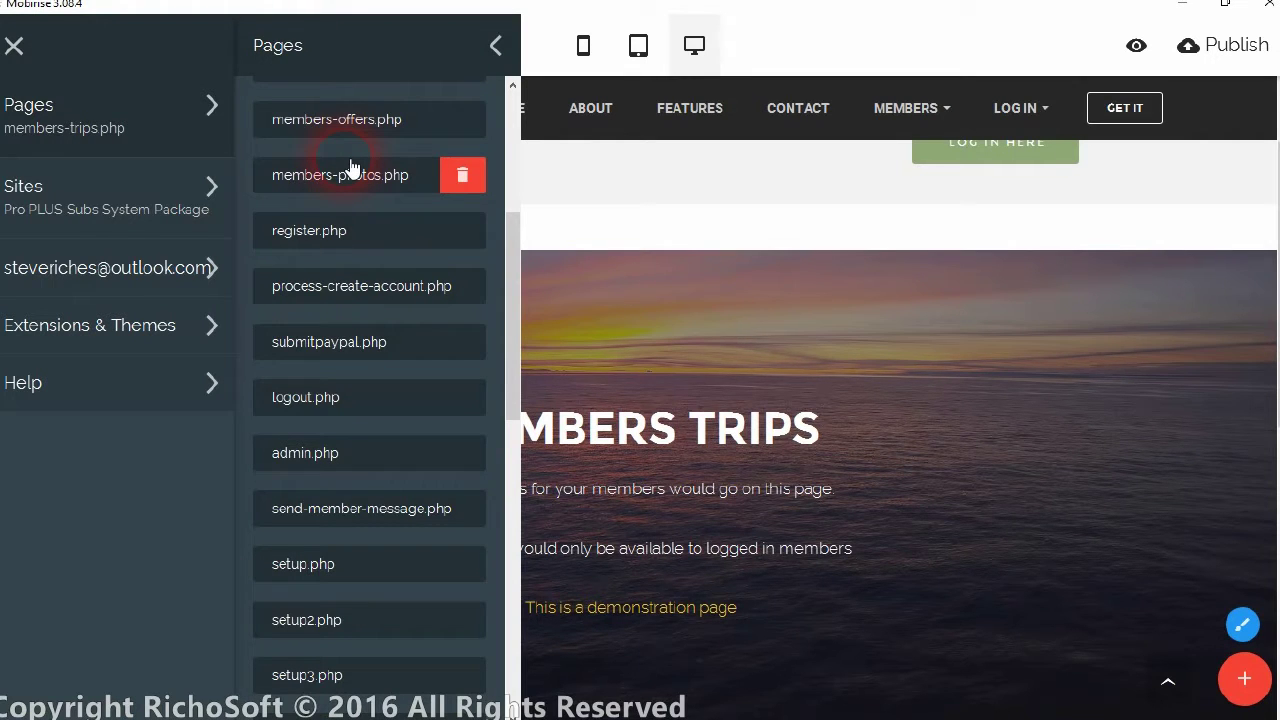
pyautogui.scroll(2, 350, 167)
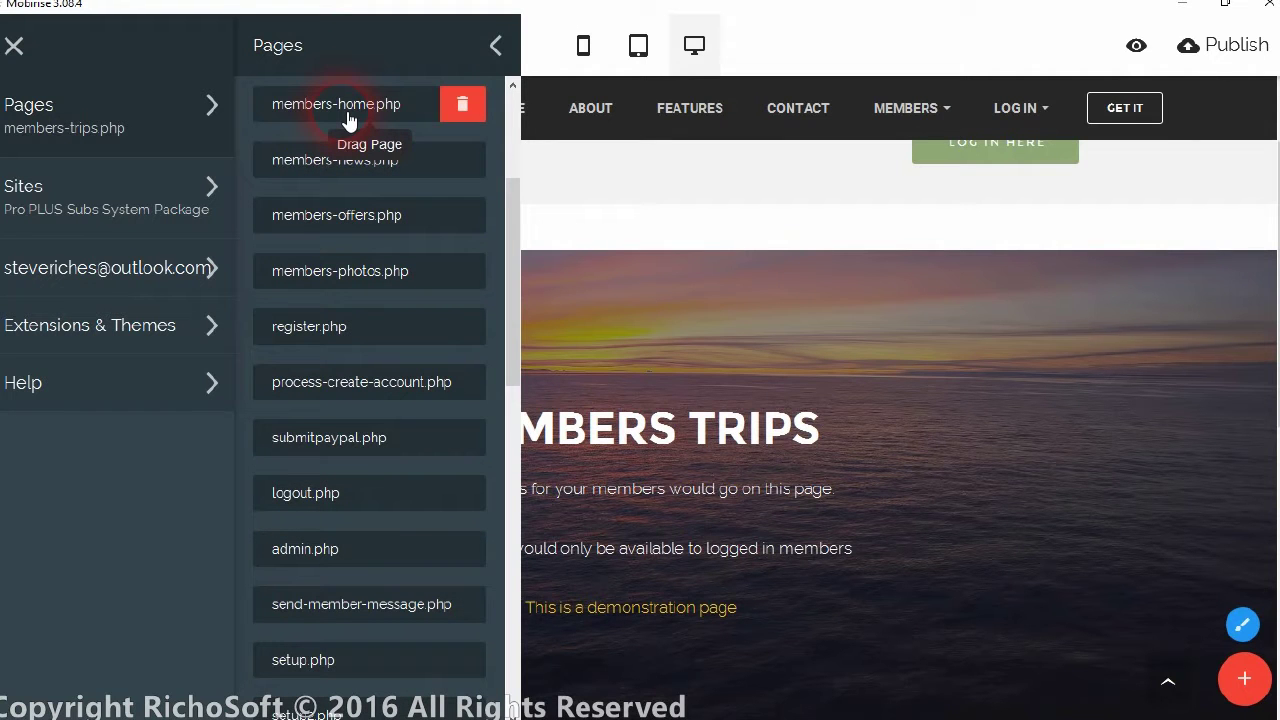
pyautogui.click(347, 117)
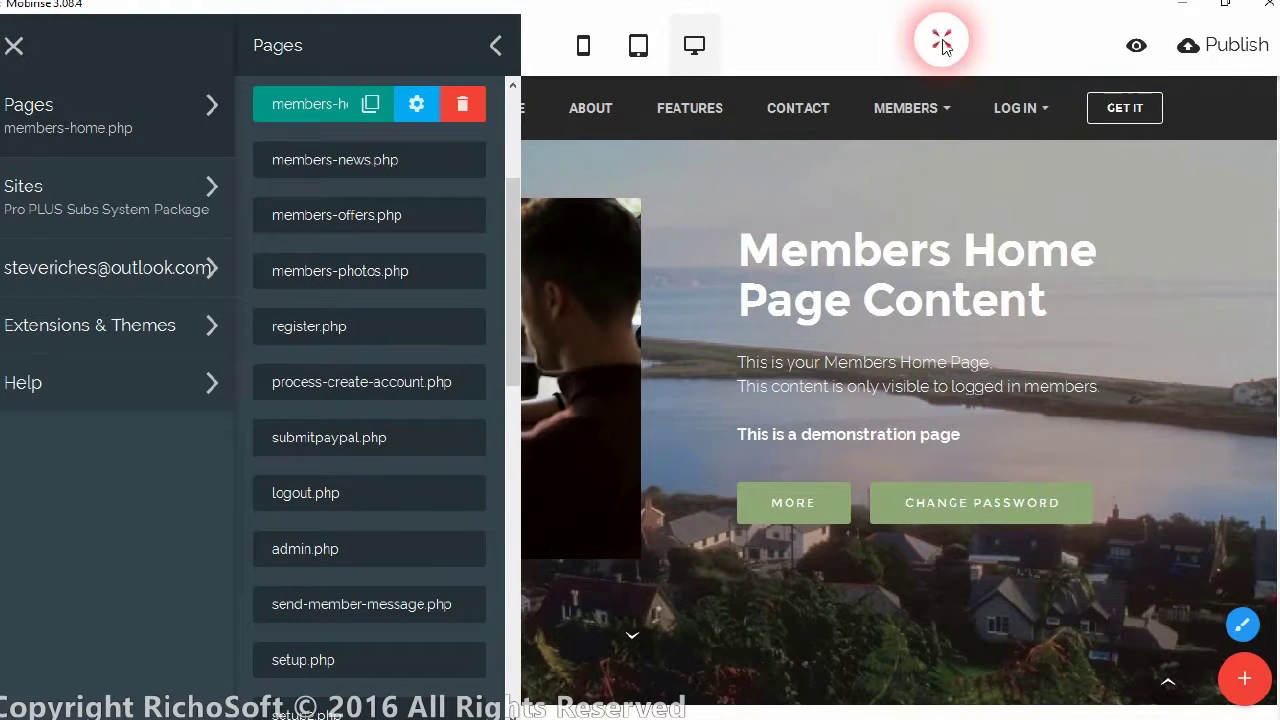
pyautogui.click(687, 383)
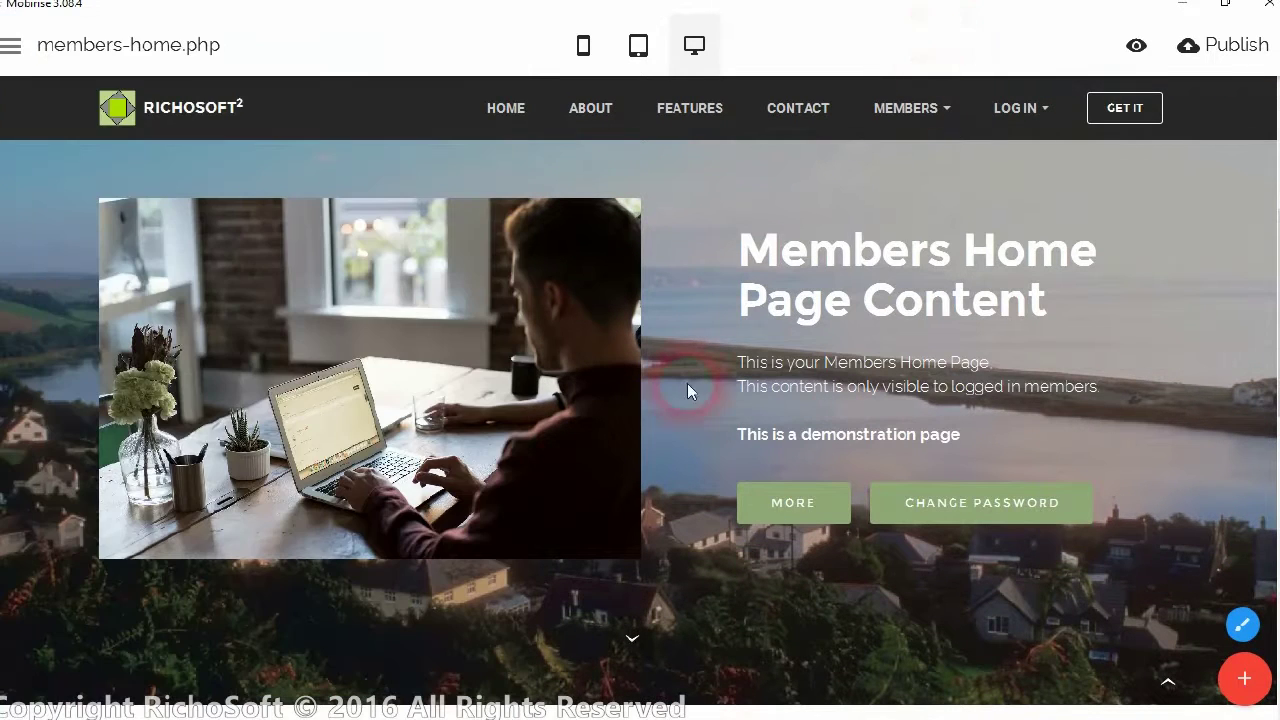
pyautogui.scroll(-3, 720, 400)
pyautogui.click(381, 545)
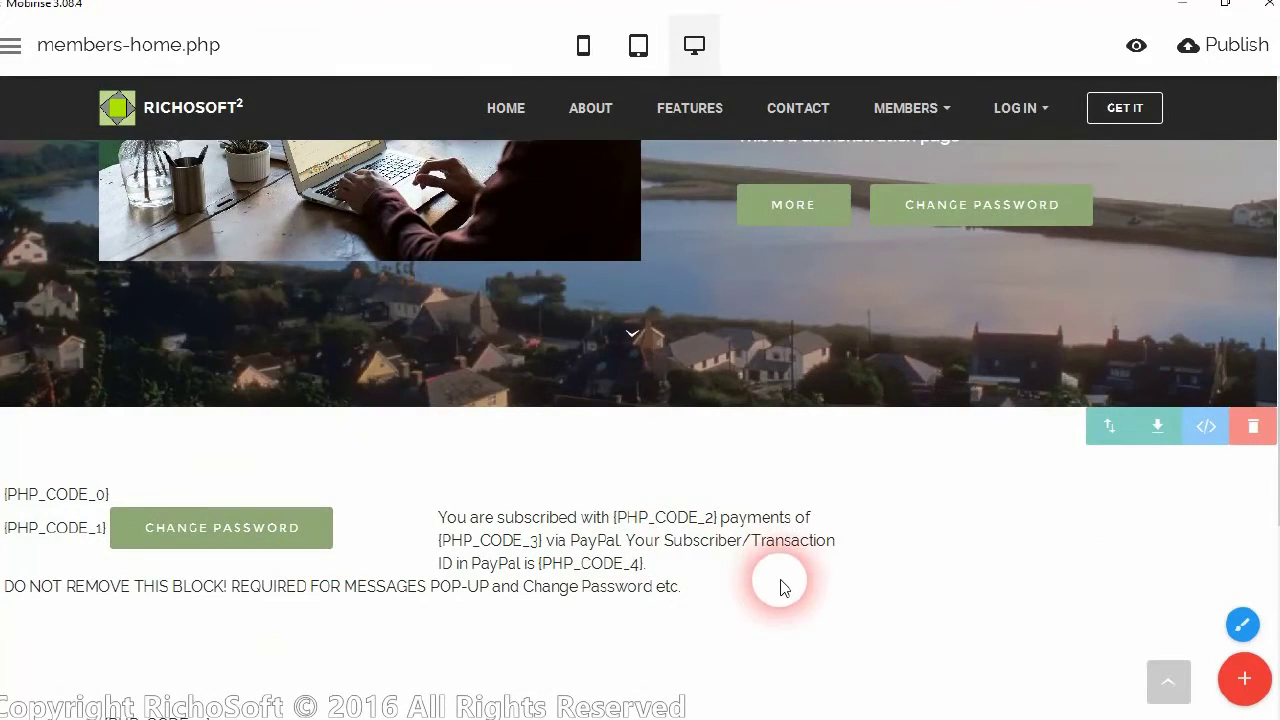
pyautogui.scroll(-2, 780, 586)
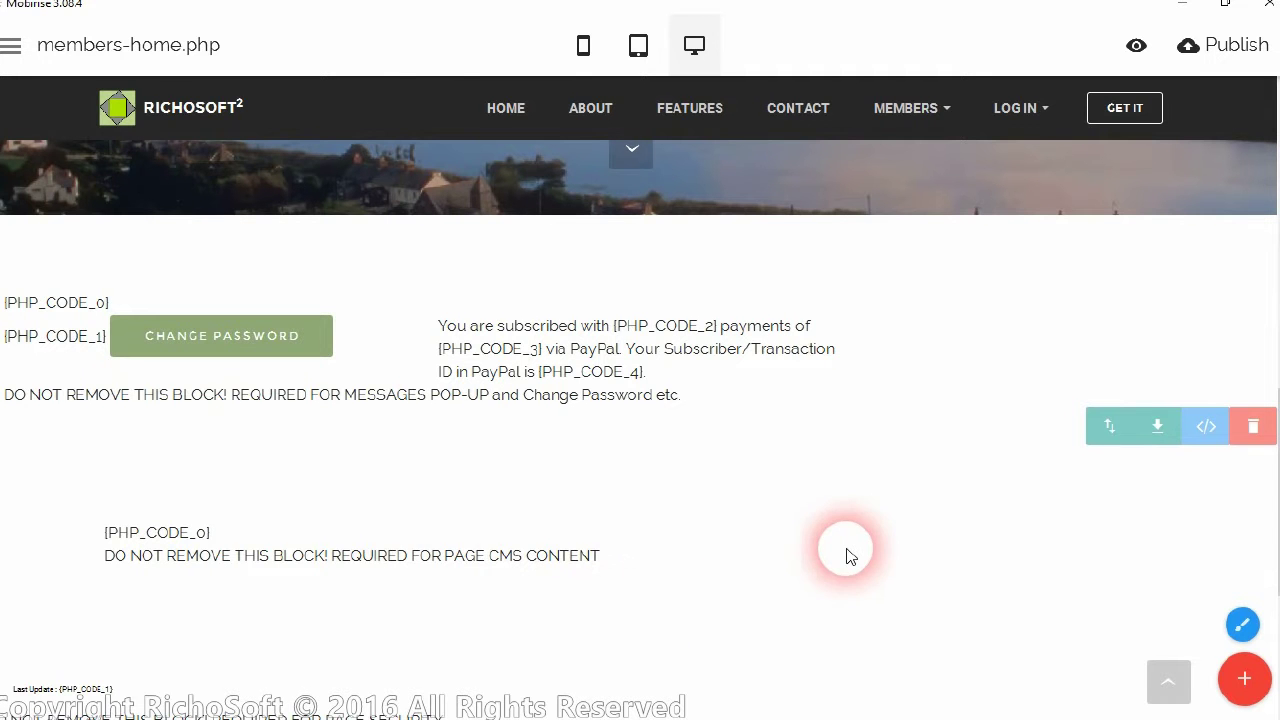
pyautogui.scroll(-1, 845, 556)
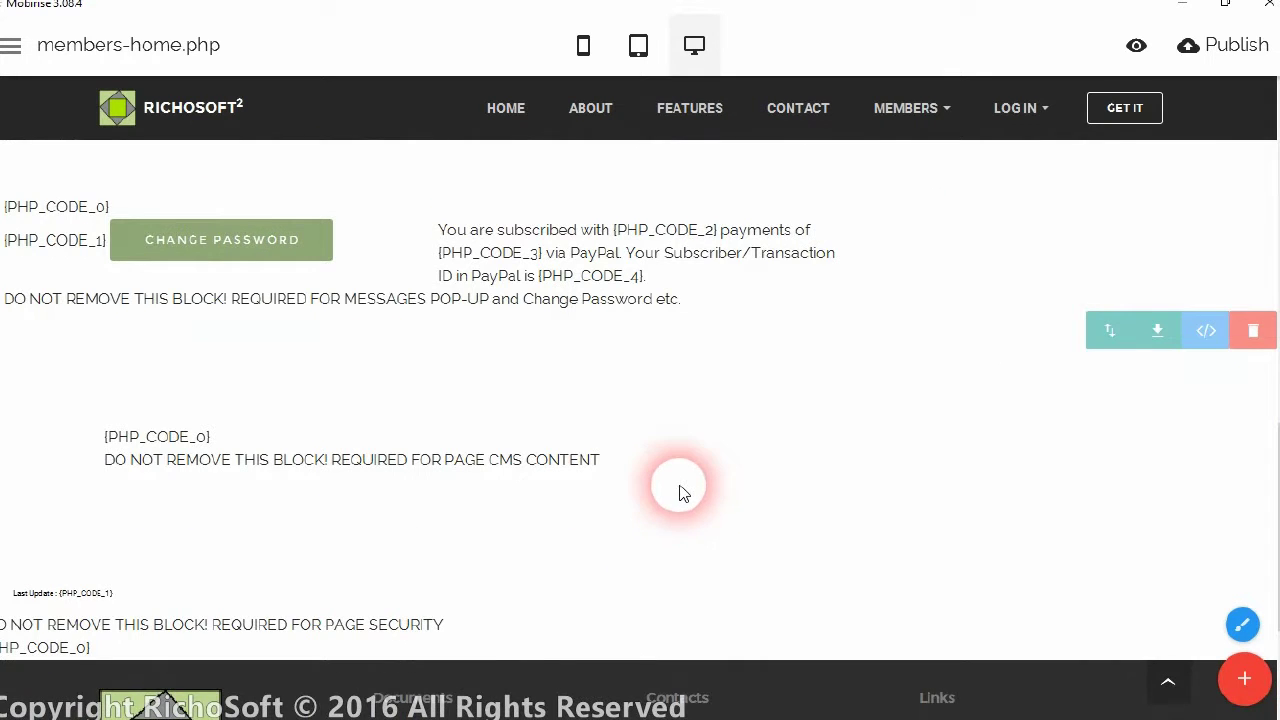
pyautogui.scroll(5, 680, 486)
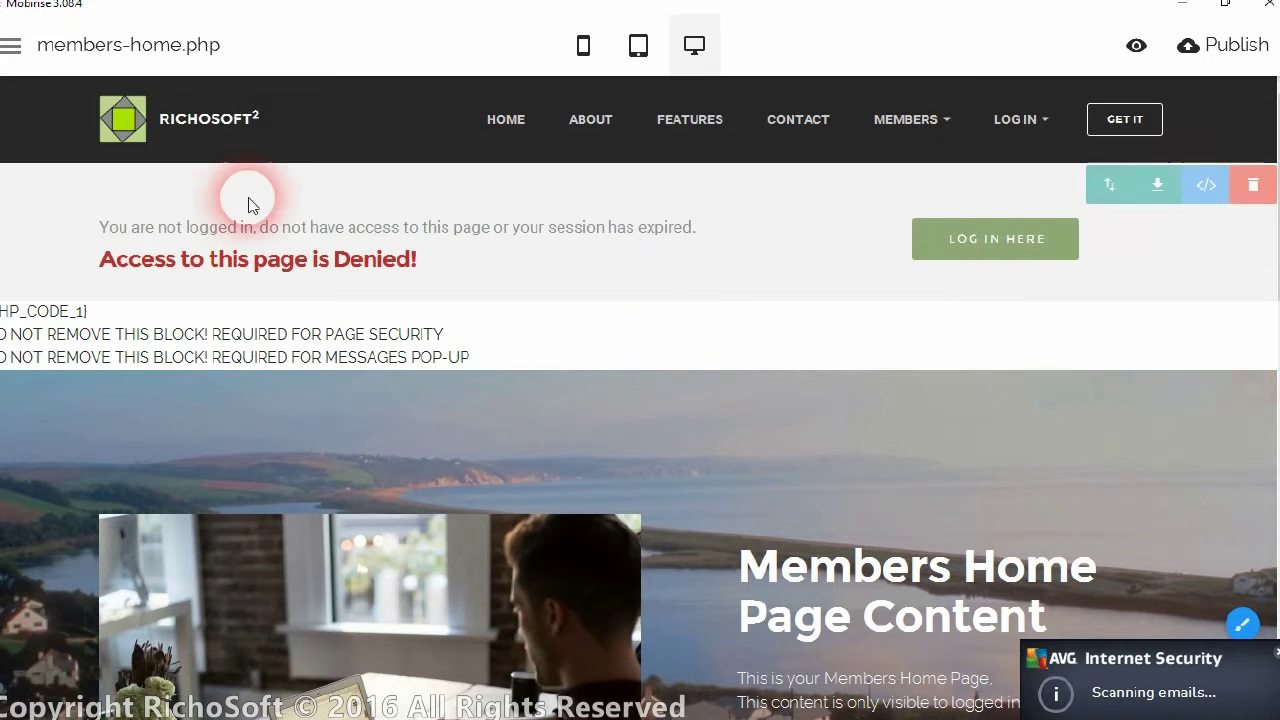
pyautogui.click(11, 45)
pyautogui.click(14, 45)
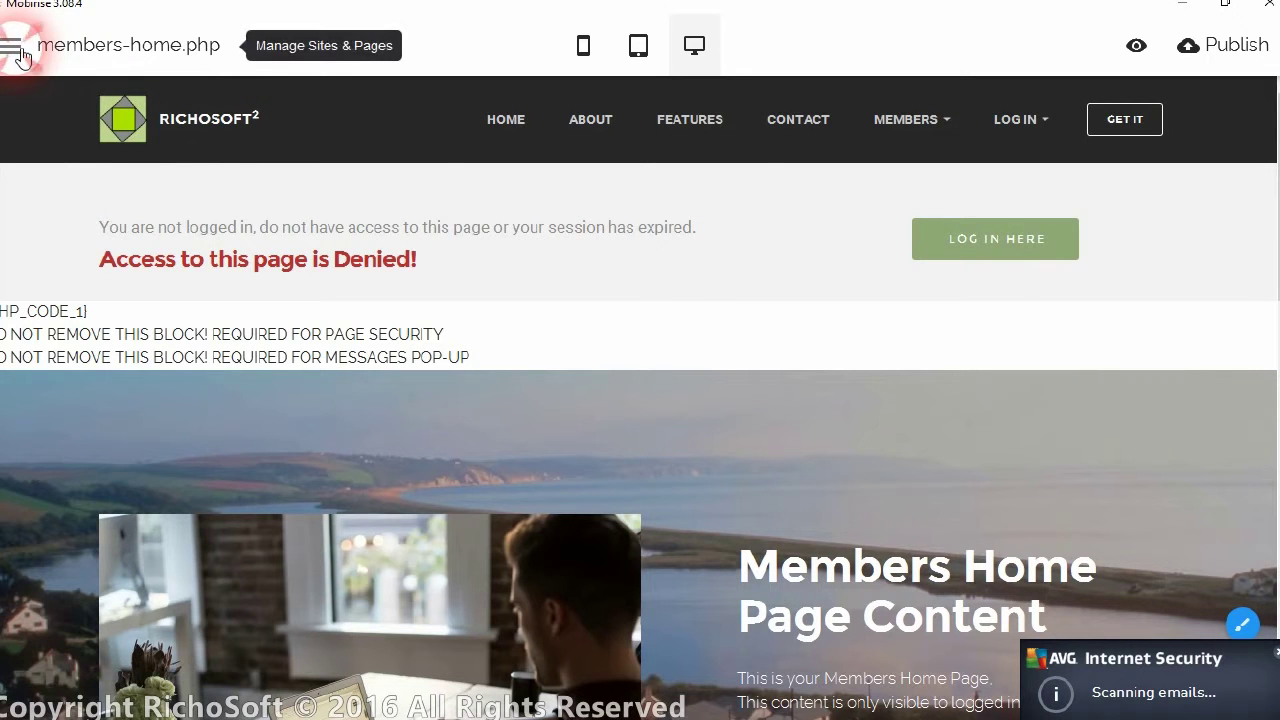
# Open sample.php from the Pages list and close the panel to view it
pyautogui.click(14, 45)
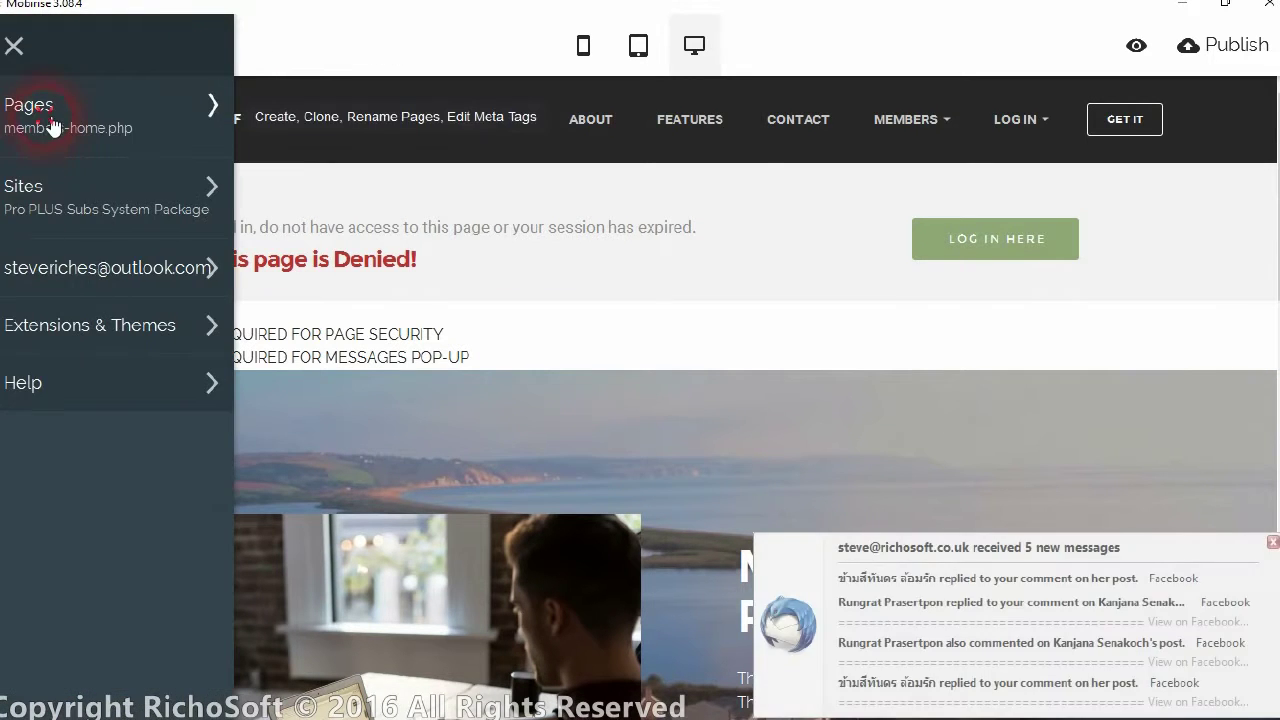
pyautogui.click(53, 125)
pyautogui.scroll(-3, 369, 651)
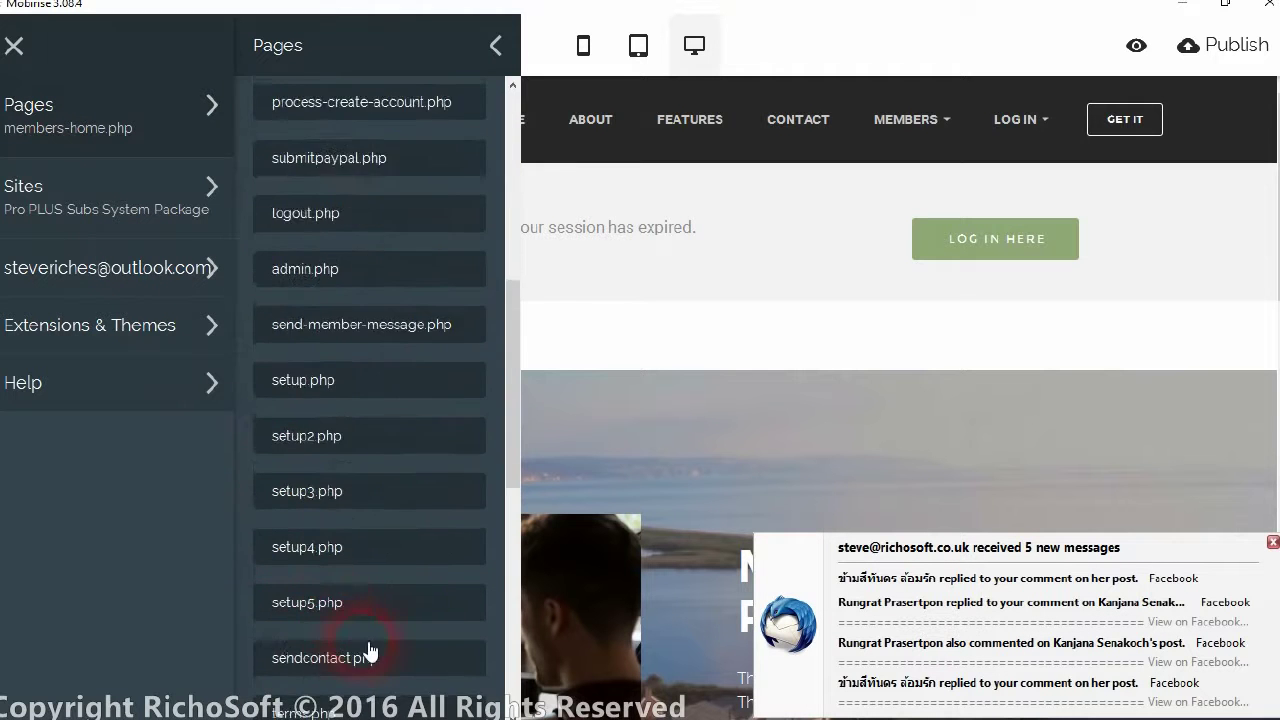
pyautogui.scroll(-5, 370, 650)
pyautogui.click(296, 552)
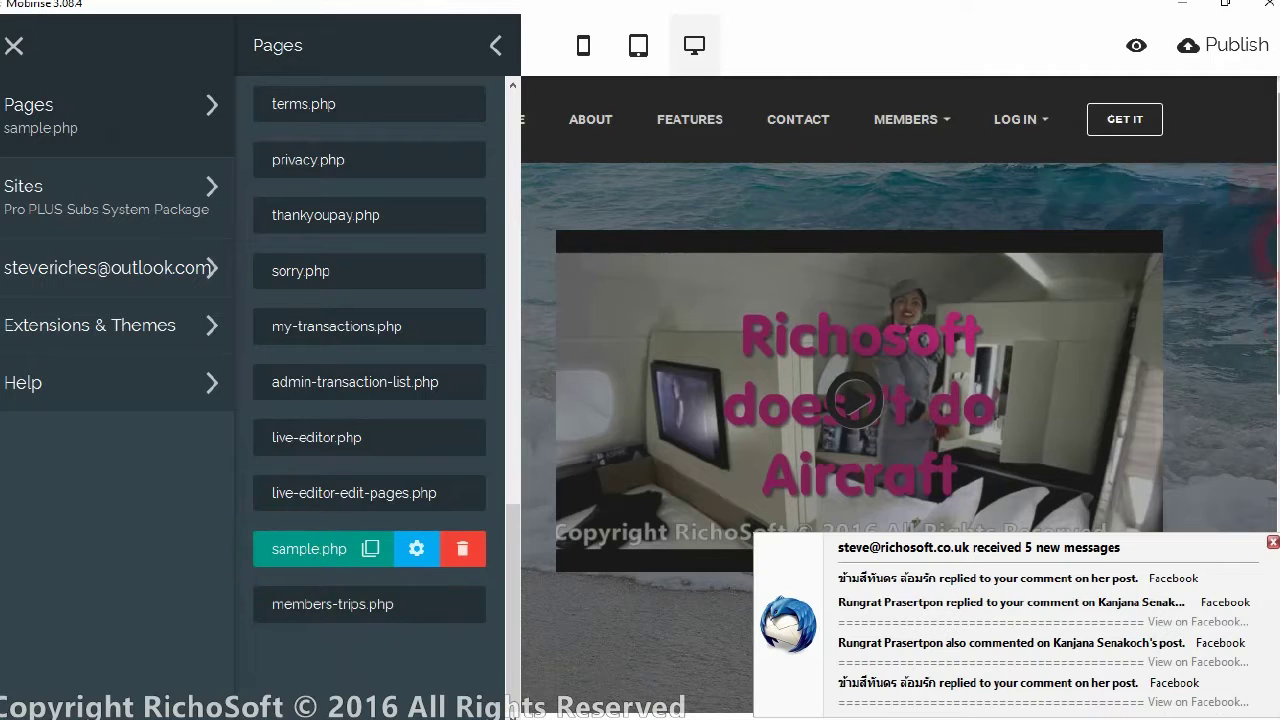
pyautogui.scroll(-2, 900, 365)
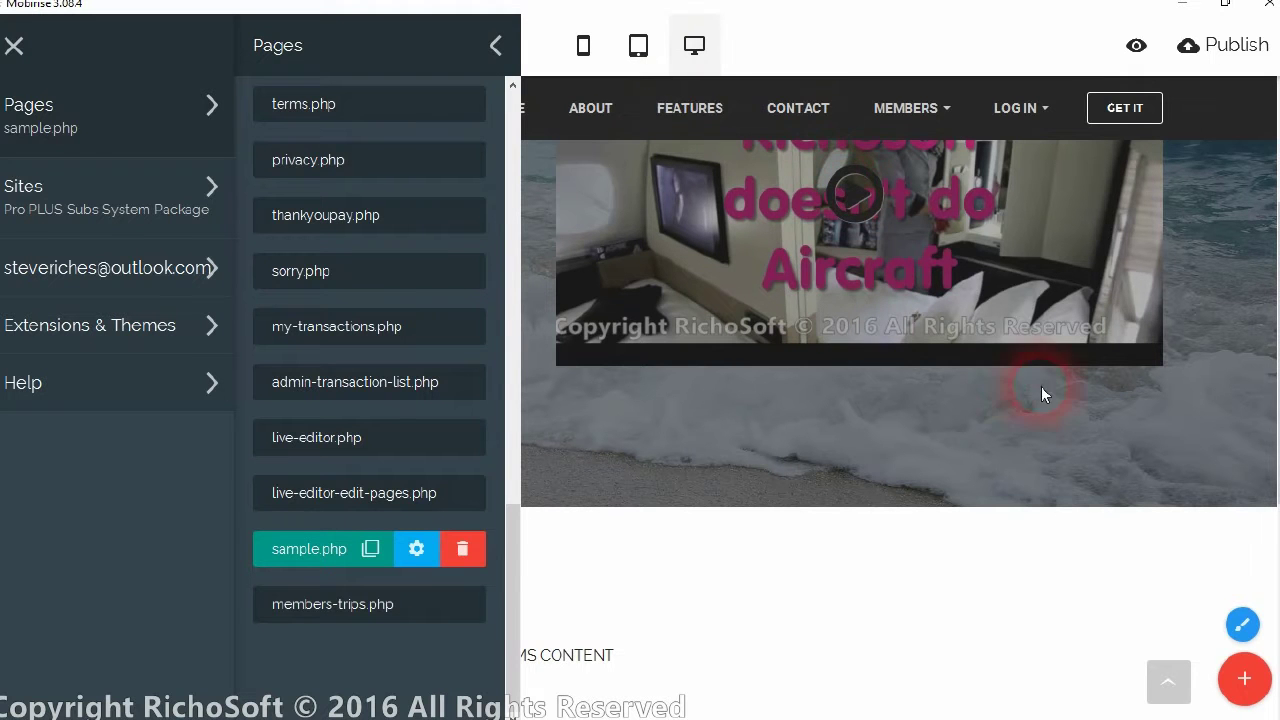
pyautogui.click(1022, 409)
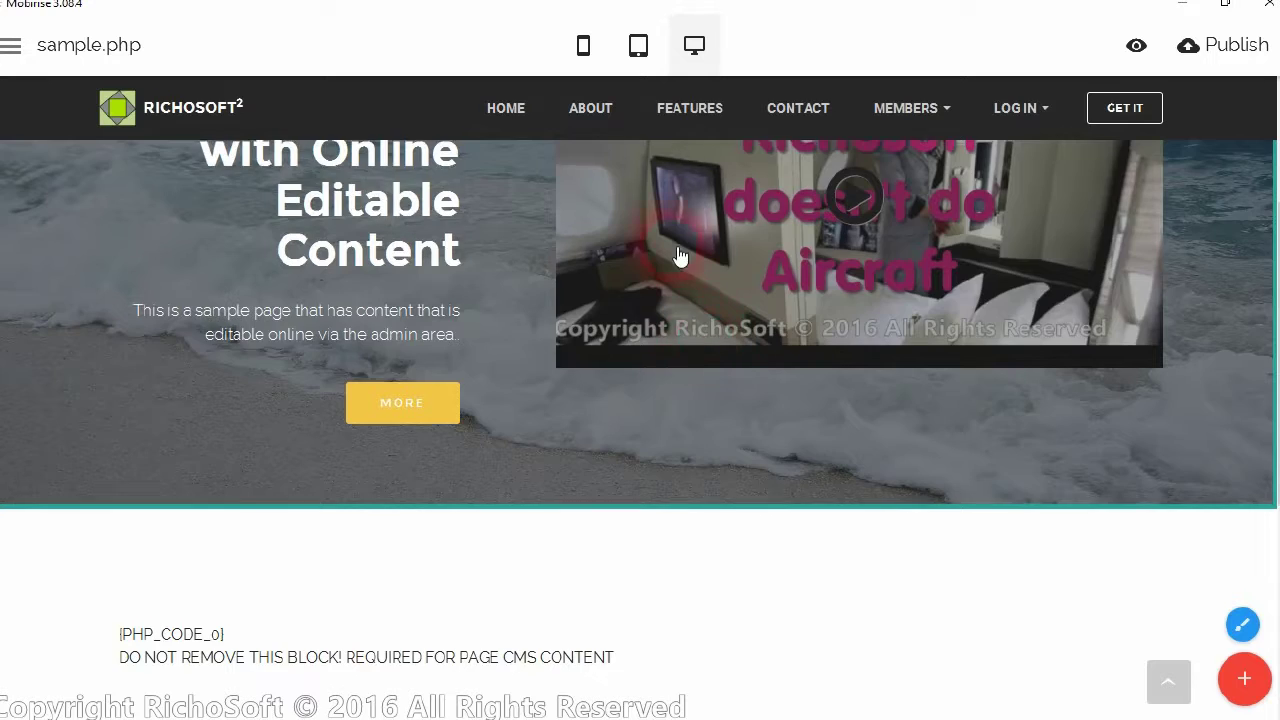
# Scroll through sample.php, then open the side menu's Pages list
pyautogui.scroll(2, 678, 257)
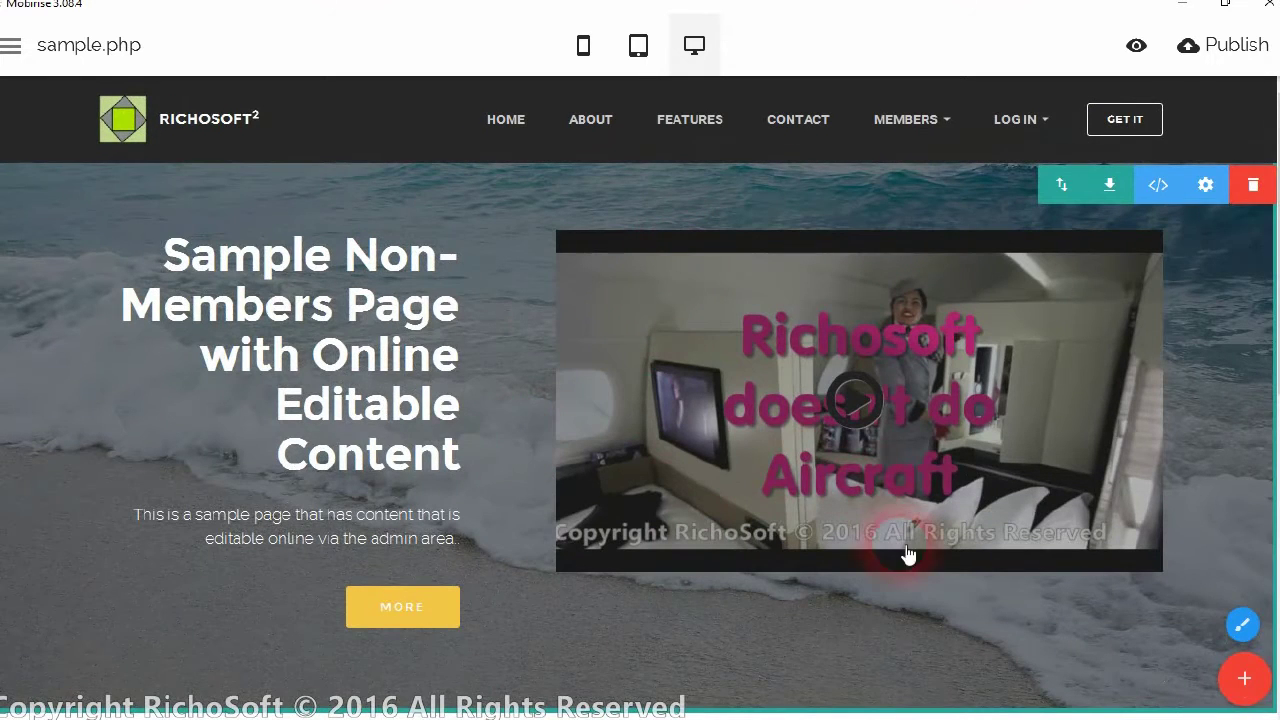
pyautogui.scroll(-4, 900, 477)
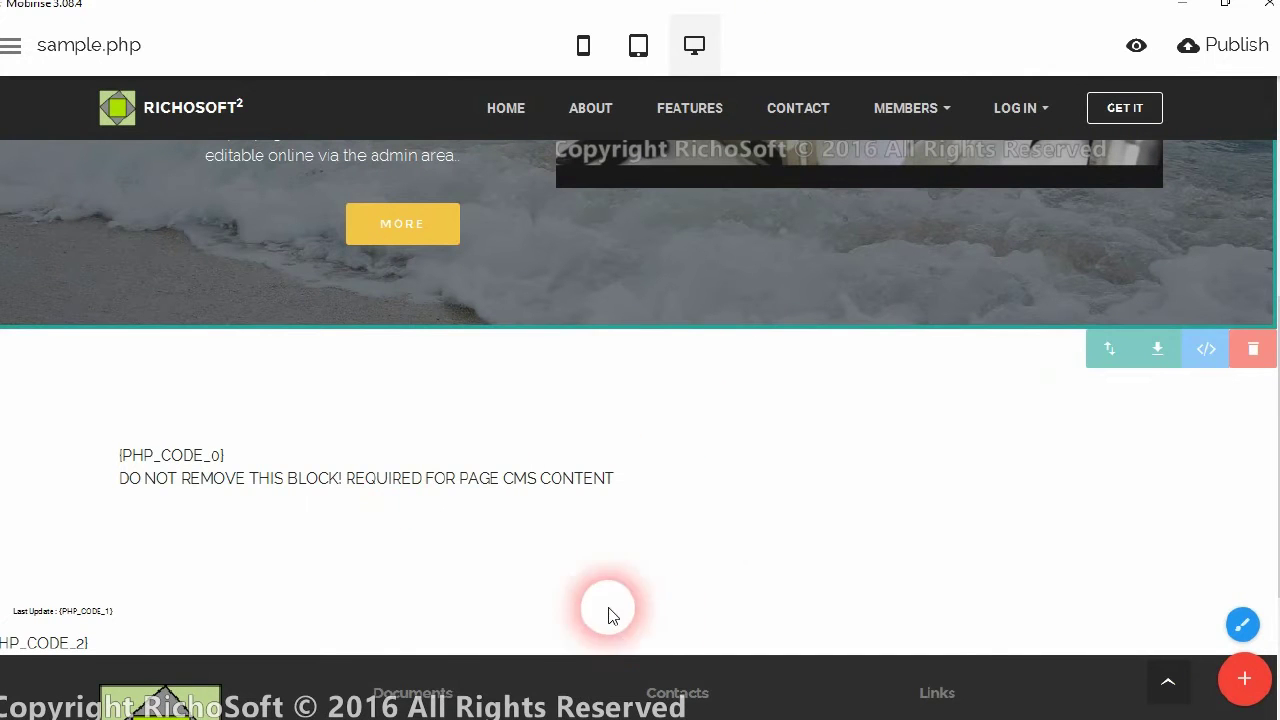
pyautogui.scroll(-1, 750, 560)
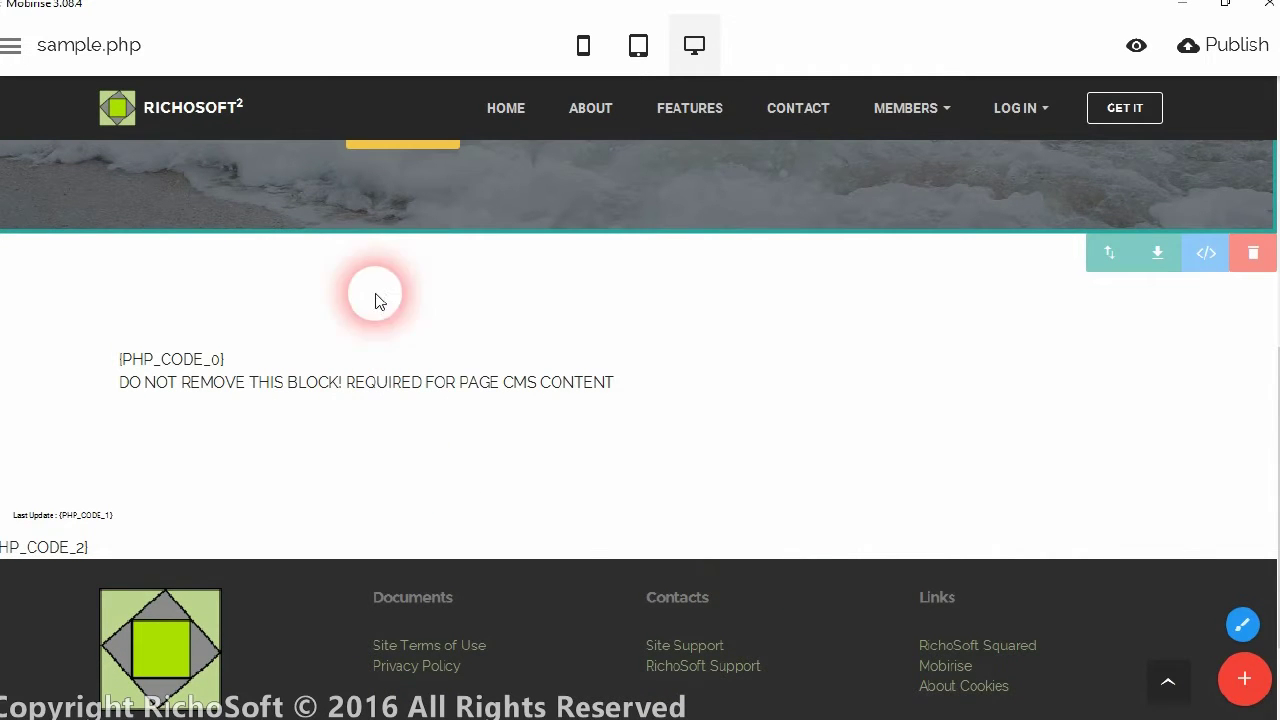
pyautogui.scroll(3, 562, 460)
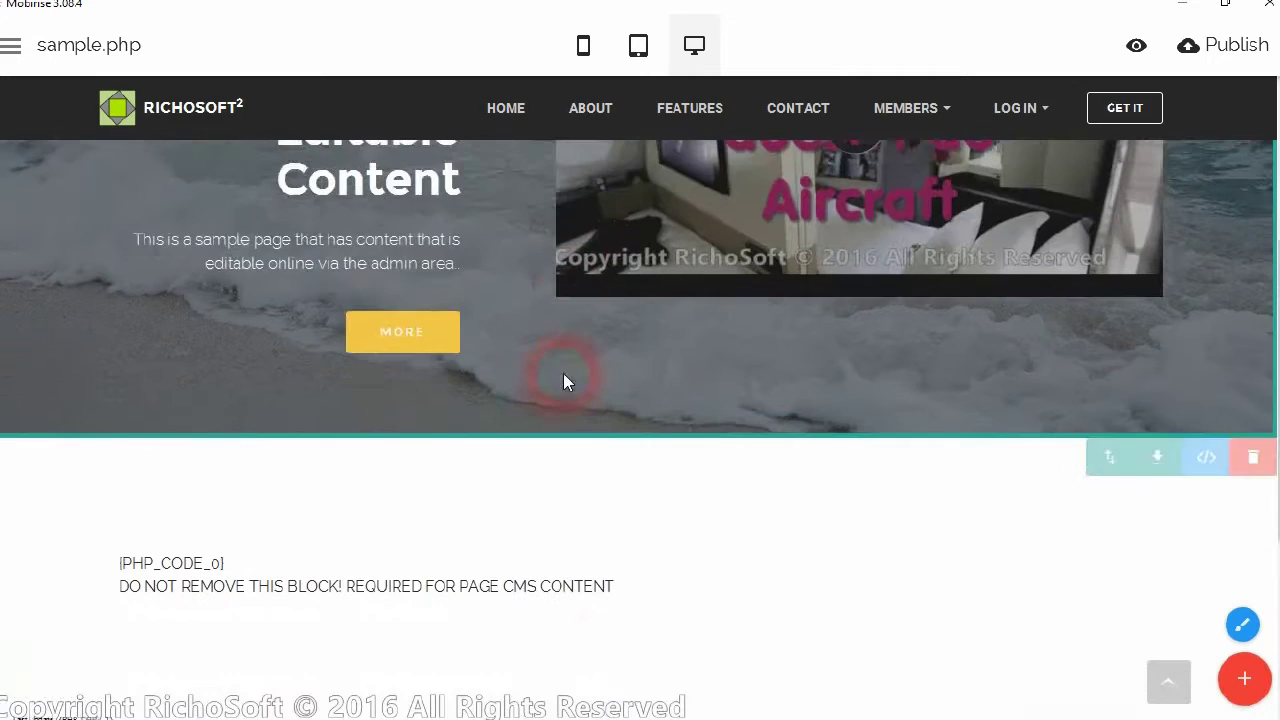
pyautogui.scroll(-4, 574, 357)
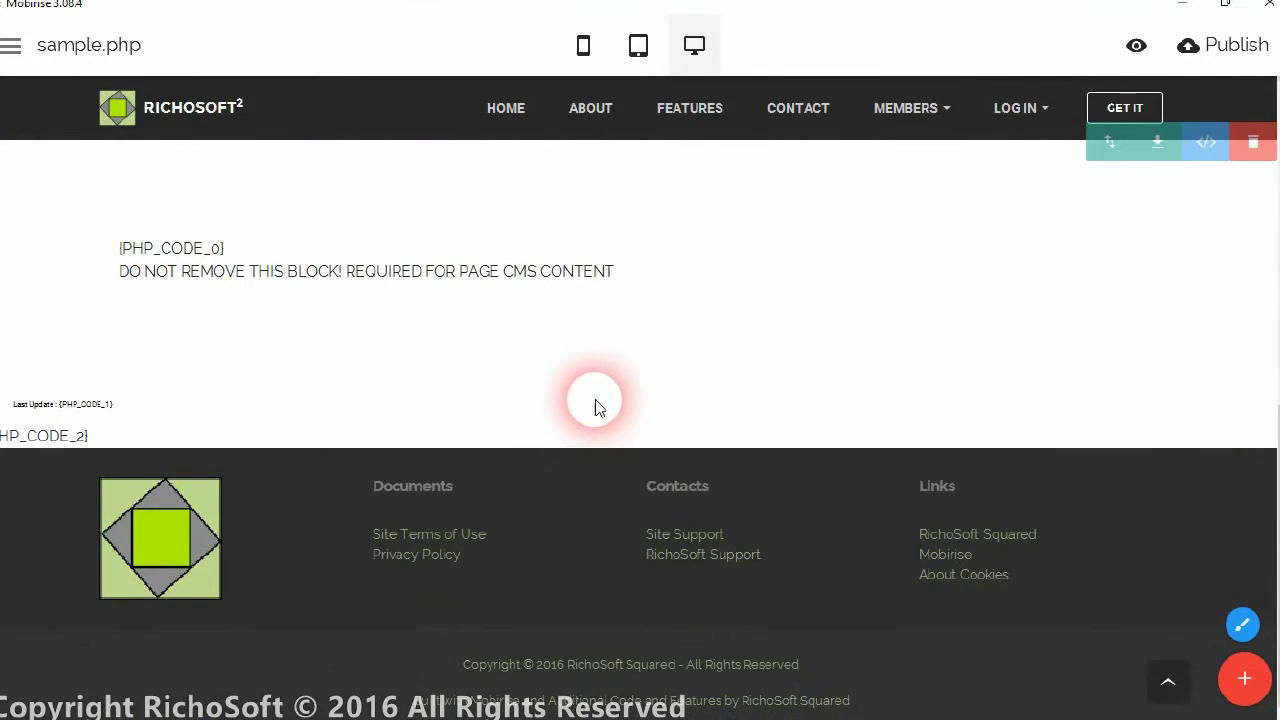
pyautogui.scroll(1, 597, 405)
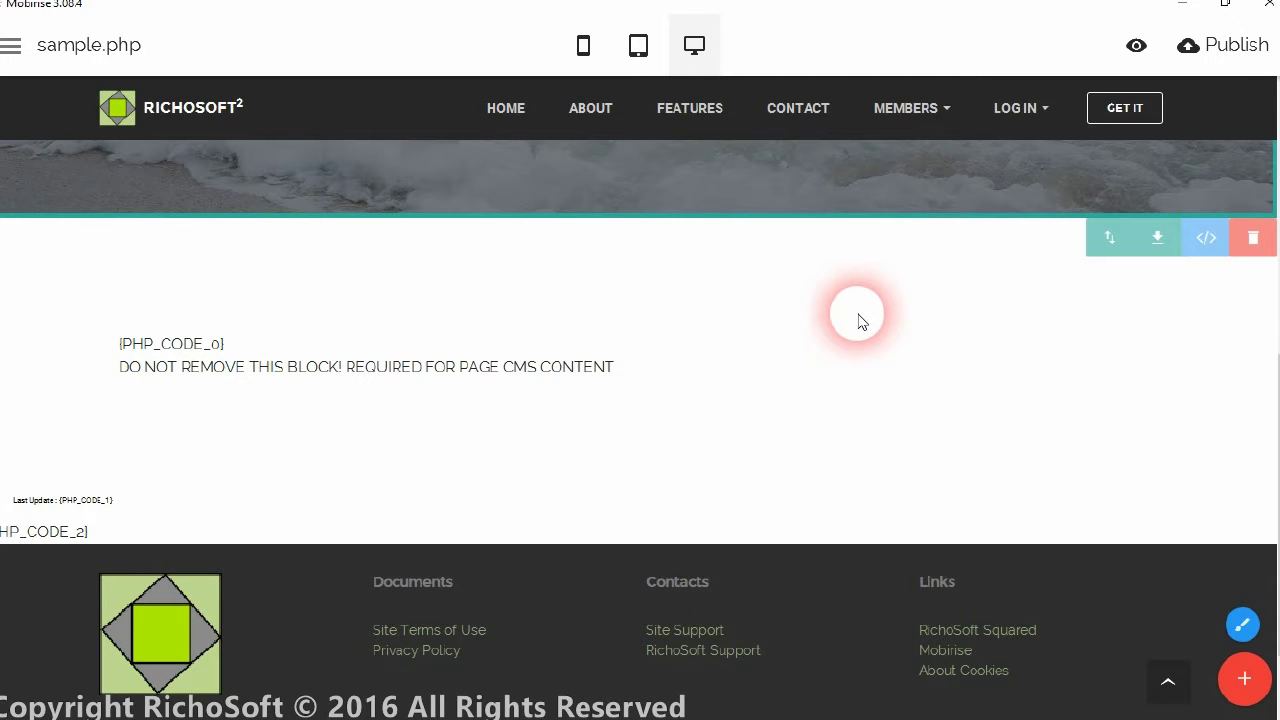
pyautogui.scroll(3, 790, 383)
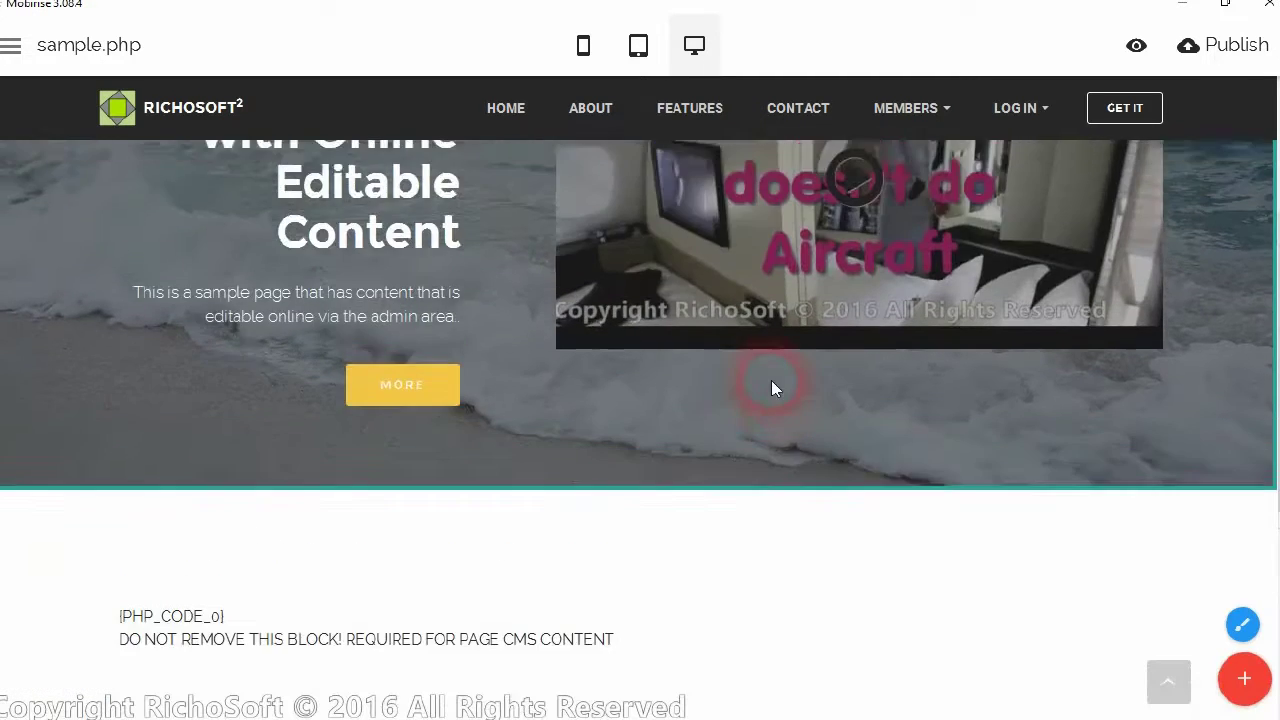
pyautogui.scroll(2, 771, 388)
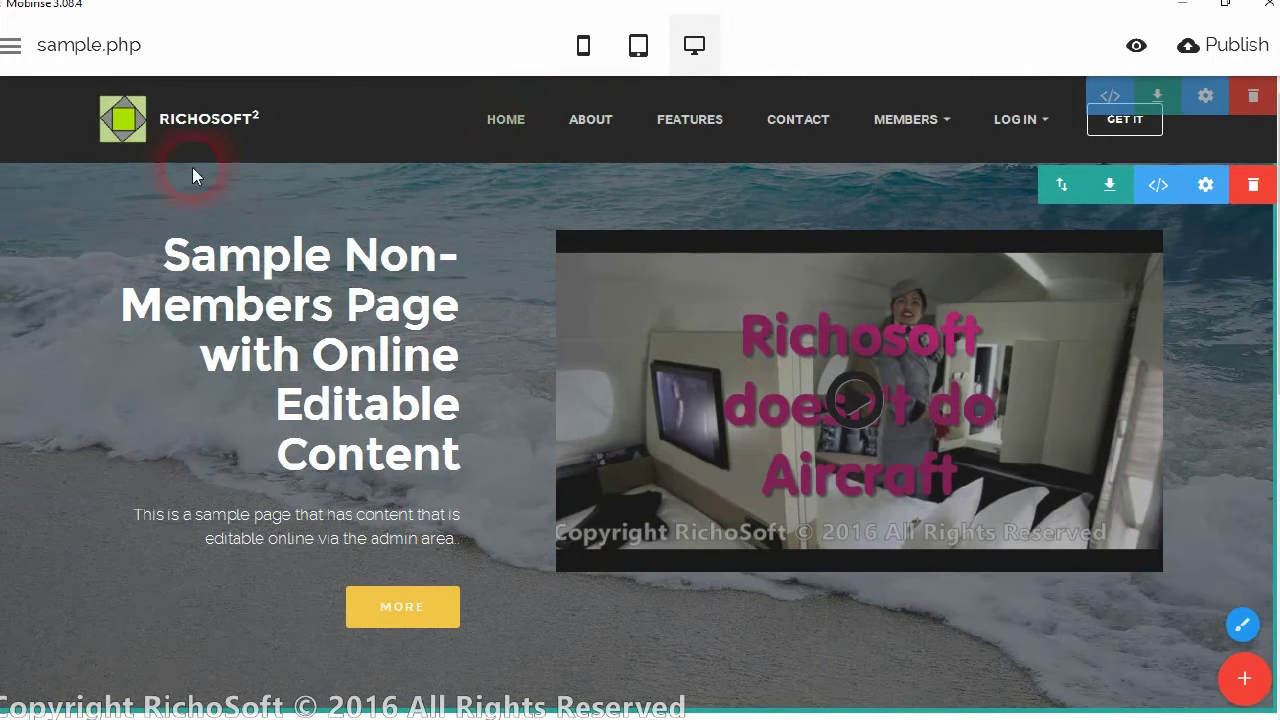
pyautogui.click(72, 54)
pyautogui.click(62, 108)
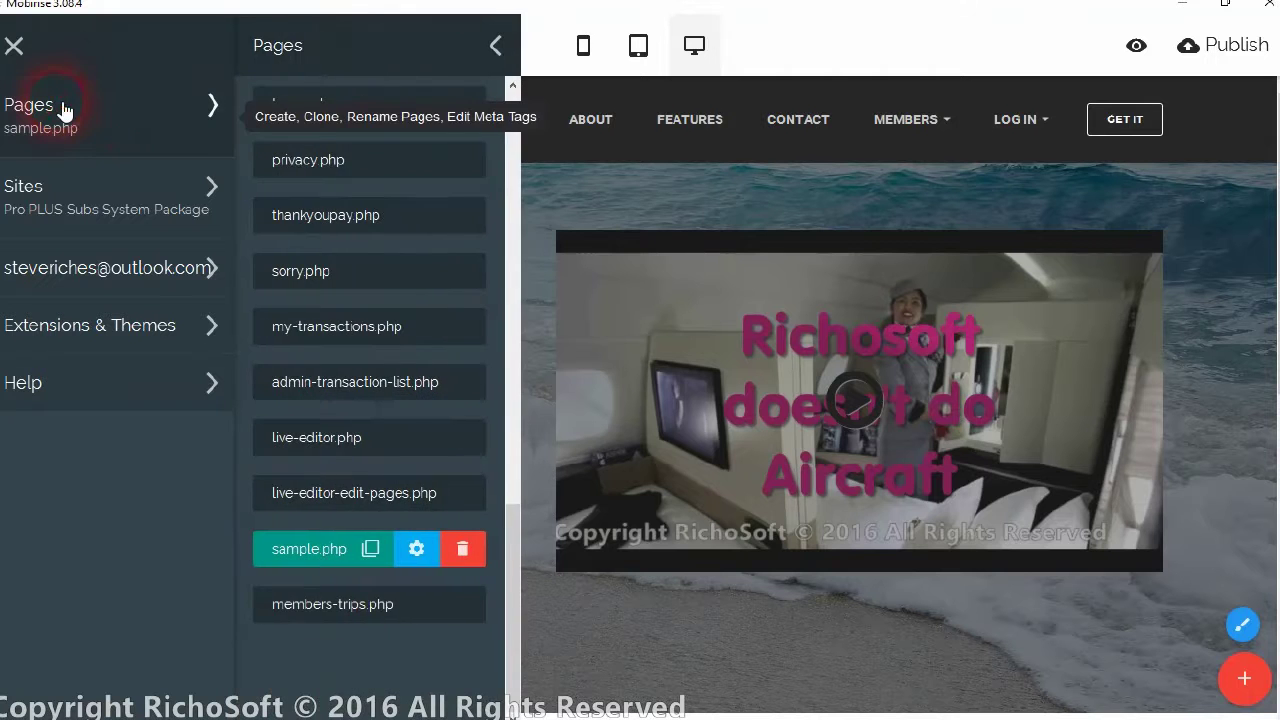
# Open index.html from the top of the Pages list and close the panel
pyautogui.moveTo(521, 555); pyautogui.dragTo(477, 34)
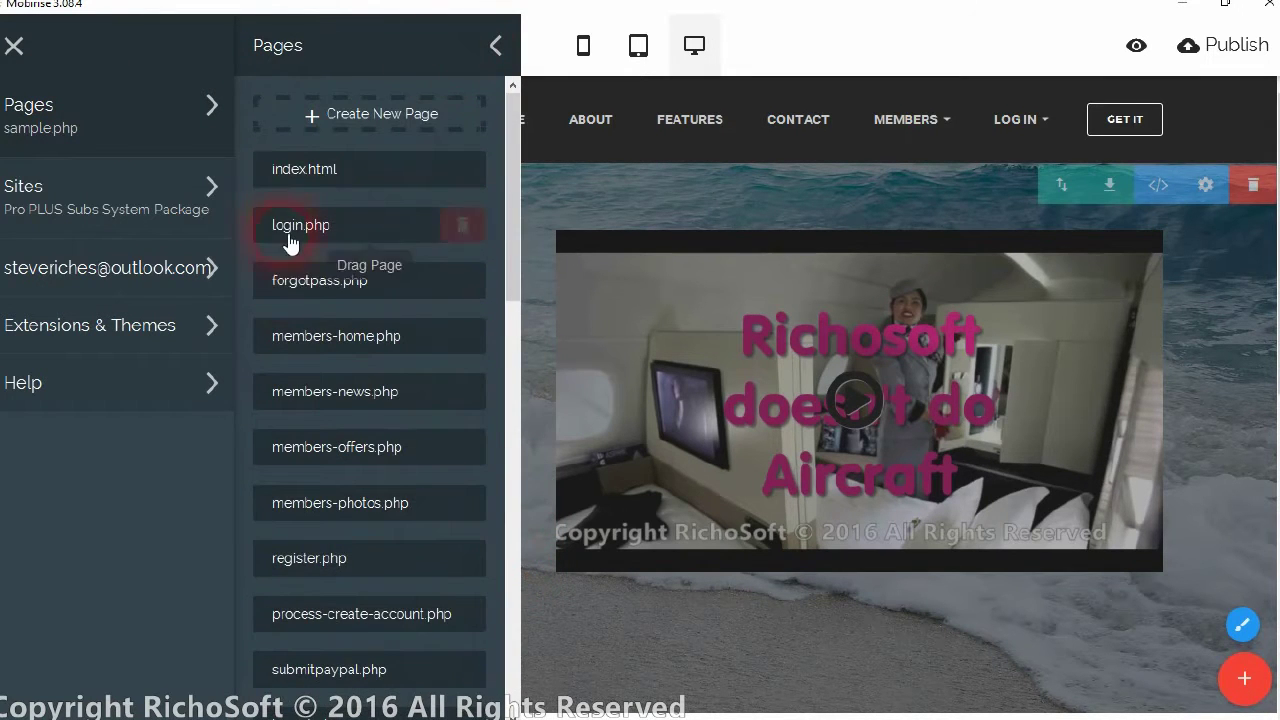
pyautogui.click(284, 172)
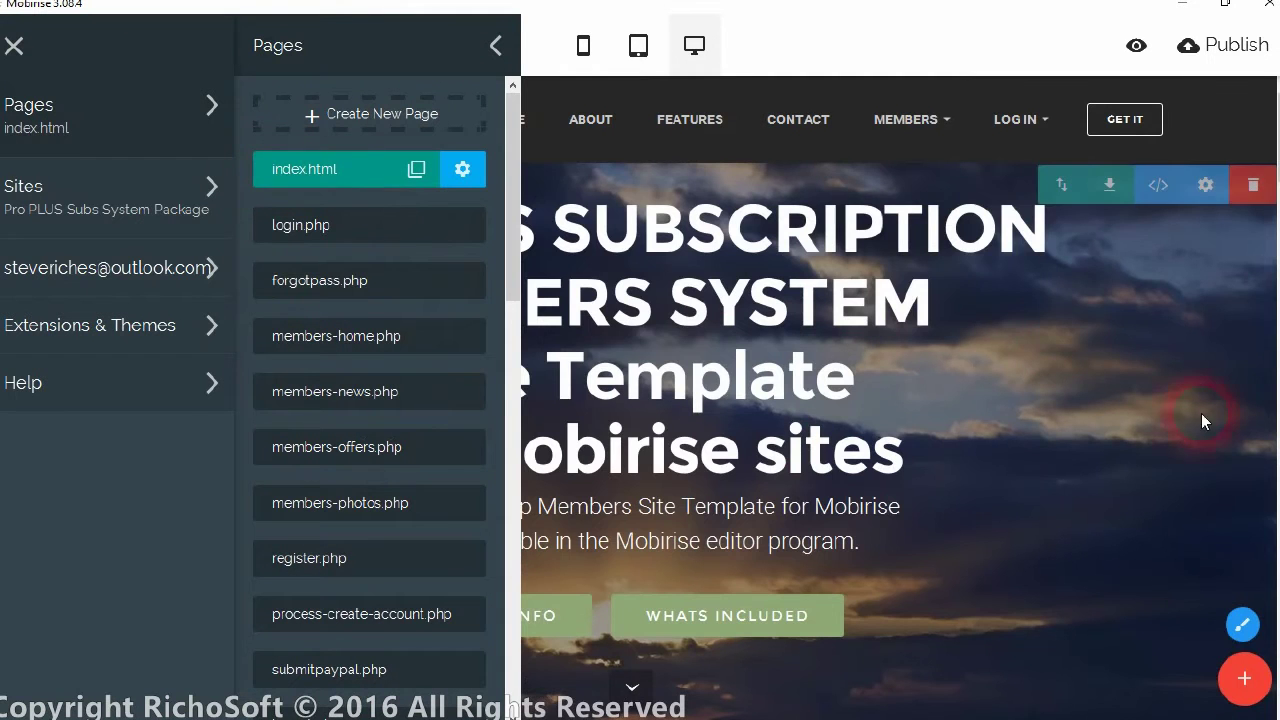
pyautogui.scroll(-3, 1276, 195)
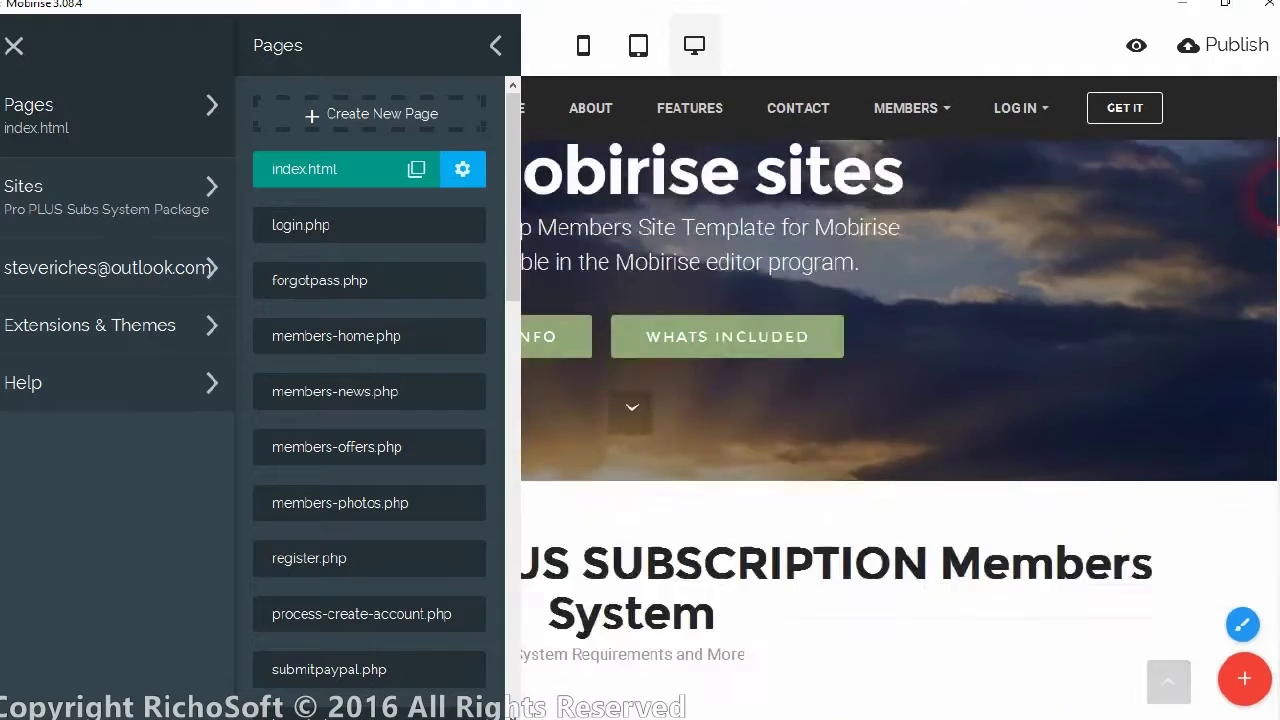
pyautogui.scroll(-1, 1268, 195)
pyautogui.scroll(3, 1268, 190)
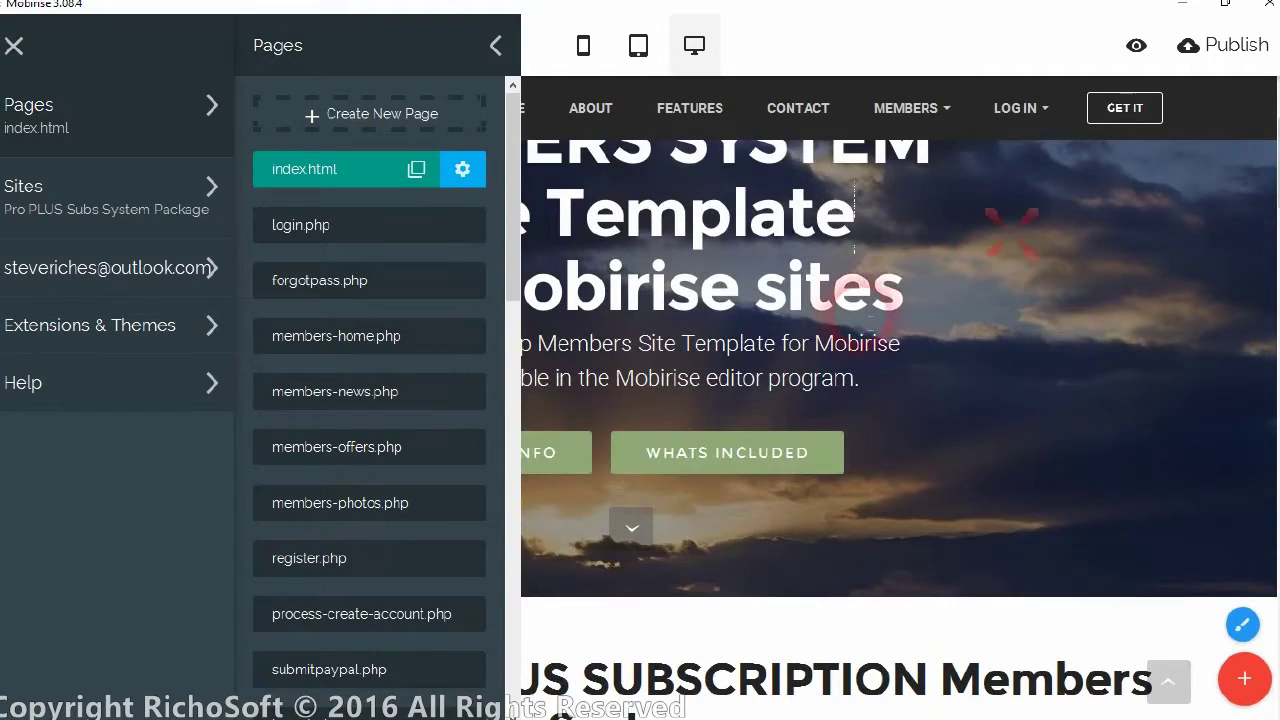
pyautogui.click(781, 433)
pyautogui.scroll(-8, 978, 452)
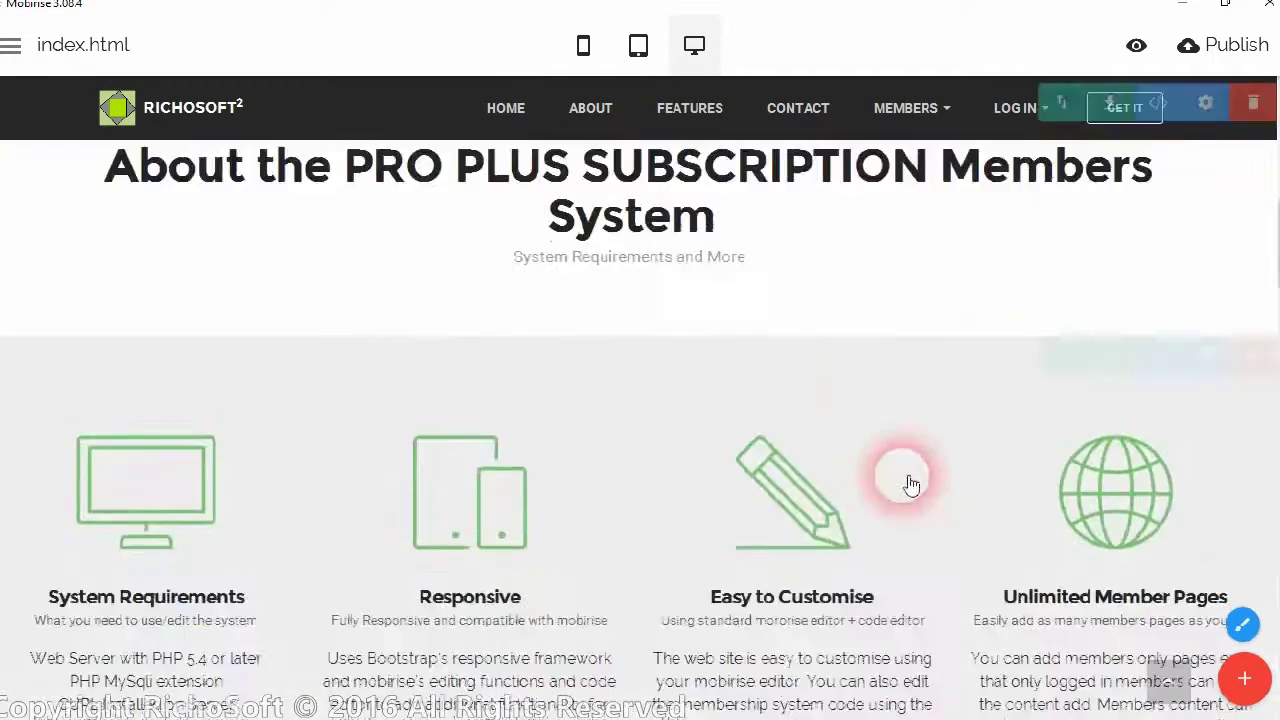
# Review the index.html page, then minimize Mobirise and switch to the PRO PLUS home page in Firefox
pyautogui.scroll(-8, 834, 537)
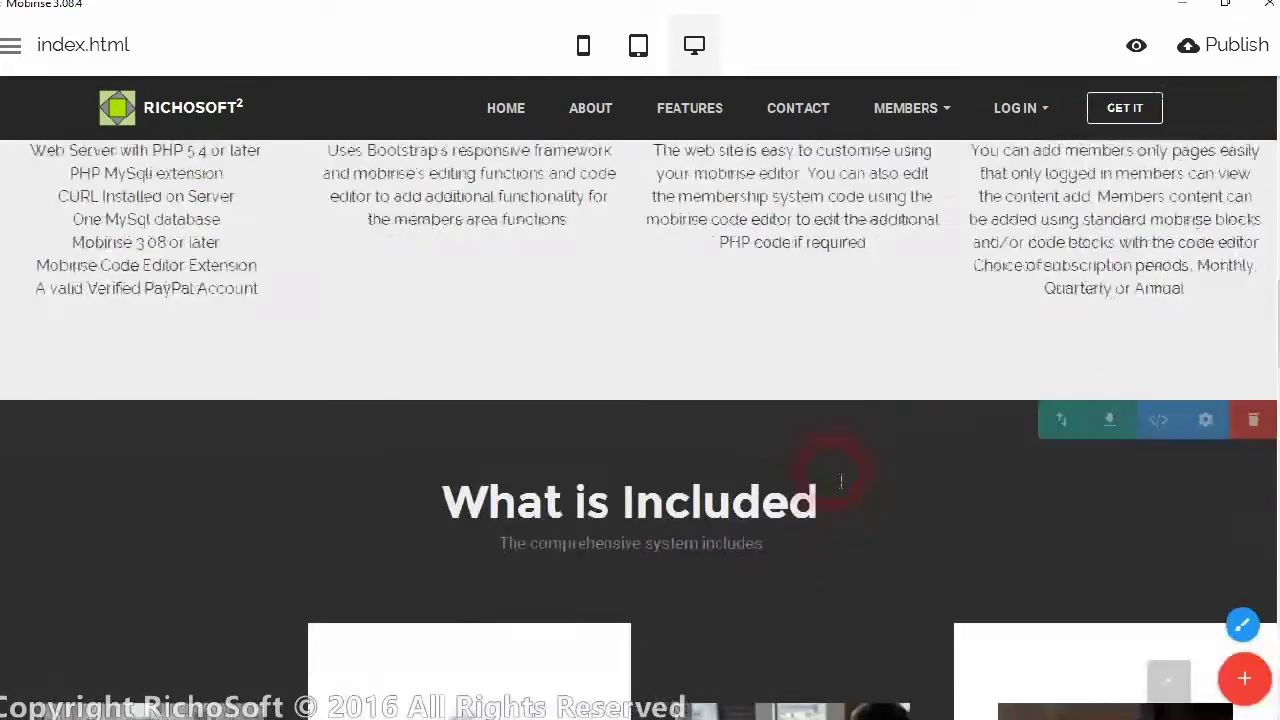
pyautogui.scroll(-4, 818, 500)
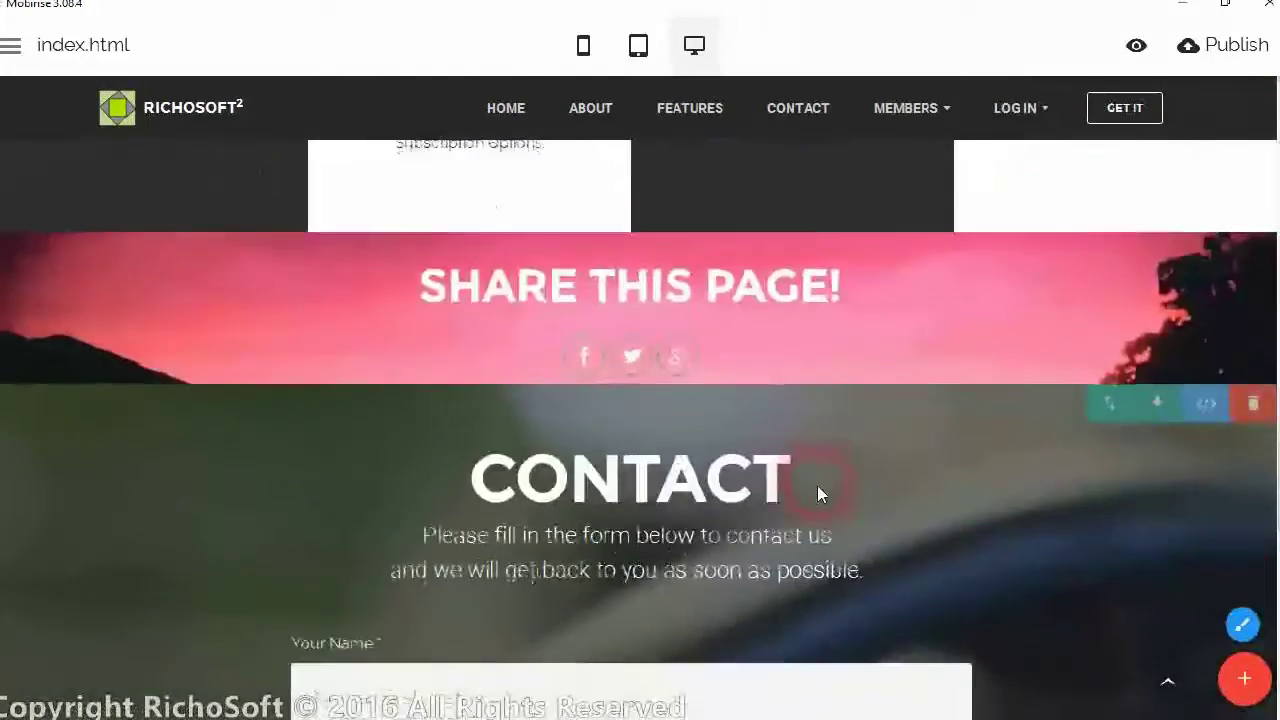
pyautogui.scroll(20, 805, 316)
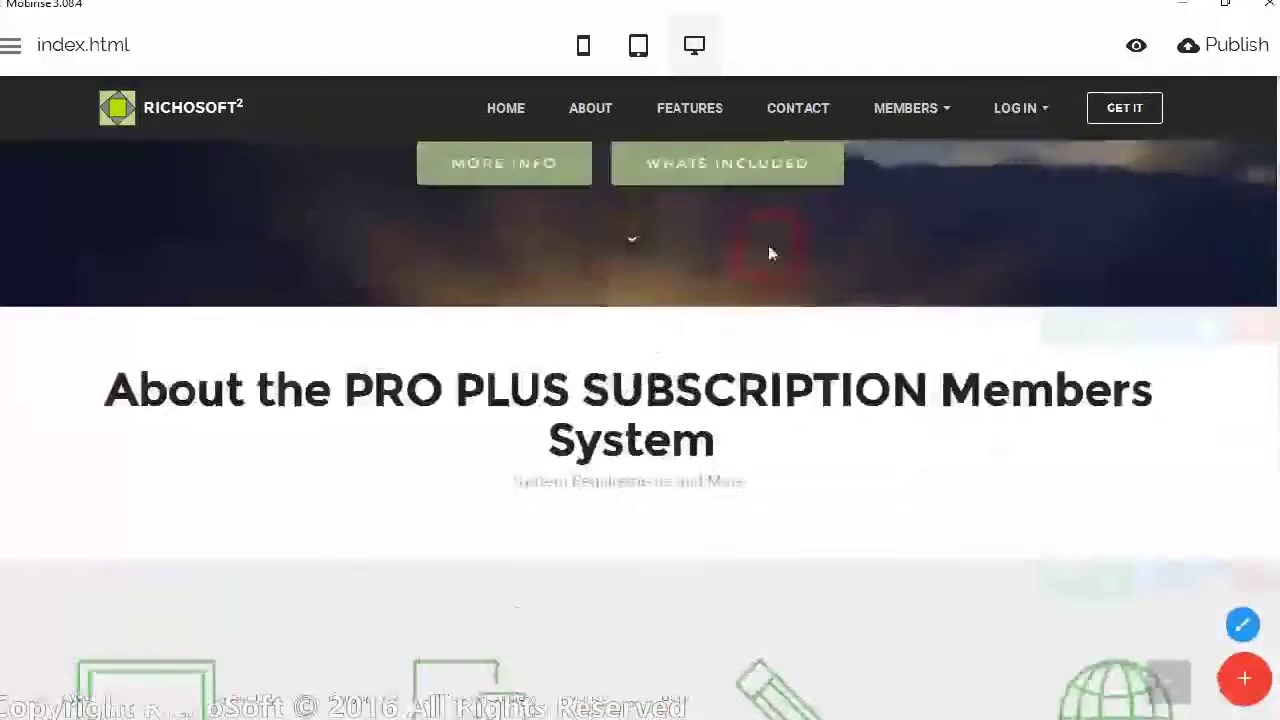
pyautogui.click(781, 258)
pyautogui.click(894, 40)
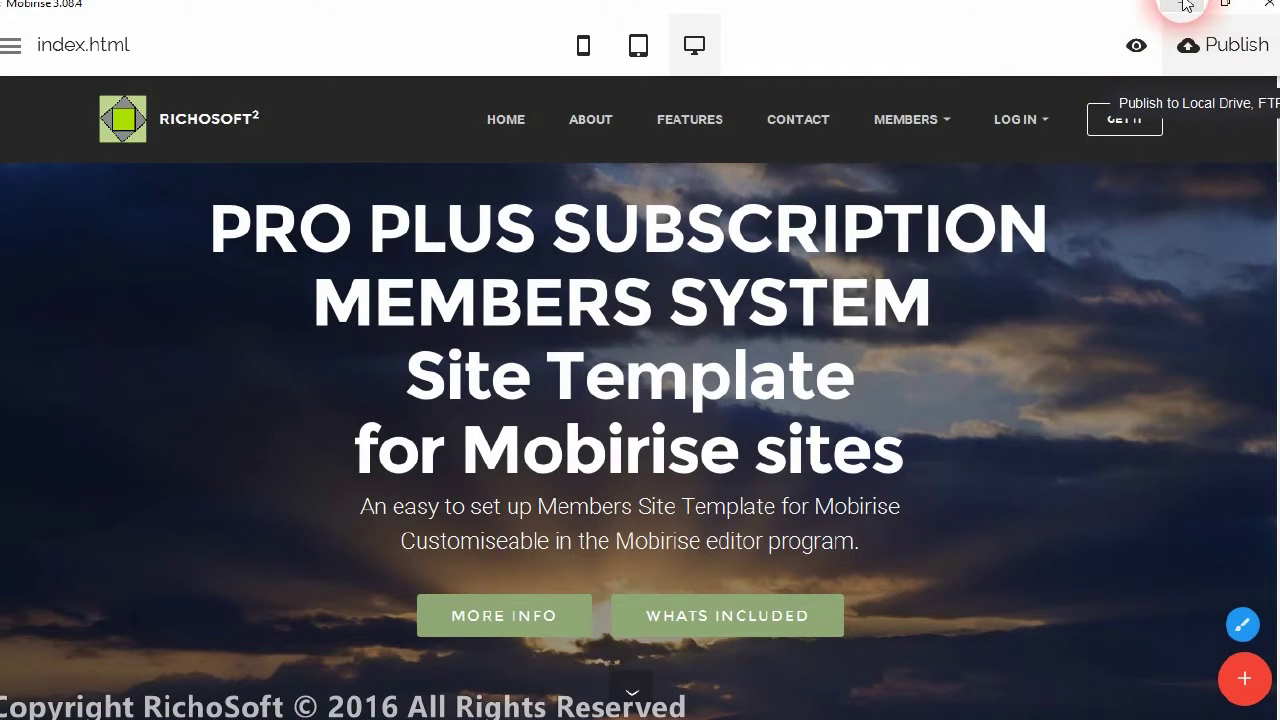
pyautogui.click(1178, 5)
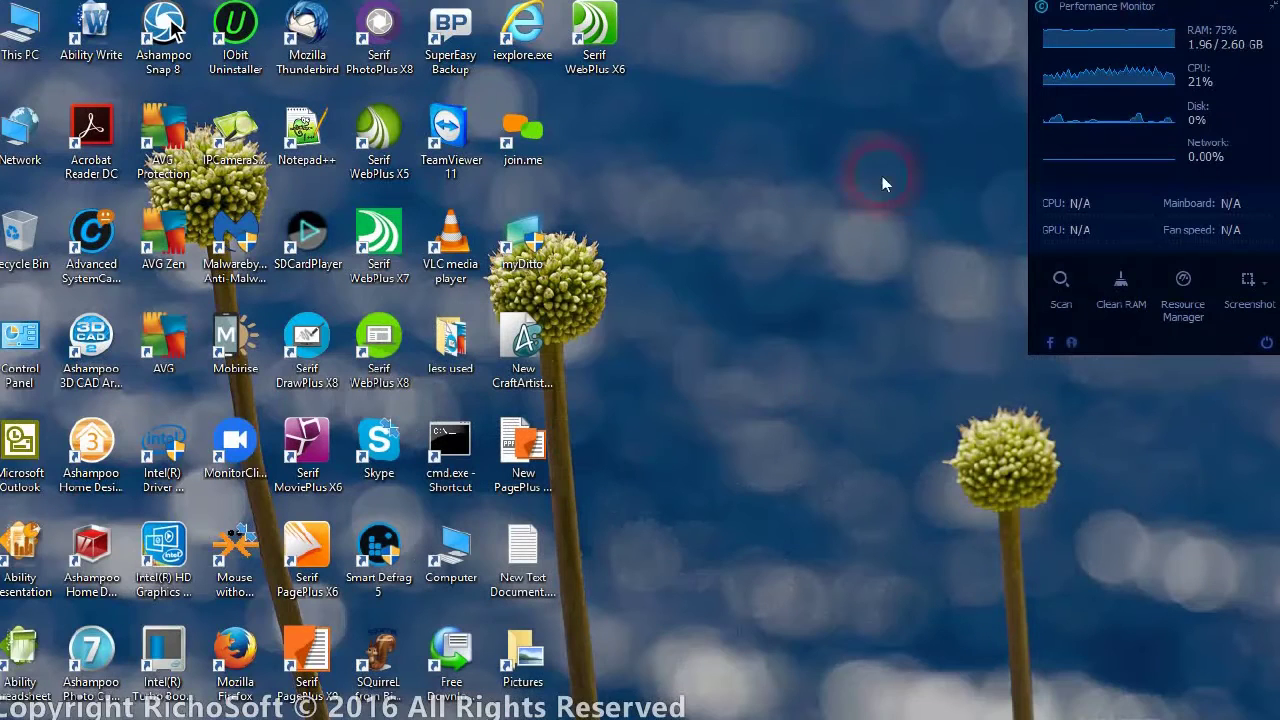
pyautogui.click(620, 706)
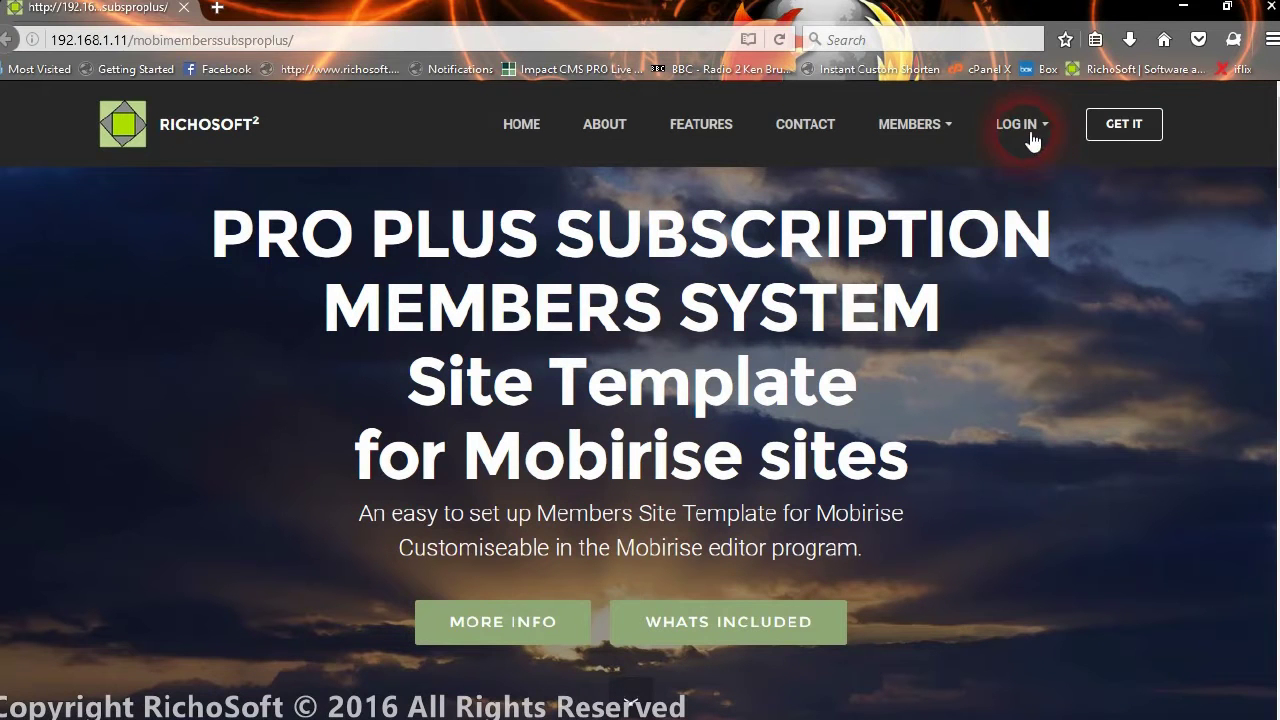
# Log in to the members area from LOG IN > Admin with the admin user ID and saved password
pyautogui.click(1032, 142)
pyautogui.click(1020, 274)
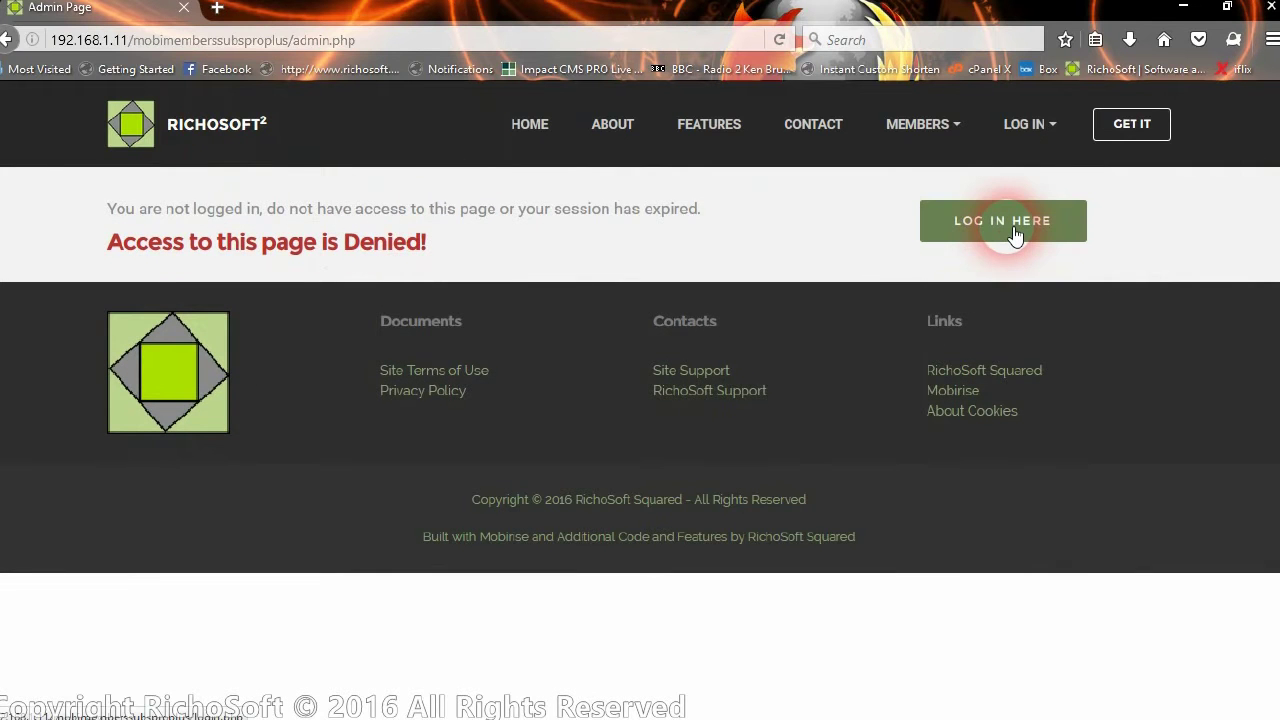
pyautogui.click(1014, 233)
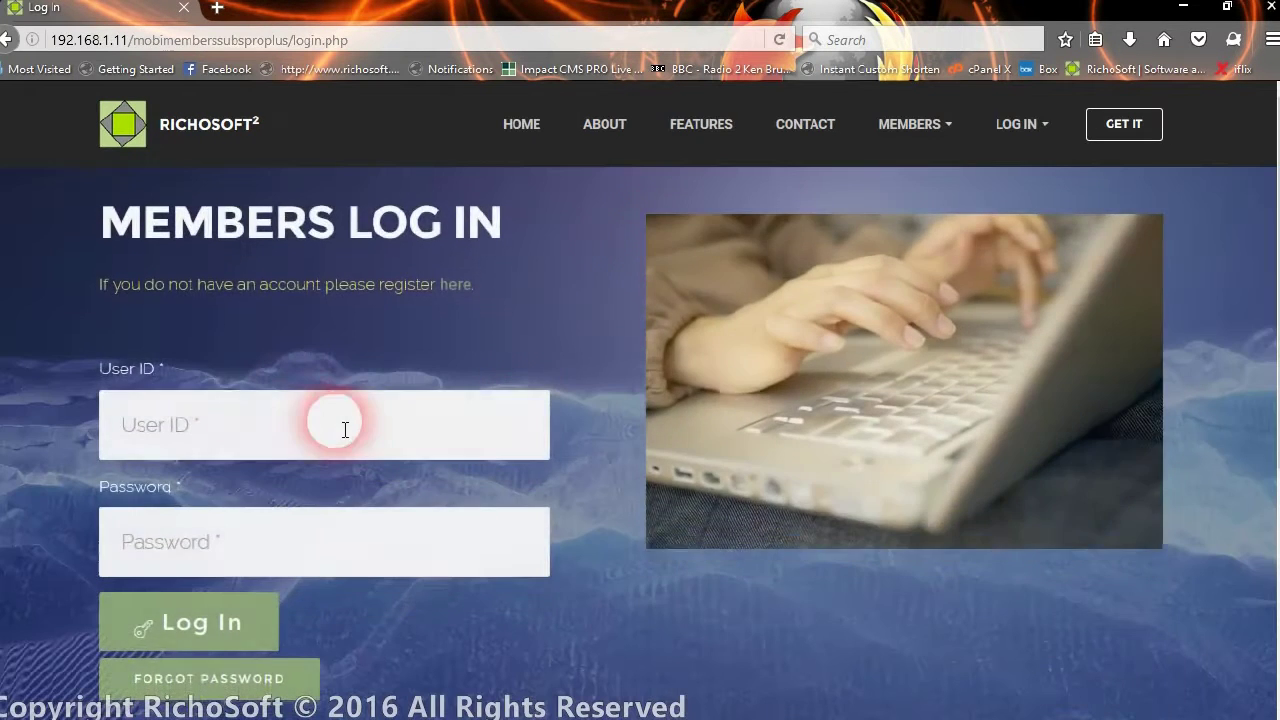
pyautogui.click(315, 424)
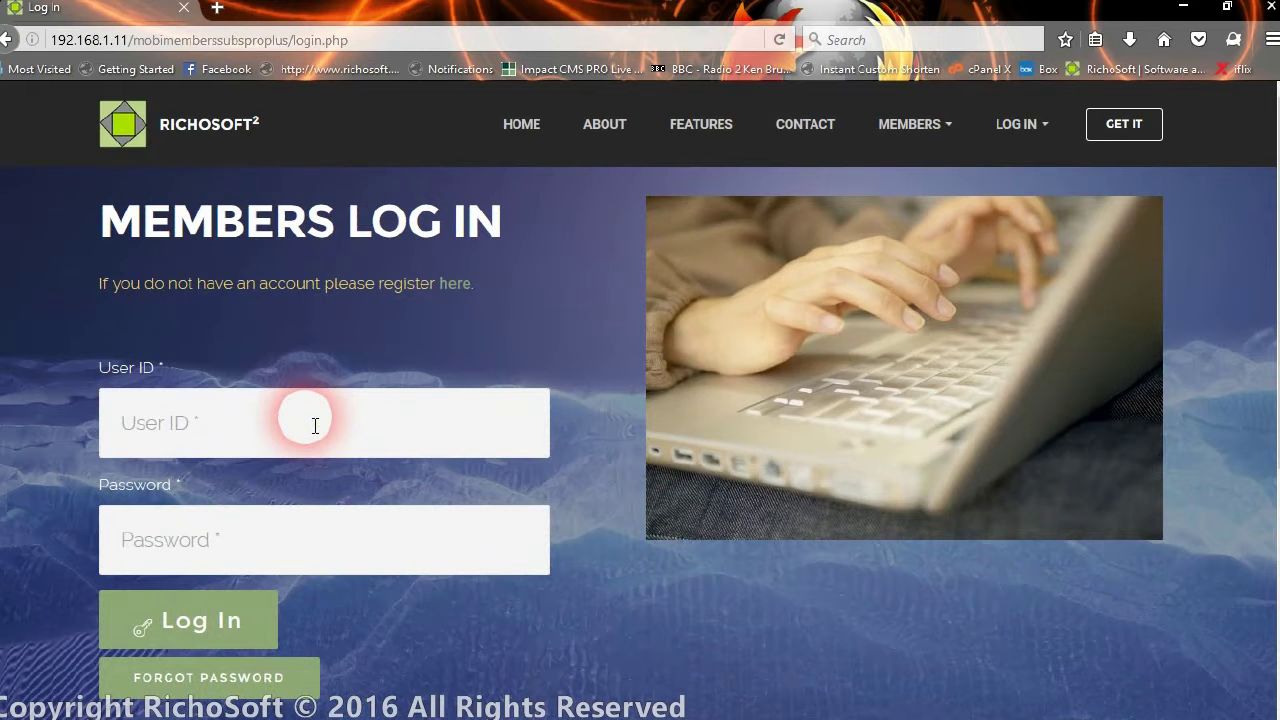
pyautogui.write('admin')
pyautogui.press('Tab')
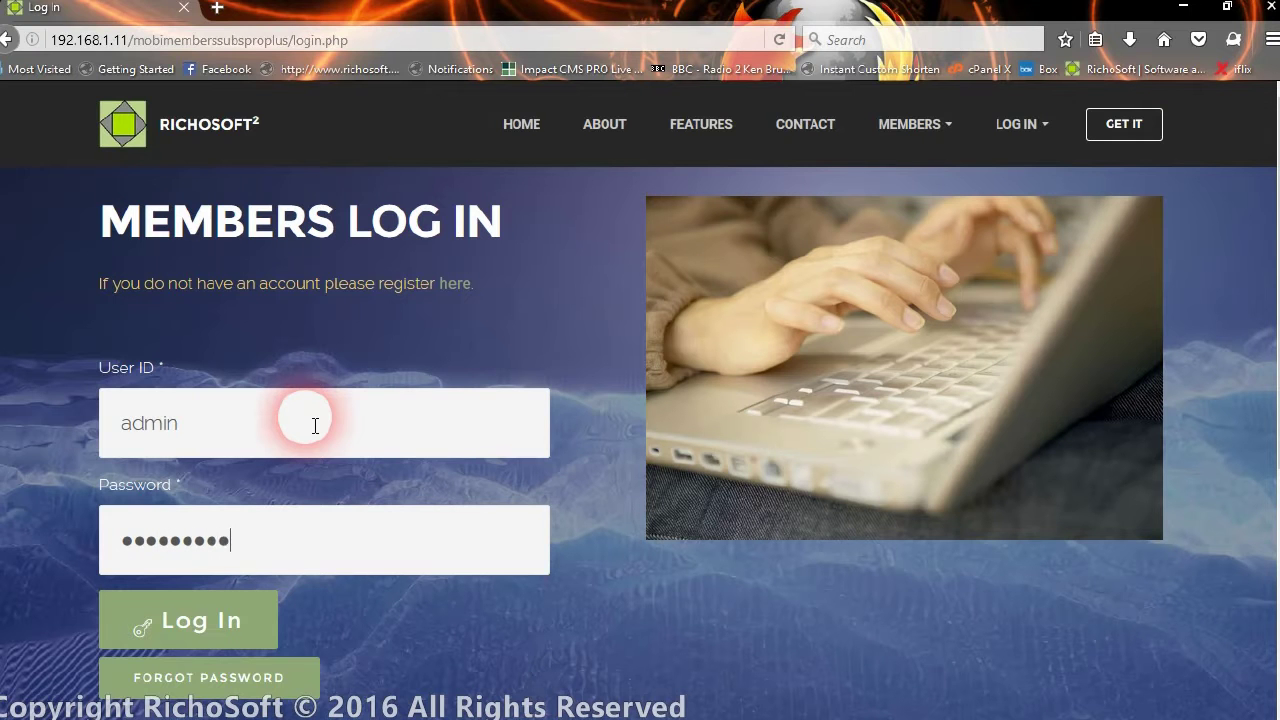
pyautogui.click(182, 620)
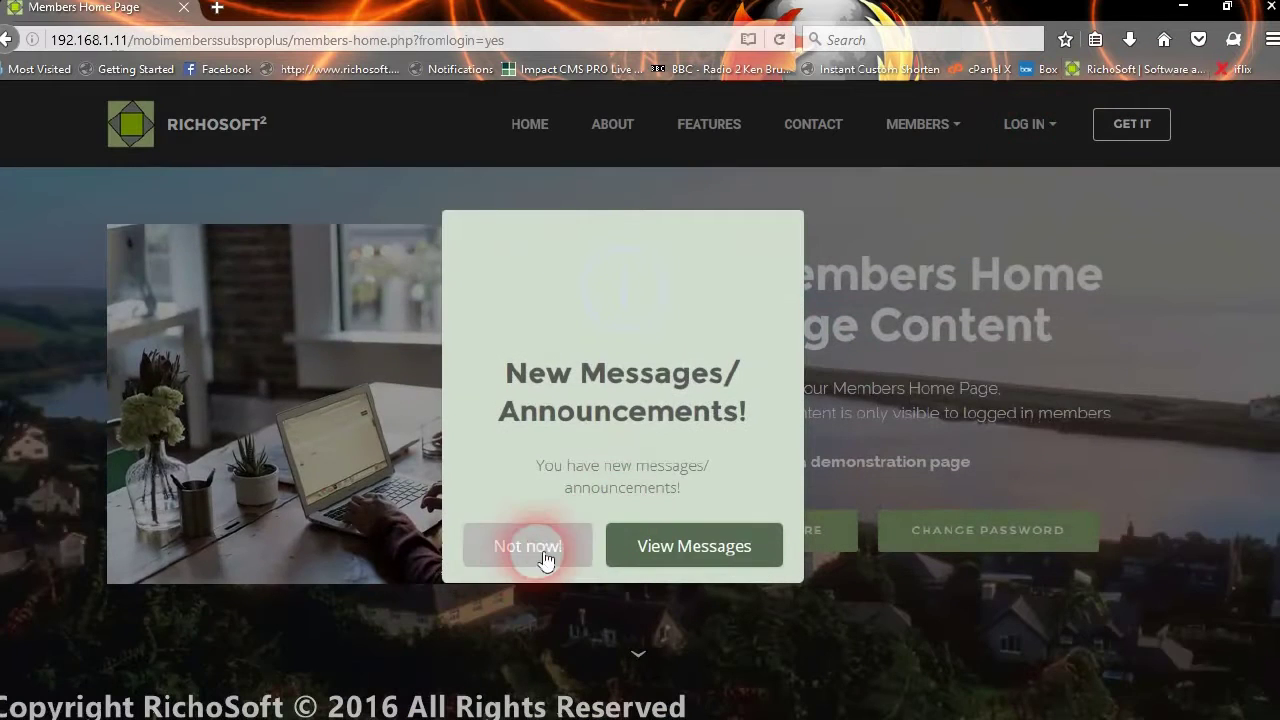
# Dismiss the new messages popup and open ADD MEMBERS PAGE CONTENT from the Admin page
pyautogui.click(540, 548)
pyautogui.click(1022, 130)
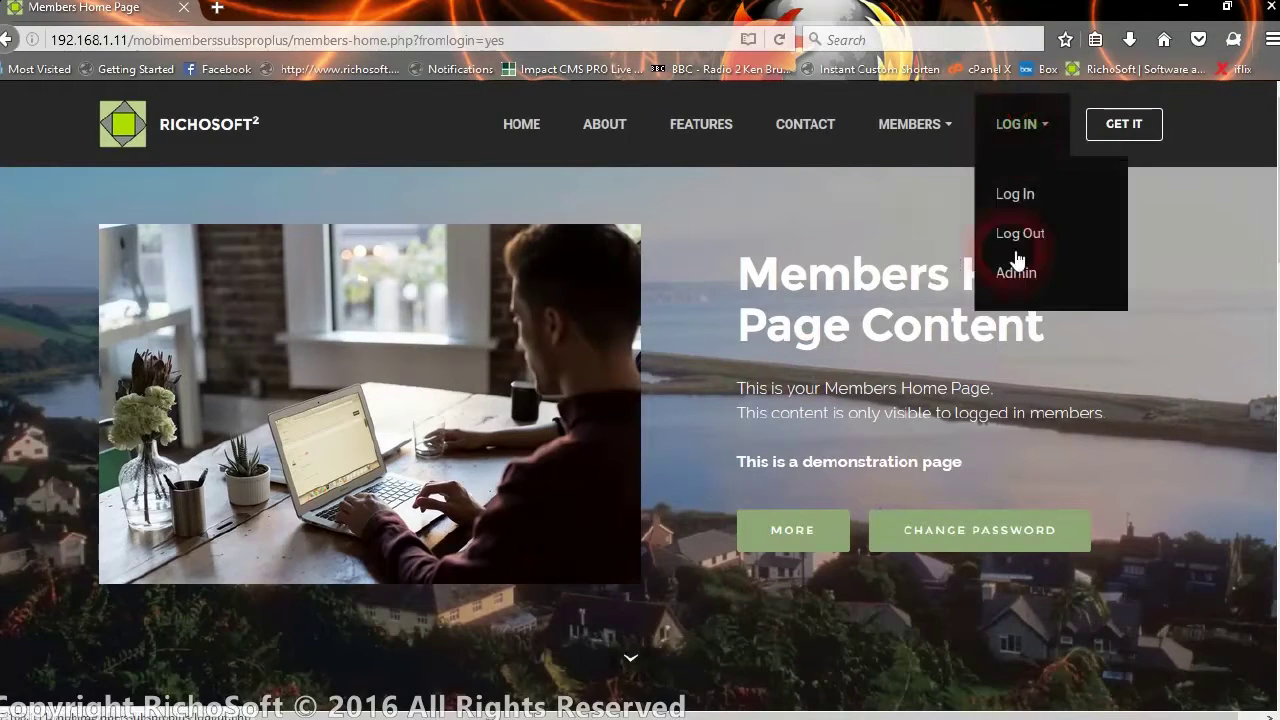
pyautogui.click(1033, 280)
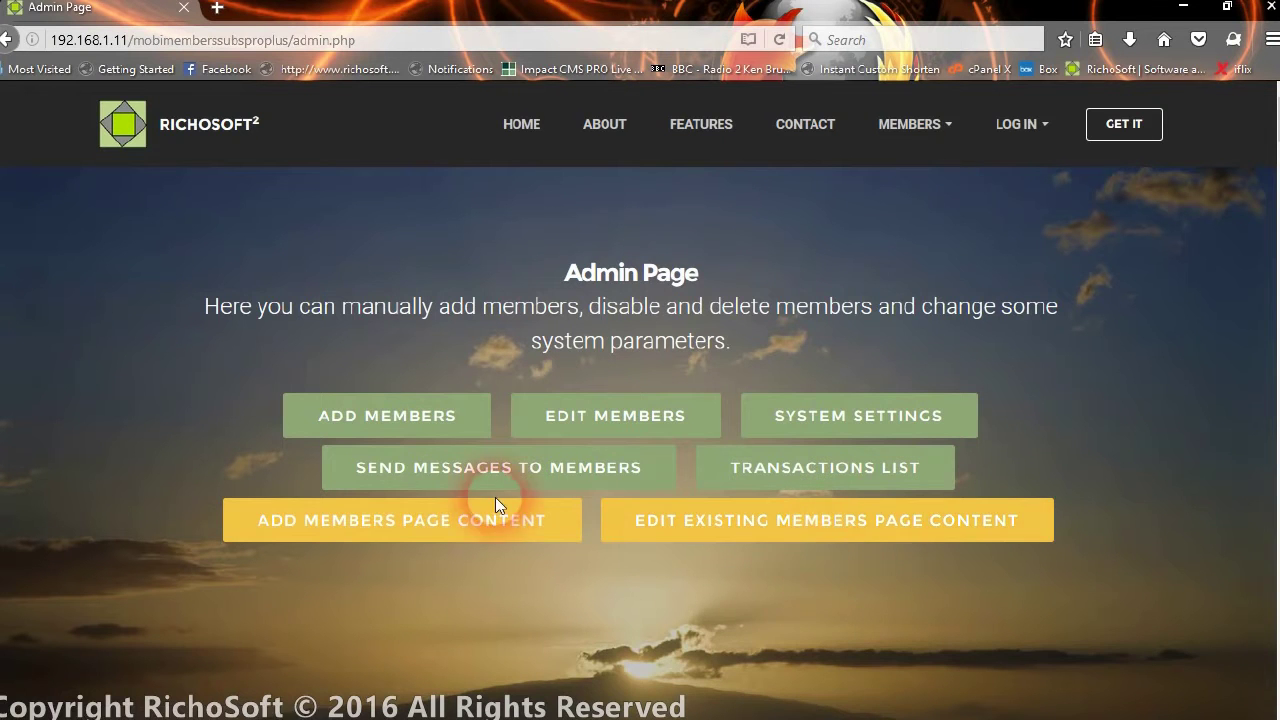
pyautogui.scroll(-2, 496, 505)
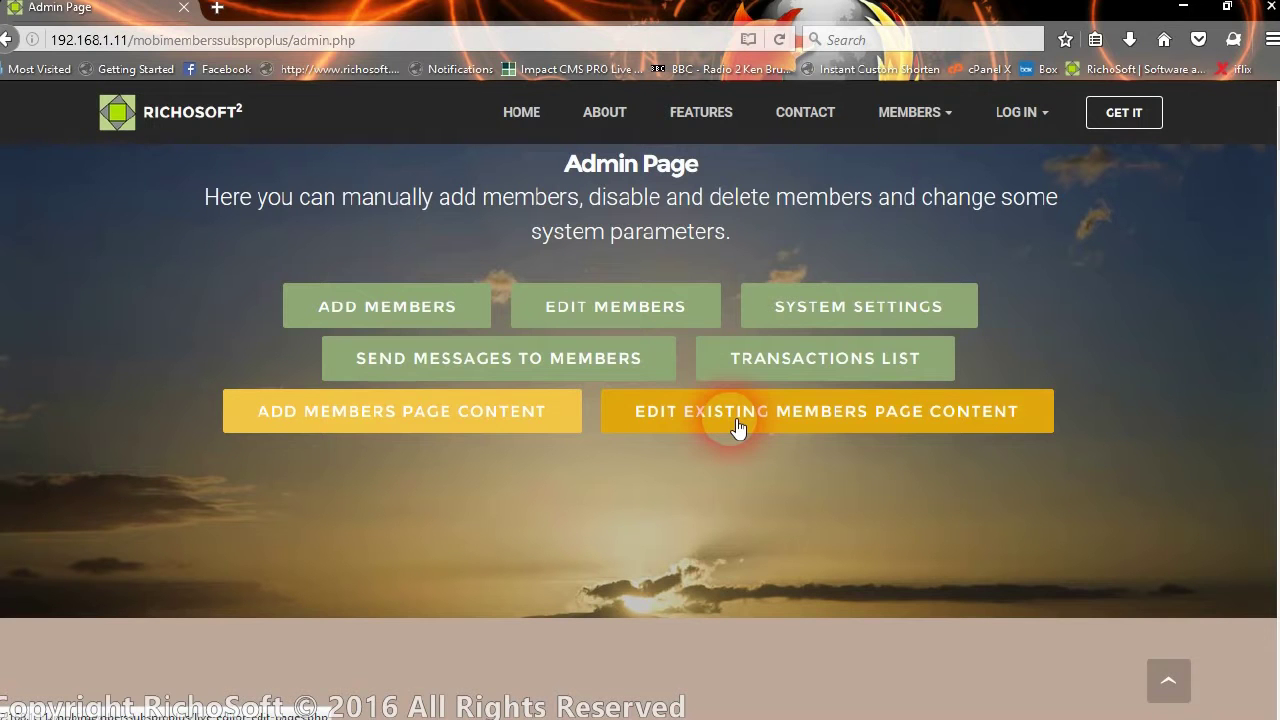
pyautogui.click(508, 410)
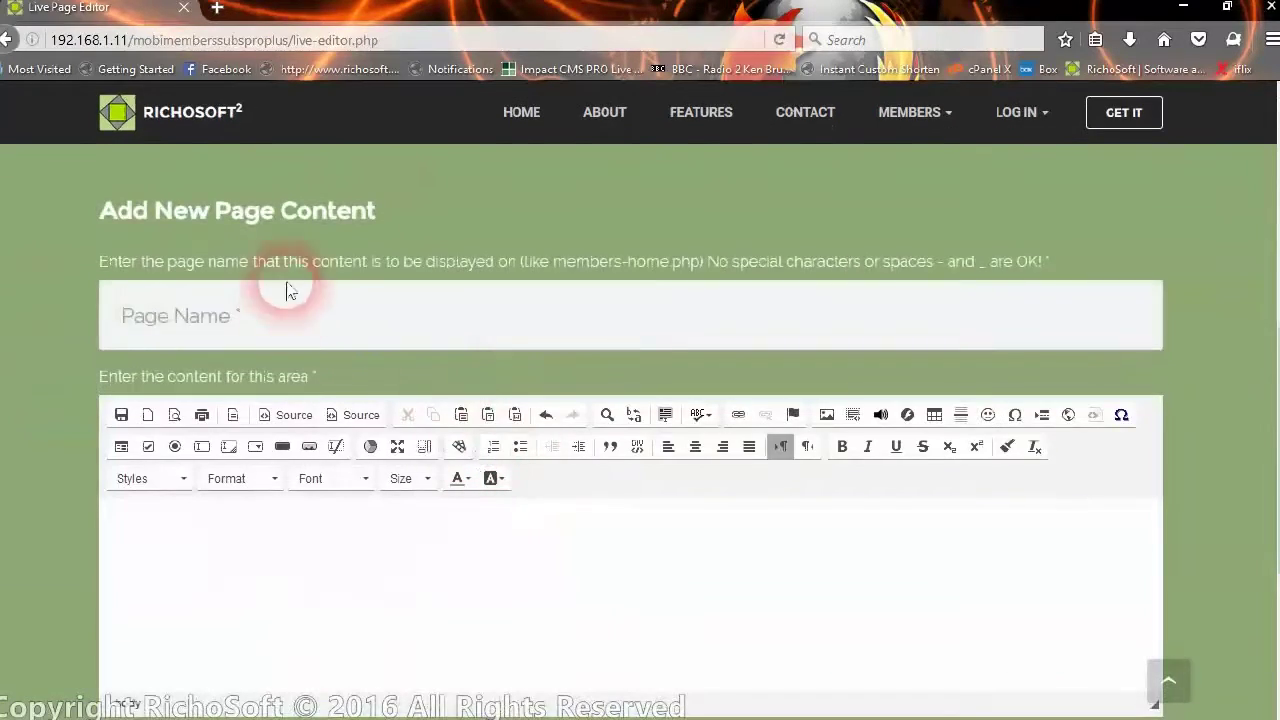
# Enter members-trips.php as the new page name and click into the content editor
pyautogui.click(330, 332)
pyautogui.write('me')
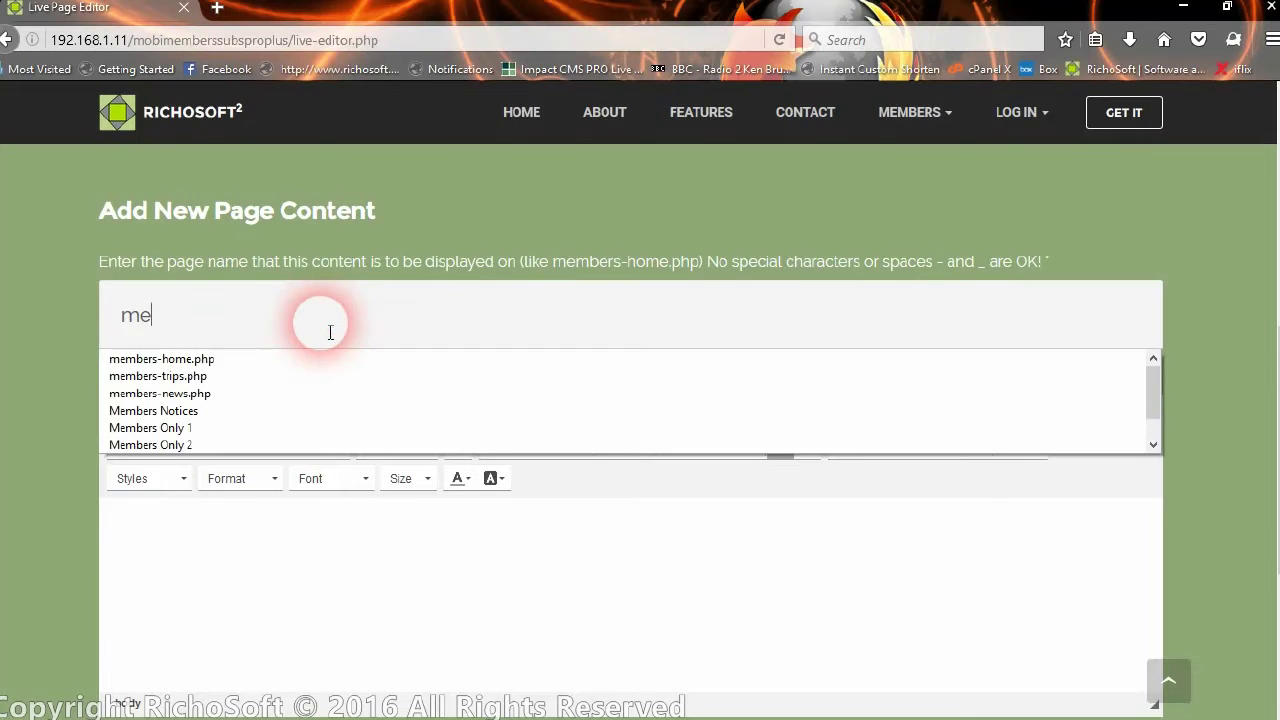
pyautogui.write('mbers-trips.p')
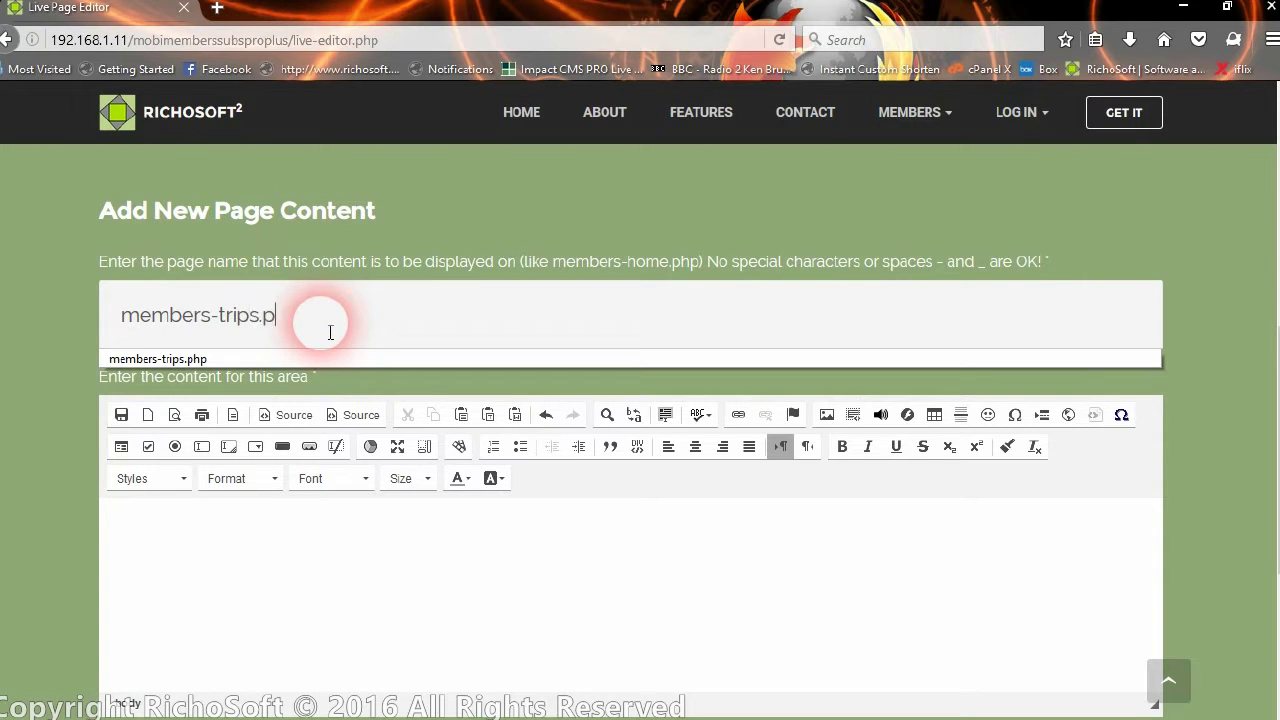
pyautogui.write('hp')
pyautogui.click(251, 563)
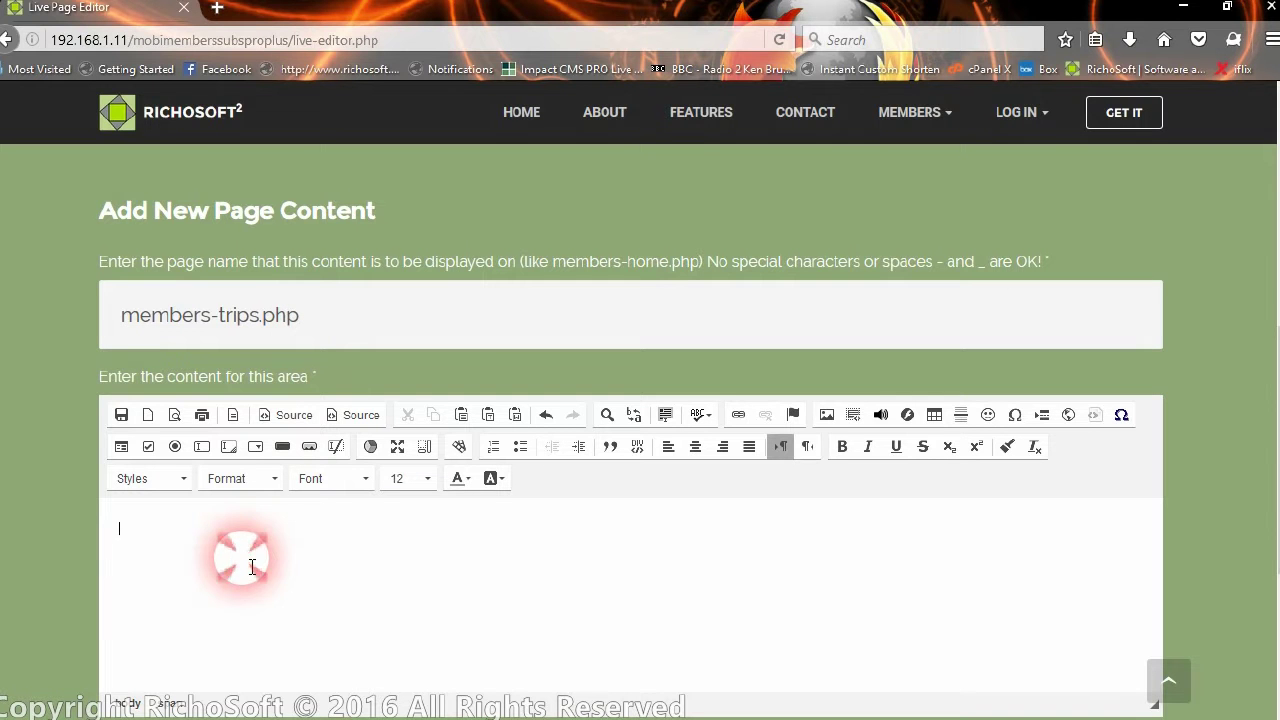
# Scroll back up and switch to EDIT EXISTING PAGE CONTENT
pyautogui.scroll(-5, 609, 620)
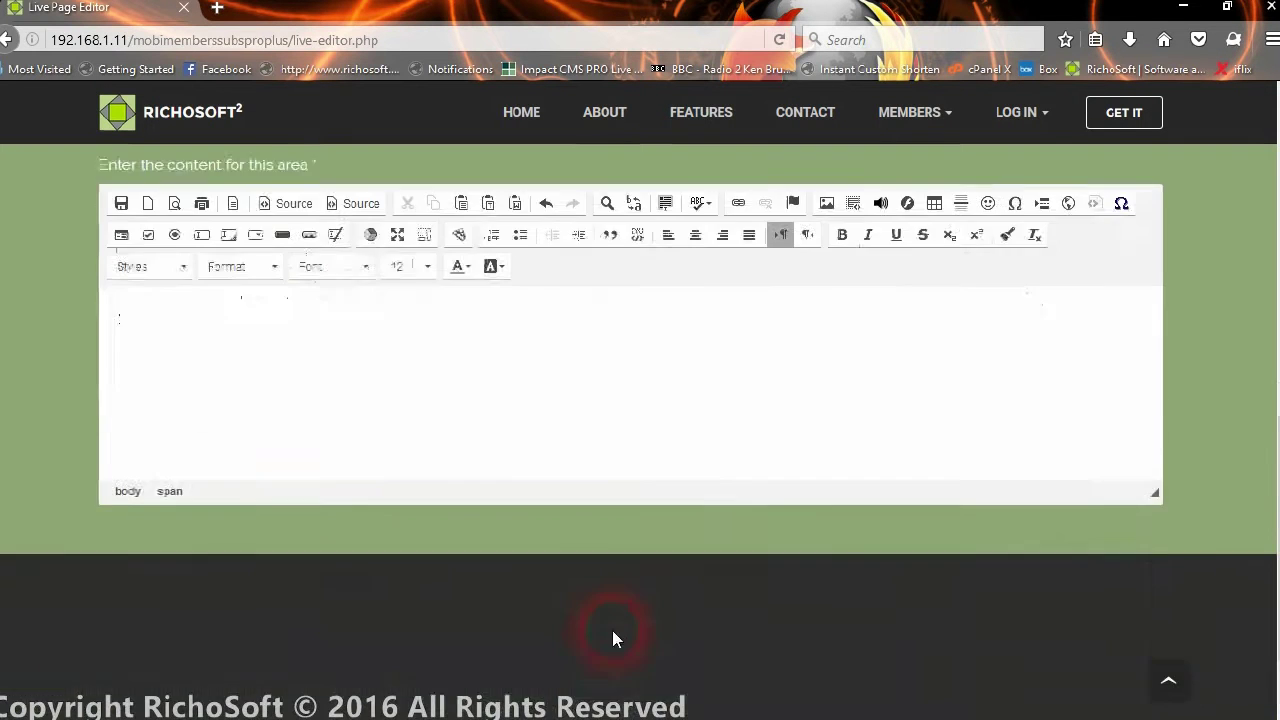
pyautogui.scroll(5, 586, 491)
pyautogui.scroll(3, 540, 435)
pyautogui.click(360, 260)
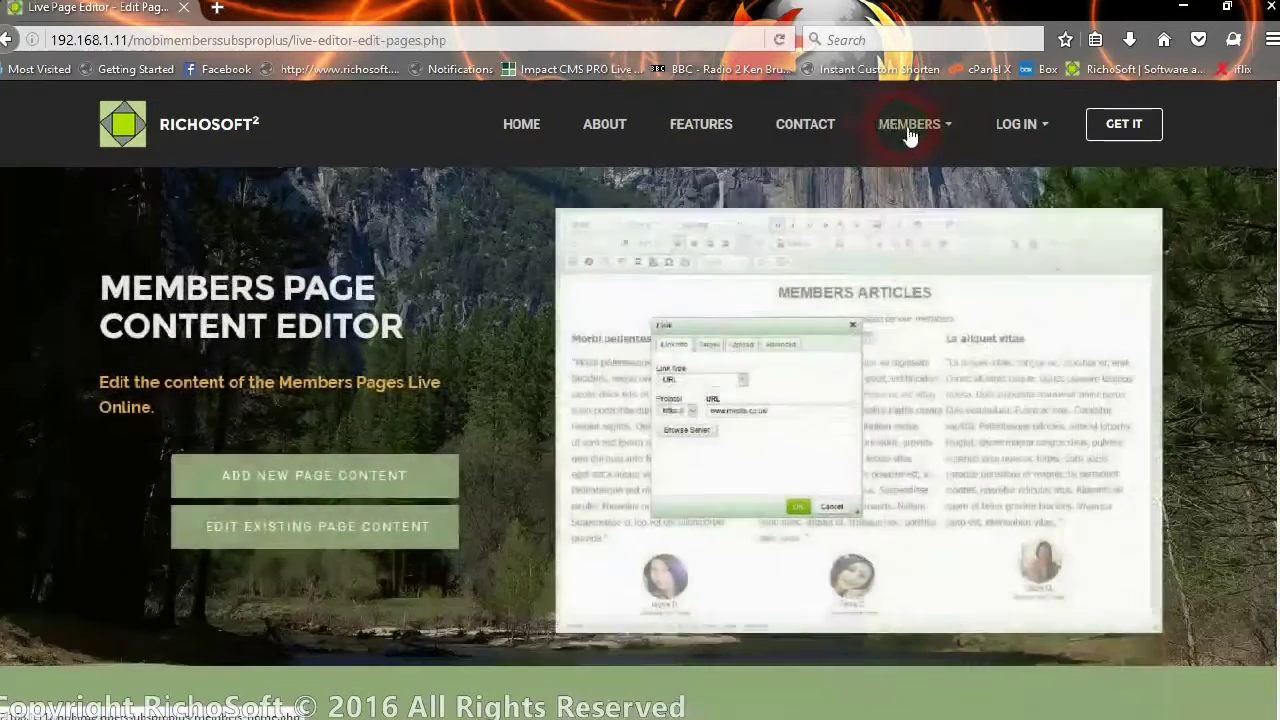
# Browse the Members Home articles, including Trip to Thailand, then go to the Admin page
pyautogui.click(909, 128)
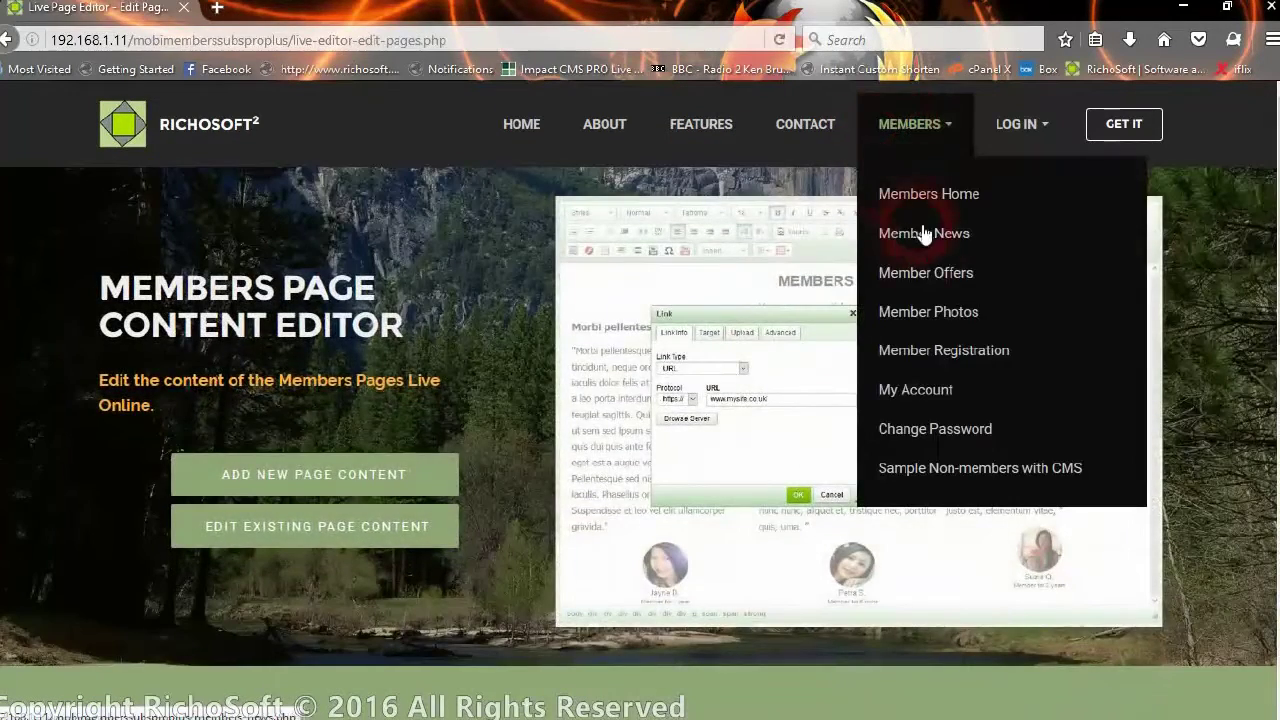
pyautogui.click(943, 200)
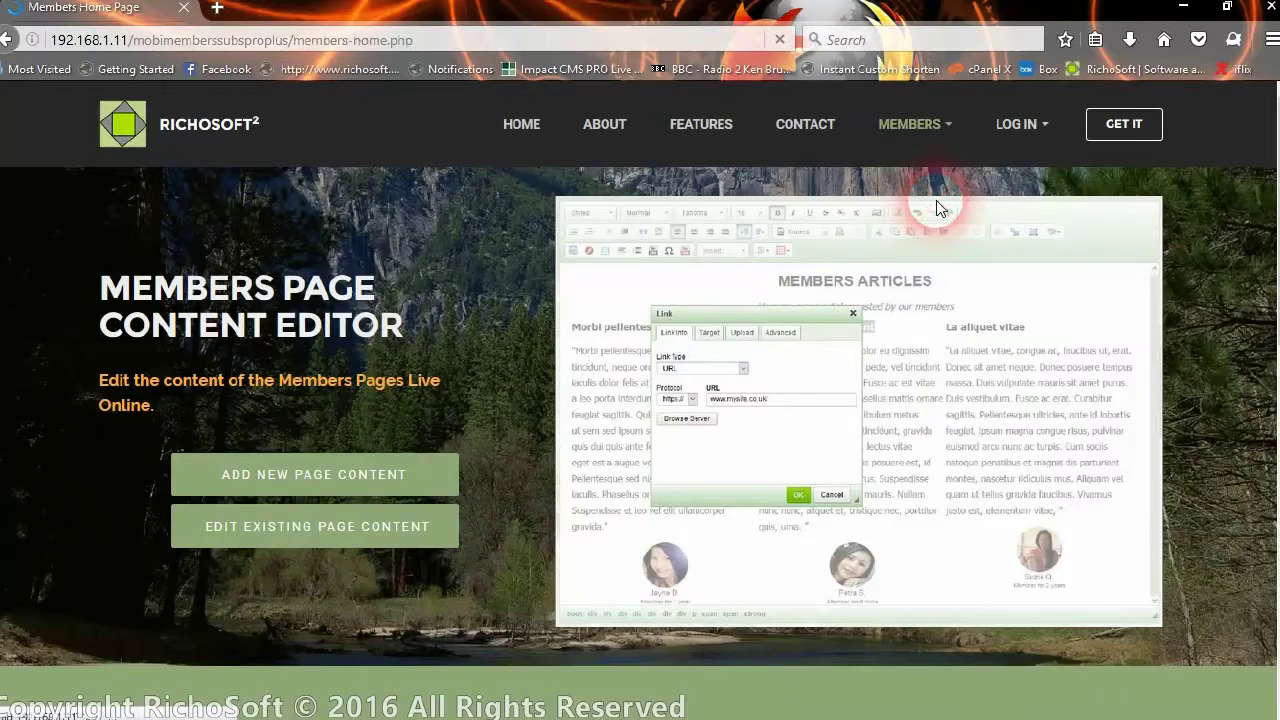
pyautogui.scroll(-3, 912, 405)
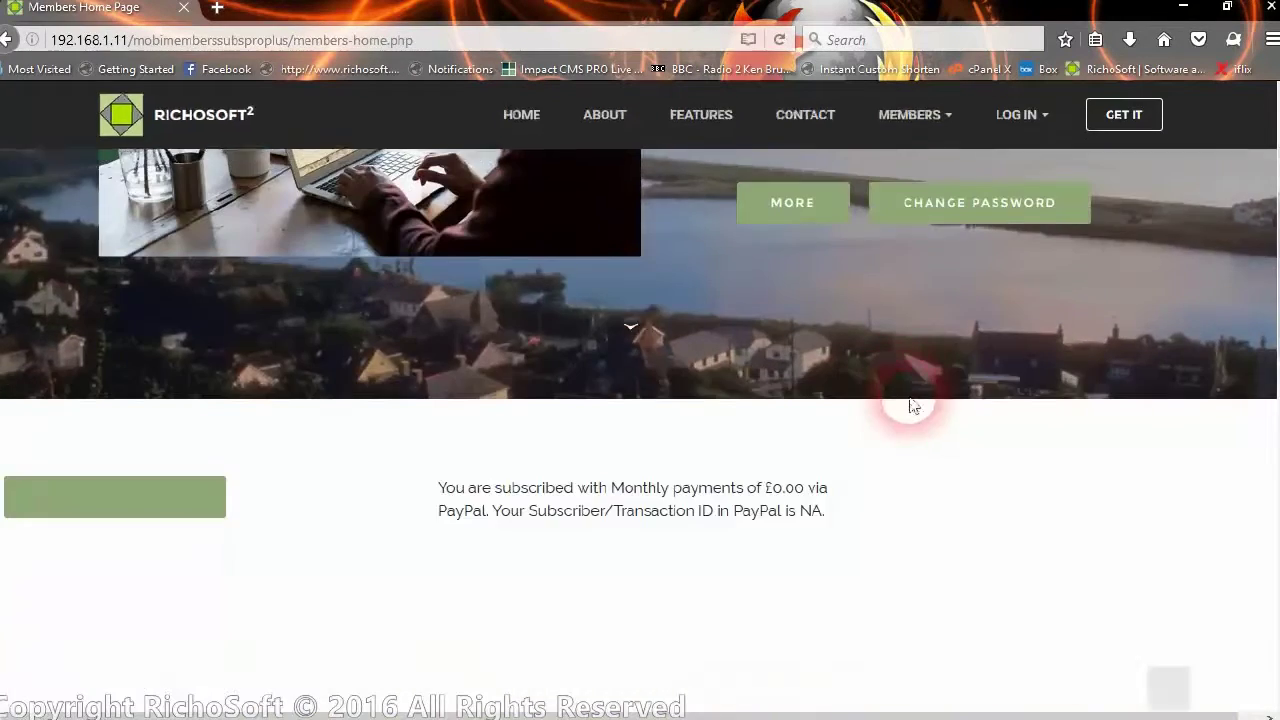
pyautogui.scroll(-3, 890, 304)
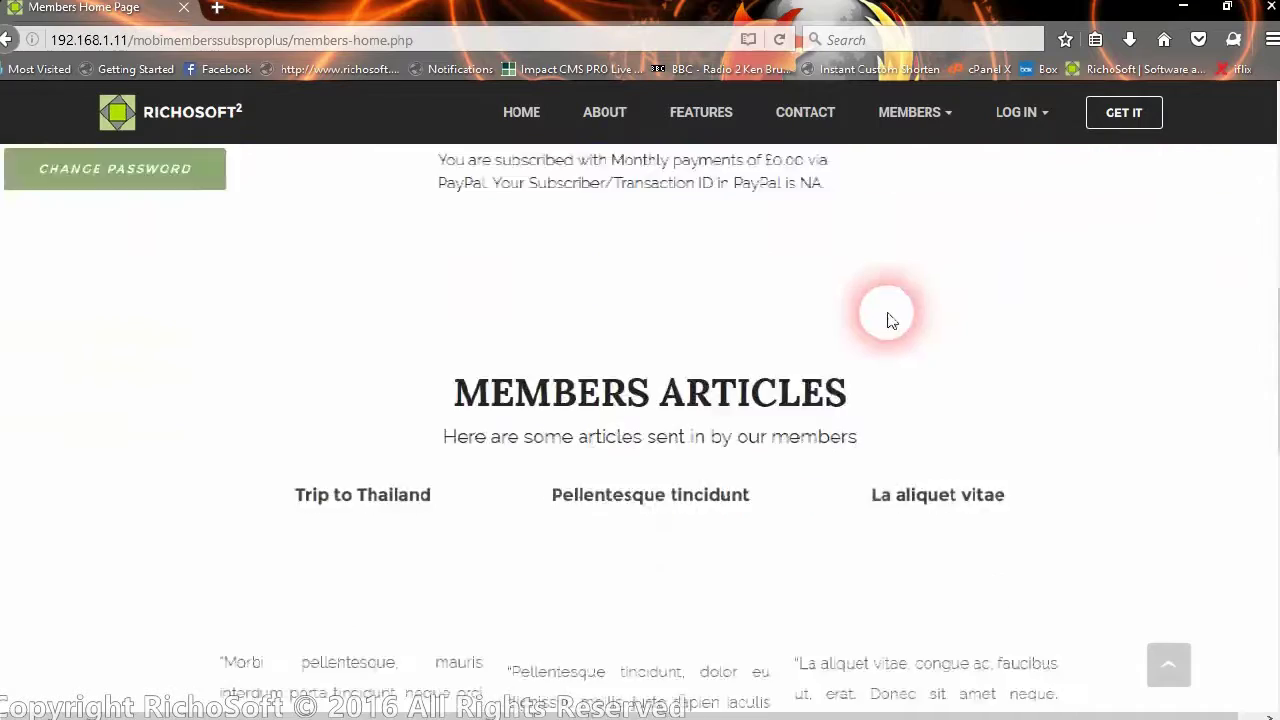
pyautogui.scroll(-1, 892, 320)
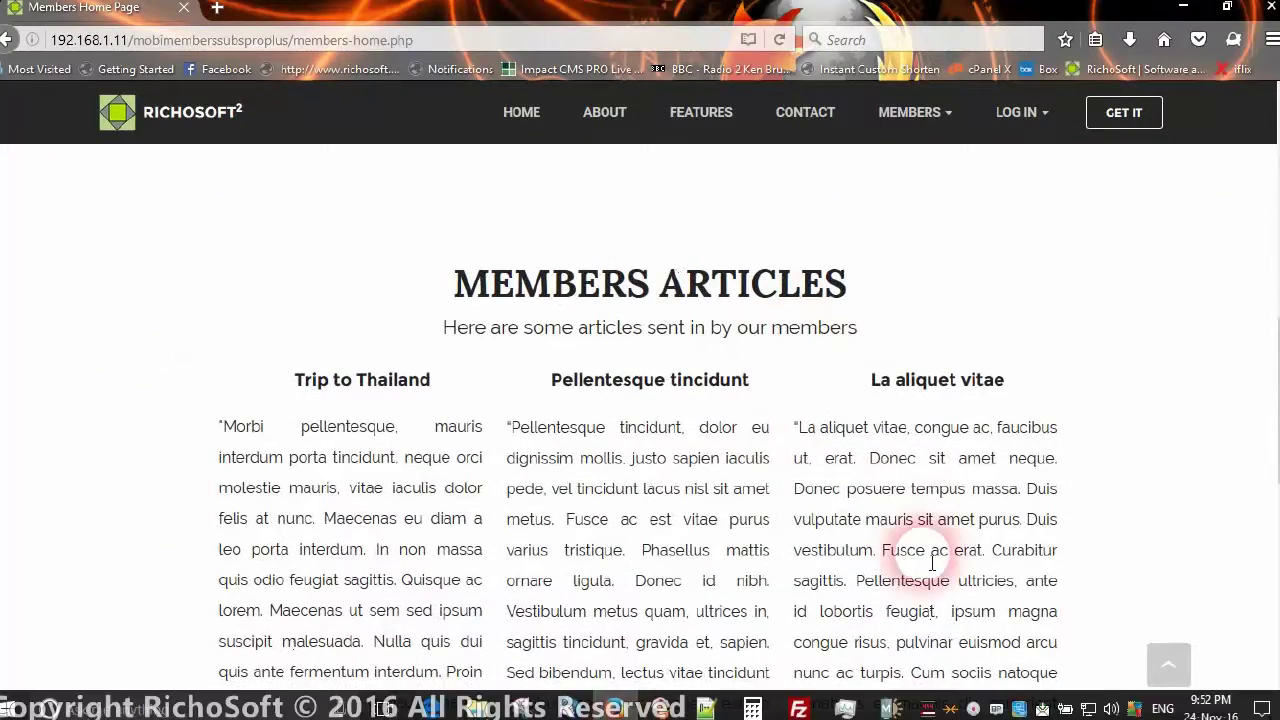
pyautogui.scroll(-2, 857, 535)
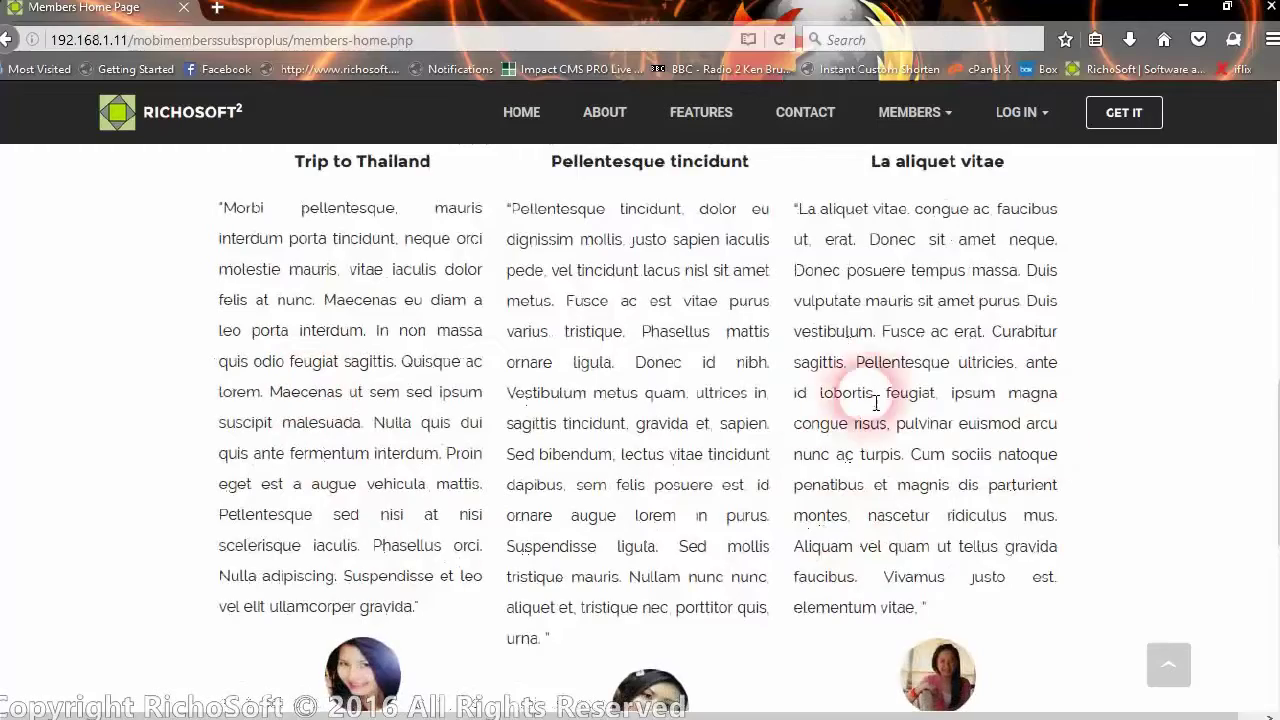
pyautogui.scroll(5, 849, 405)
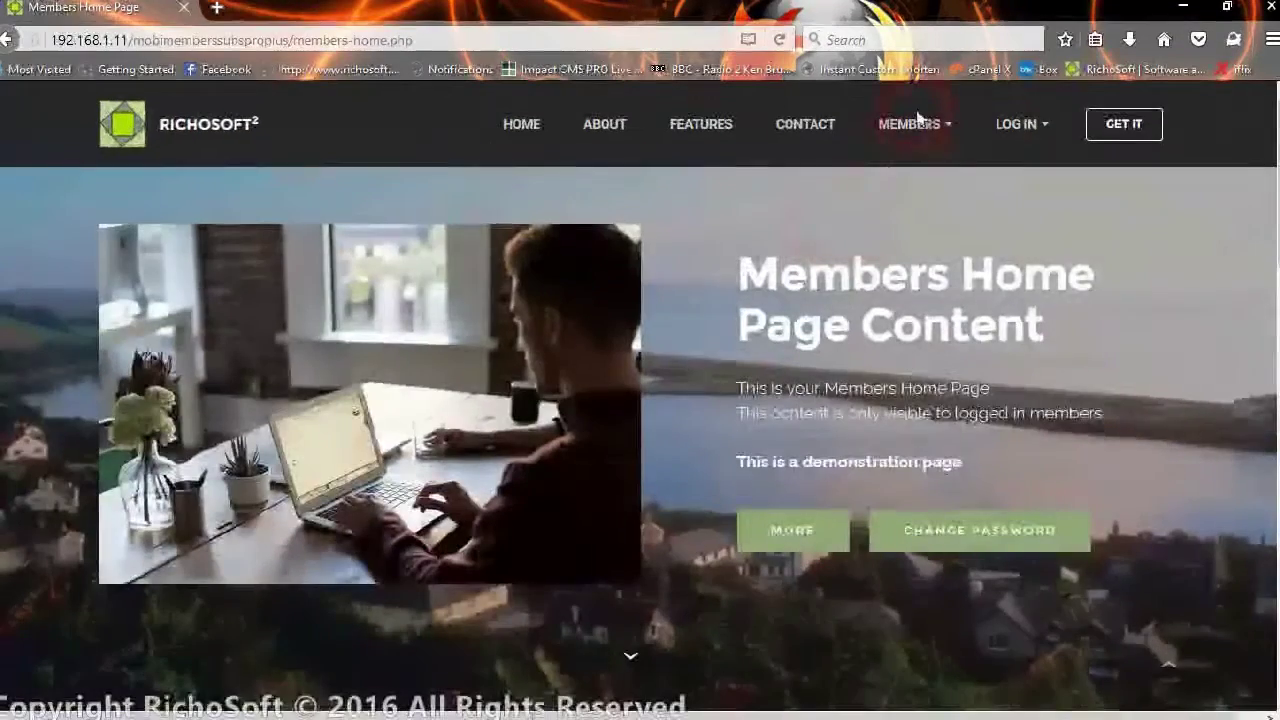
pyautogui.click(1001, 124)
pyautogui.click(1030, 272)
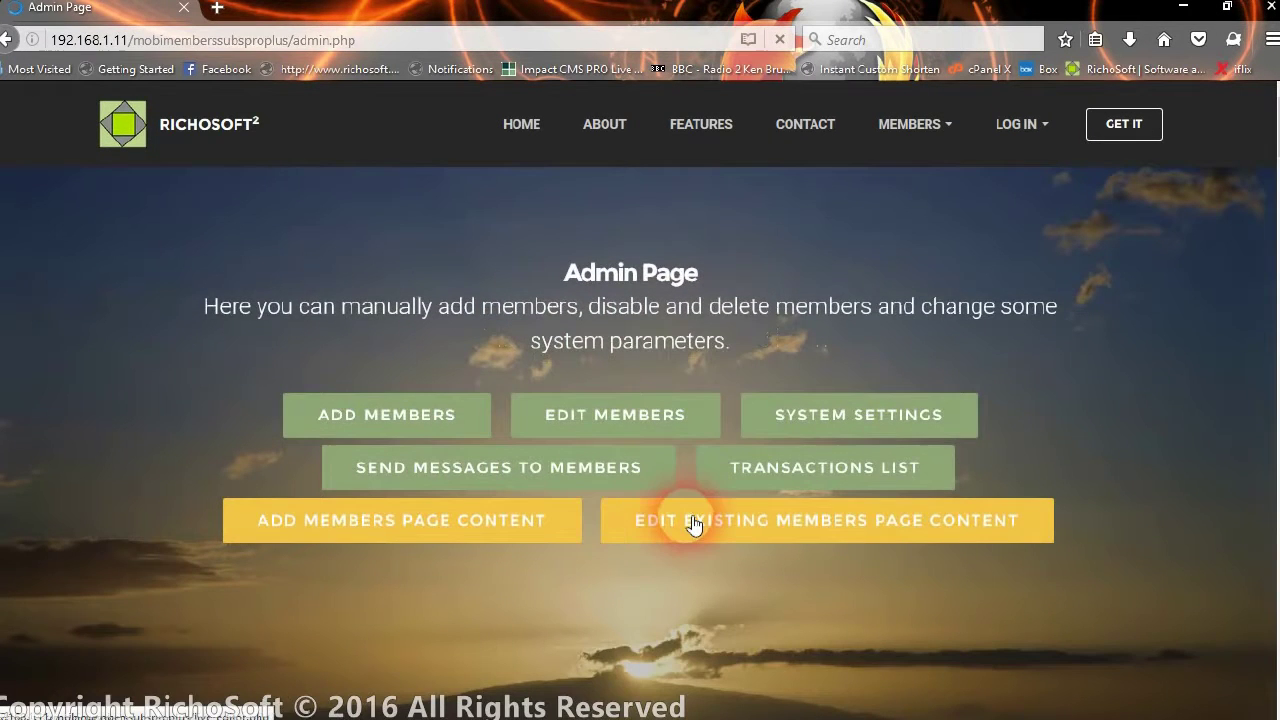
# Open EDIT EXISTING MEMBERS PAGE CONTENT and load members-home.php into the editor
pyautogui.click(694, 525)
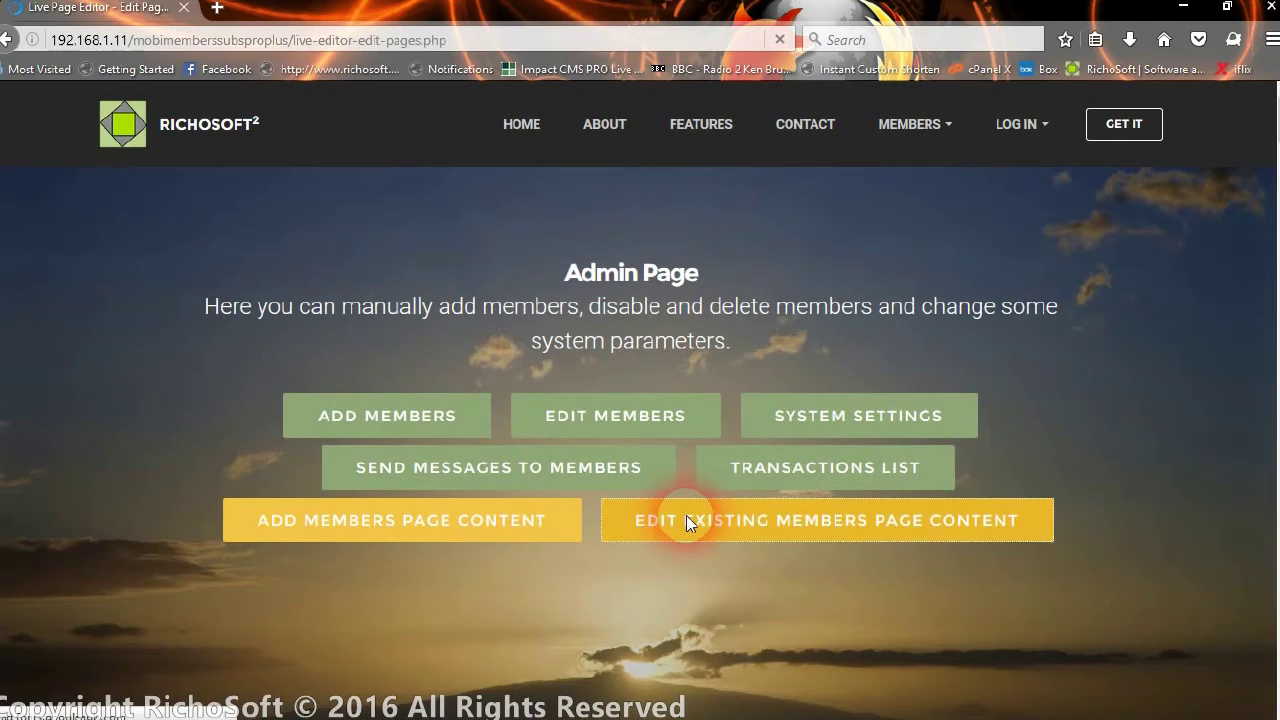
pyautogui.scroll(-8, 455, 405)
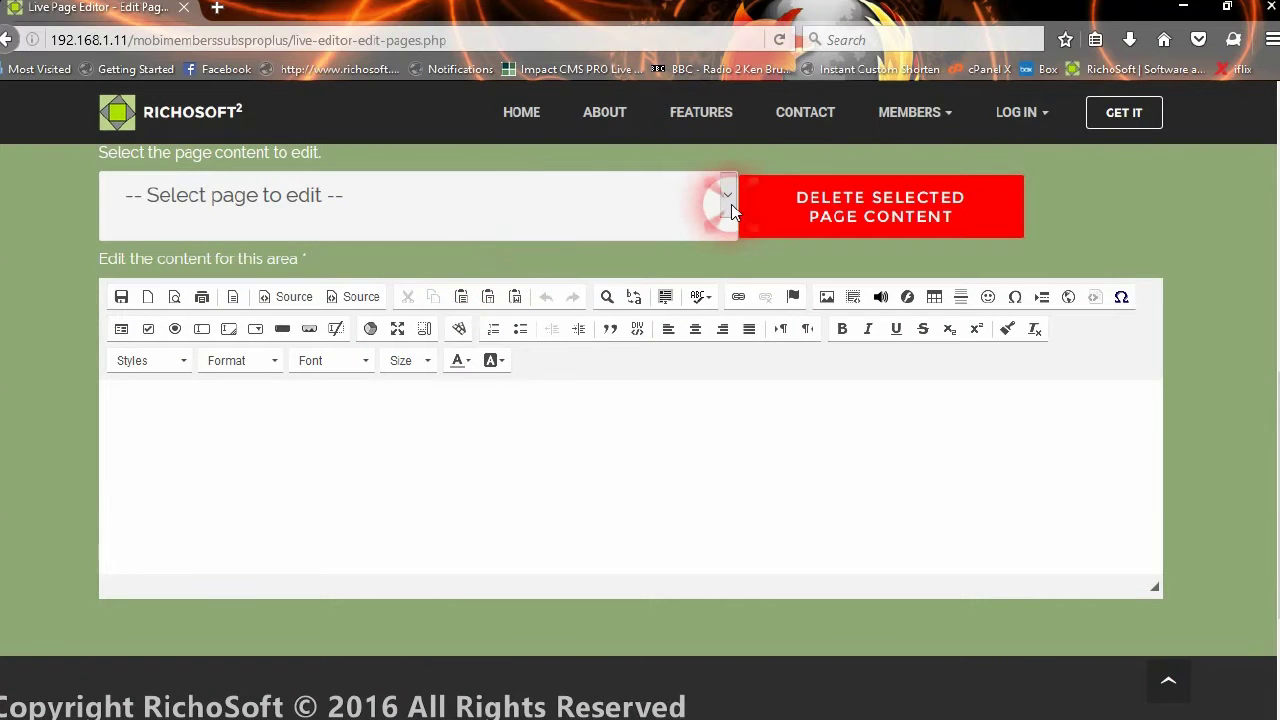
pyautogui.click(599, 202)
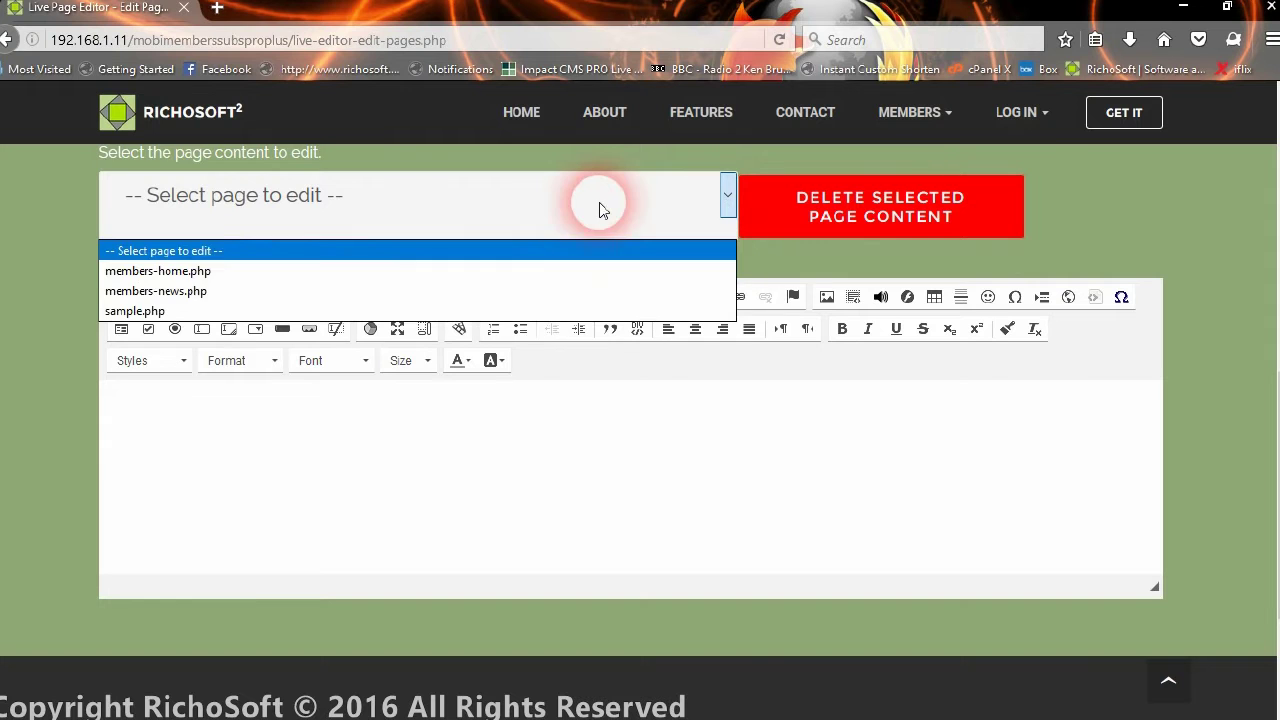
pyautogui.click(180, 271)
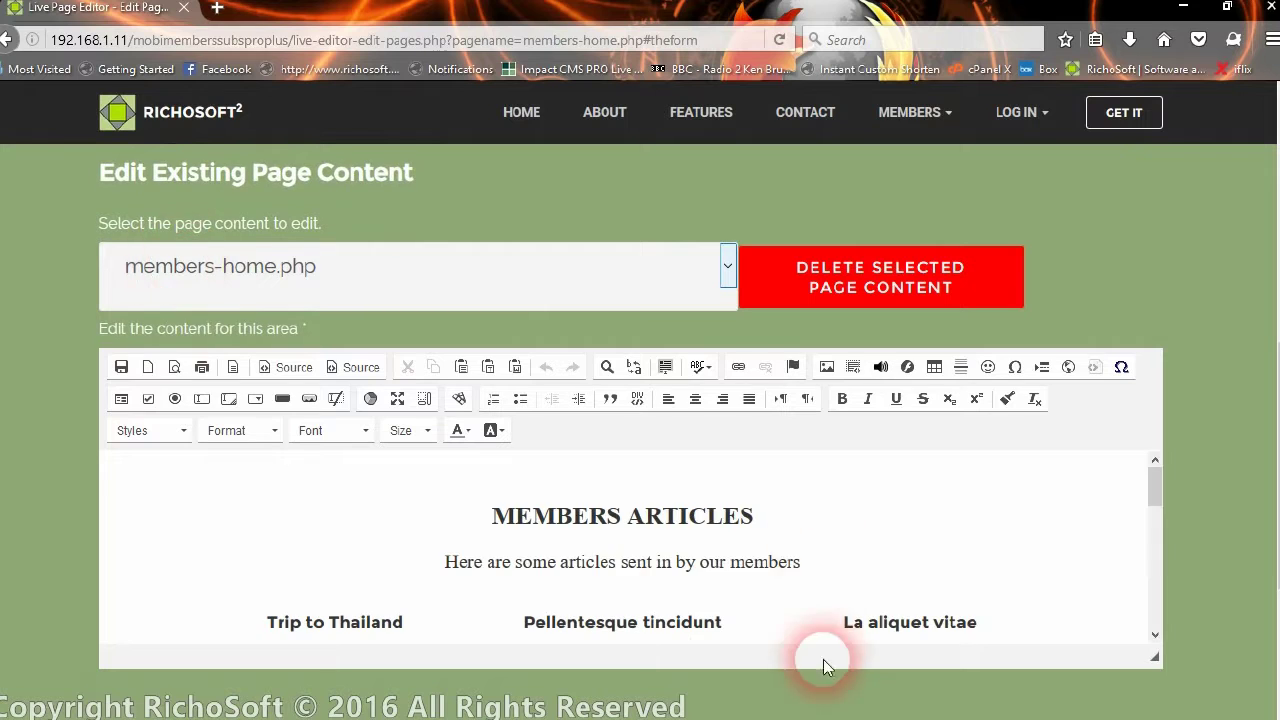
pyautogui.click(838, 575)
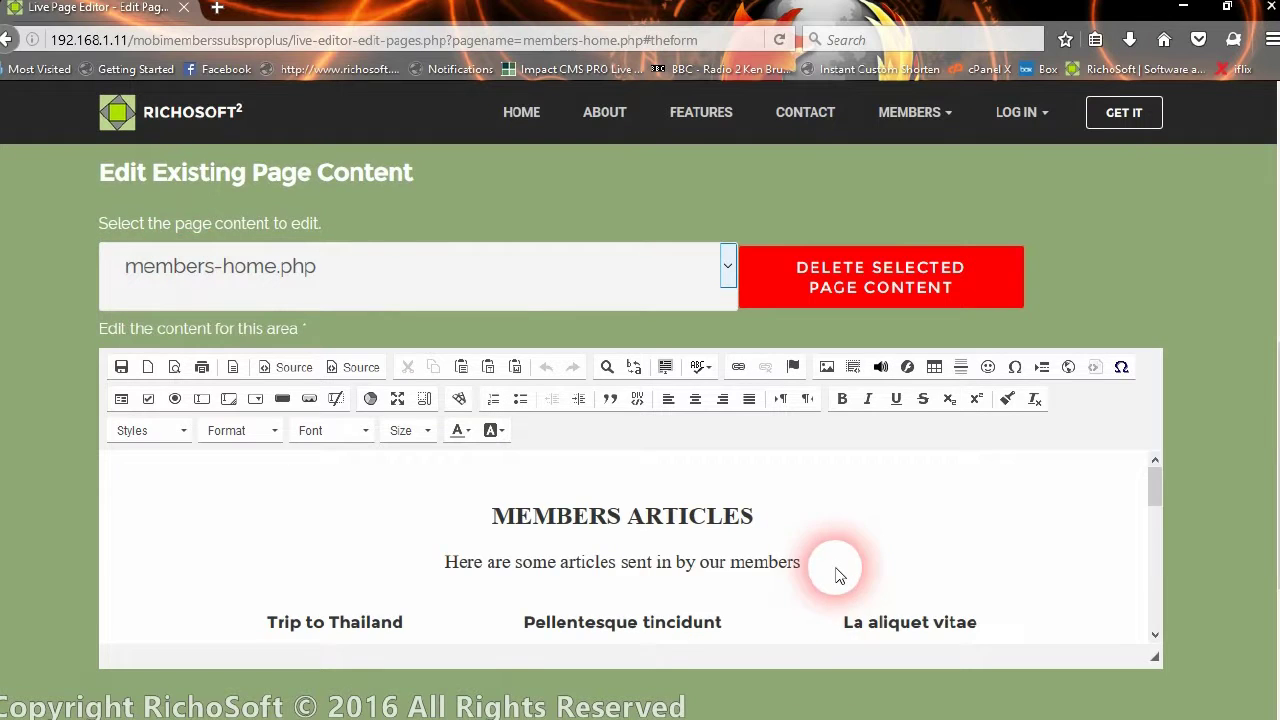
# Replace the Pellentesque tincidunt heading with 'Trip to Singapore', fixing the typo
pyautogui.scroll(-10, 838, 575)
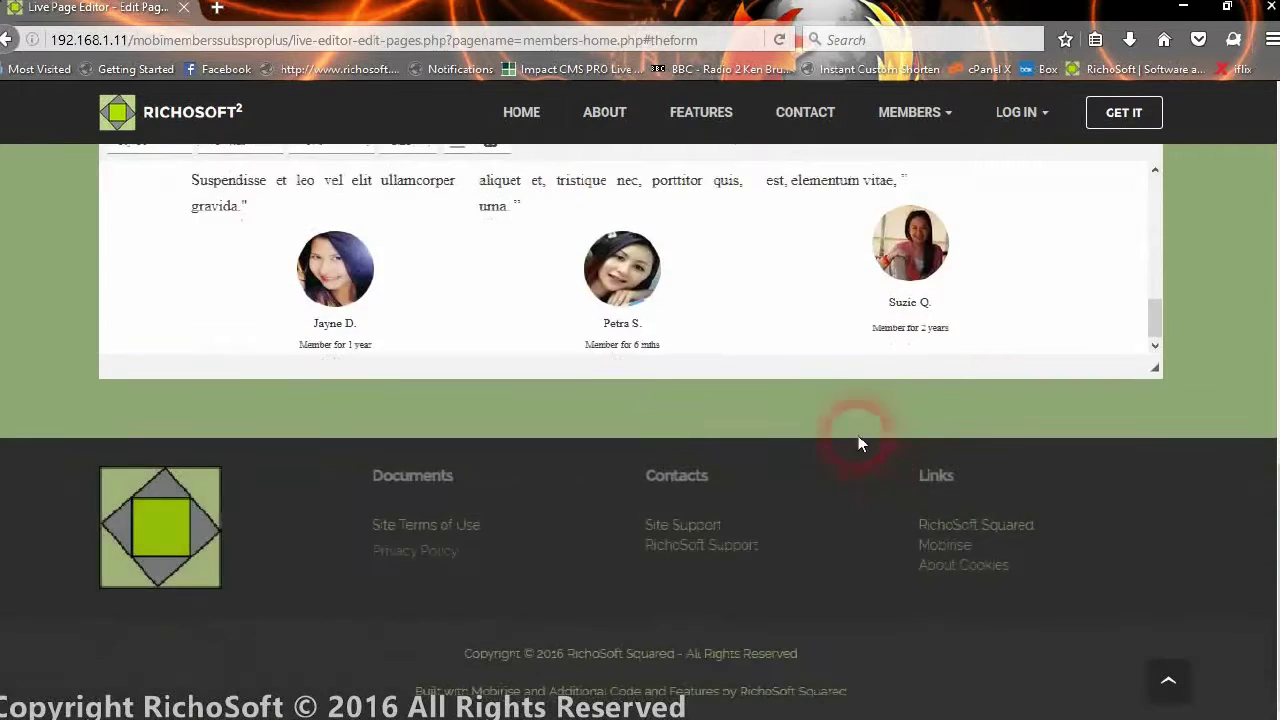
pyautogui.scroll(10, 800, 294)
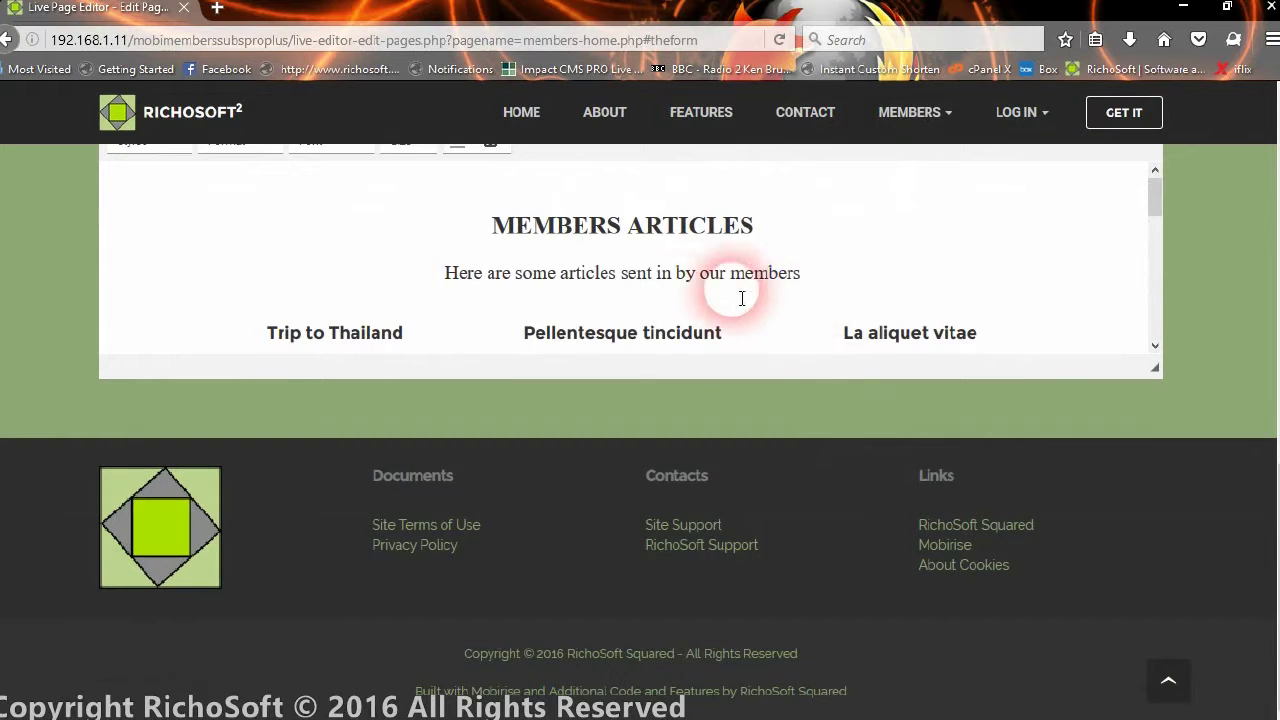
pyautogui.click(667, 331)
pyautogui.moveTo(534, 334); pyautogui.dragTo(736, 341)
pyautogui.write('Tri')
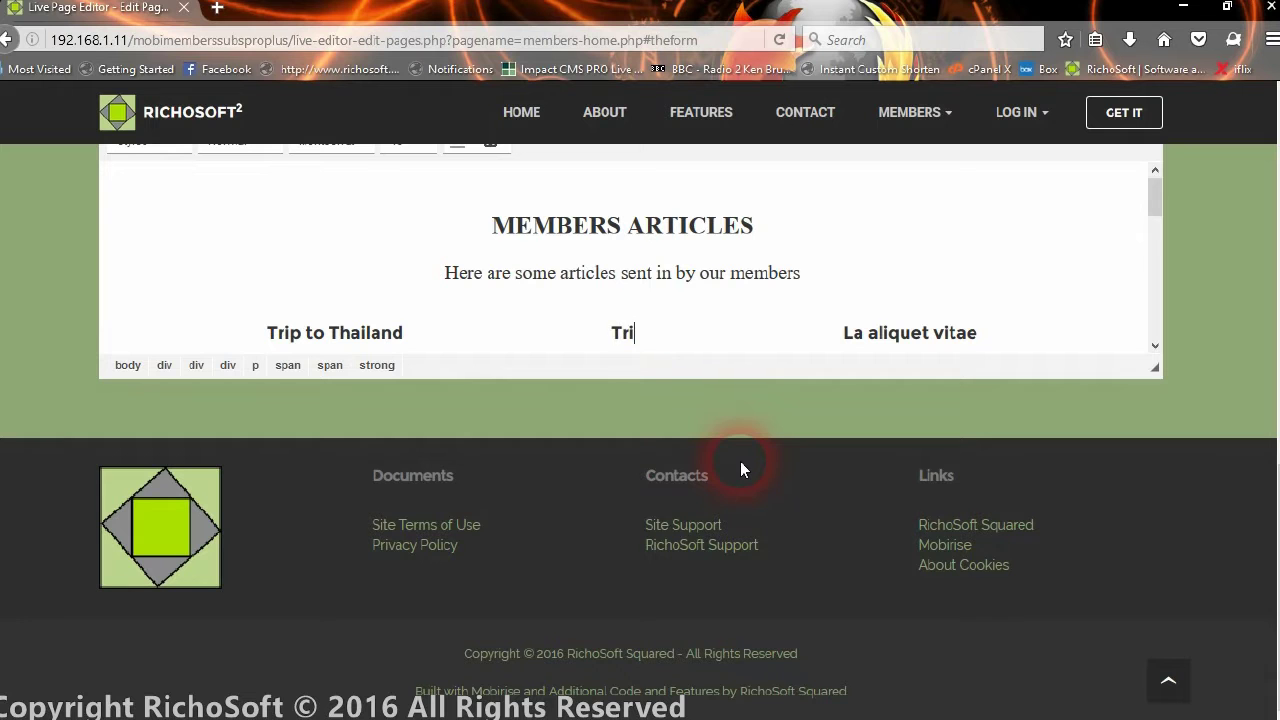
pyautogui.write('p to Singa')
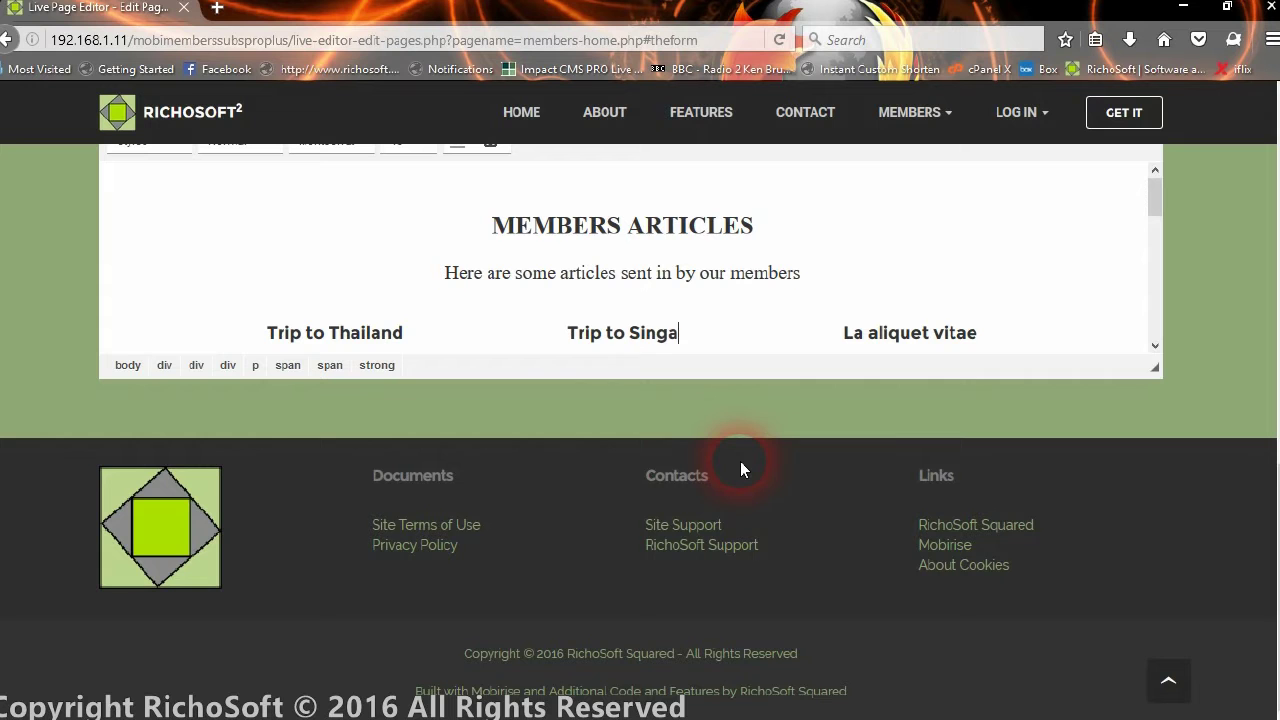
pyautogui.write('poer')
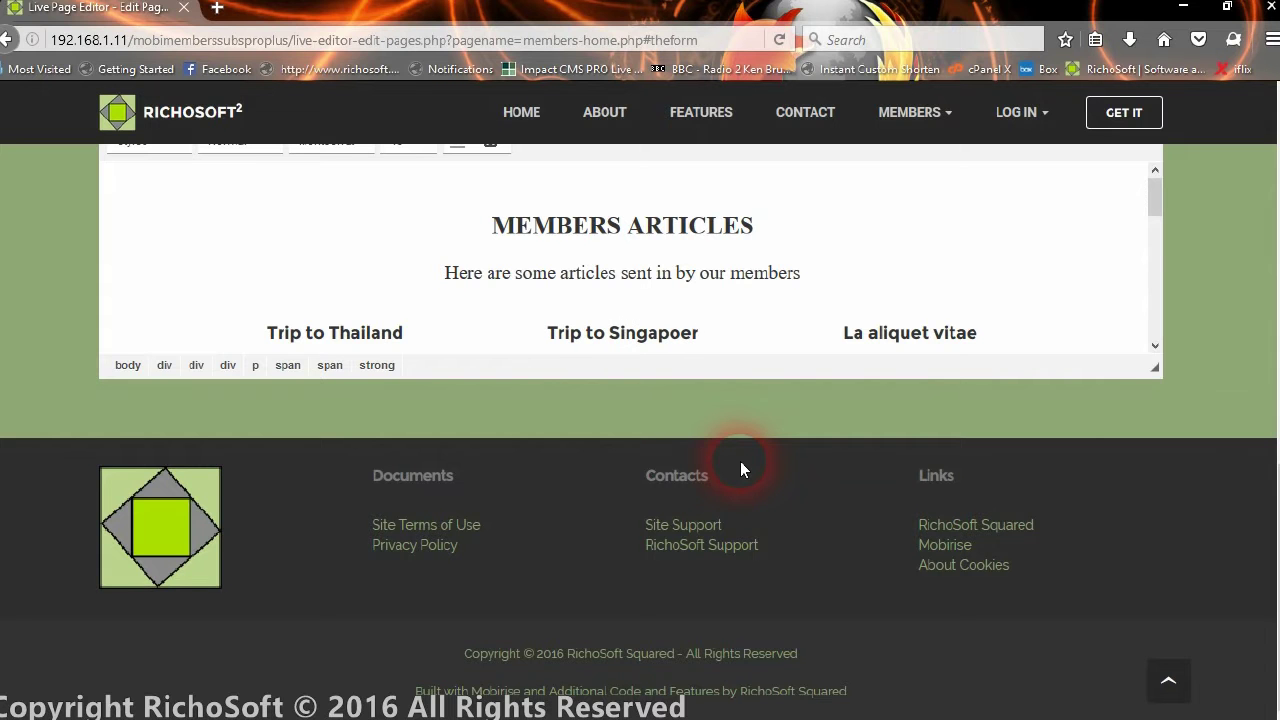
pyautogui.press('BackSpace')
pyautogui.press('BackSpace')
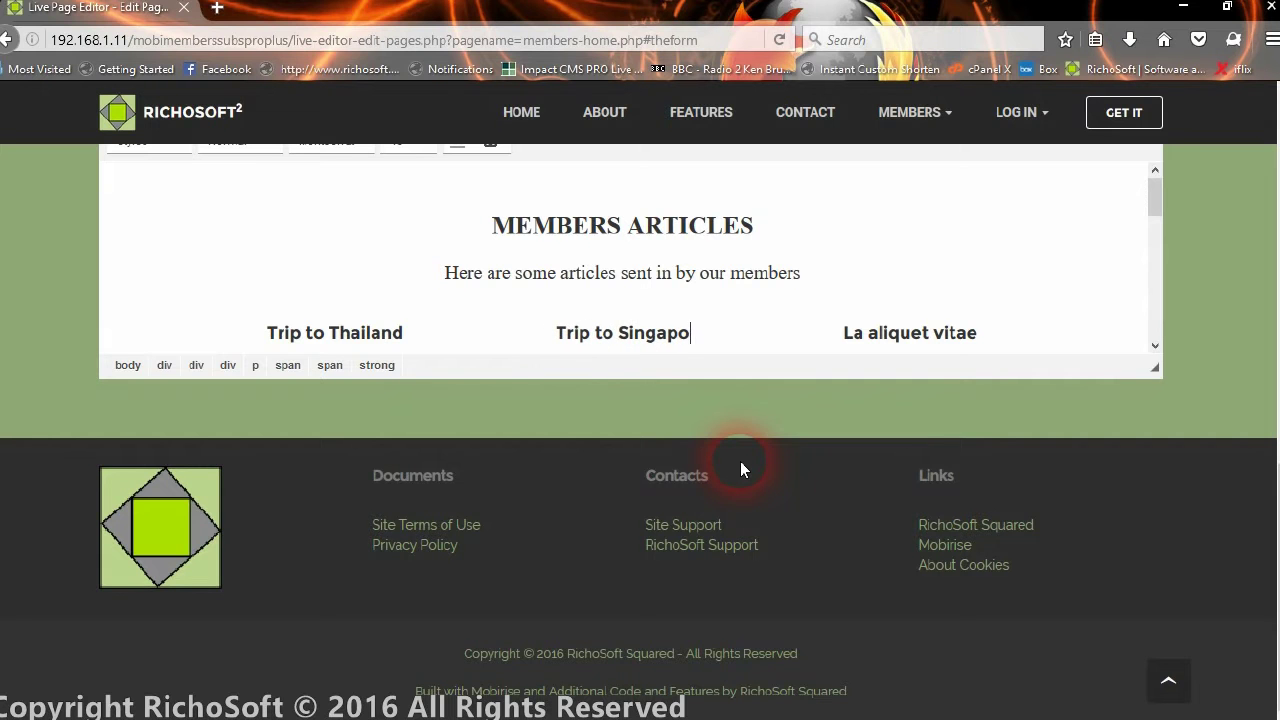
pyautogui.write('re')
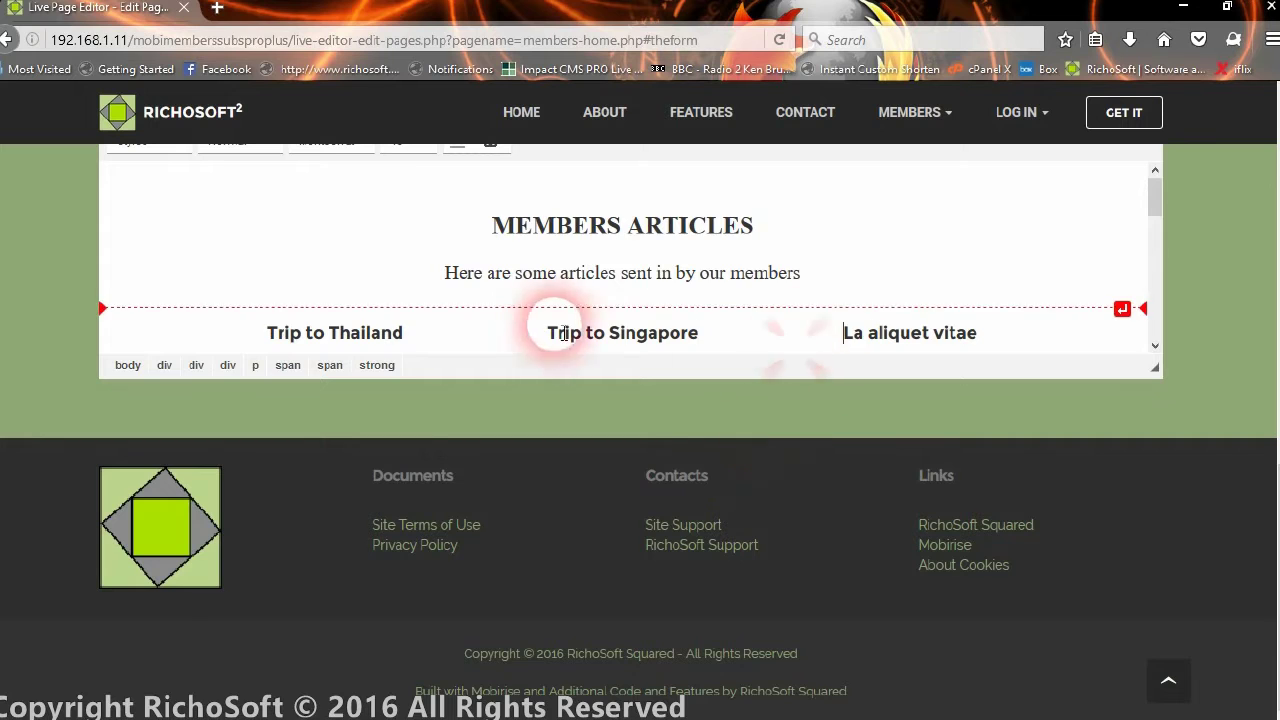
# Save members-home.php and dismiss the success message
pyautogui.scroll(5, 739, 325)
pyautogui.scroll(-2, 188, 590)
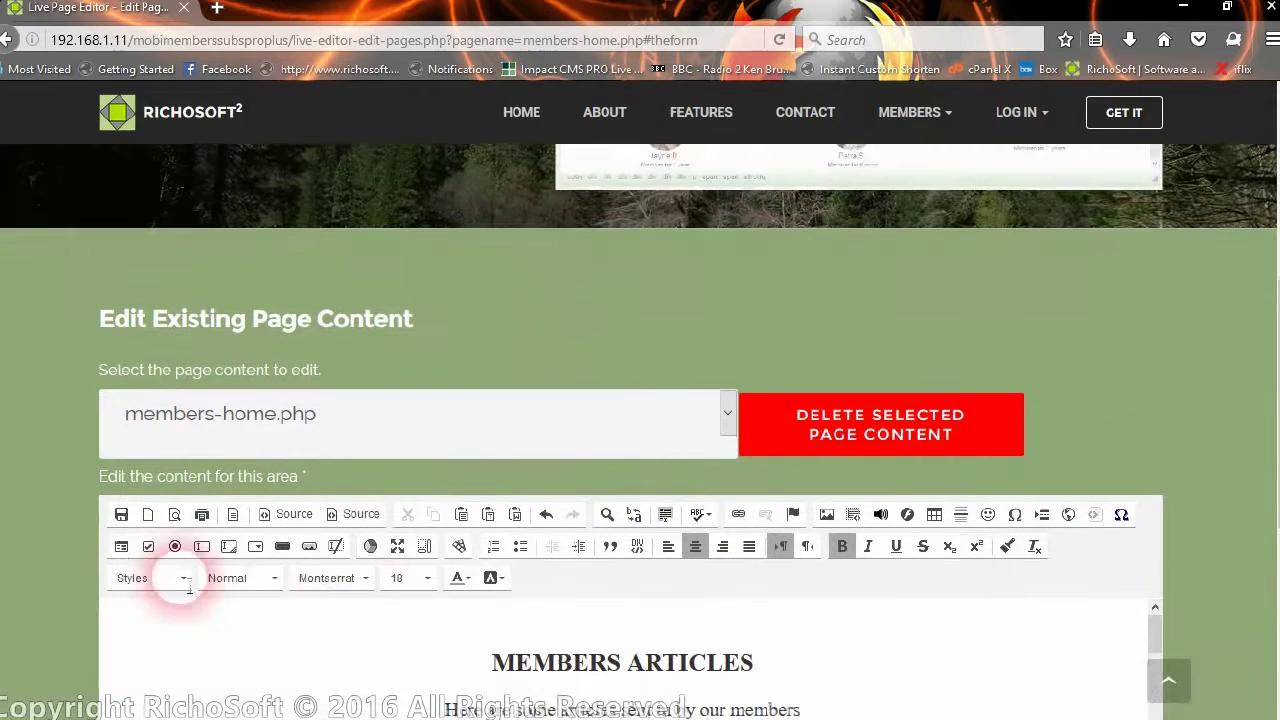
pyautogui.click(122, 515)
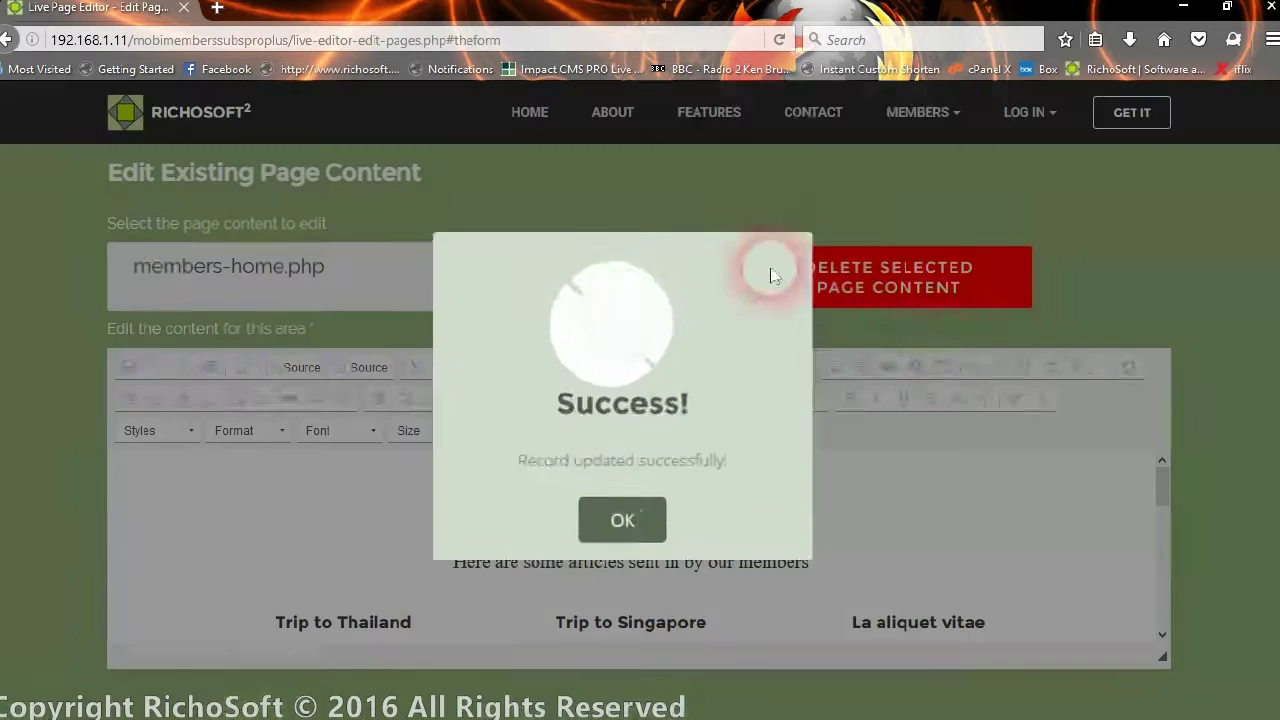
pyautogui.click(612, 520)
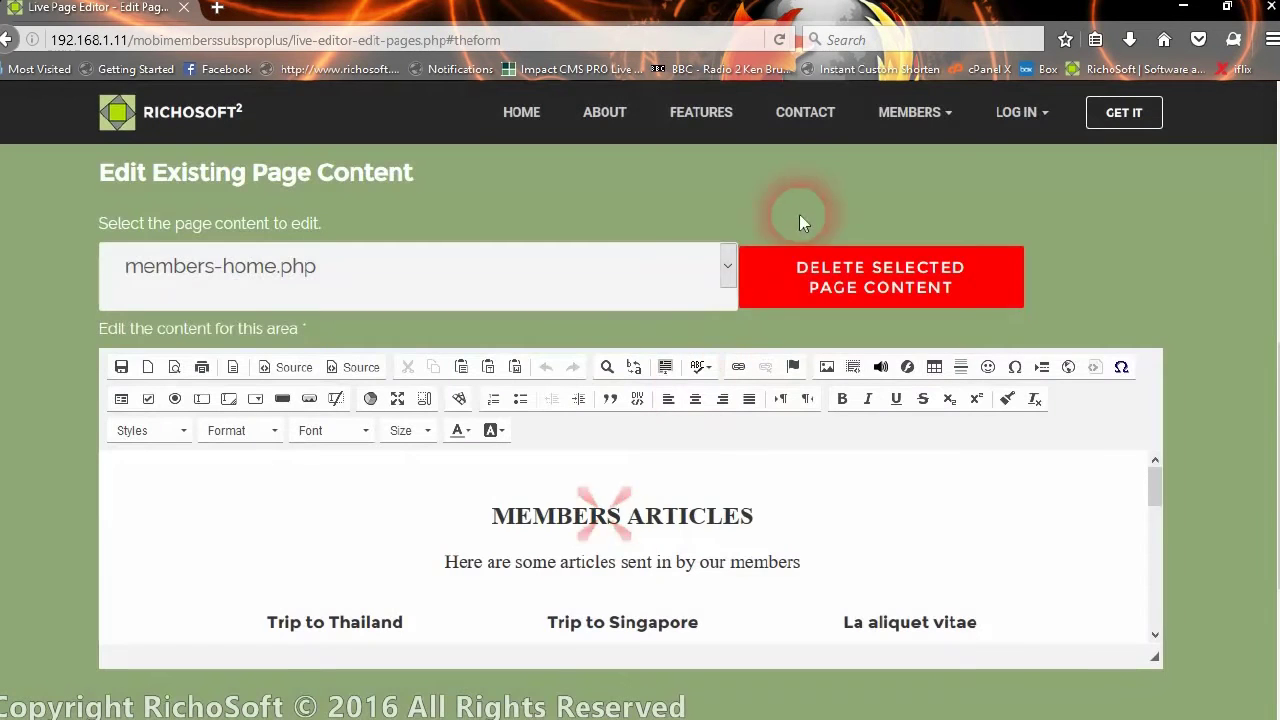
# Open the Members Home page in a new Firefox tab
pyautogui.click(933, 114)
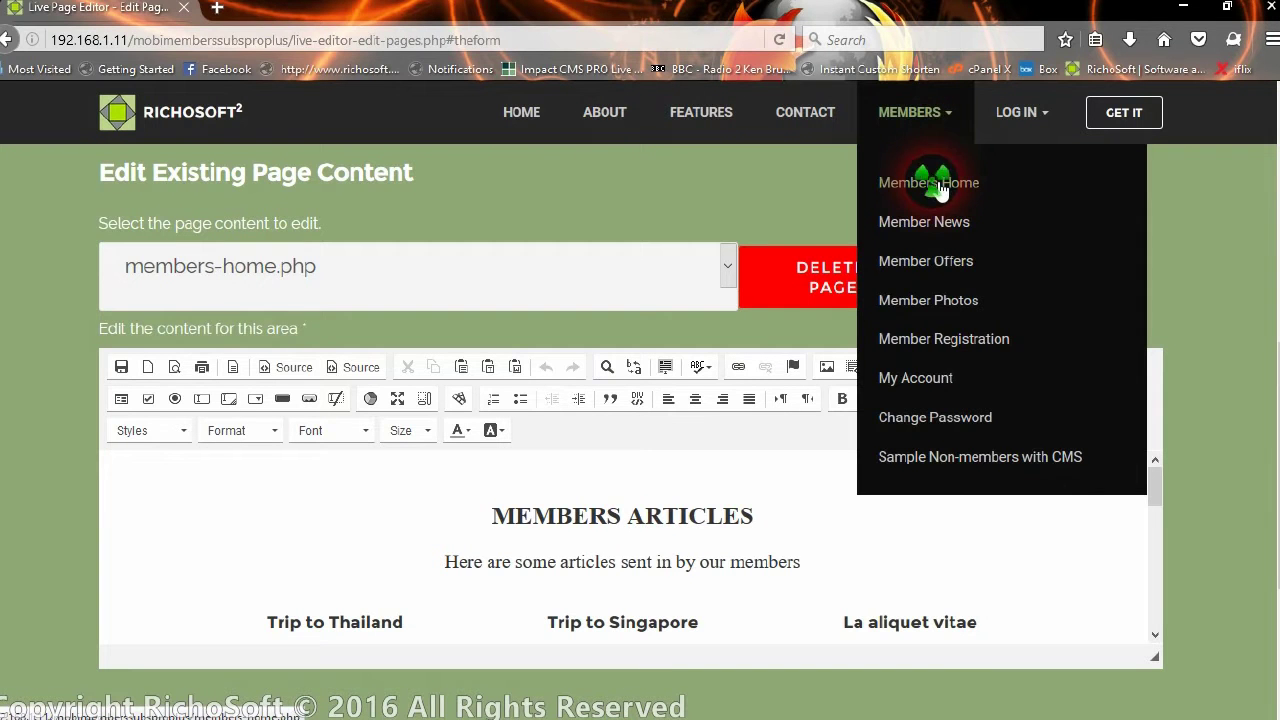
pyautogui.rightClick(938, 188)
pyautogui.click(1020, 197)
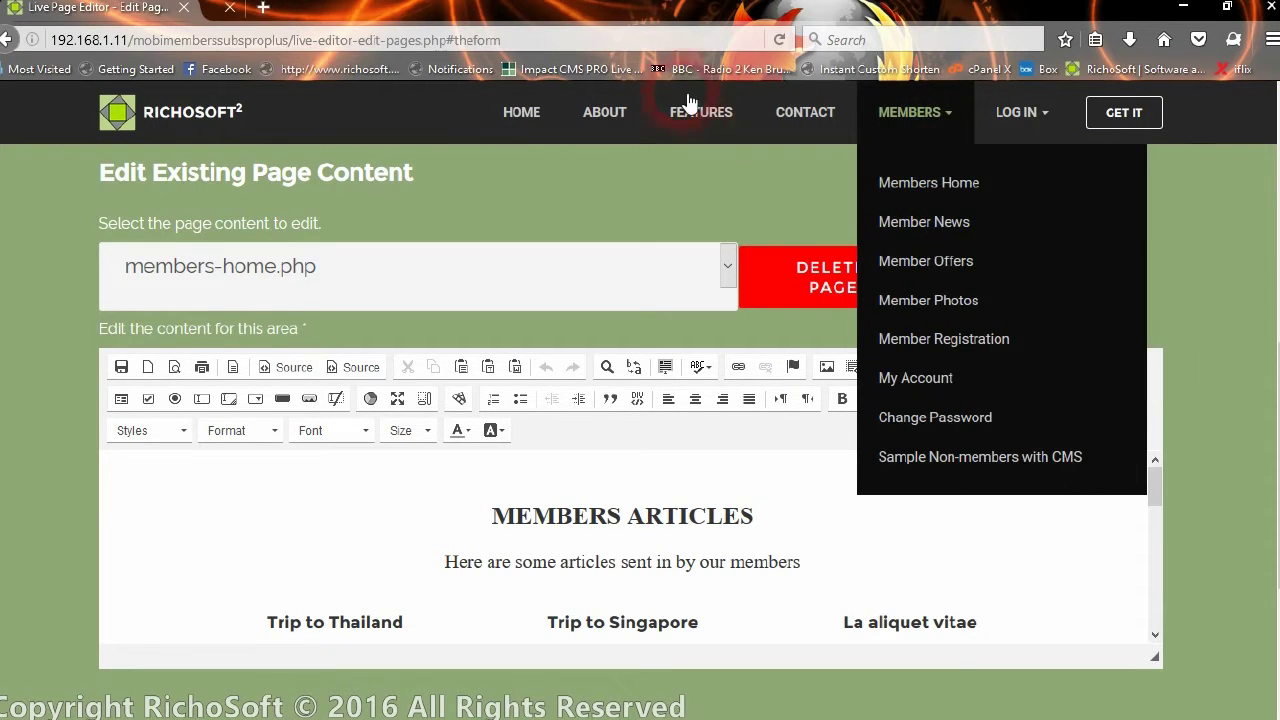
pyautogui.click(290, 8)
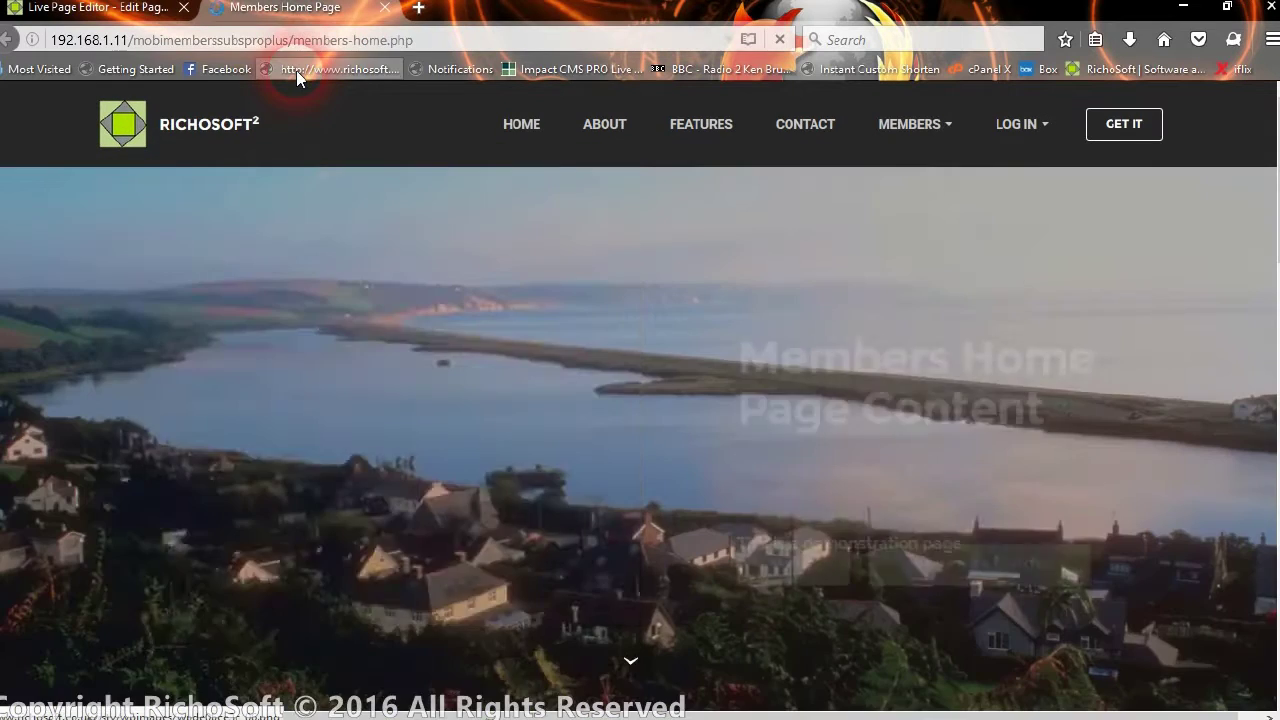
# Check the Trip to Singapore heading on the live page, then return to the editor tab
pyautogui.scroll(-5, 551, 222)
pyautogui.scroll(-2, 551, 222)
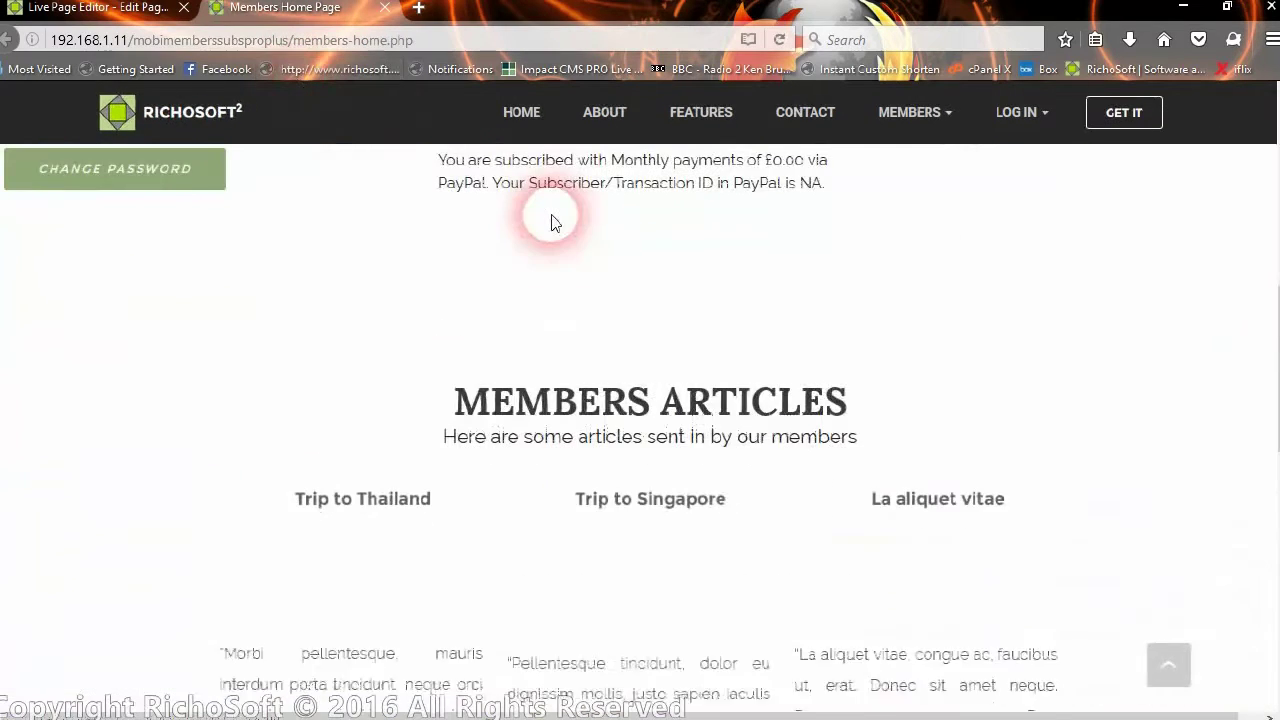
pyautogui.moveTo(570, 497); pyautogui.dragTo(734, 494)
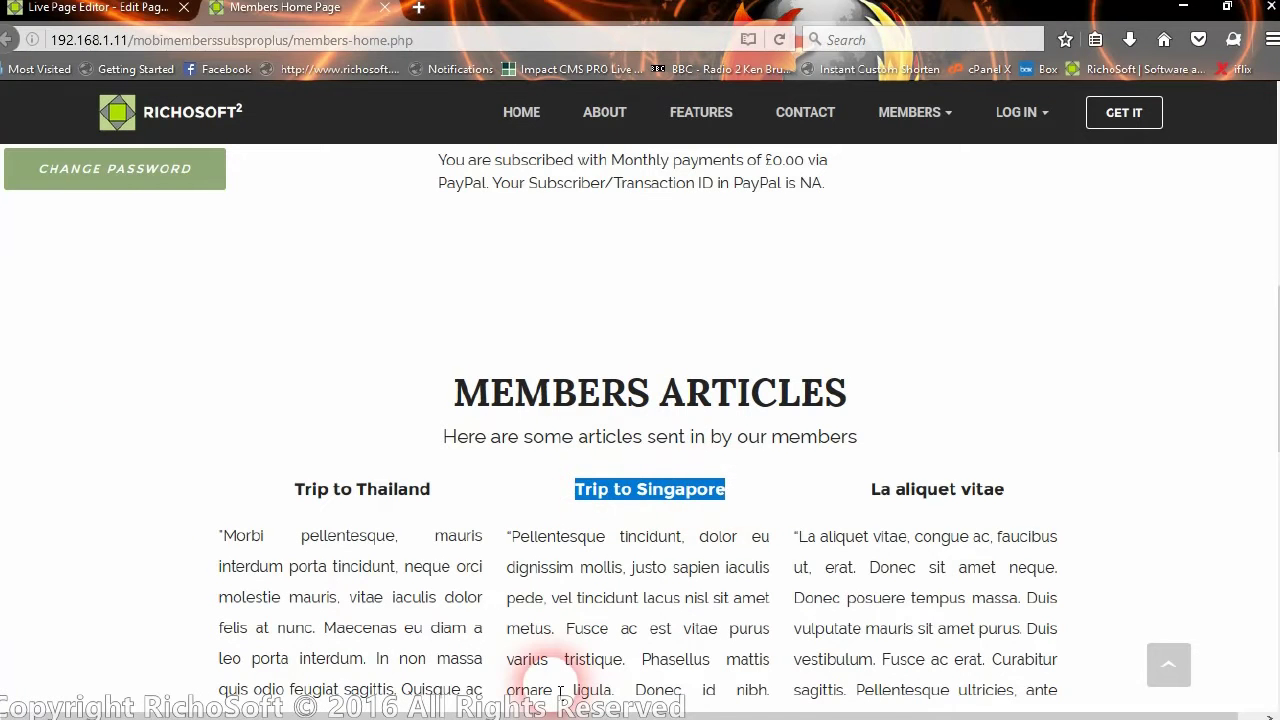
pyautogui.scroll(7, 575, 430)
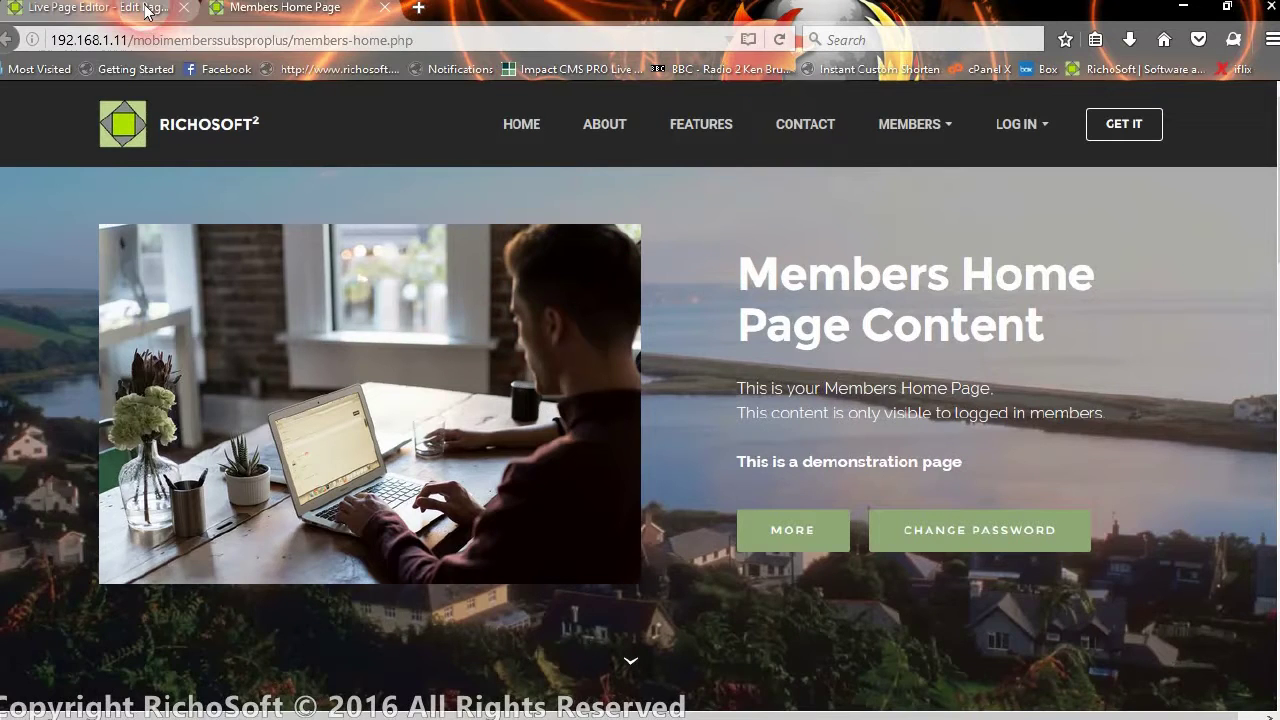
pyautogui.hotkey('ctrl', 'Tab')
# Open and cancel the HTML5 audio and YouTube embed options, then start inserting an image
pyautogui.scroll(-5, 770, 460)
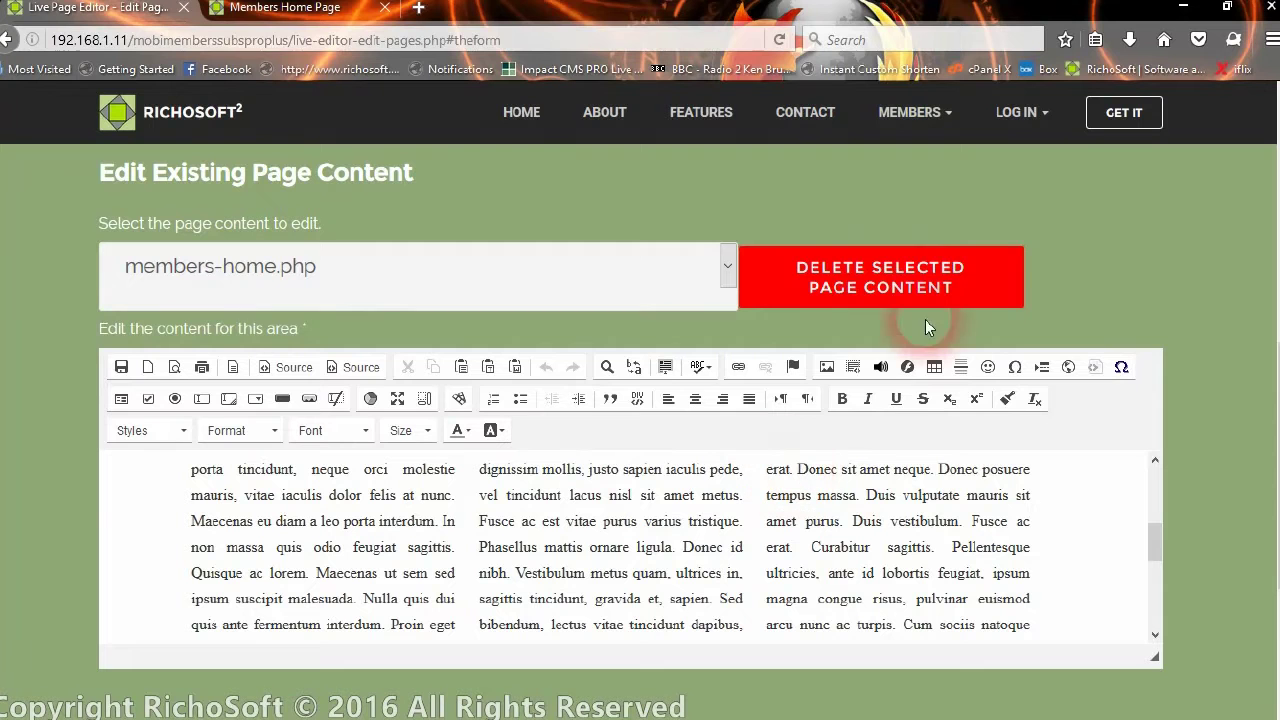
pyautogui.click(879, 369)
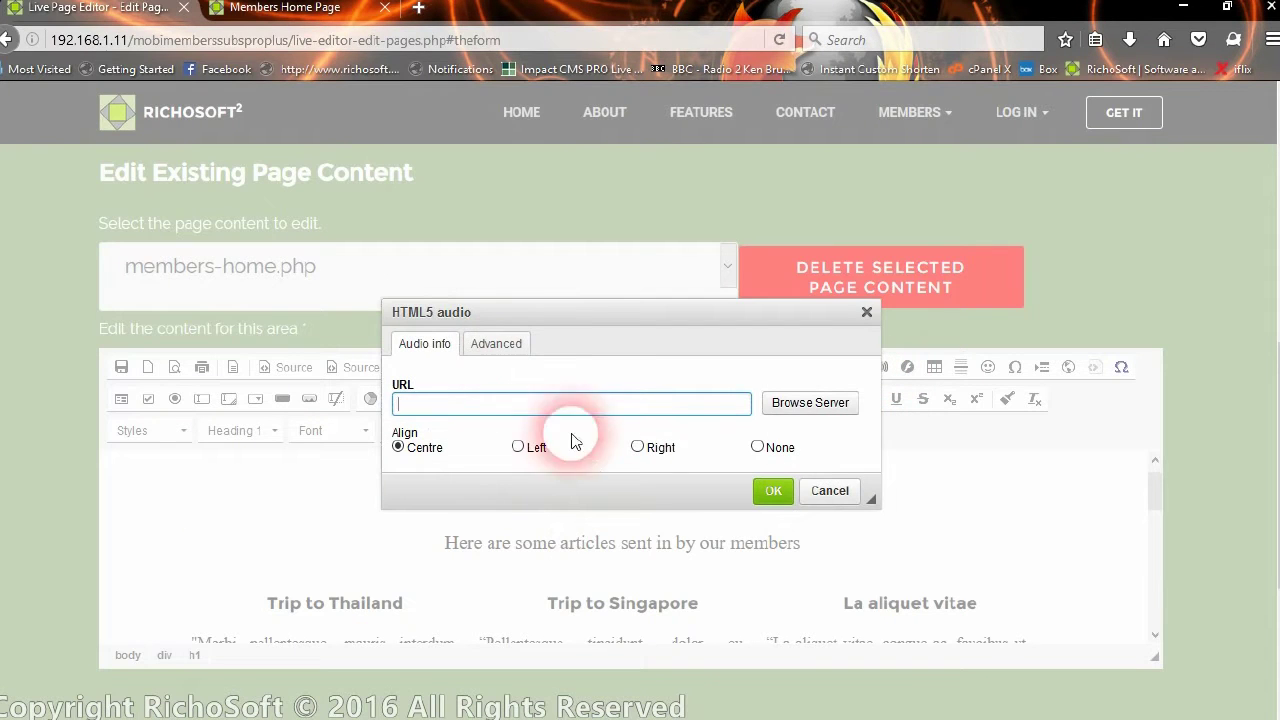
pyautogui.click(812, 490)
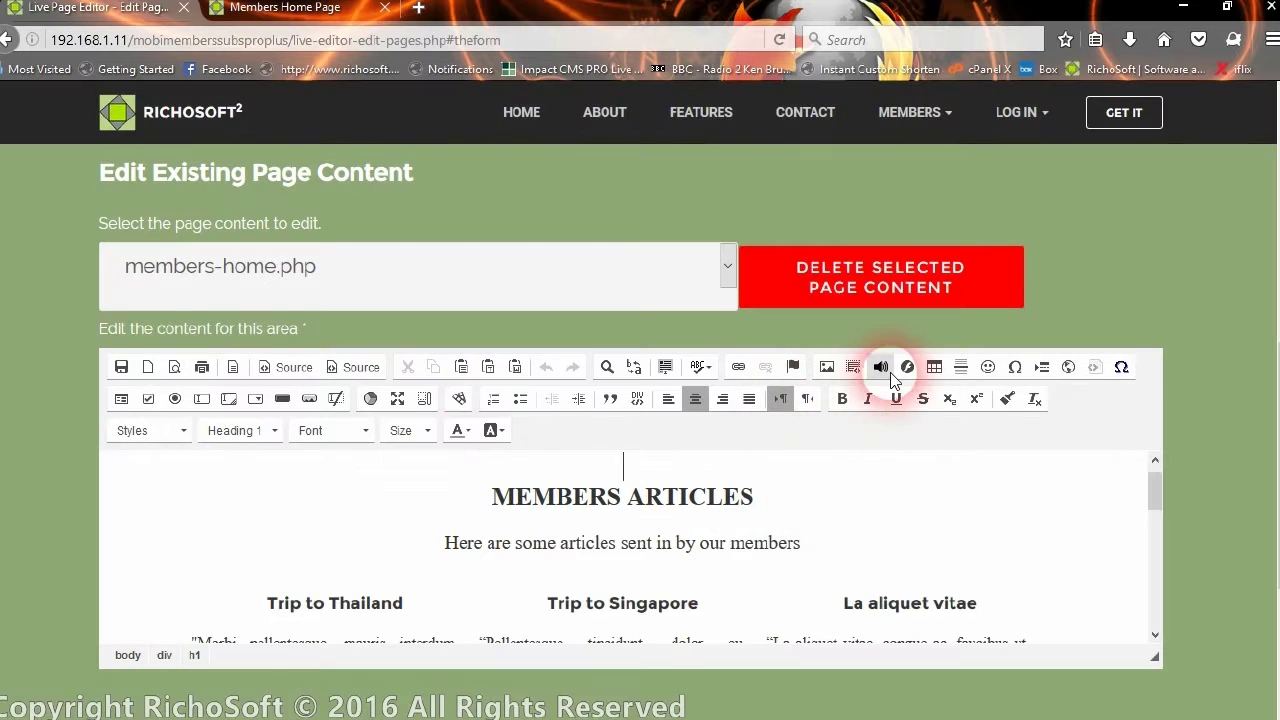
pyautogui.click(458, 400)
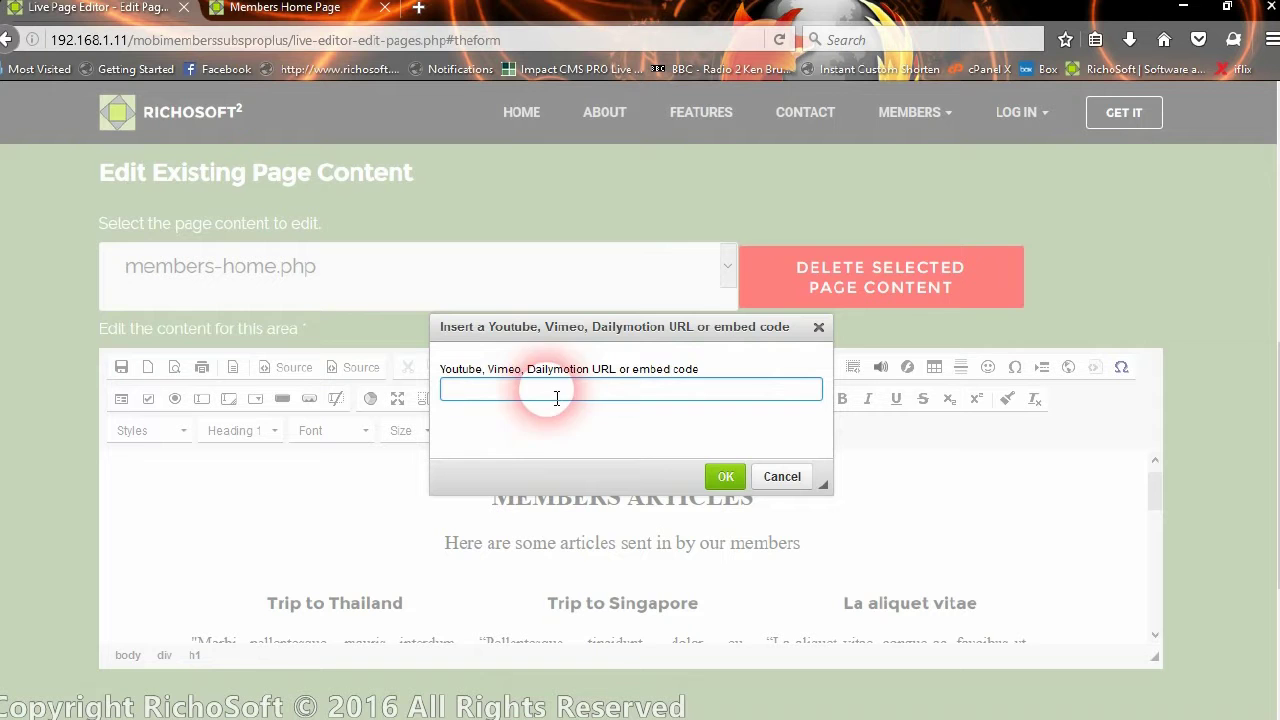
pyautogui.click(779, 477)
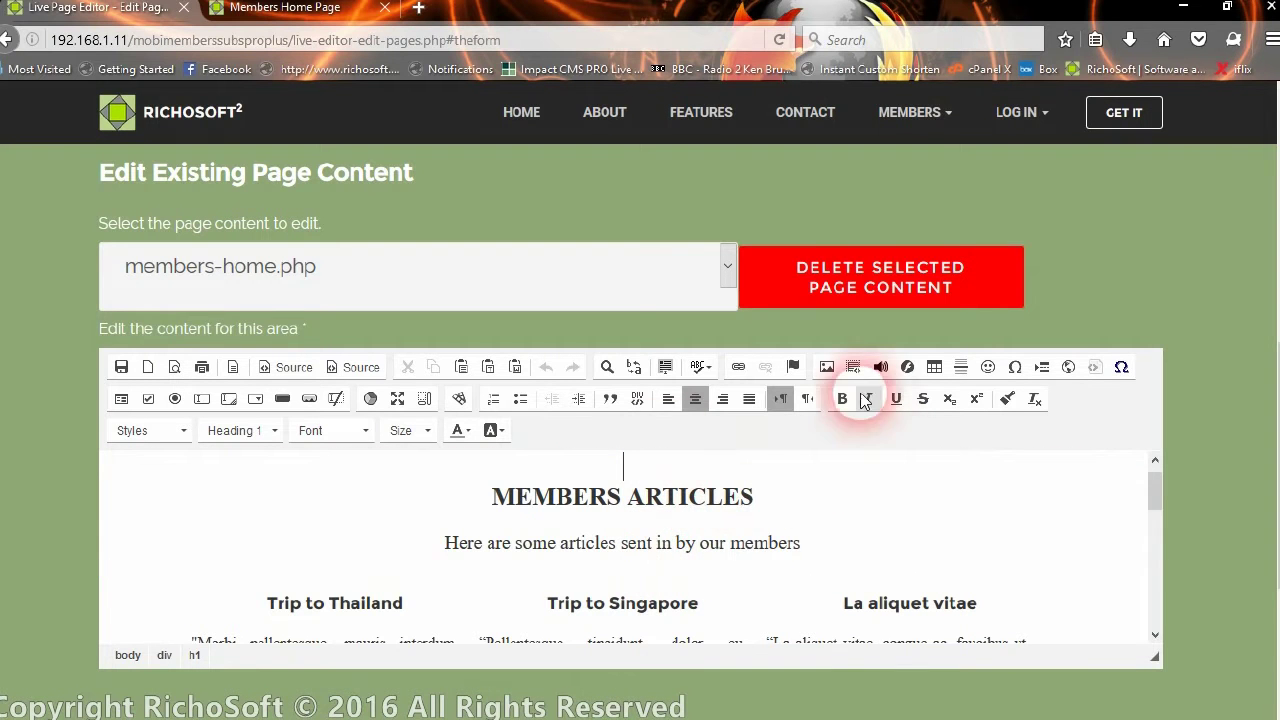
pyautogui.click(829, 367)
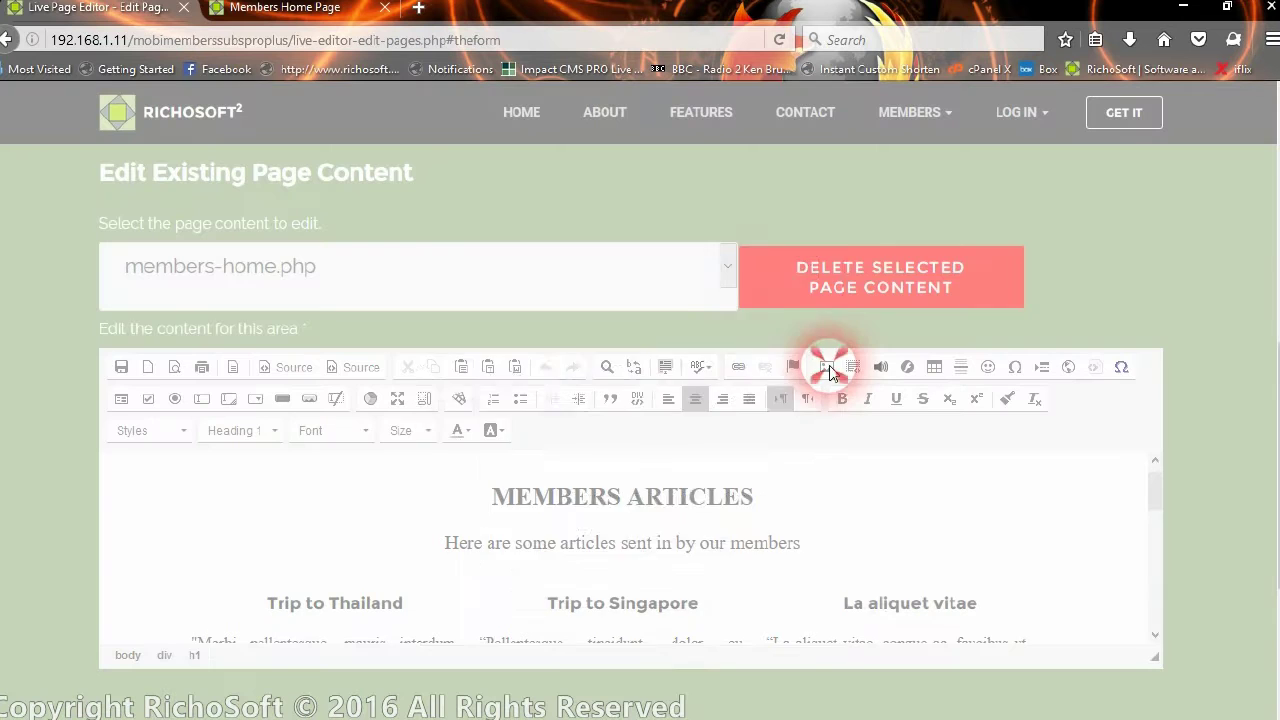
# Open the server image browser and its upload panel
pyautogui.click(764, 272)
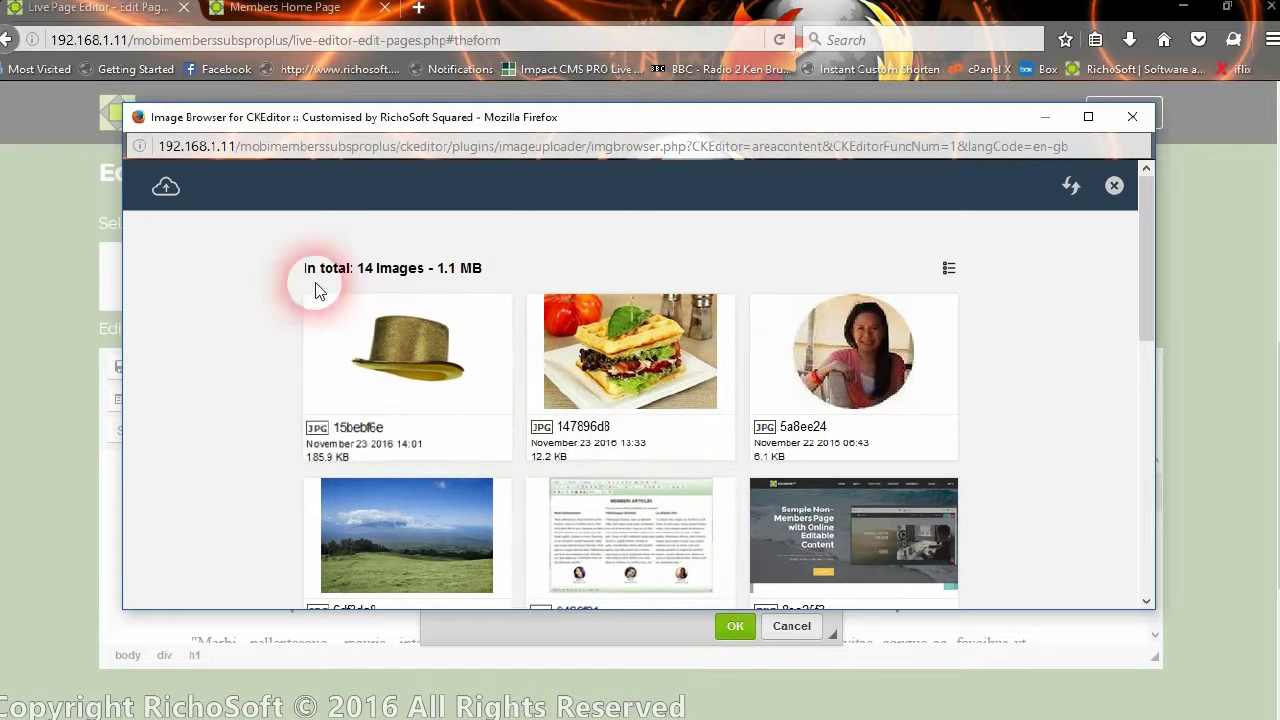
pyautogui.click(170, 192)
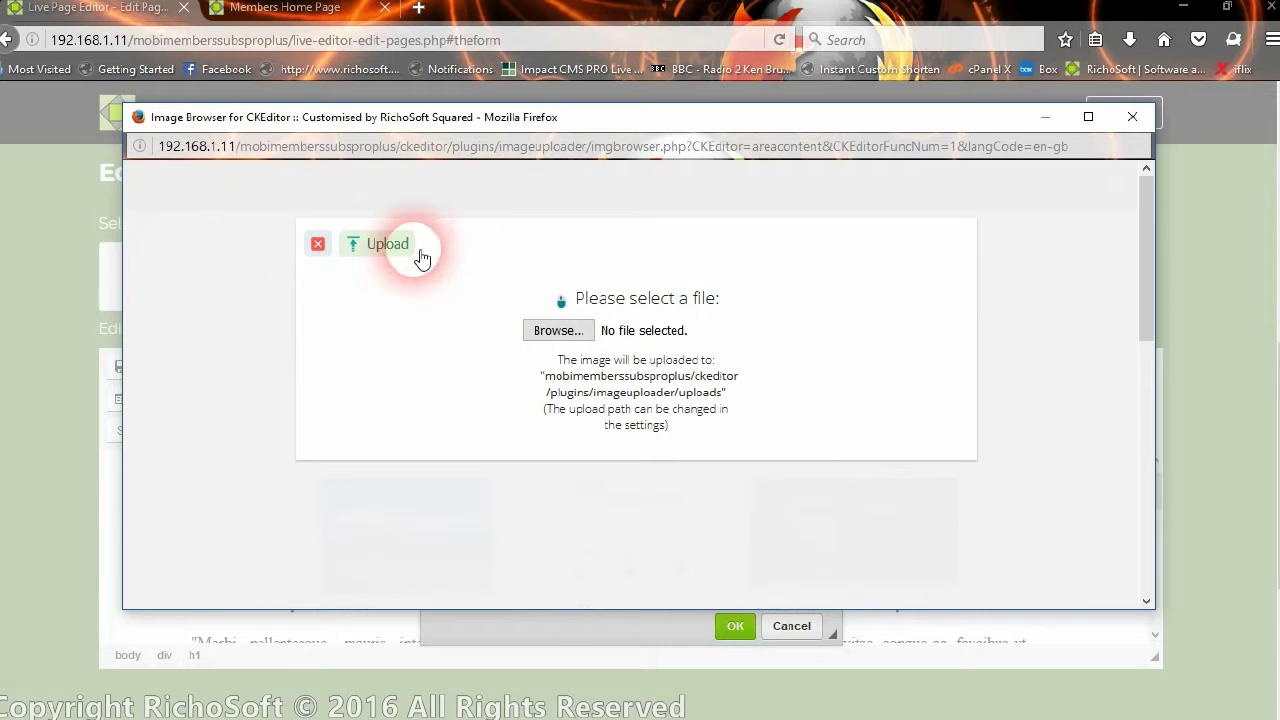
pyautogui.click(383, 246)
# Upload theresa.jpg to the image library and select the new 16047610 thumbnail
pyautogui.click(558, 330)
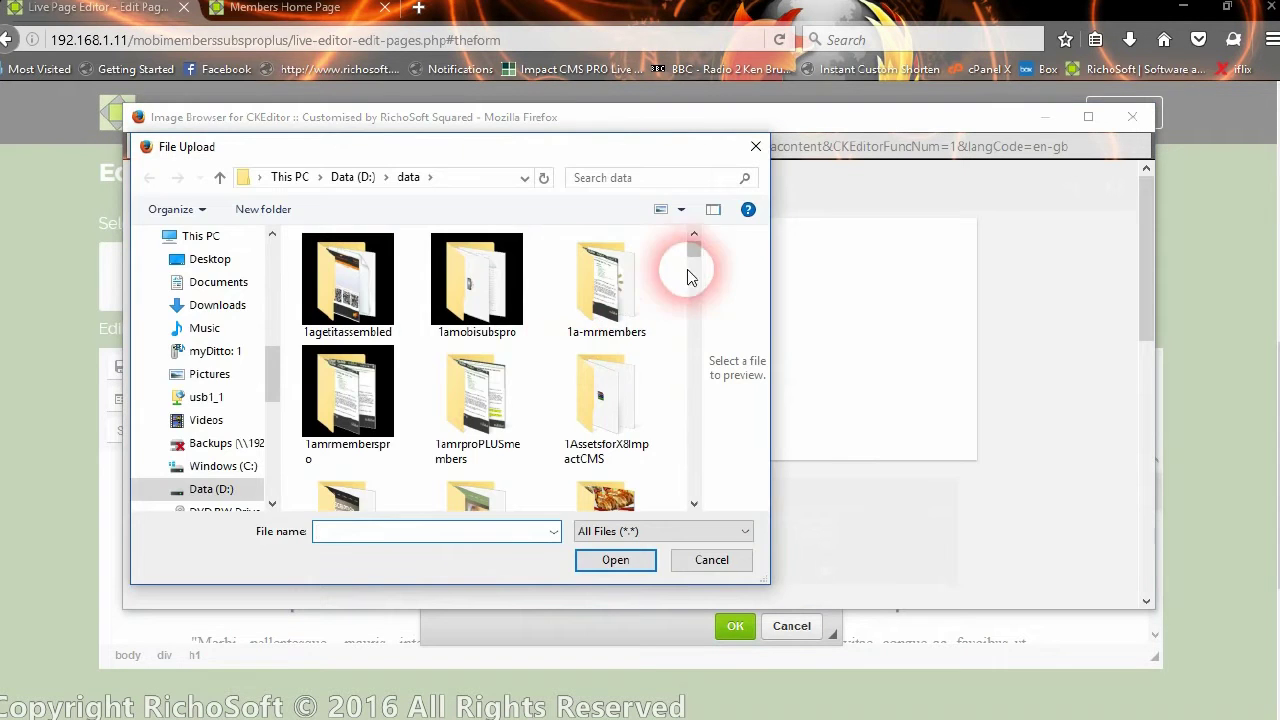
pyautogui.moveTo(707, 254); pyautogui.dragTo(677, 467)
pyautogui.click(471, 337)
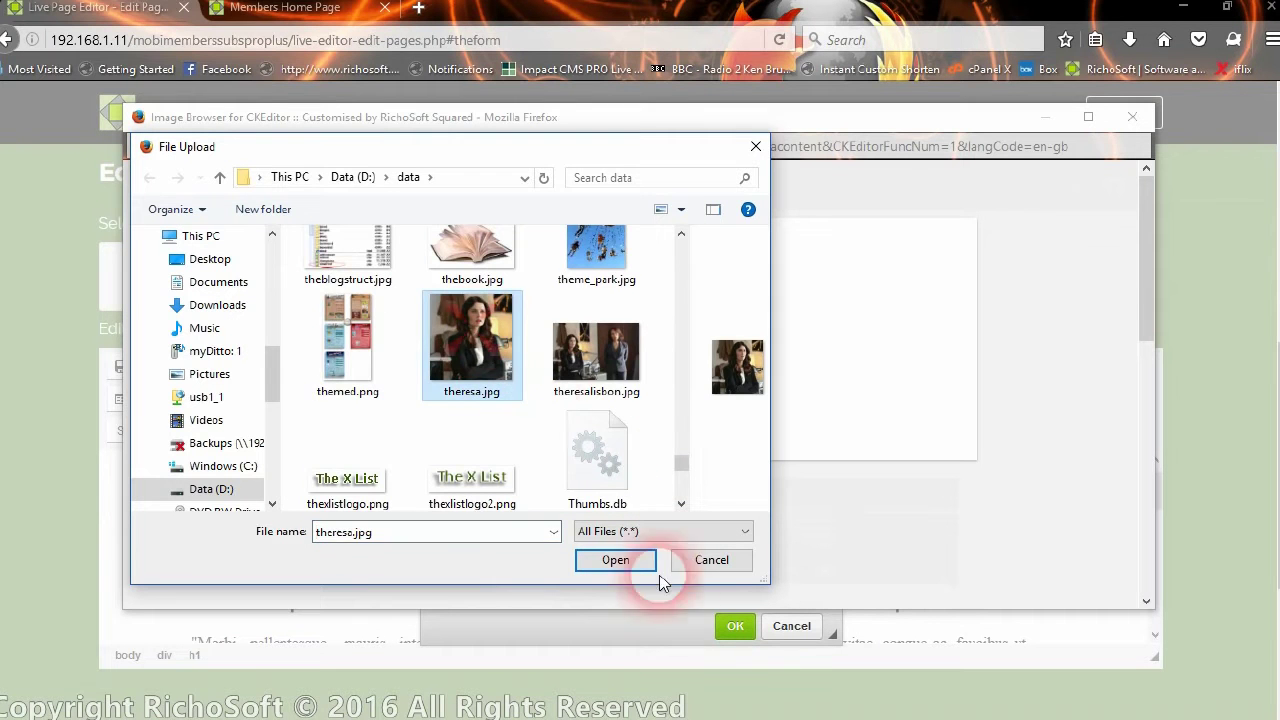
pyautogui.click(614, 559)
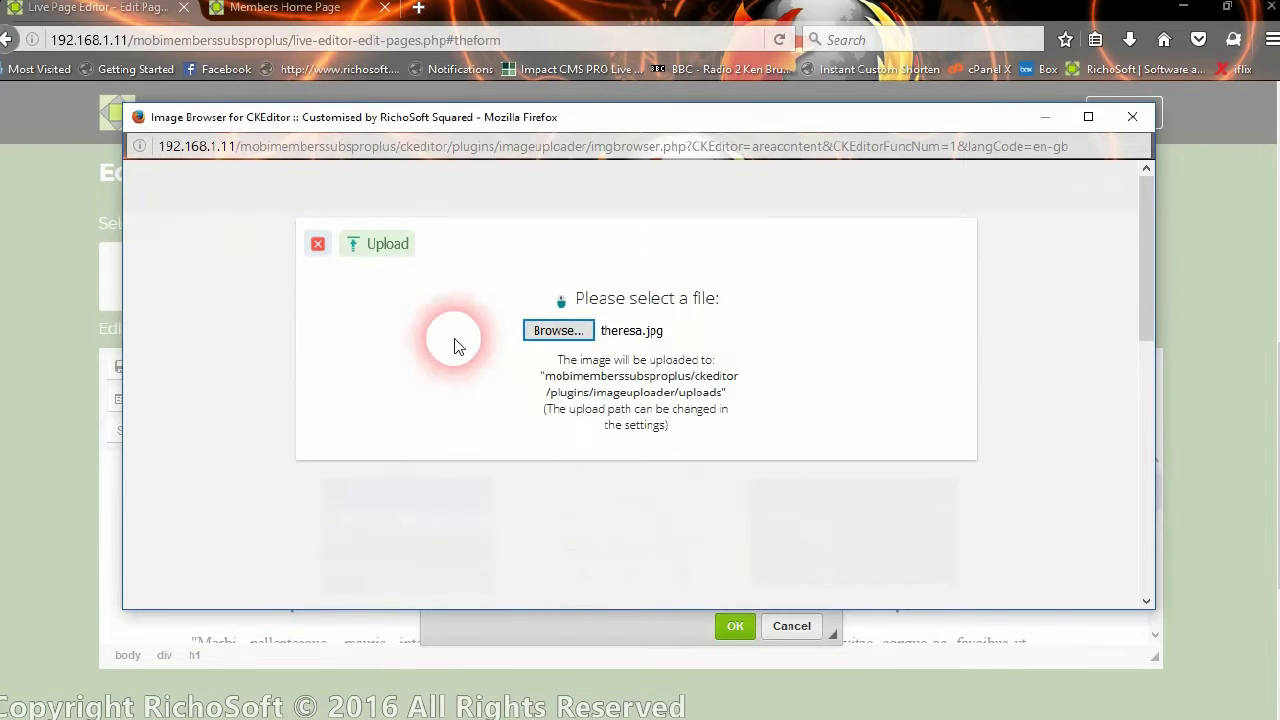
pyautogui.click(372, 246)
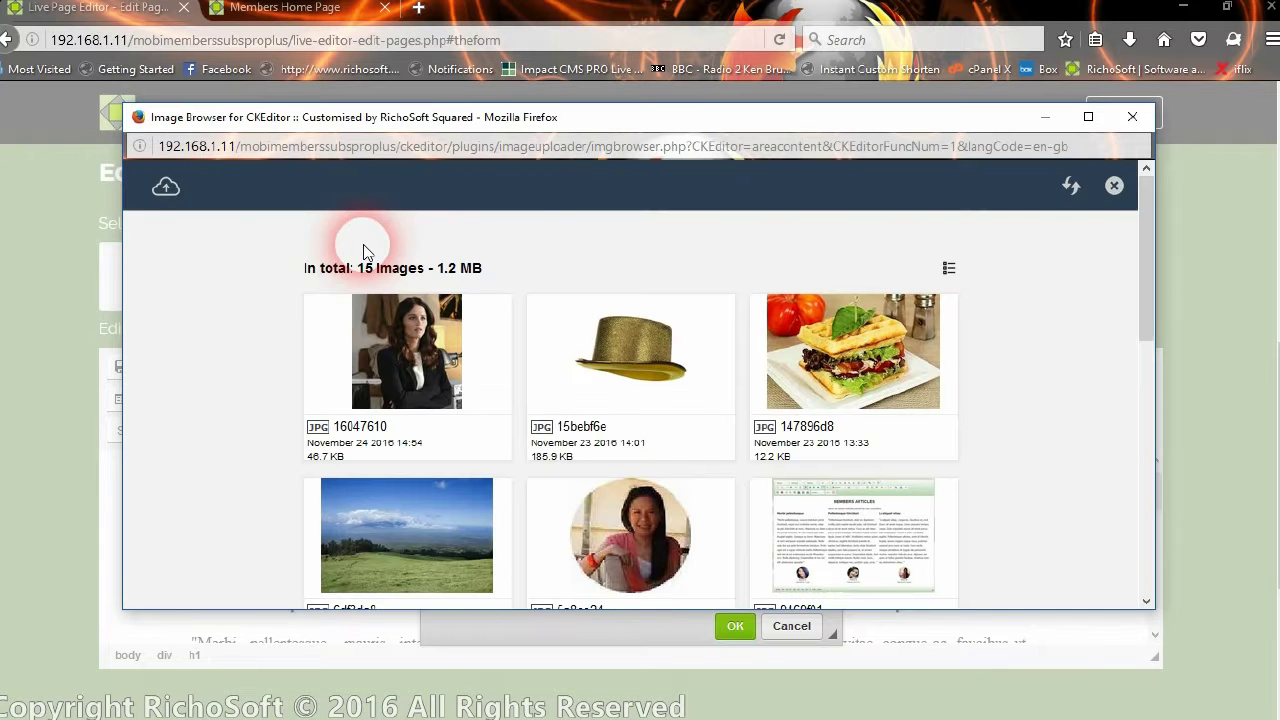
pyautogui.click(407, 360)
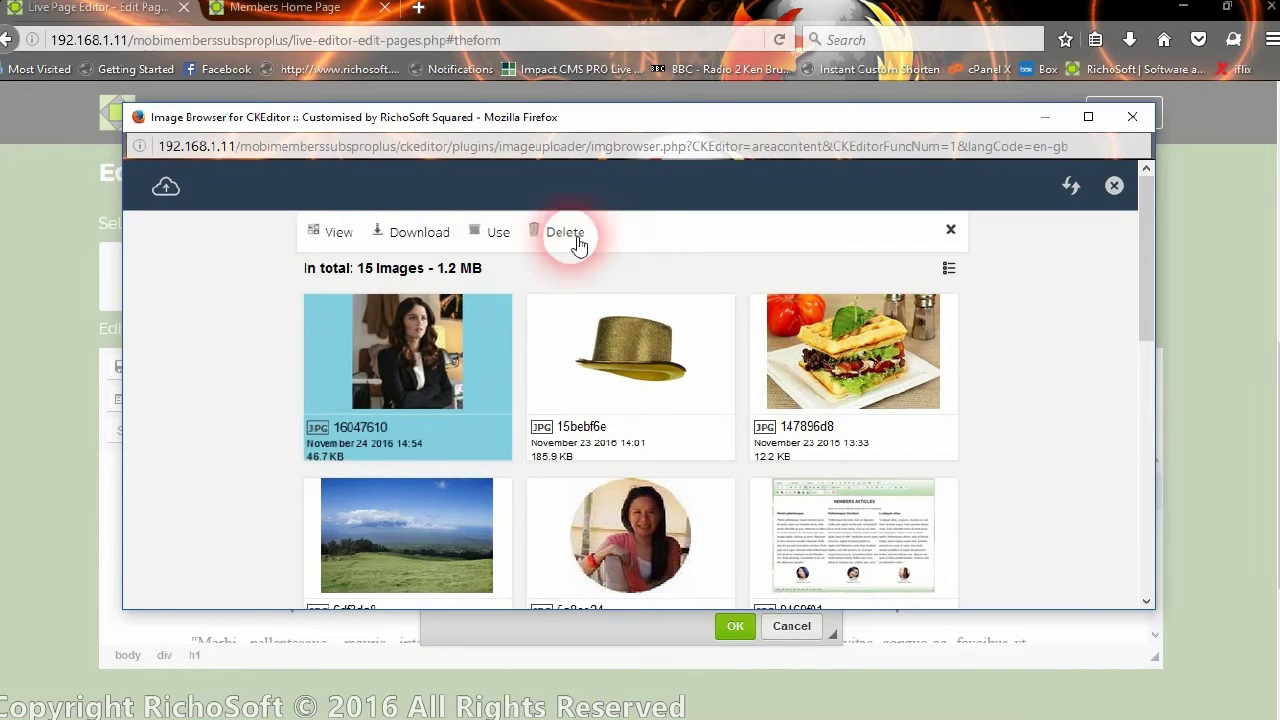
# Insert the uploaded picture and resize it to 200 px wide with proportional height 211
pyautogui.click(505, 234)
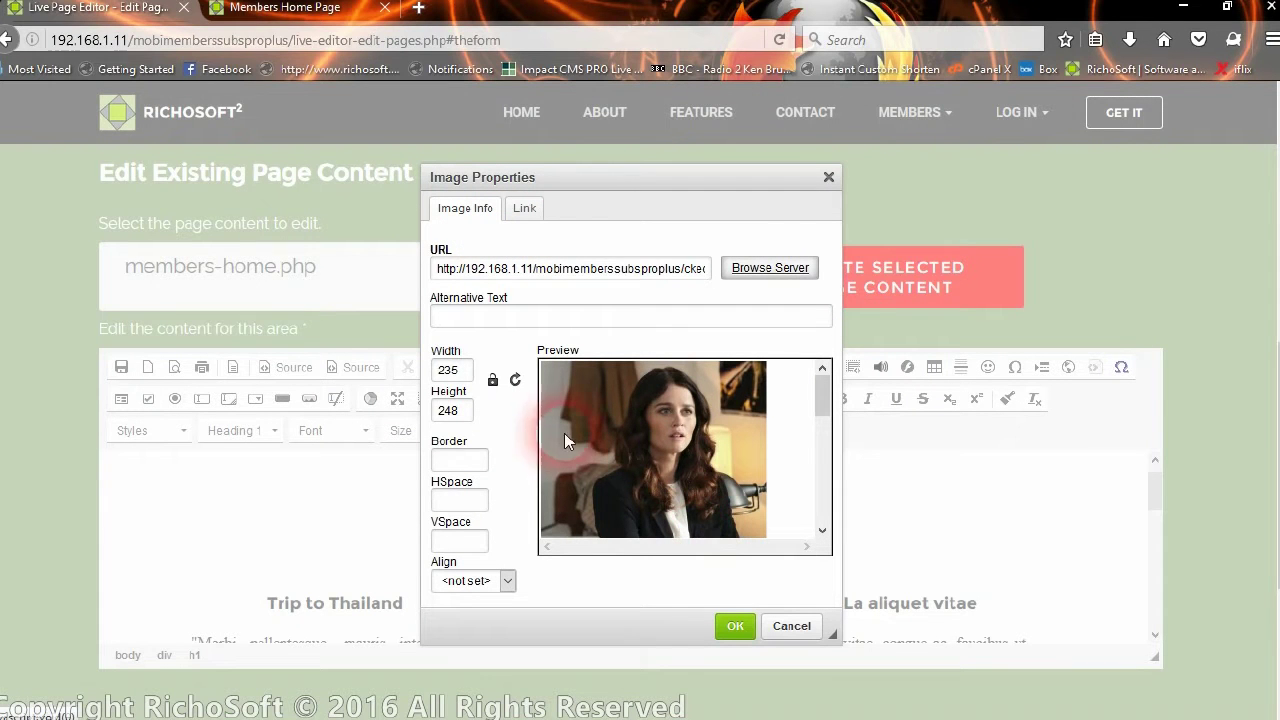
pyautogui.doubleClick(460, 370)
pyautogui.write('3')
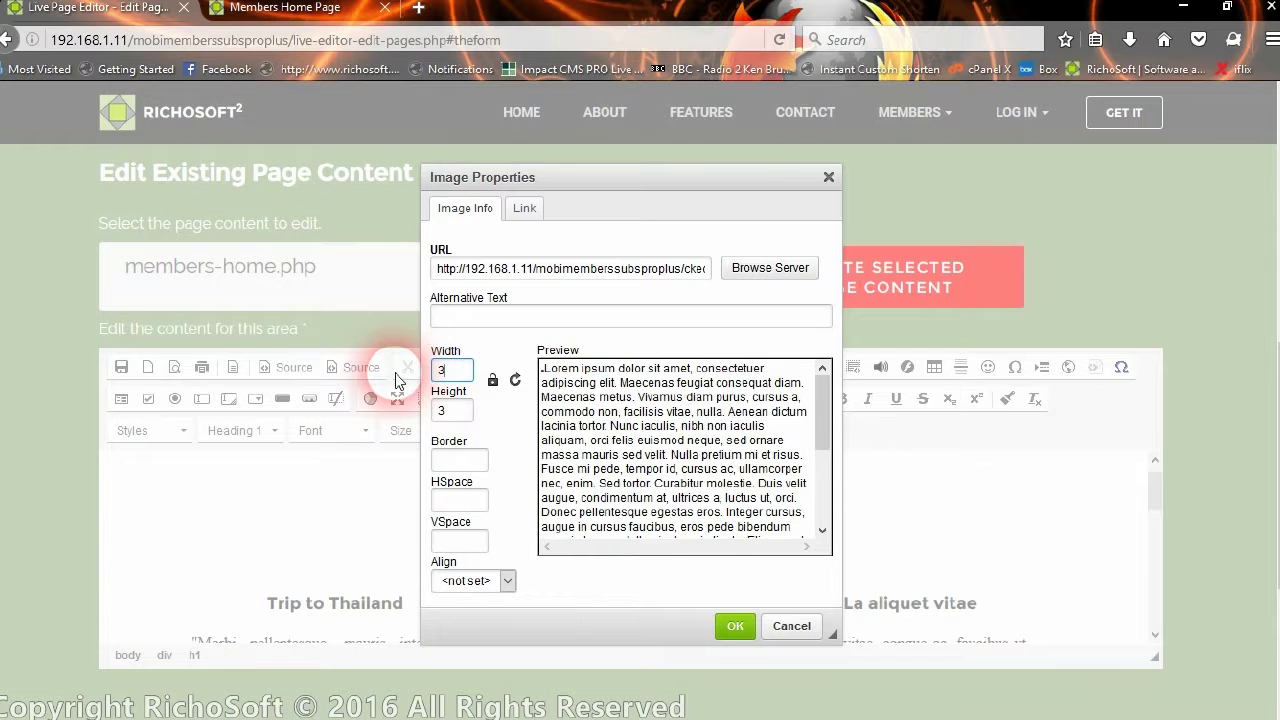
pyautogui.write('00')
pyautogui.click(455, 410)
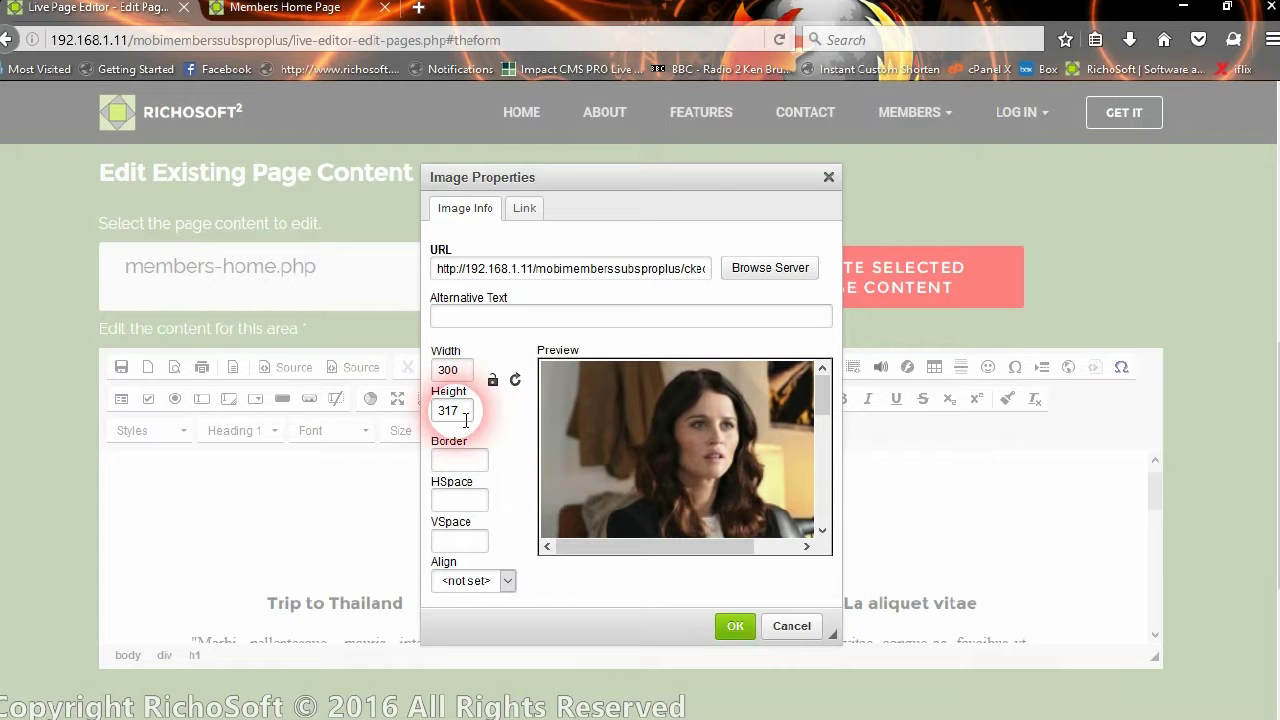
pyautogui.moveTo(464, 421); pyautogui.dragTo(442, 422)
pyautogui.write('100')
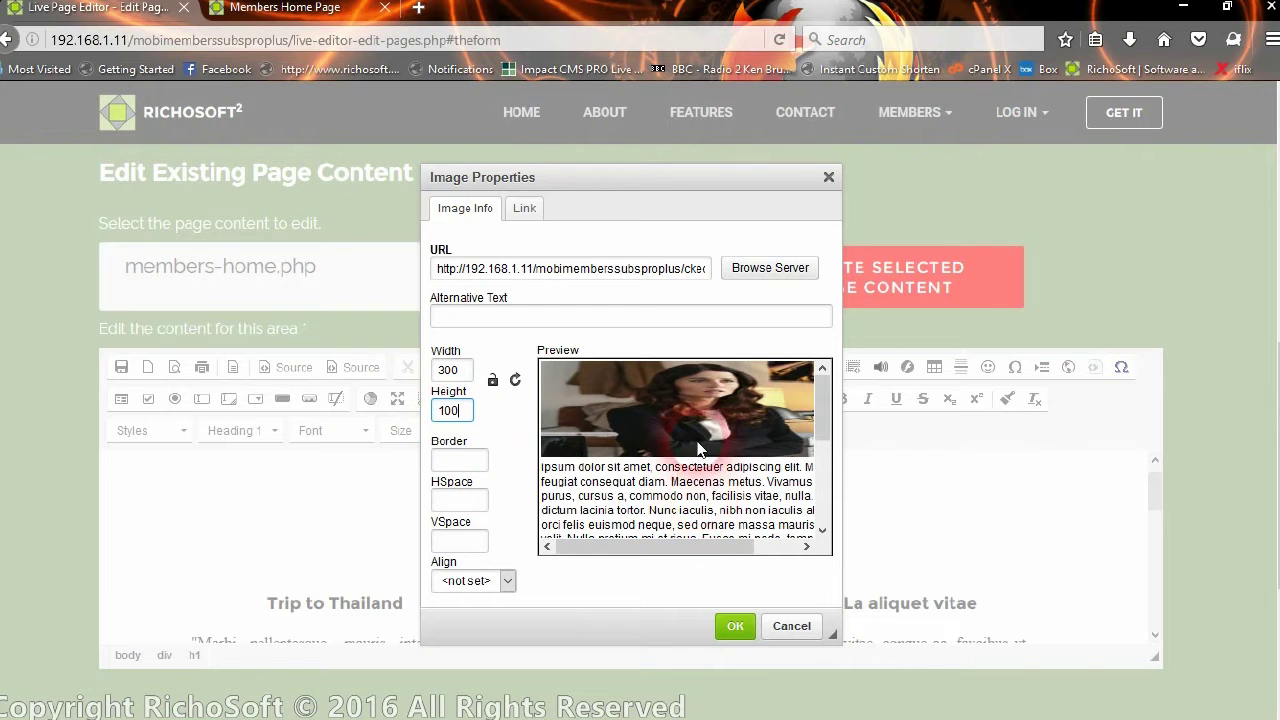
pyautogui.click(493, 383)
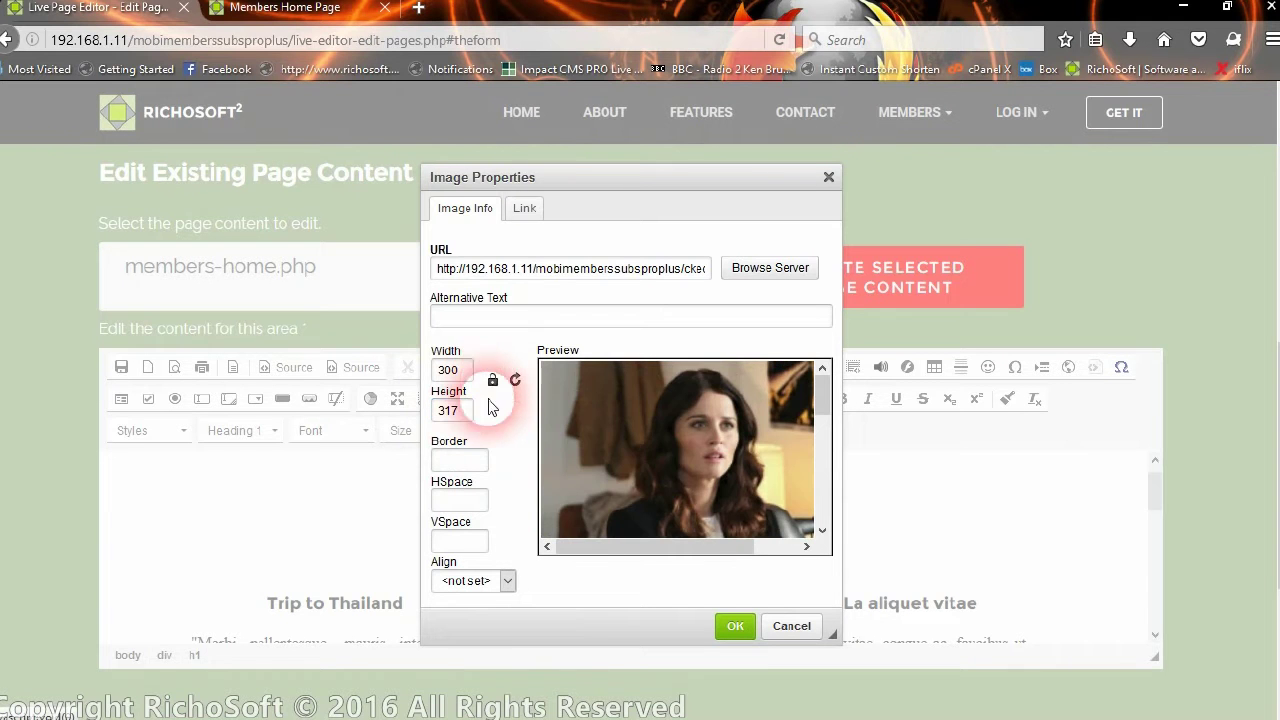
pyautogui.doubleClick(450, 370)
pyautogui.write('200')
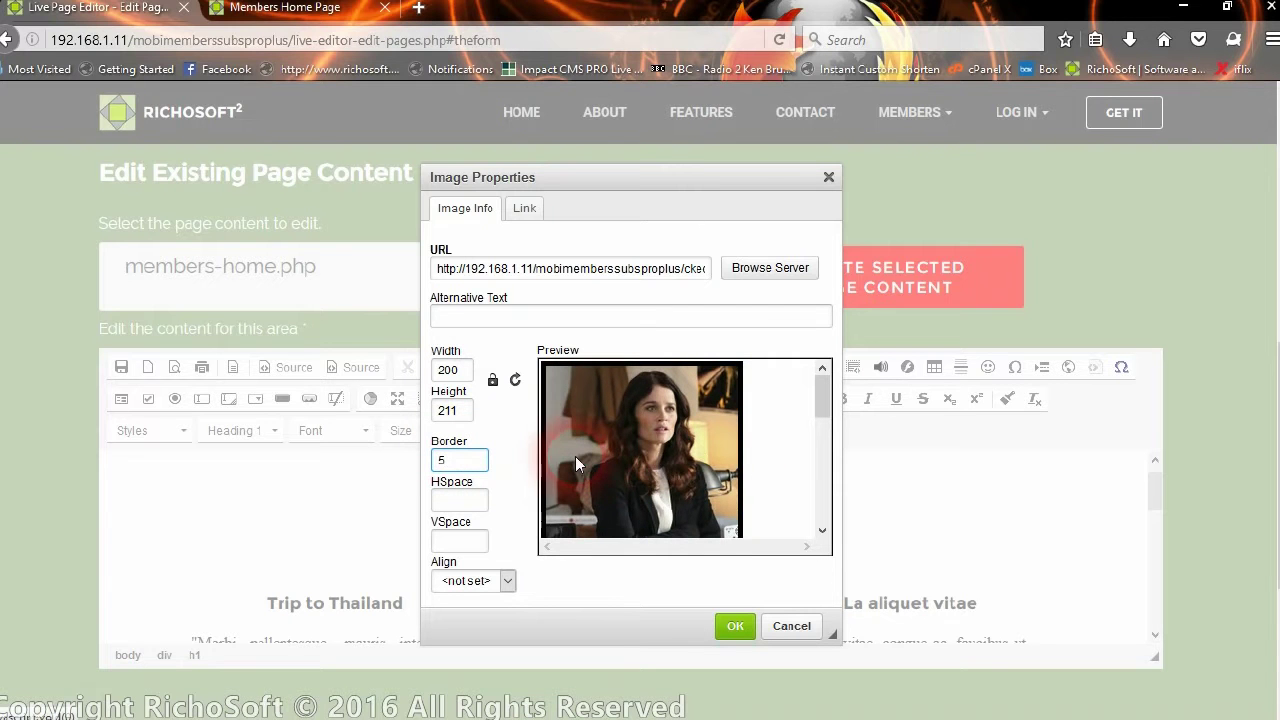
# Give the image border 3 and horizontal and vertical spacing of 5, then check the alignment options
pyautogui.press('BackSpace')
pyautogui.write('3')
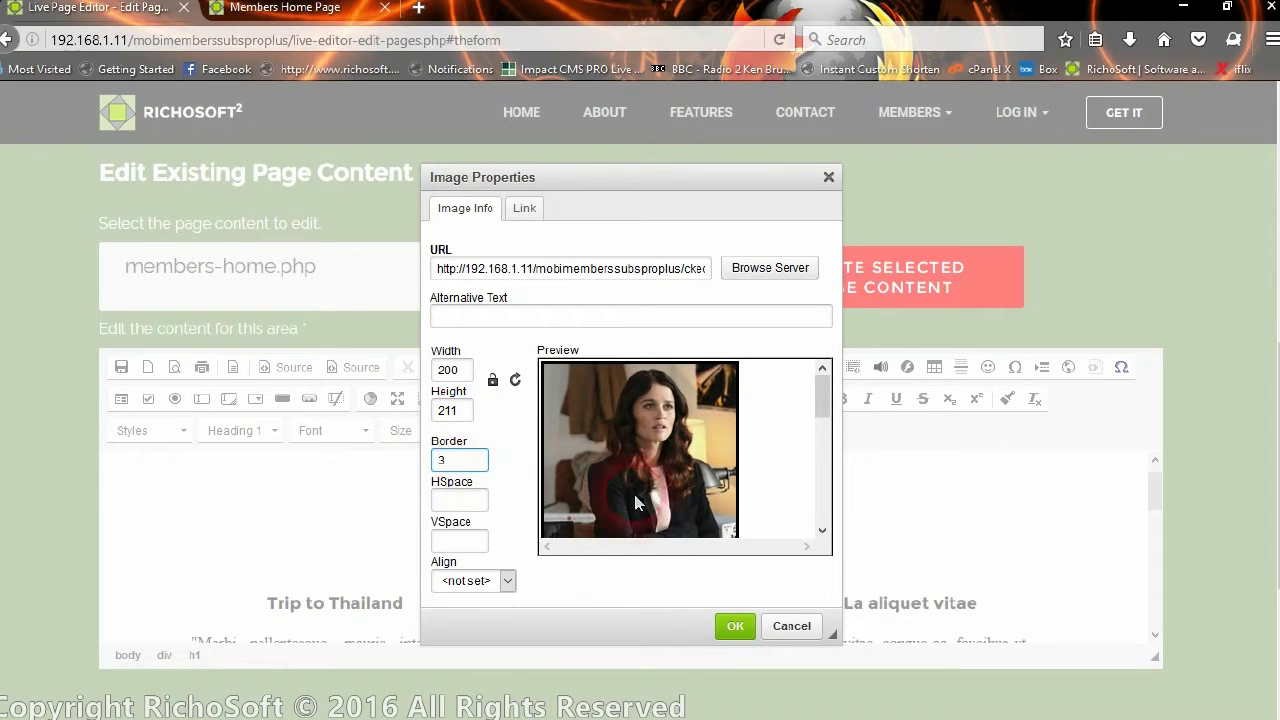
pyautogui.click(477, 504)
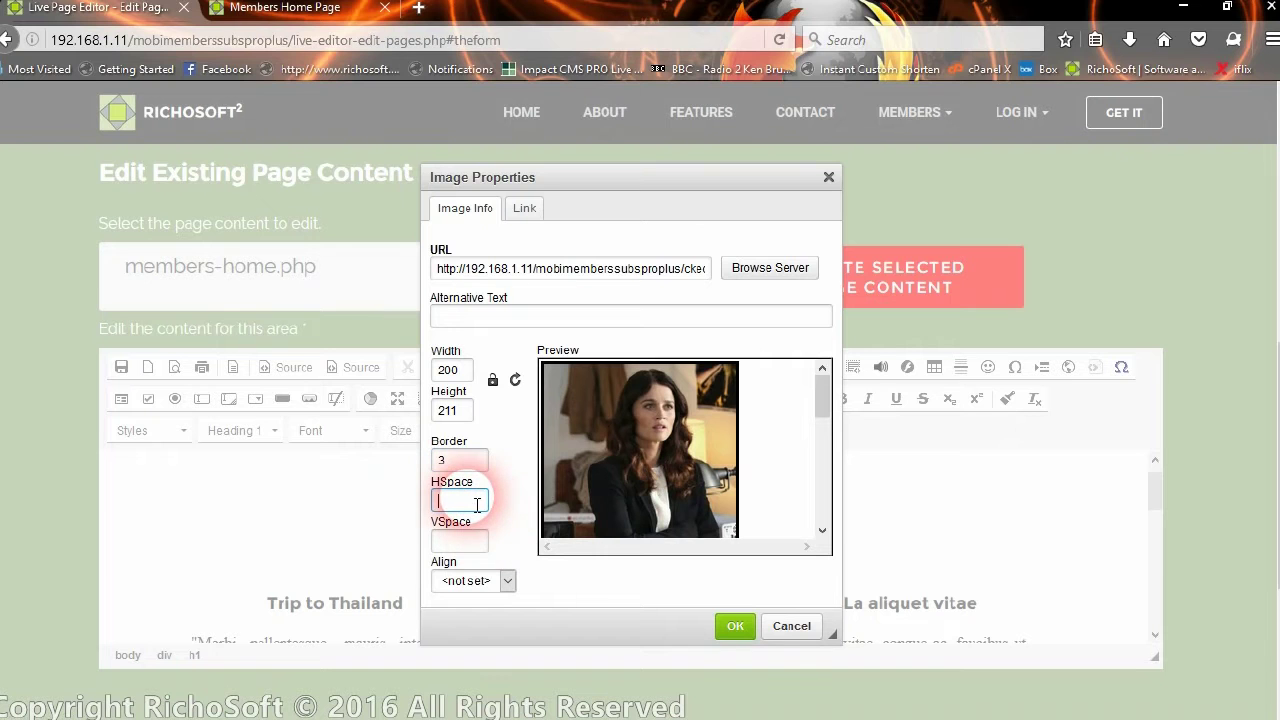
pyautogui.write('5')
pyautogui.click(459, 541)
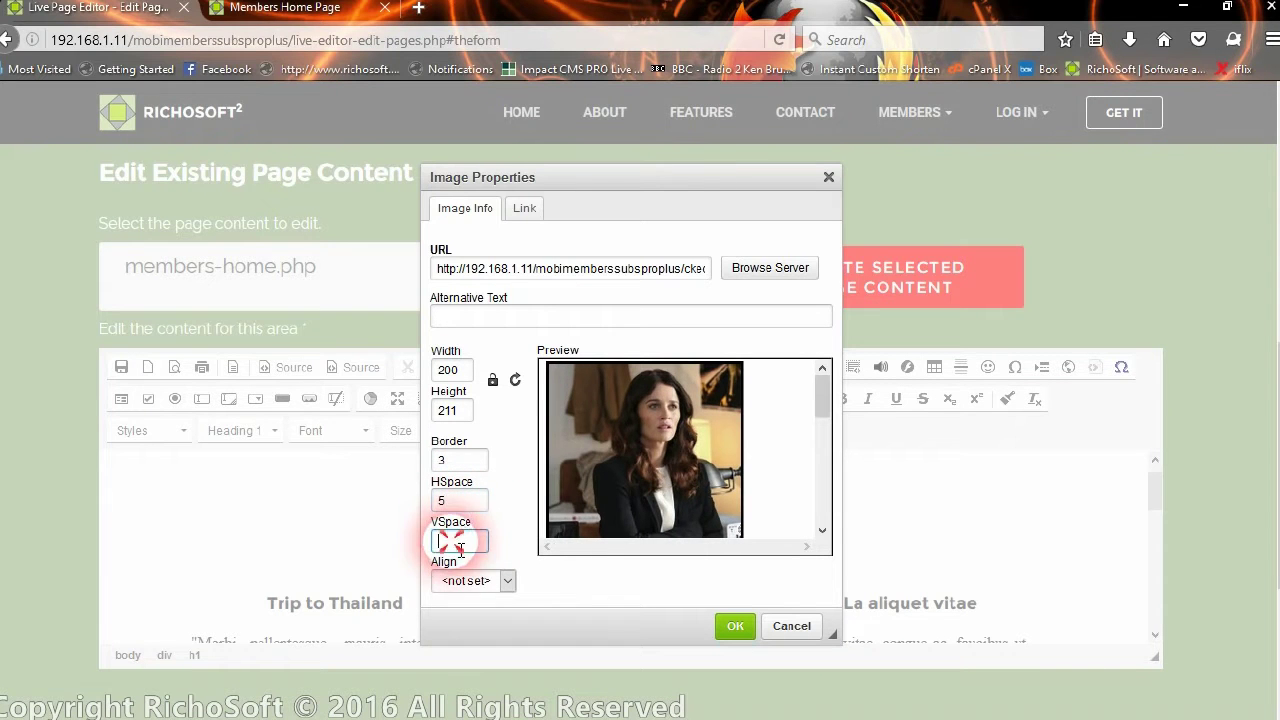
pyautogui.write('5')
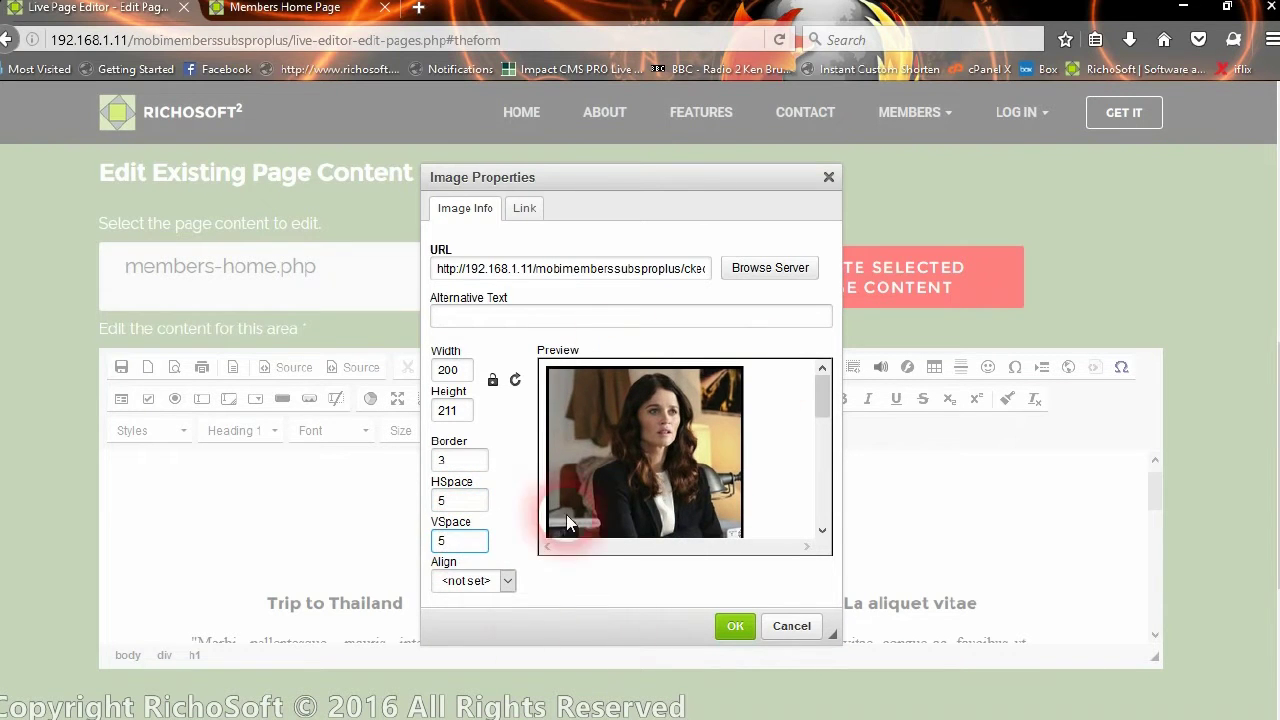
pyautogui.click(462, 588)
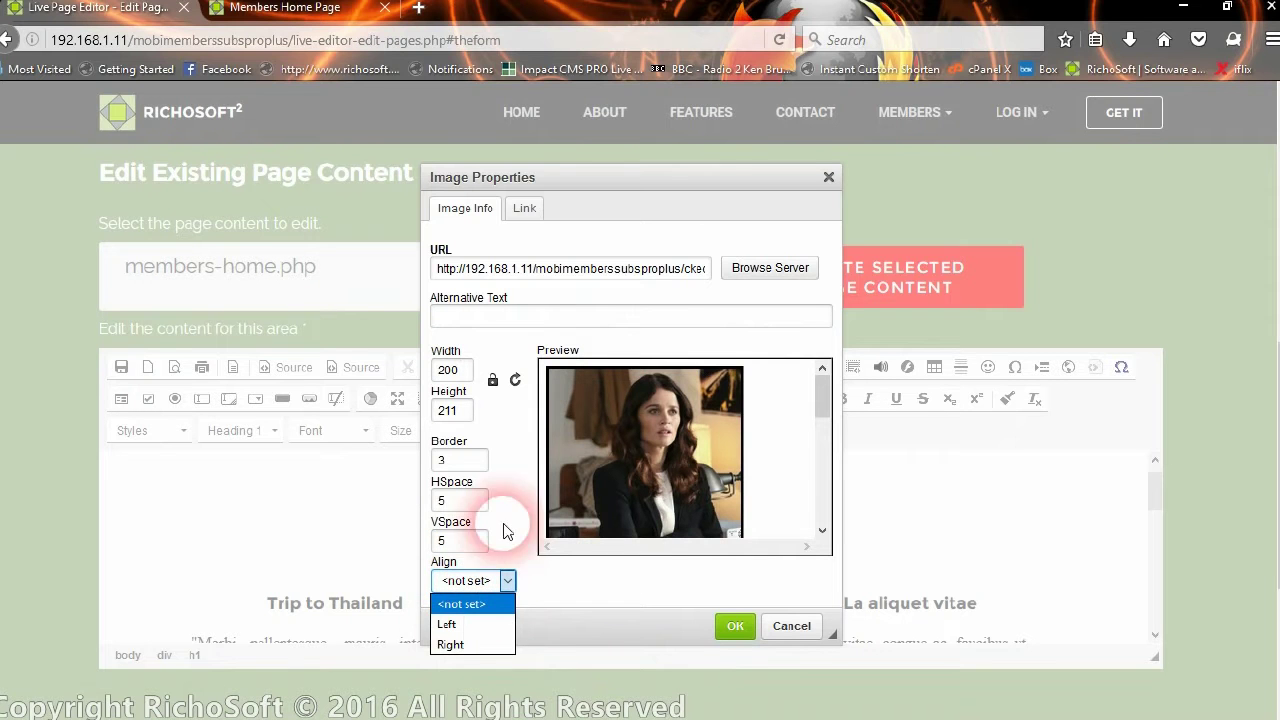
# Review the image's Link address and target options, then return to the alternative text field
pyautogui.click(522, 210)
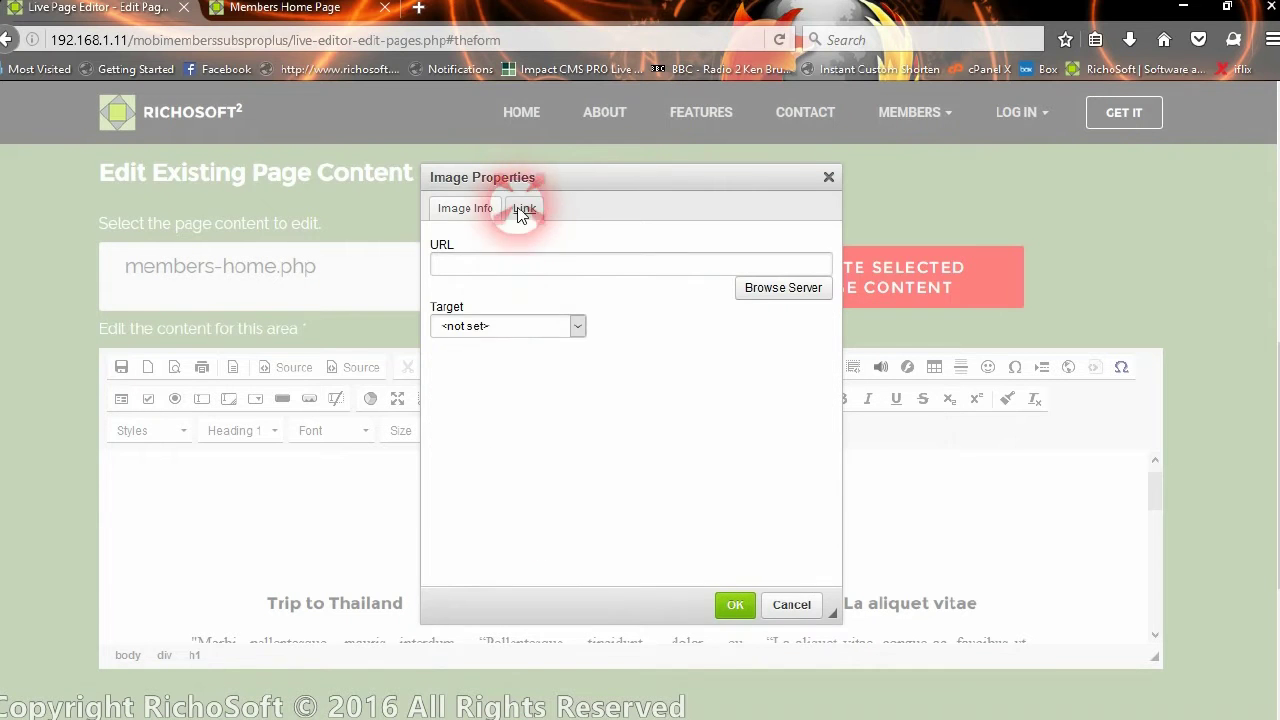
pyautogui.click(490, 270)
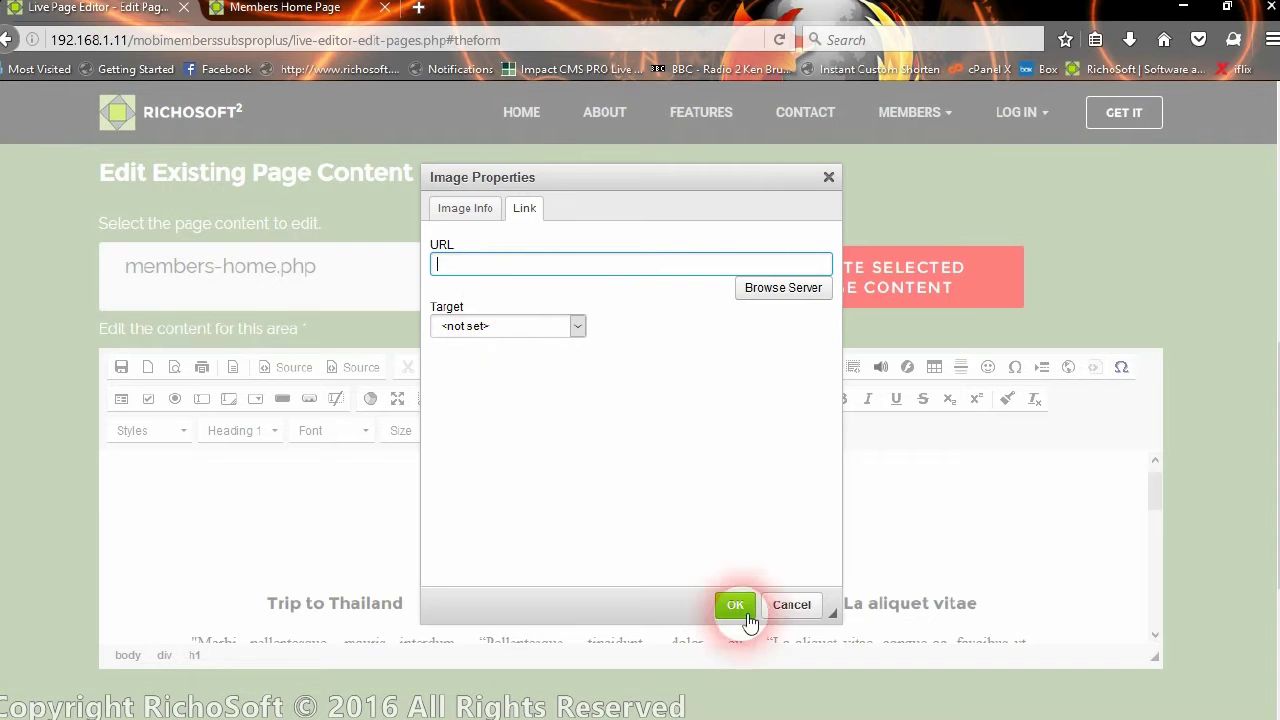
pyautogui.click(577, 327)
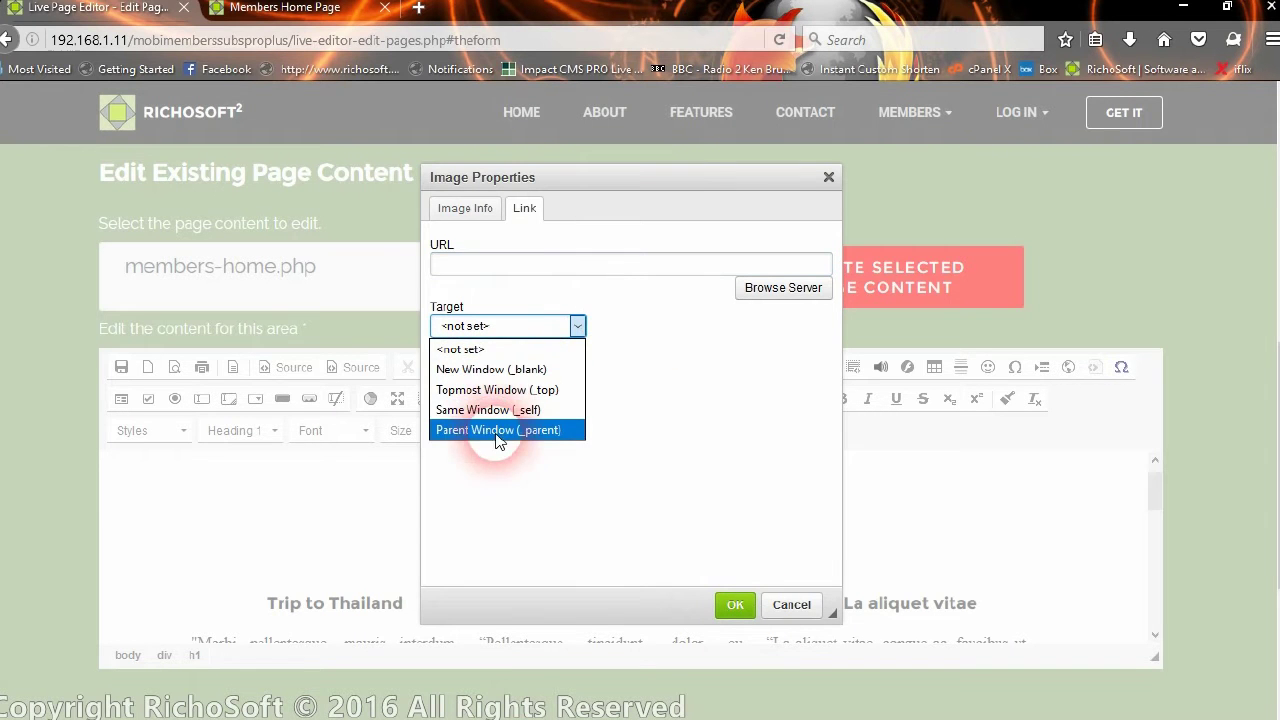
pyautogui.click(462, 208)
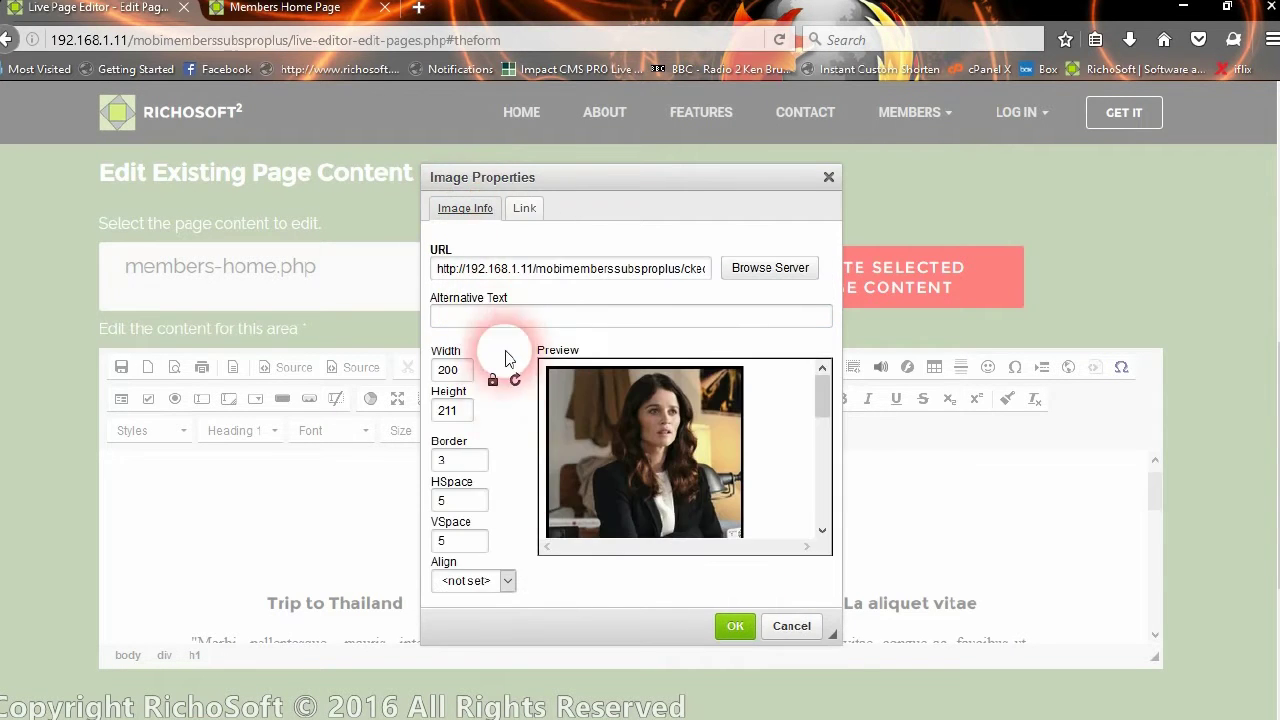
pyautogui.click(516, 322)
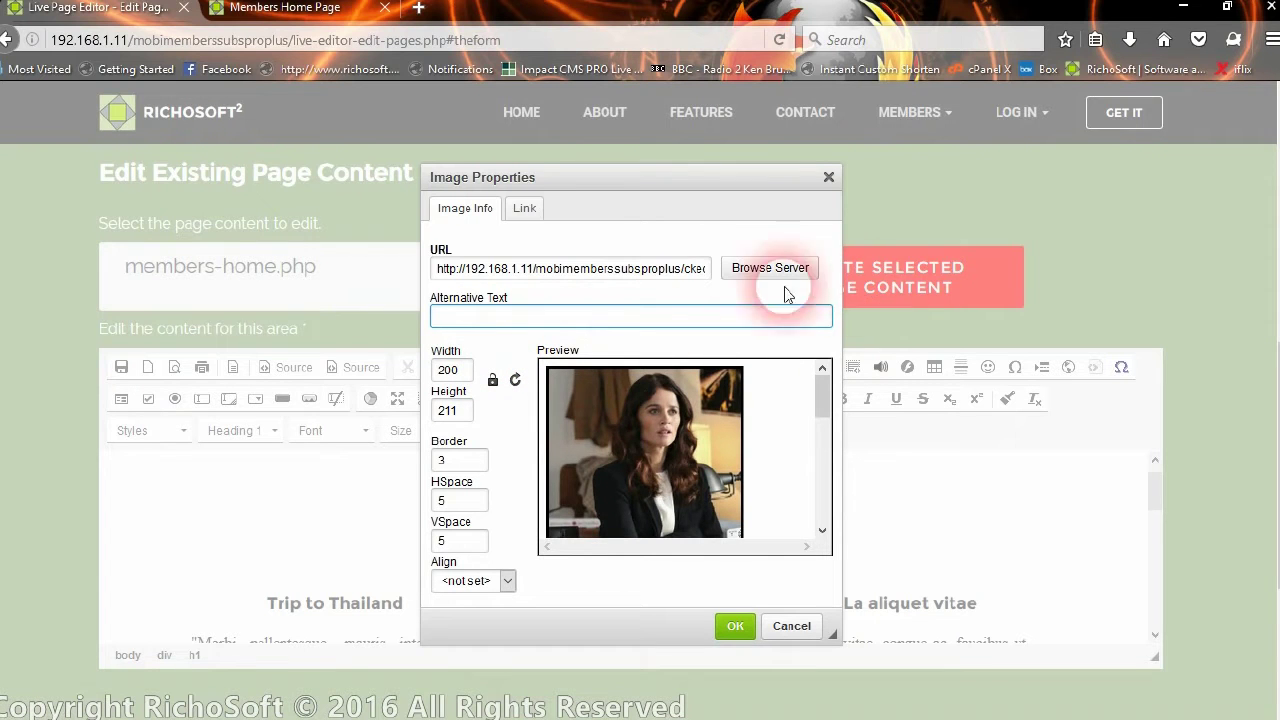
# Save members-home.php with the resized photo and reload the Members Home Page tab
pyautogui.rightClick(750, 626)
pyautogui.click(743, 626)
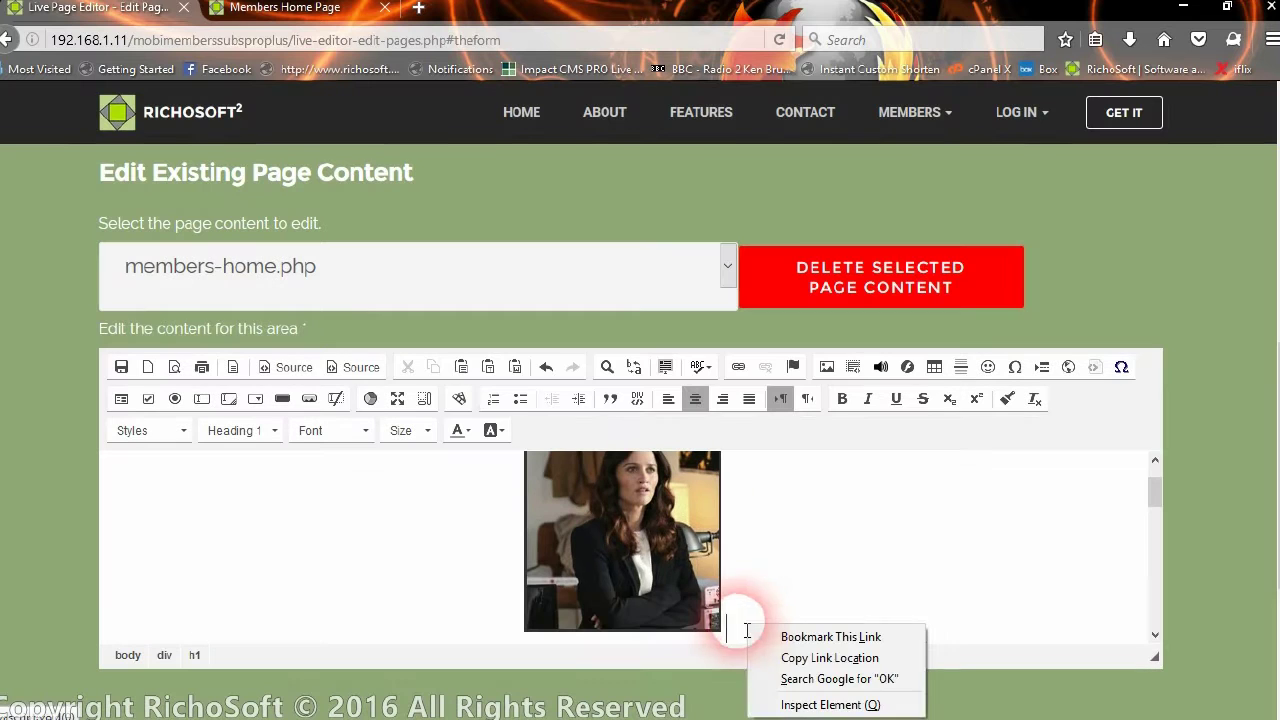
pyautogui.click(658, 582)
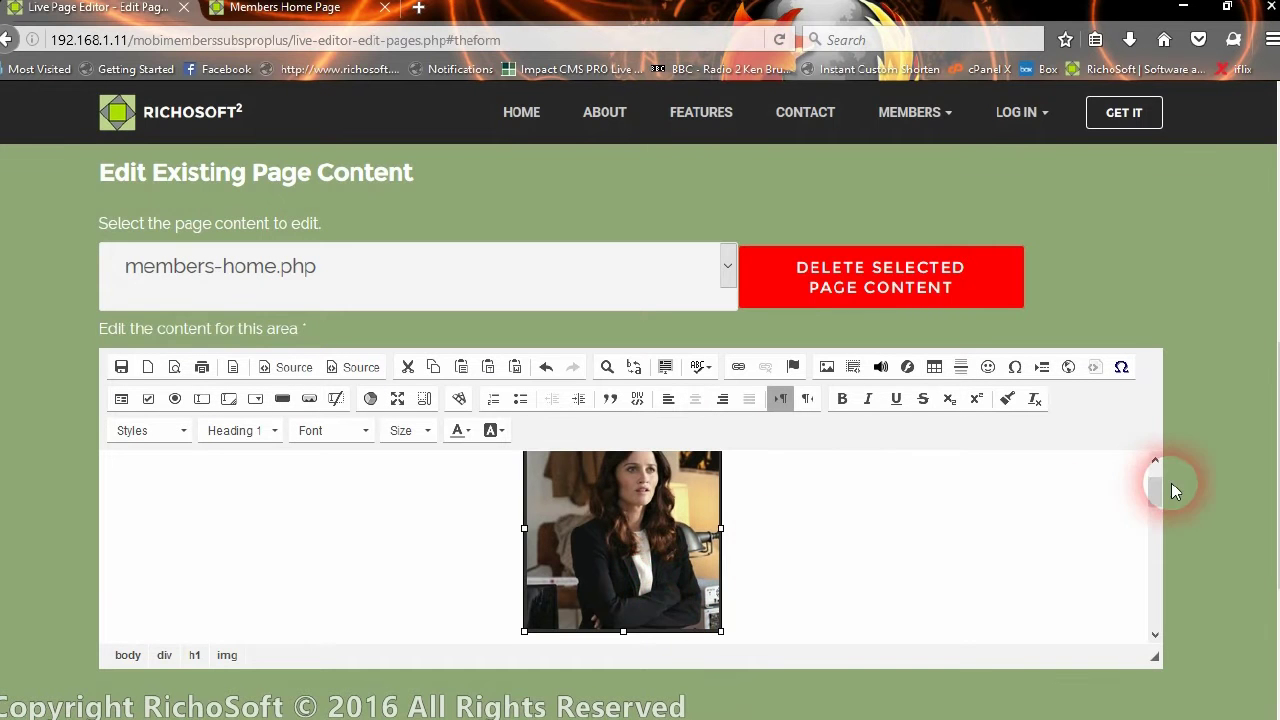
pyautogui.moveTo(1153, 497)
pyautogui.mouseDown()
pyautogui.moveTo(1155, 478)
pyautogui.moveTo(1149, 534)
pyautogui.moveTo(1147, 494)
pyautogui.mouseUp()
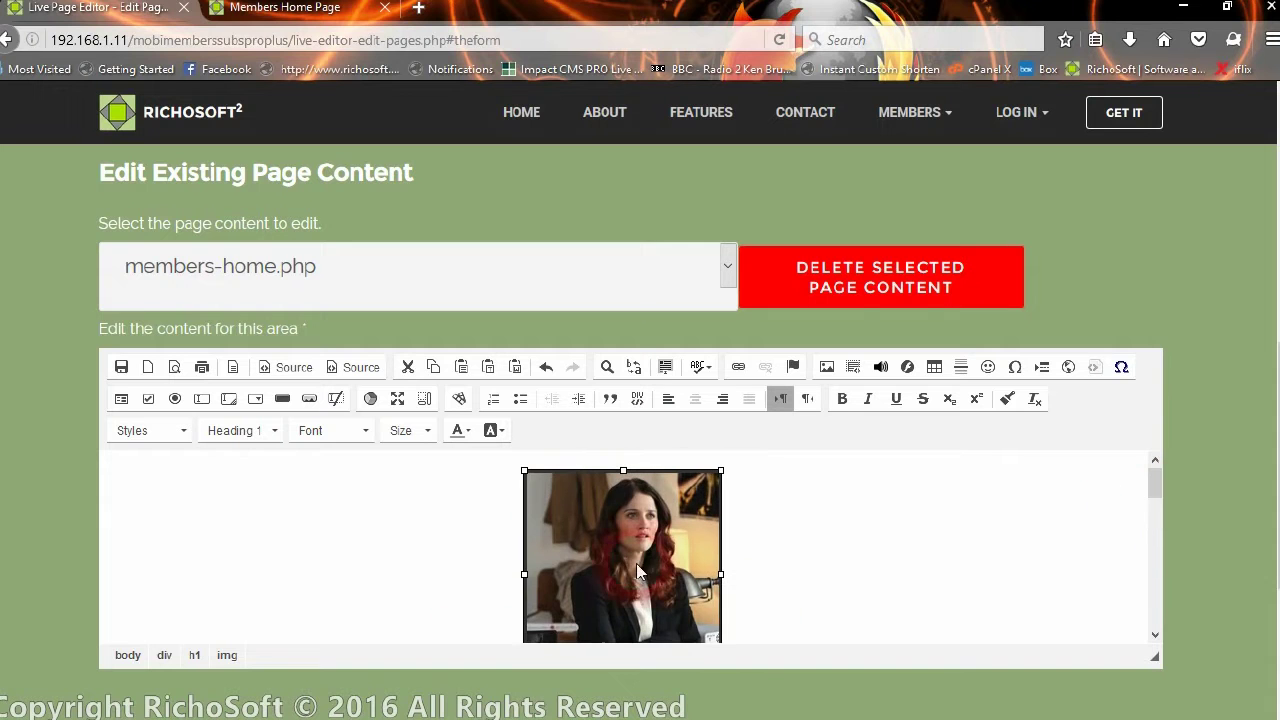
pyautogui.click(904, 565)
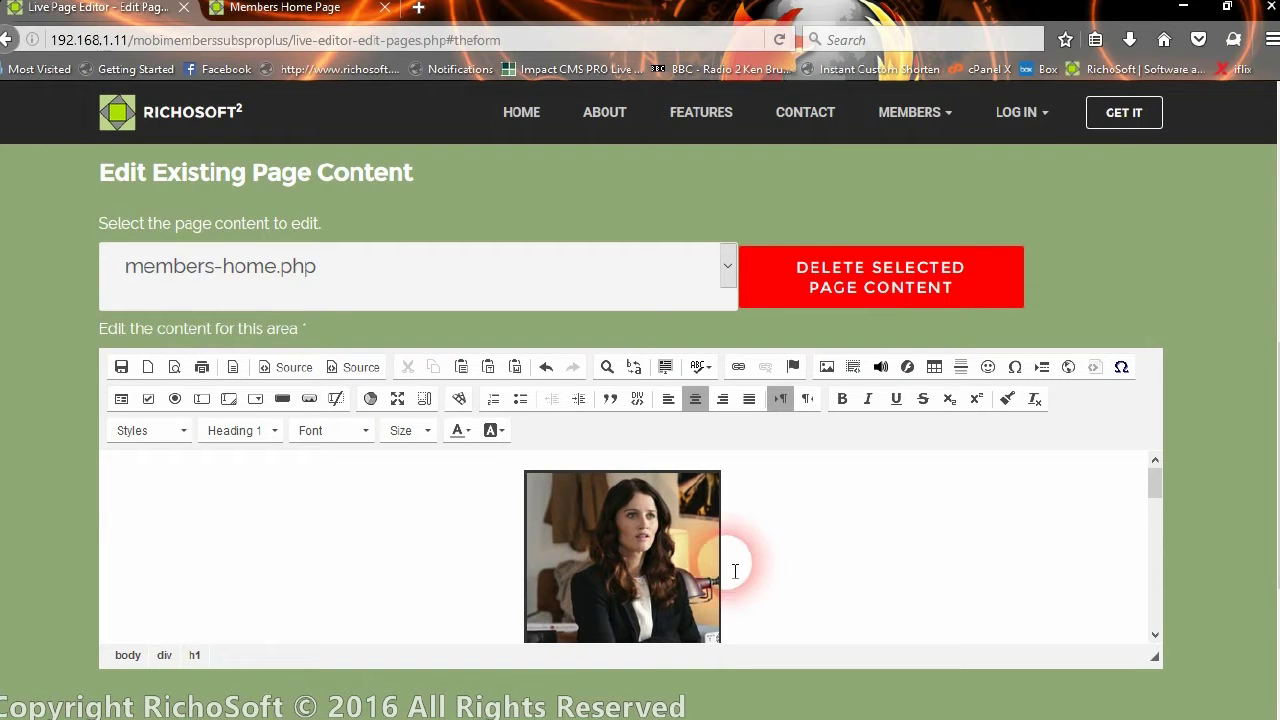
pyautogui.click(121, 367)
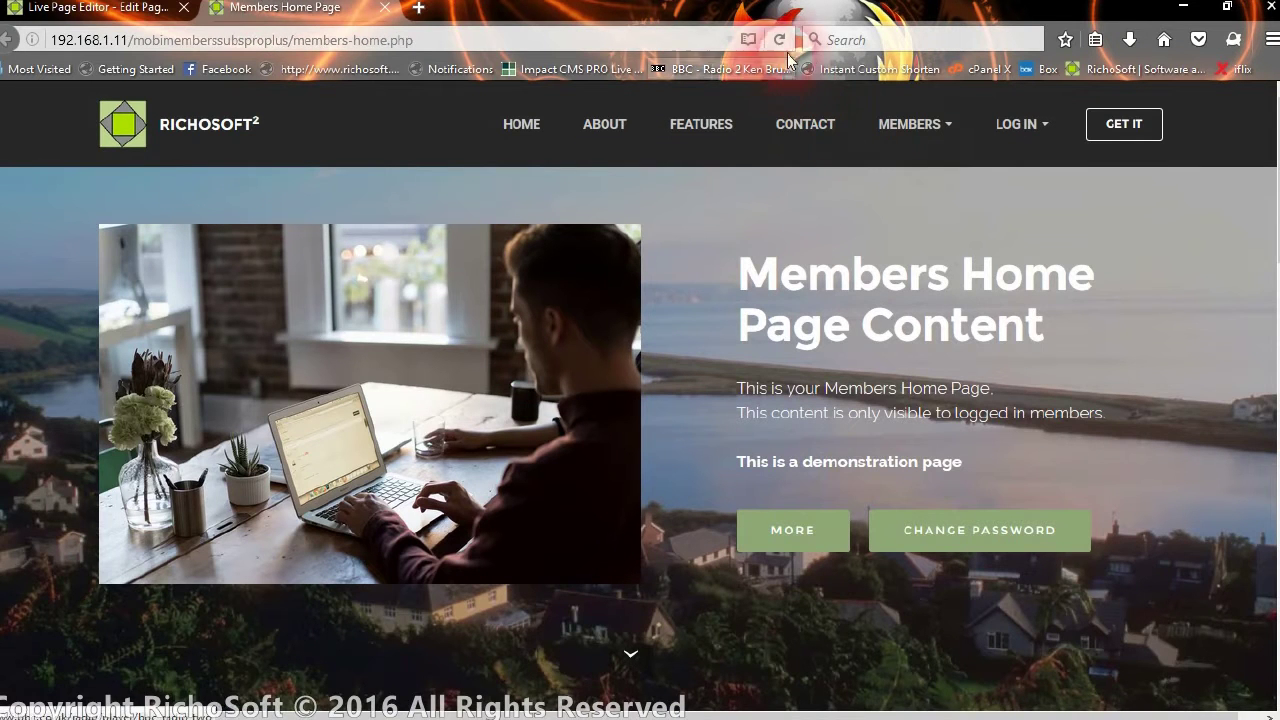
pyautogui.click(781, 44)
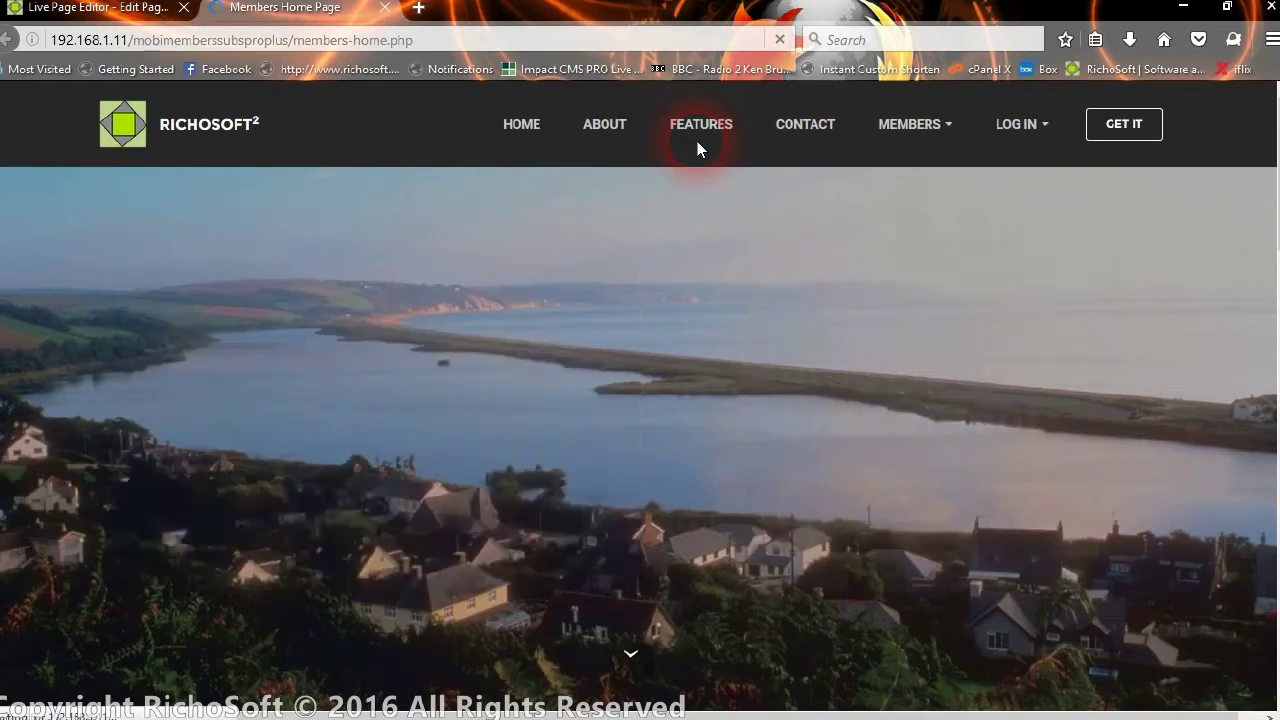
# Scroll to the new photo above MEMBERS ARTICLES, then restore Firefox to a smaller window
pyautogui.scroll(-6, 672, 379)
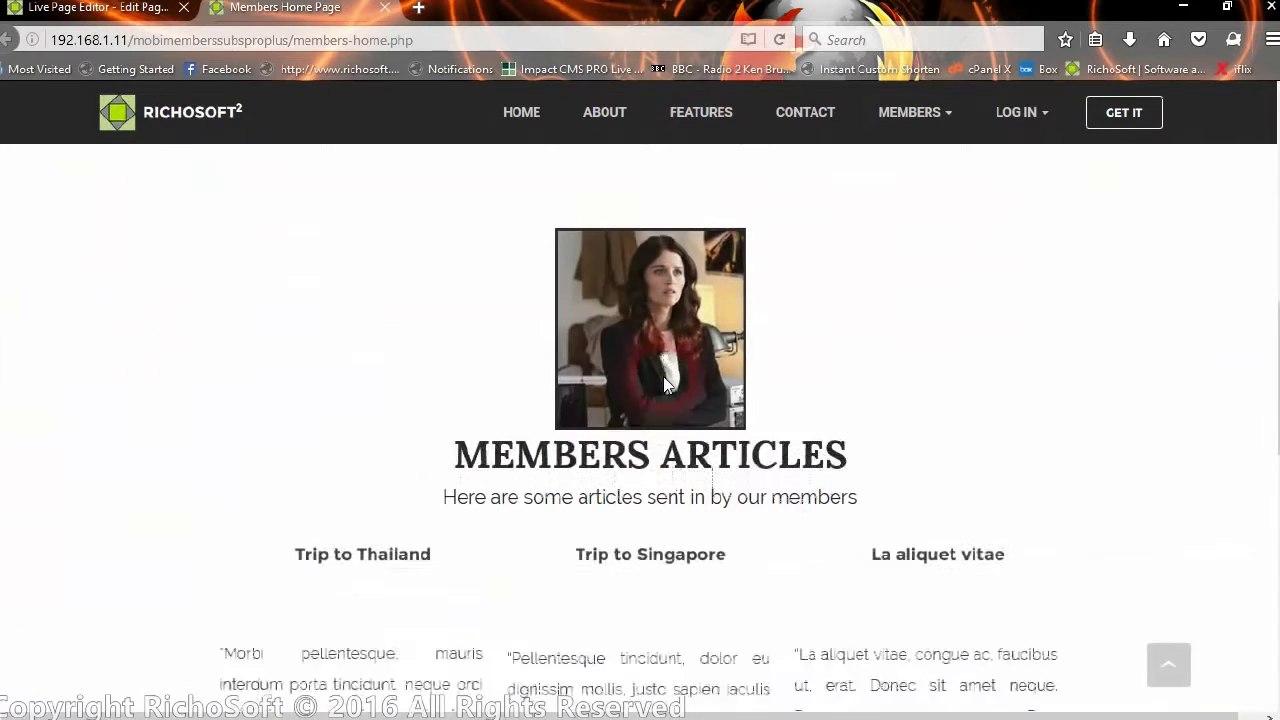
pyautogui.scroll(-2, 663, 376)
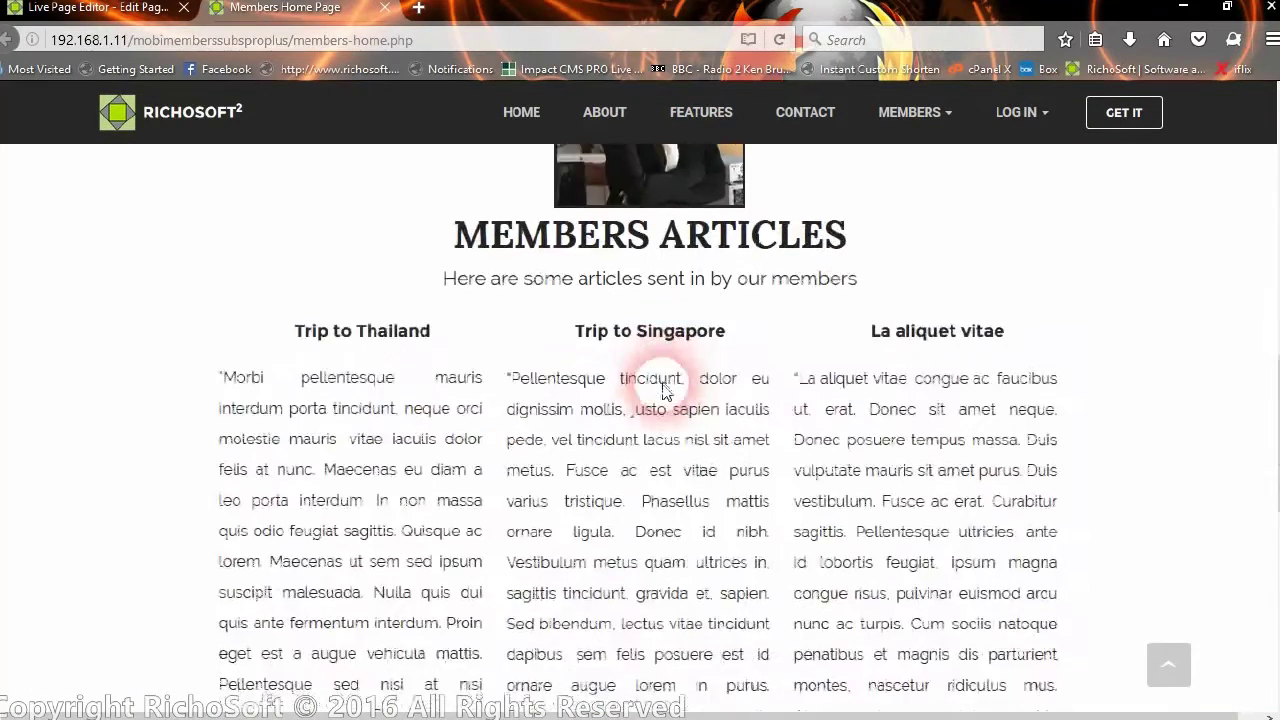
pyautogui.scroll(3, 663, 380)
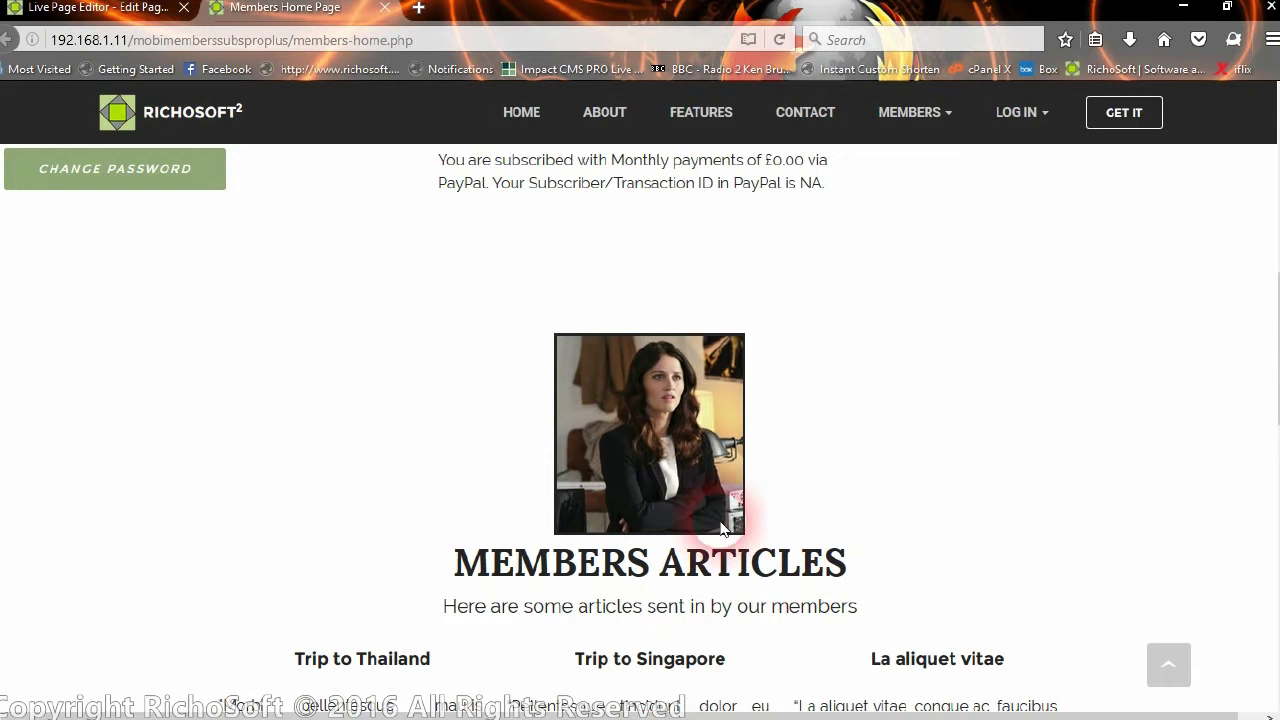
pyautogui.click(1226, 9)
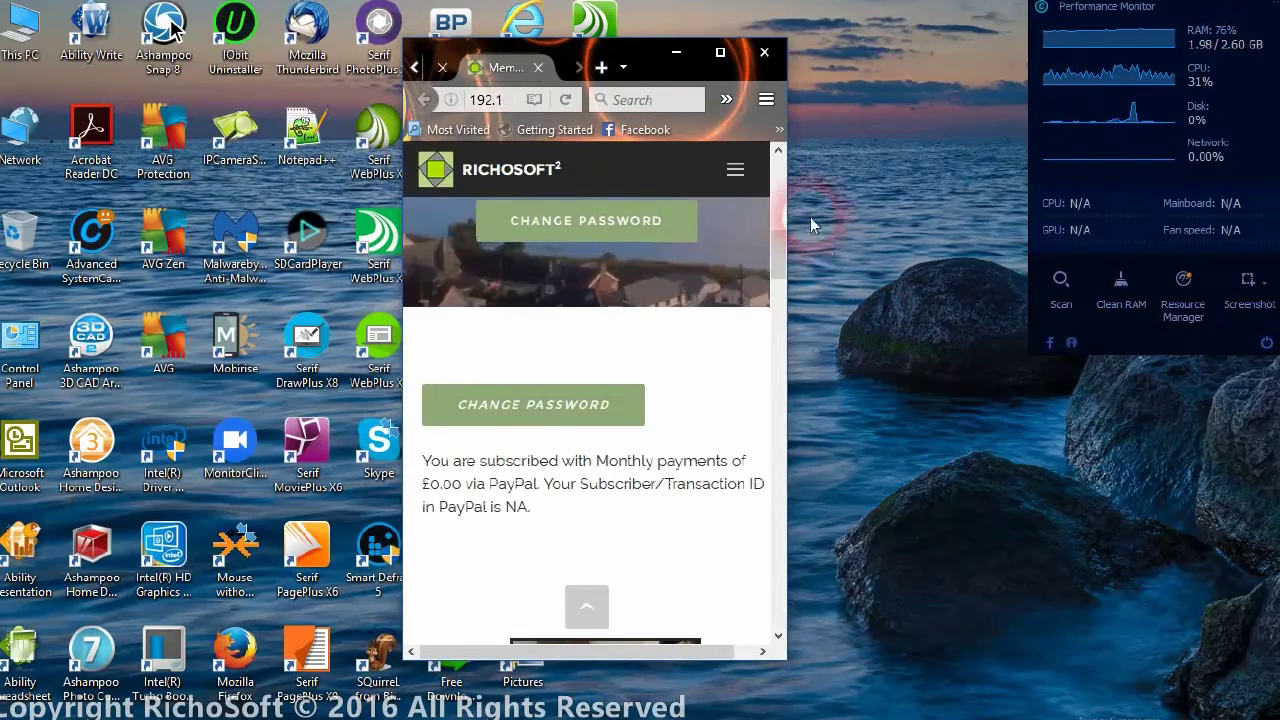
# Drag the page scrollbar to review the Members Home mobile layout down to the footer
pyautogui.moveTo(774, 243); pyautogui.dragTo(680, 309)
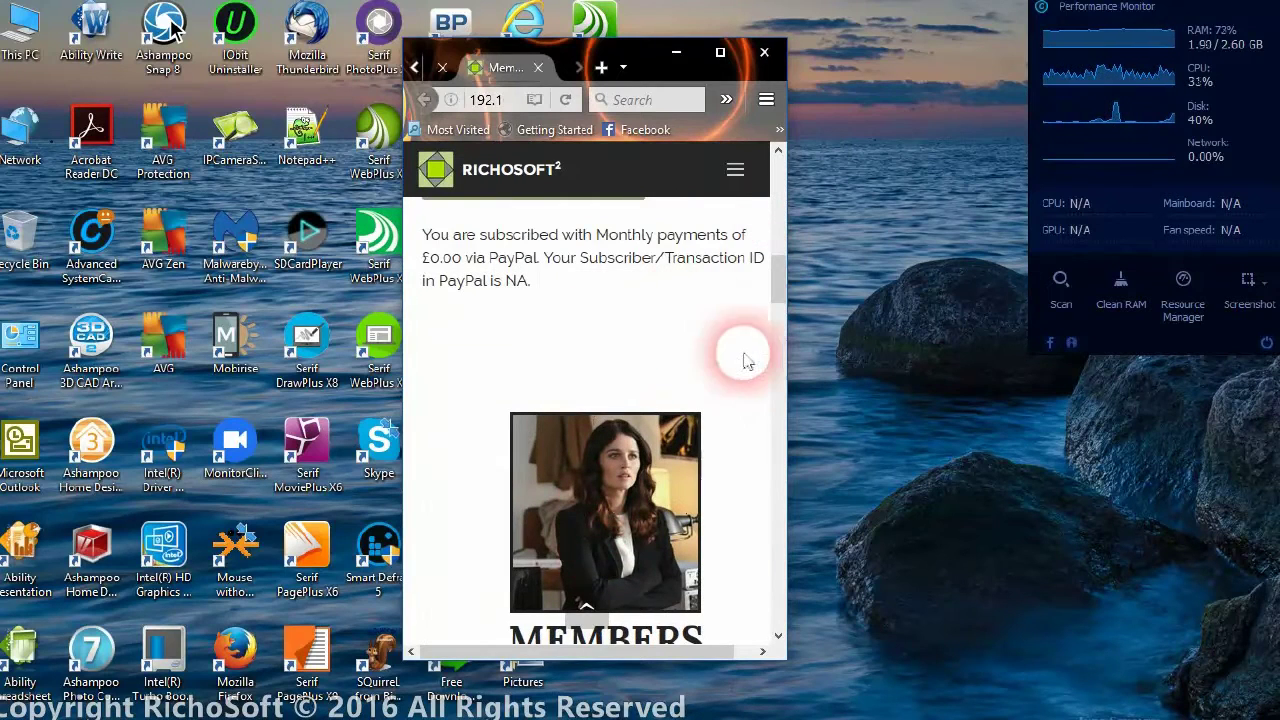
pyautogui.moveTo(771, 271)
pyautogui.mouseDown()
pyautogui.moveTo(774, 600)
pyautogui.moveTo(774, 262)
pyautogui.mouseUp()
# Maximize Firefox, scroll to the top and open the site's MEMBERS dropdown
pyautogui.click(719, 52)
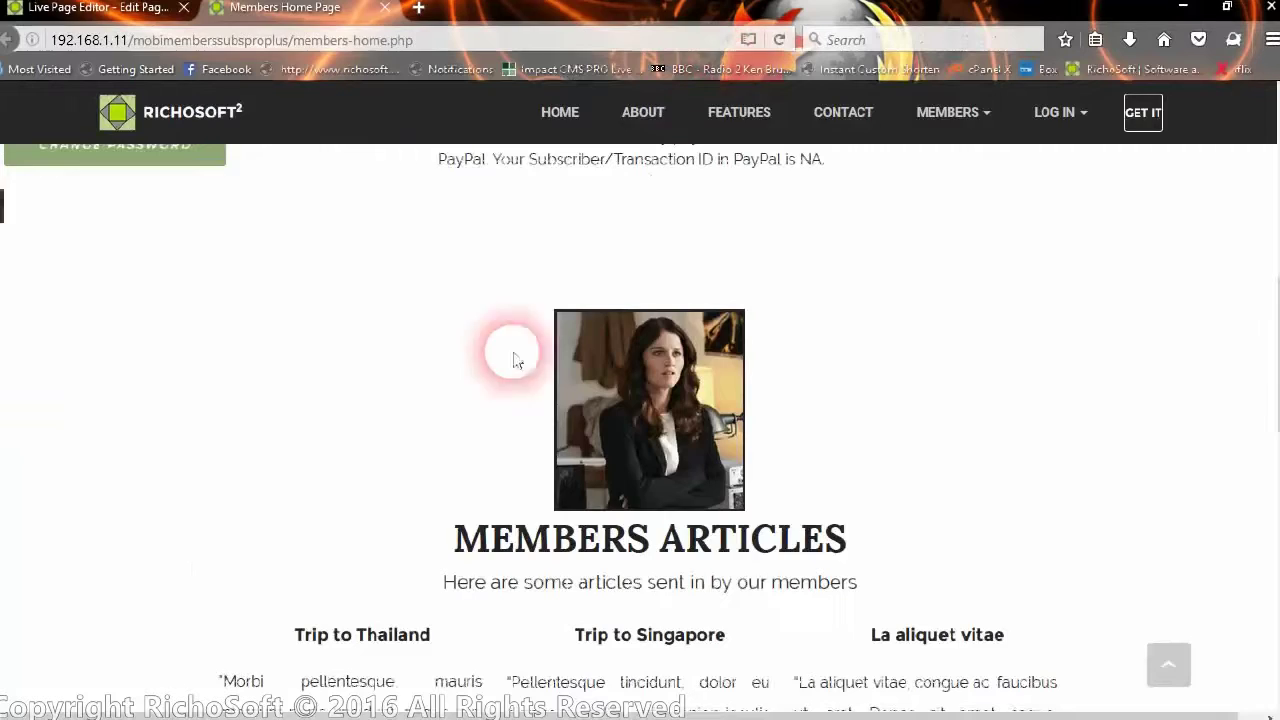
pyautogui.scroll(2, 822, 440)
pyautogui.scroll(5, 818, 440)
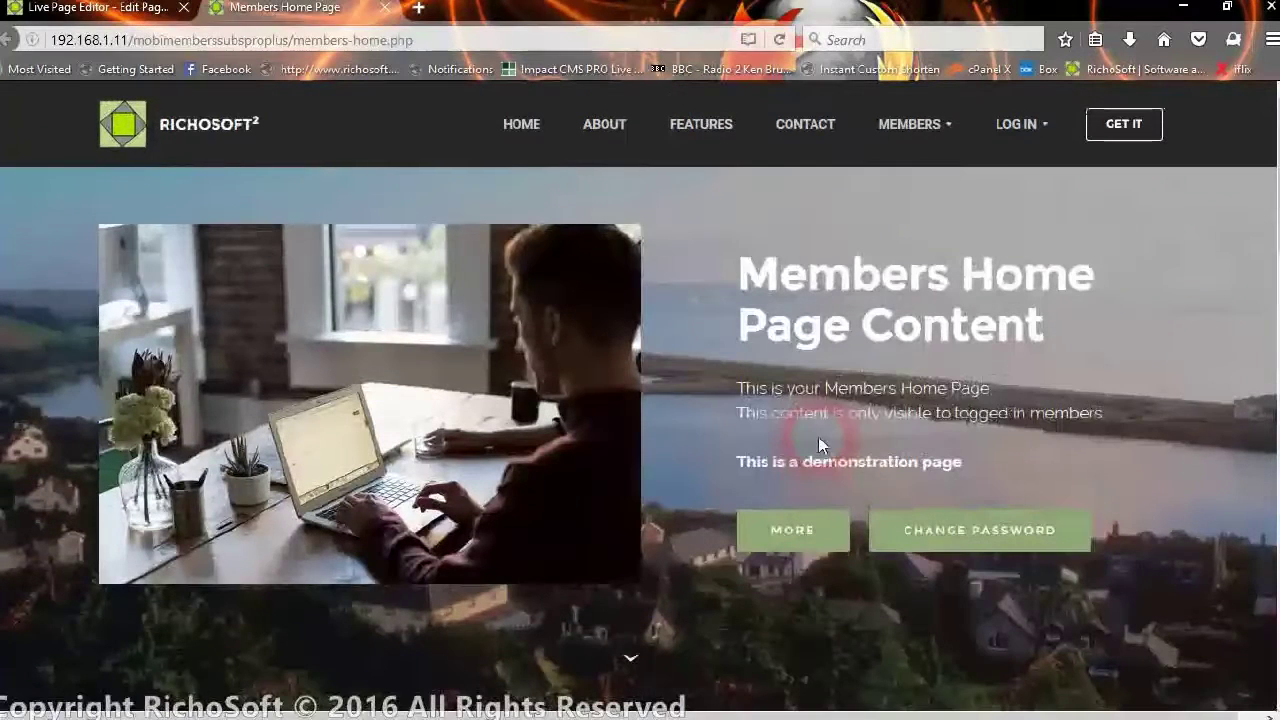
pyautogui.click(851, 596)
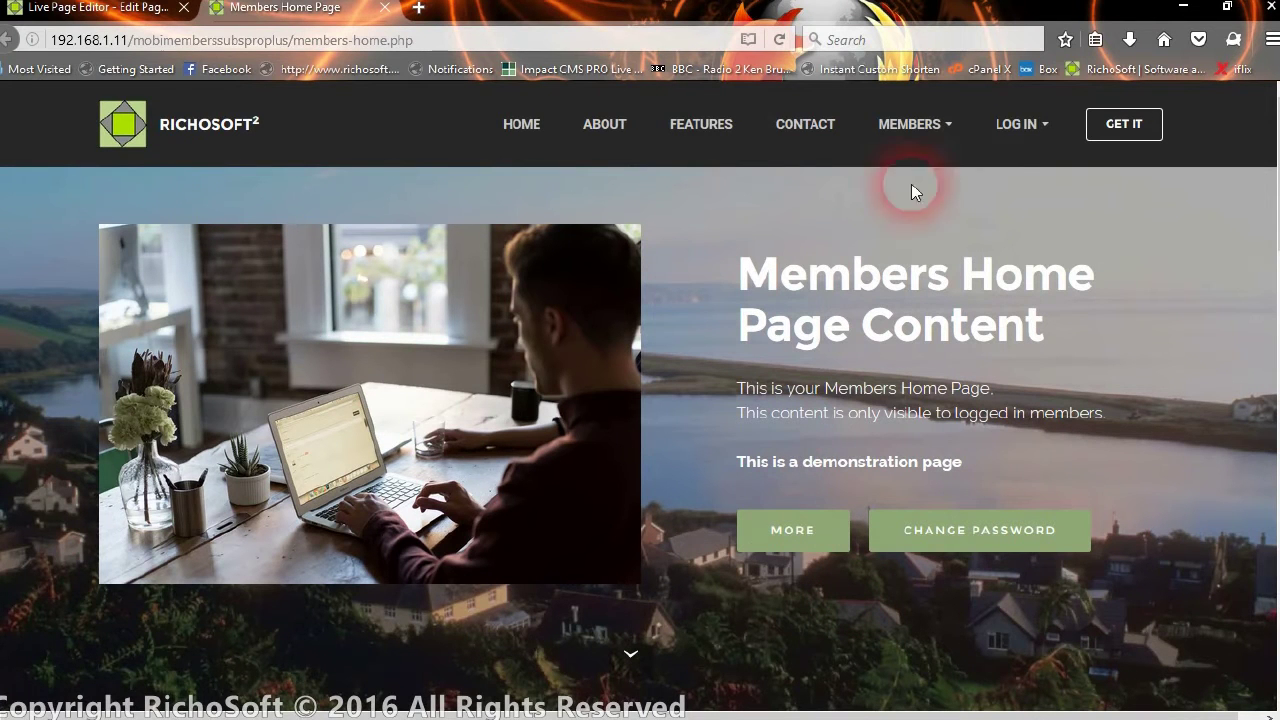
pyautogui.click(910, 125)
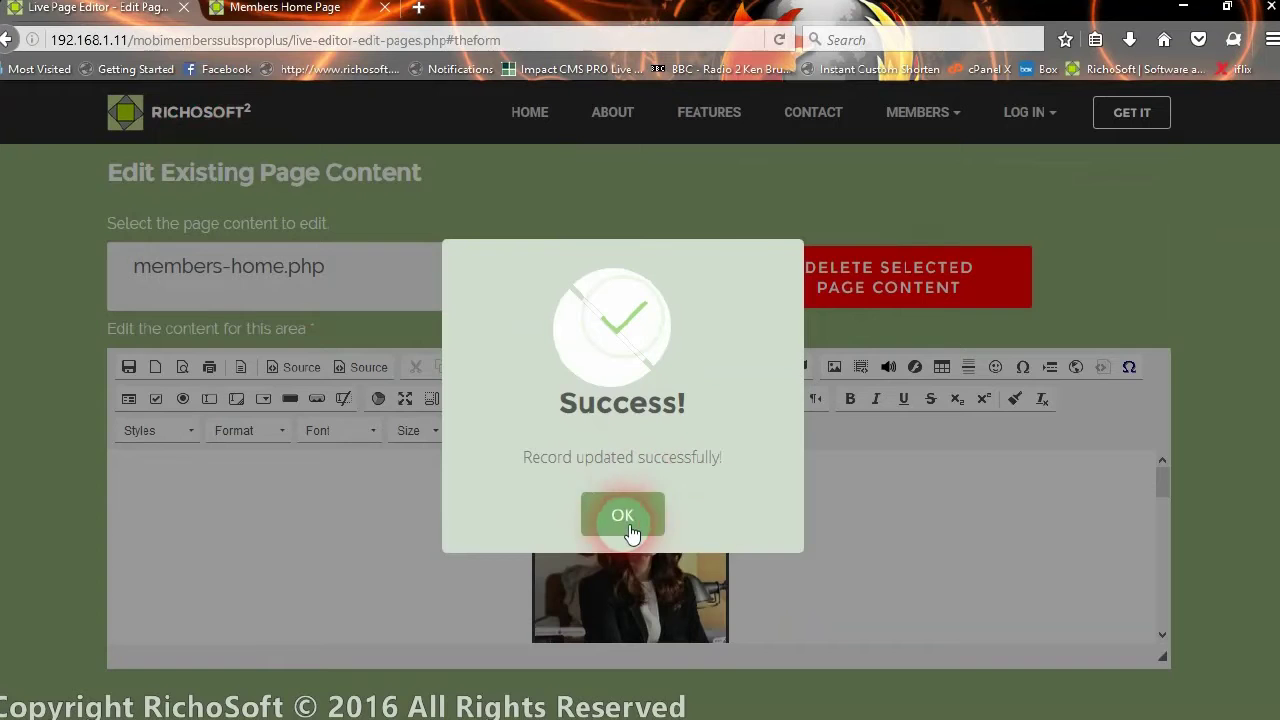
# Dismiss the save confirmation in the Live Page Editor, then open Sample Non-members with CMS
pyautogui.click(625, 520)
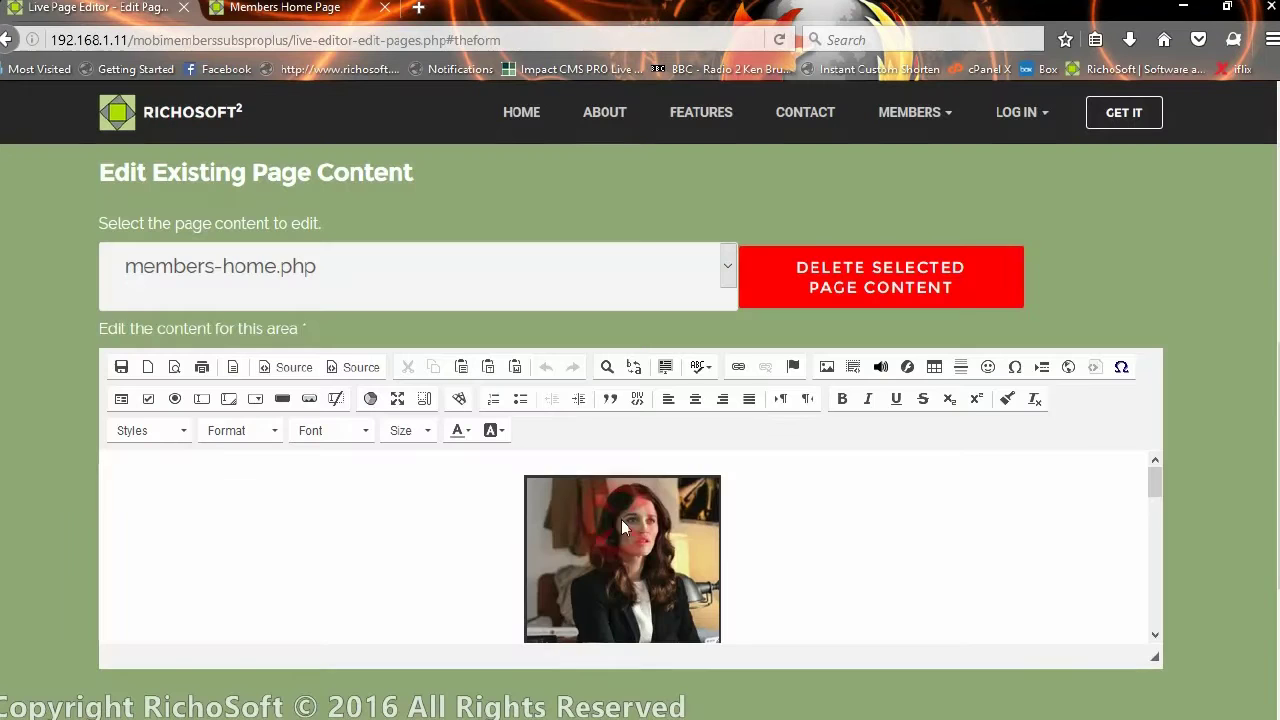
pyautogui.scroll(-3, 743, 606)
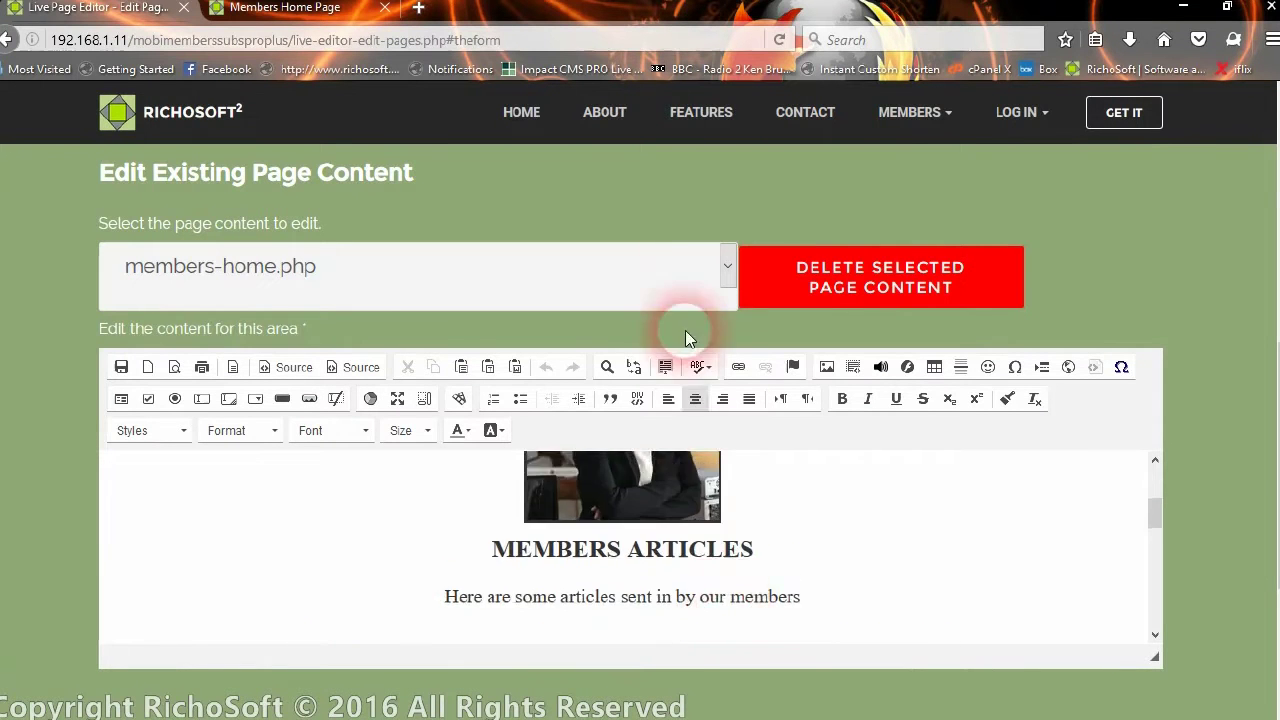
pyautogui.click(300, 9)
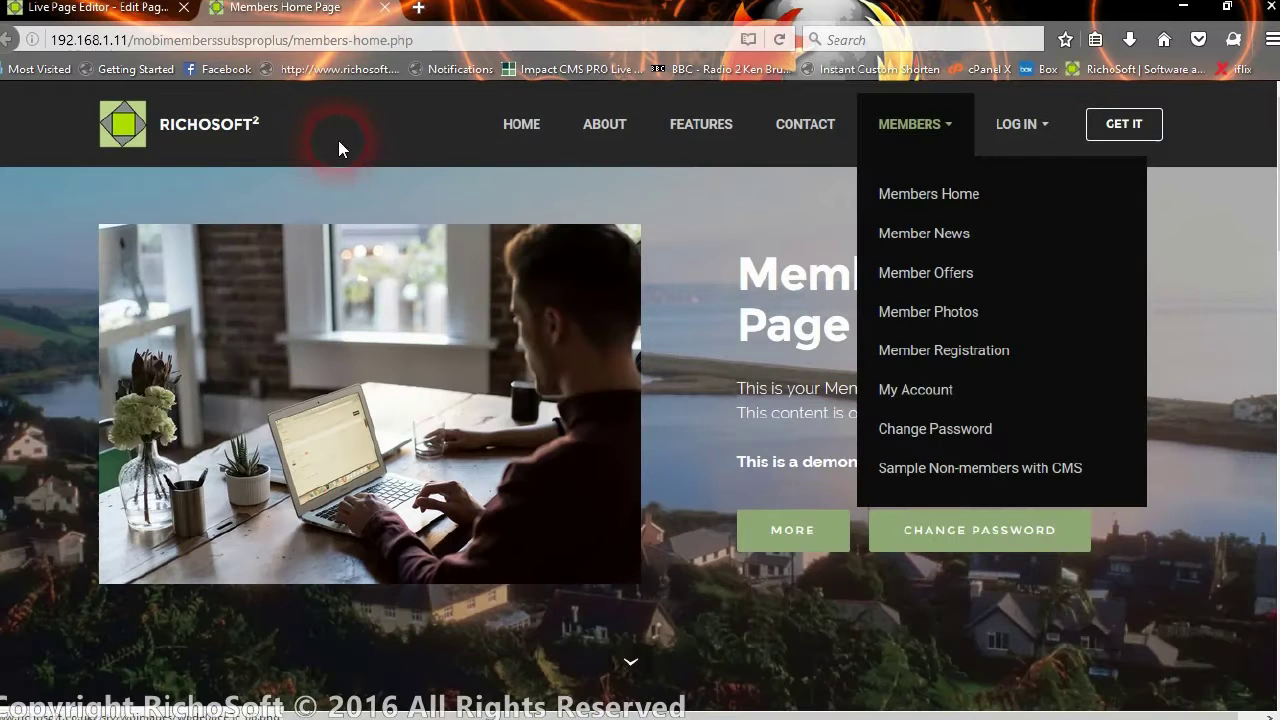
pyautogui.click(960, 462)
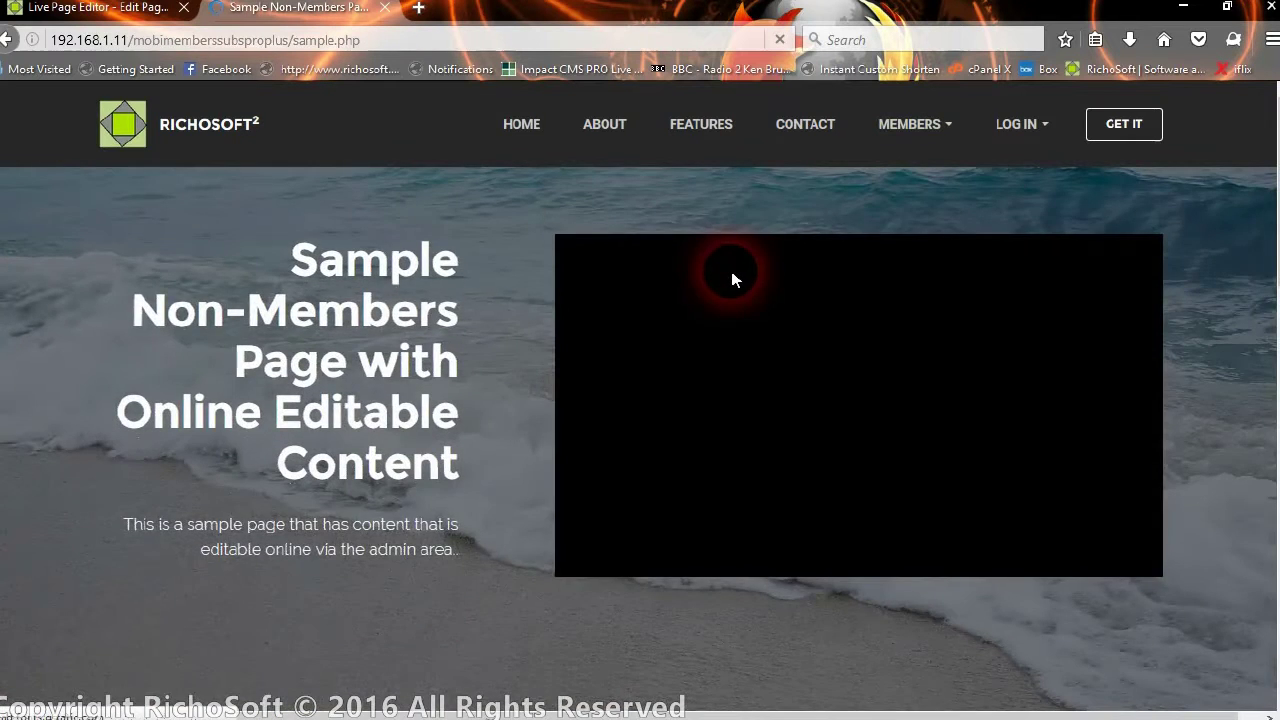
# Scroll through the sample.php page and back up, then return to the Live Page Editor tab
pyautogui.scroll(-3, 731, 290)
pyautogui.scroll(-5, 730, 295)
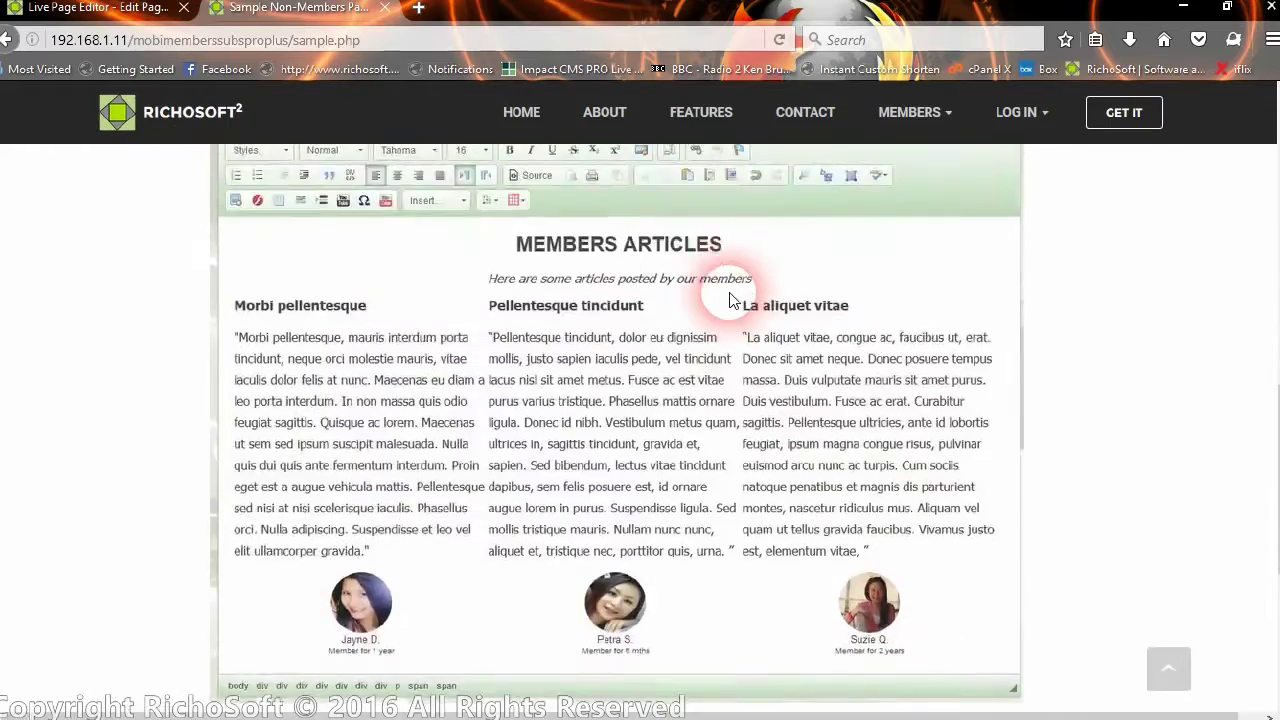
pyautogui.scroll(-2, 730, 300)
pyautogui.scroll(4, 730, 305)
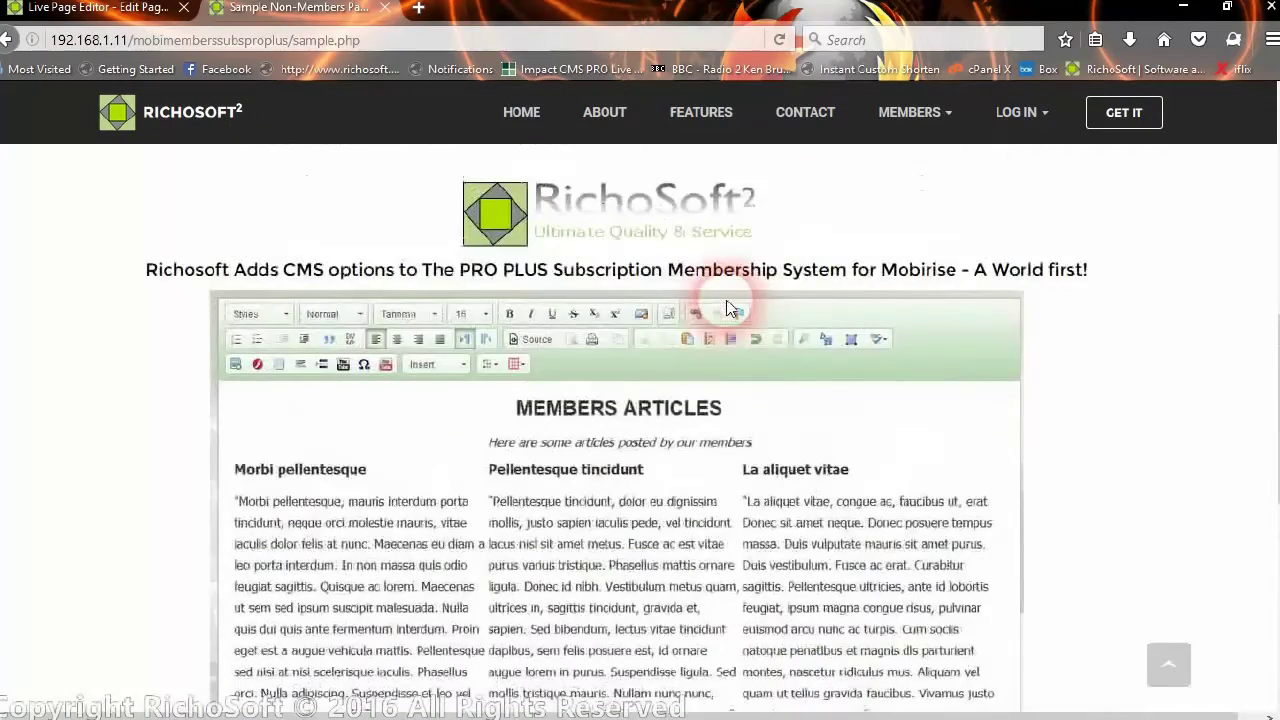
pyautogui.scroll(6, 727, 309)
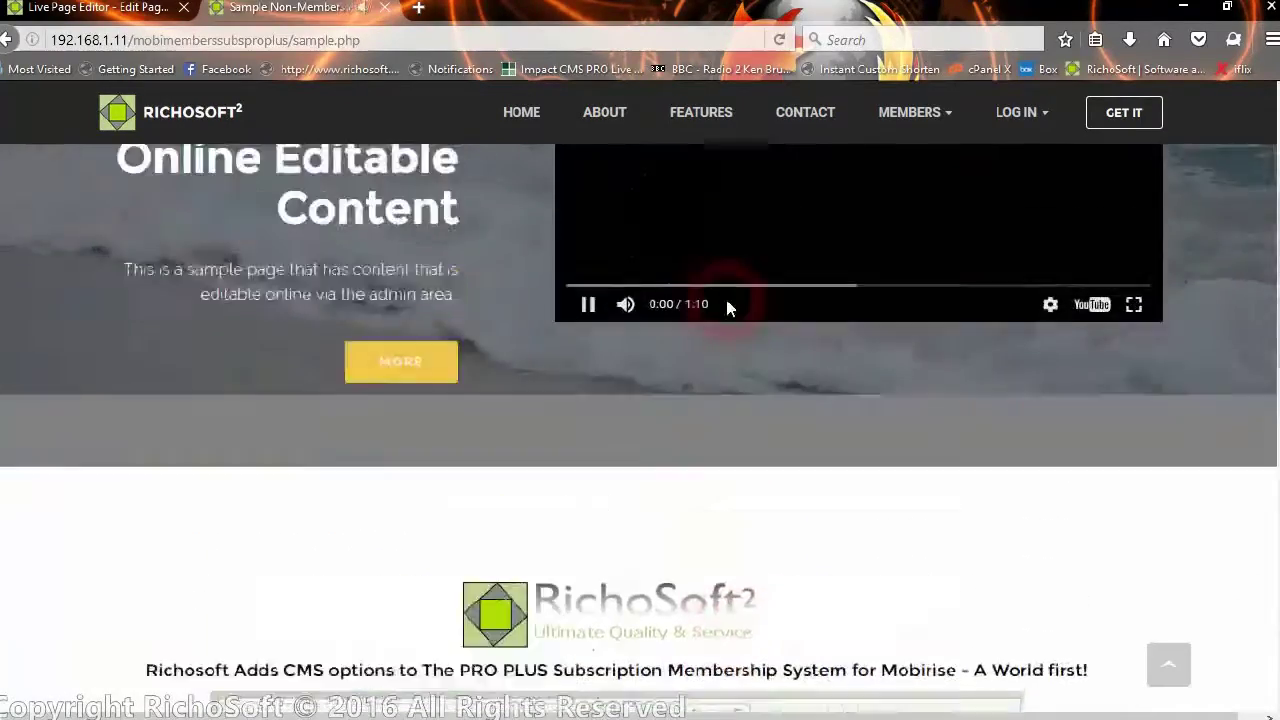
pyautogui.scroll(2, 725, 295)
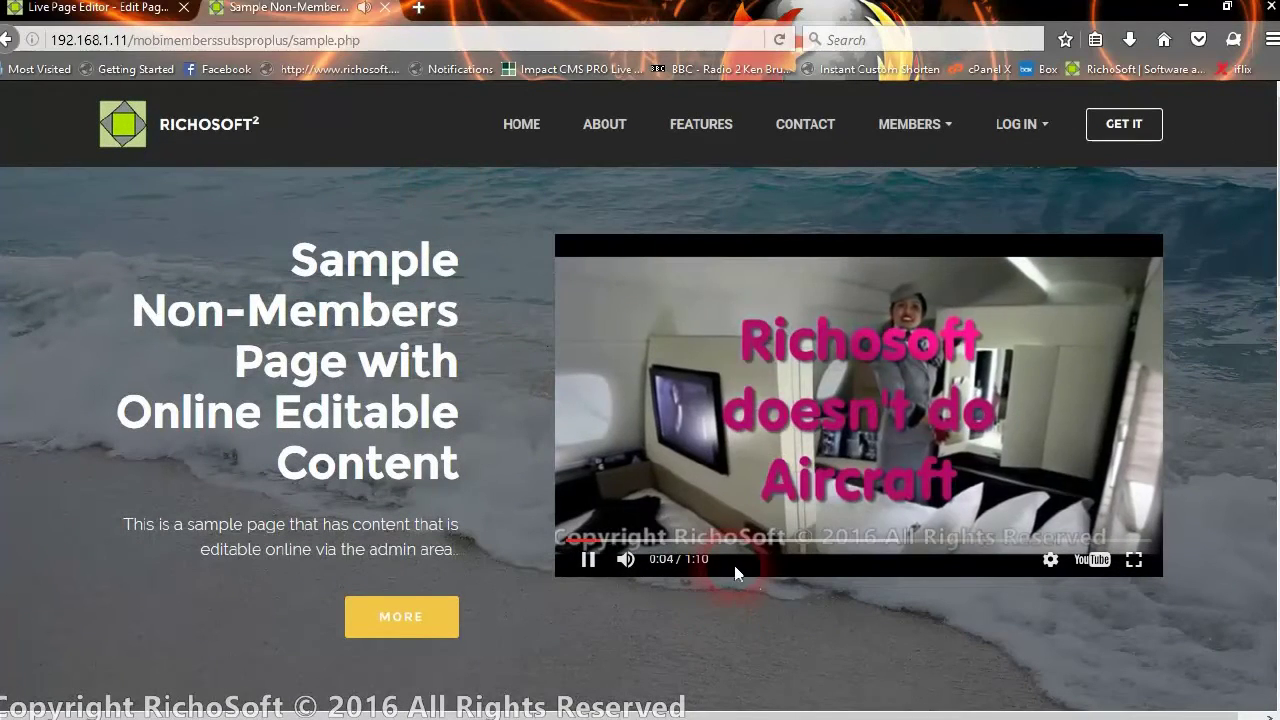
pyautogui.scroll(-4, 734, 610)
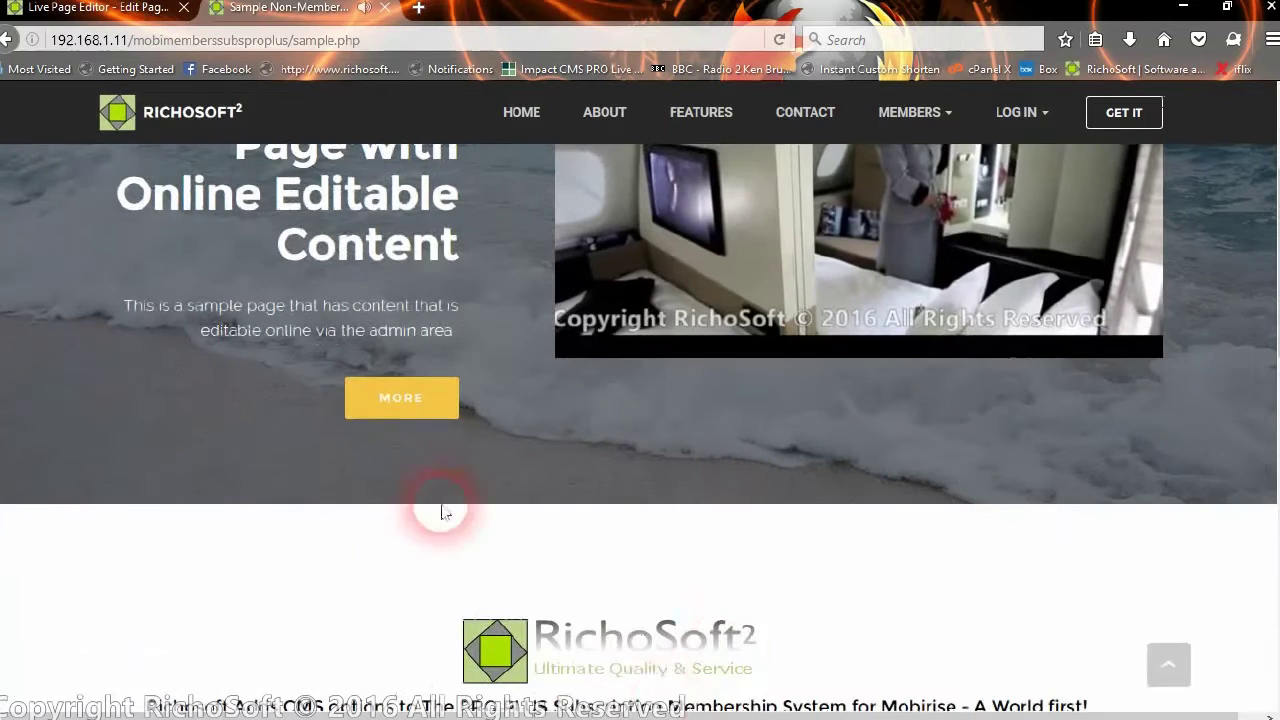
pyautogui.scroll(-4, 755, 650)
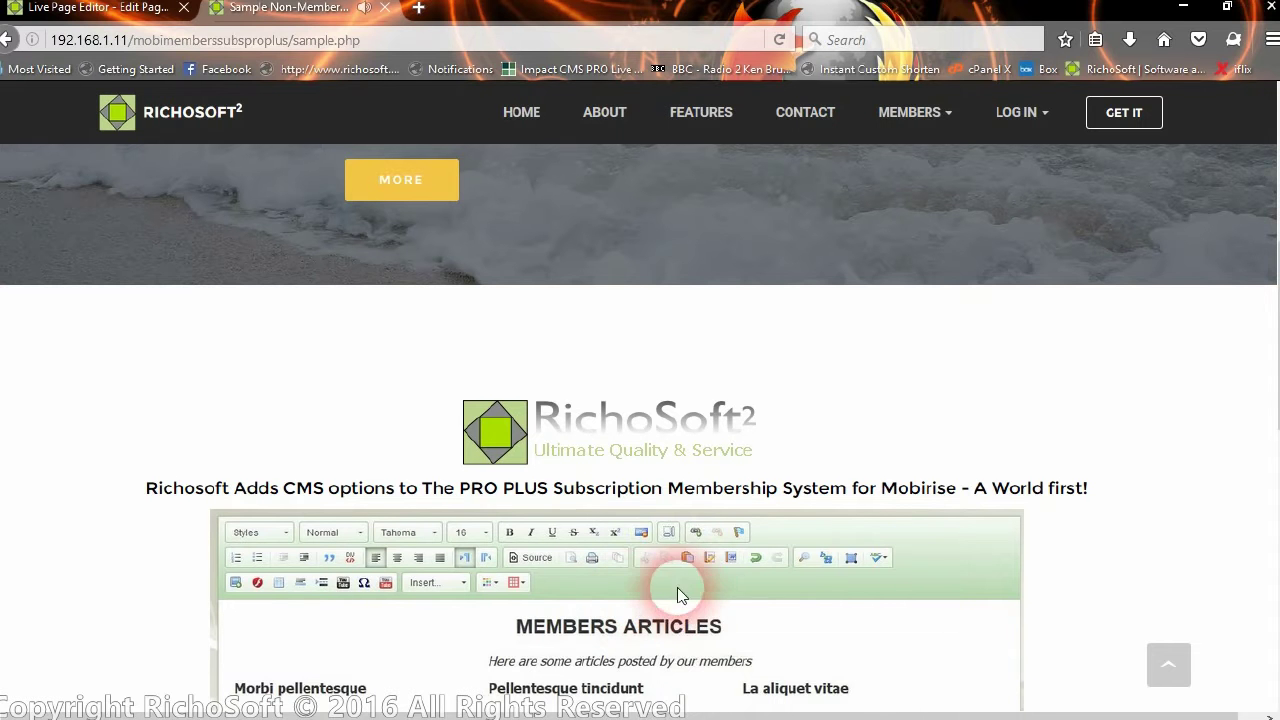
pyautogui.scroll(8, 702, 507)
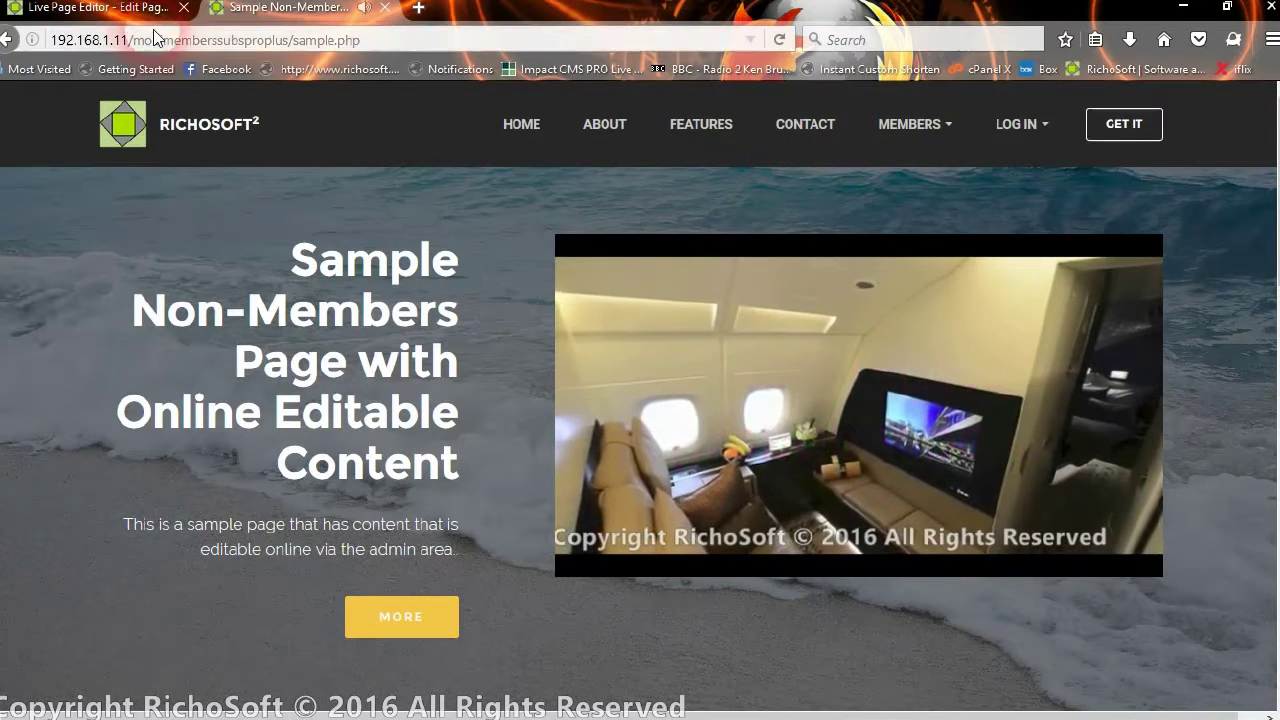
pyautogui.click(73, 28)
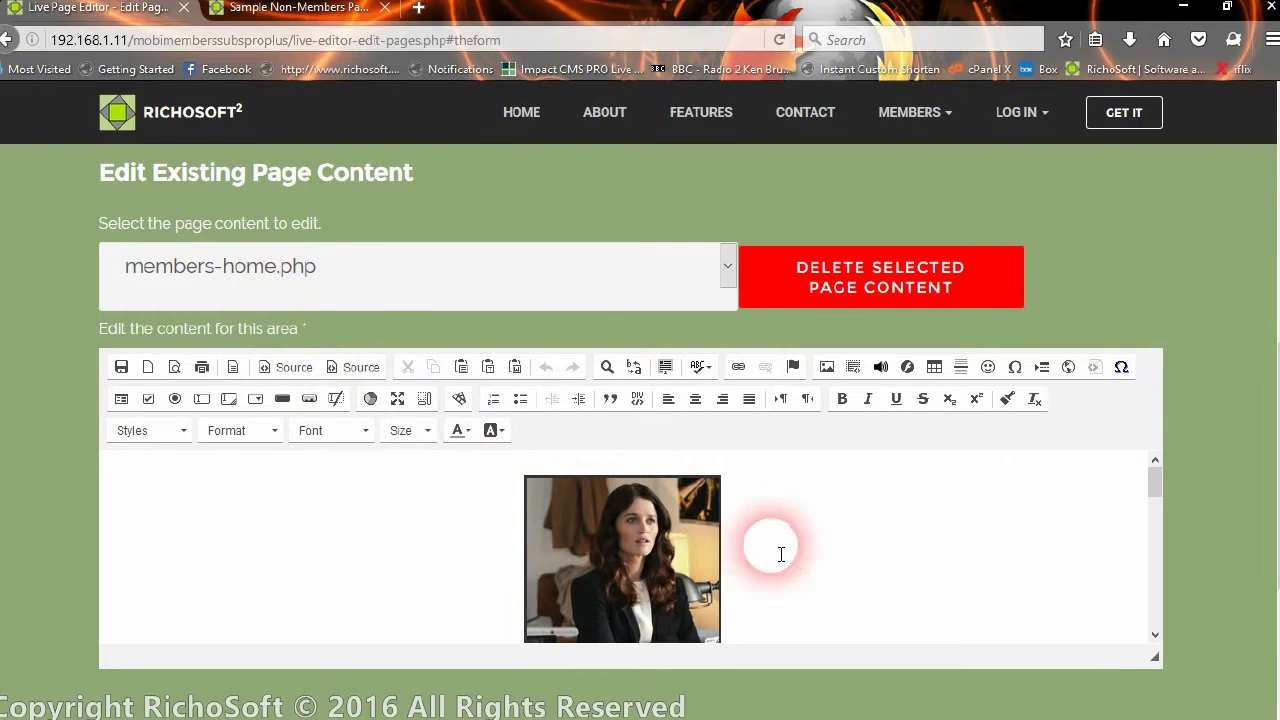
# Load sample.php from the editable pages list into the content editor
pyautogui.click(725, 267)
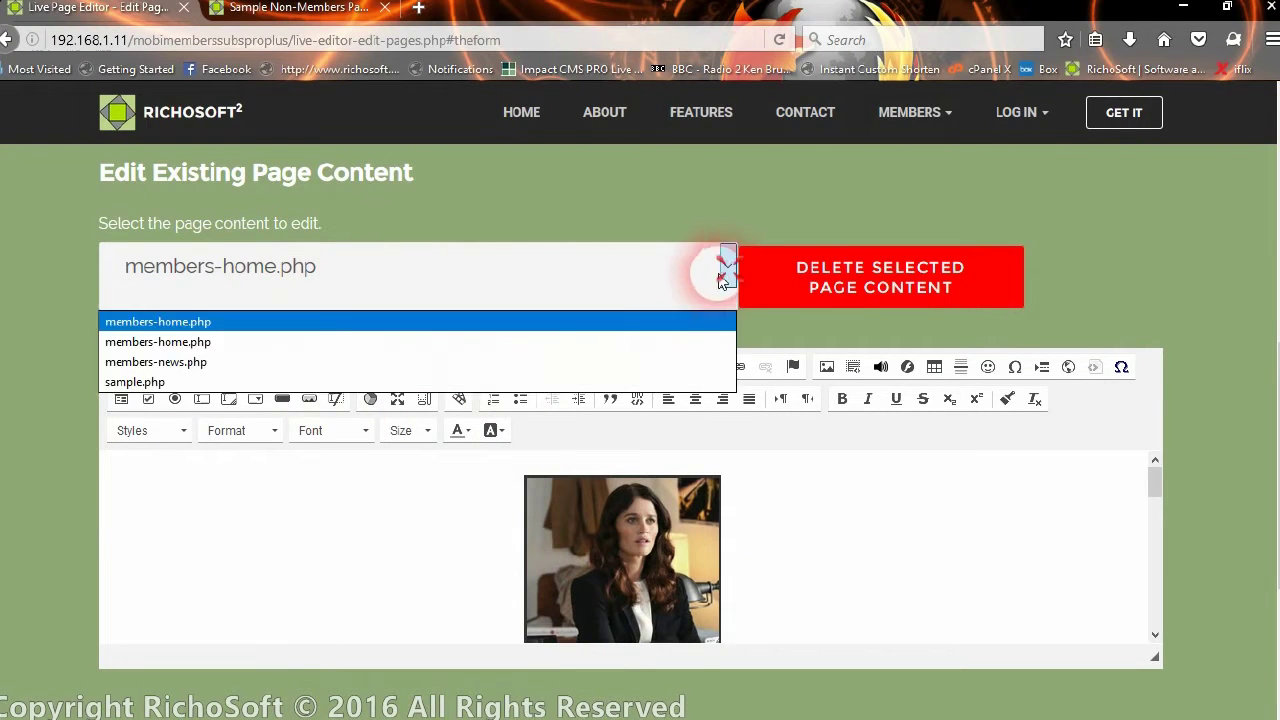
pyautogui.click(135, 382)
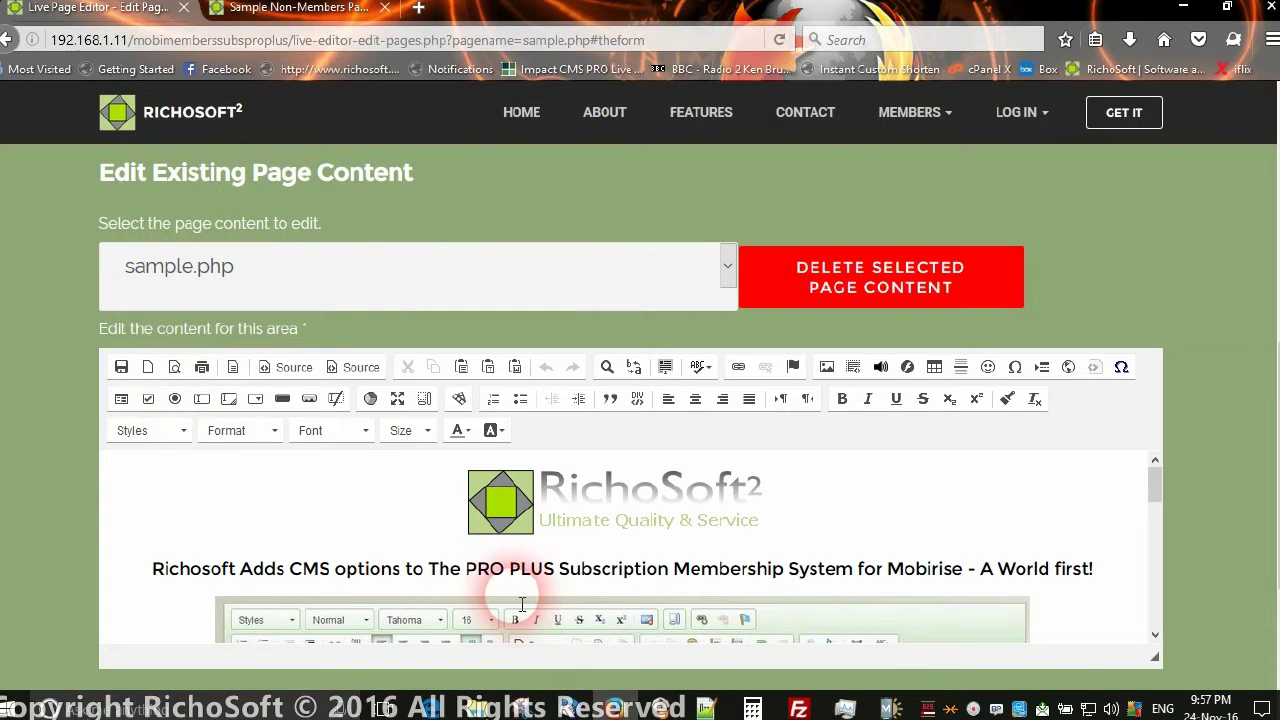
pyautogui.moveTo(1157, 477)
pyautogui.mouseDown()
pyautogui.moveTo(1155, 616)
pyautogui.moveTo(1152, 470)
pyautogui.mouseUp()
pyautogui.click(1015, 516)
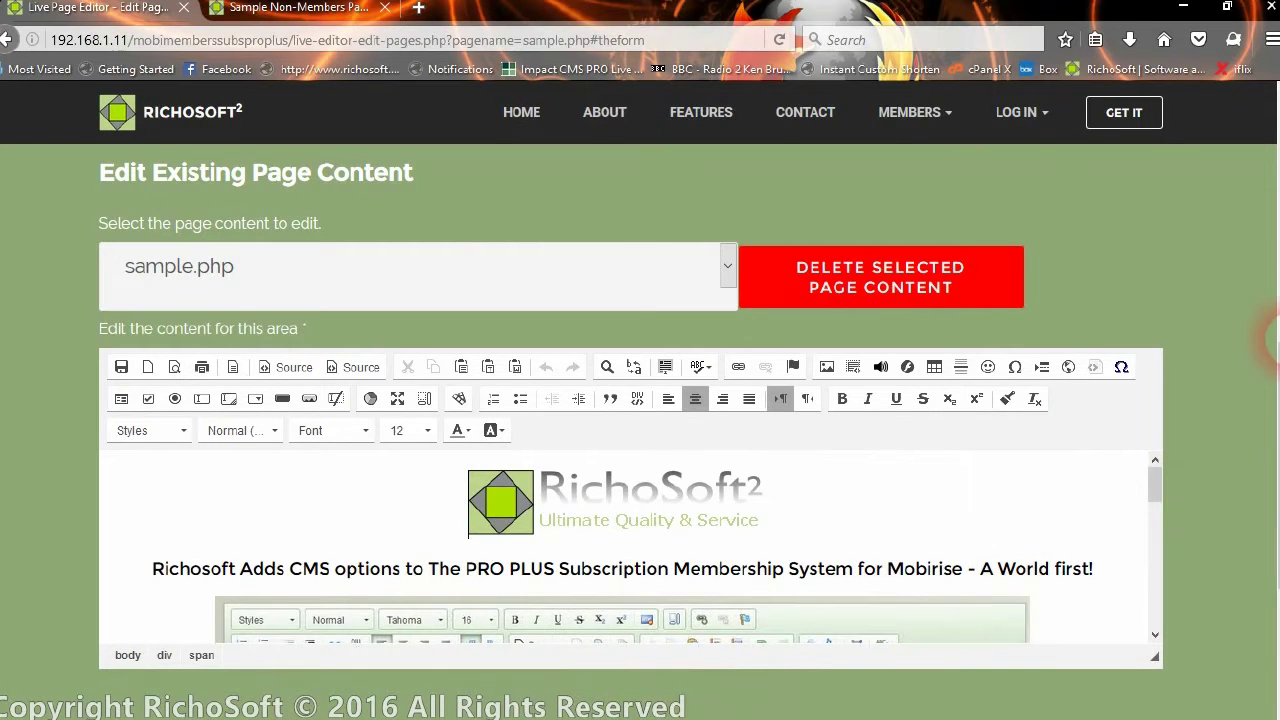
# Drag the editor's resize handle down so the full articles and photos fit
pyautogui.moveTo(1275, 355); pyautogui.dragTo(1266, 434)
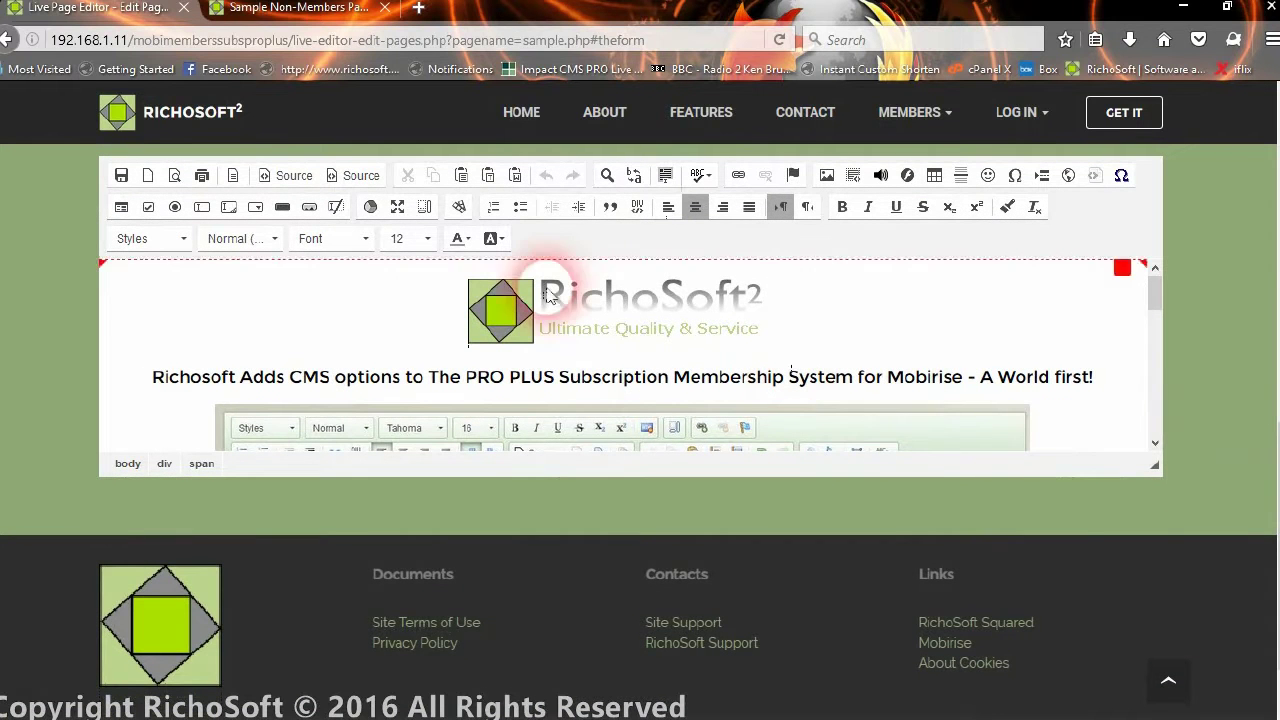
pyautogui.moveTo(1157, 473); pyautogui.dragTo(1150, 712)
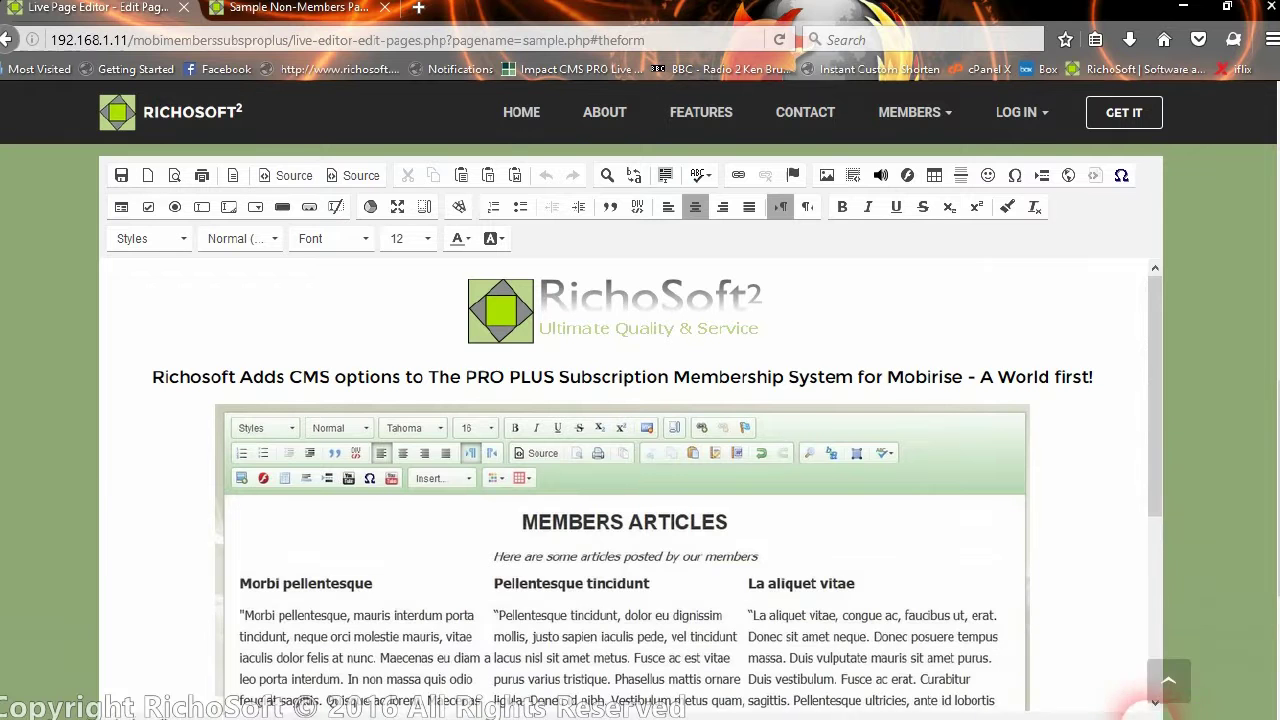
pyautogui.moveTo(1276, 447); pyautogui.dragTo(1276, 535)
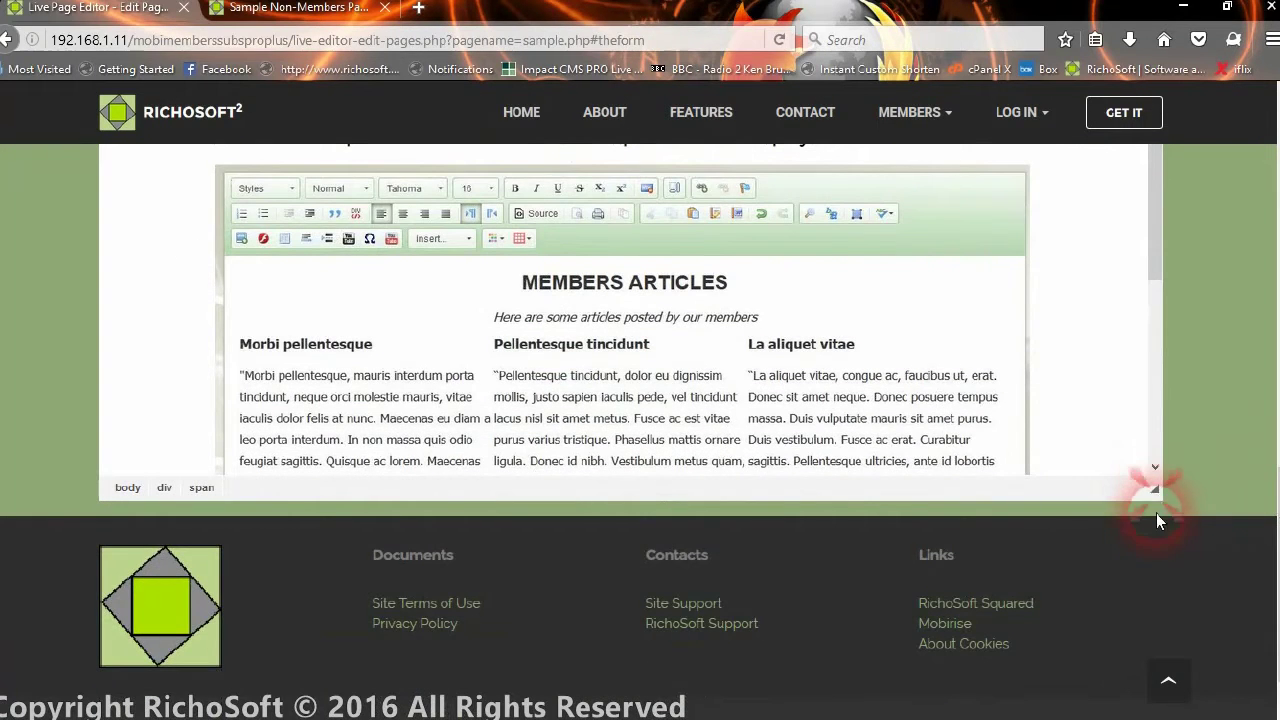
pyautogui.moveTo(1158, 497); pyautogui.dragTo(1208, 712)
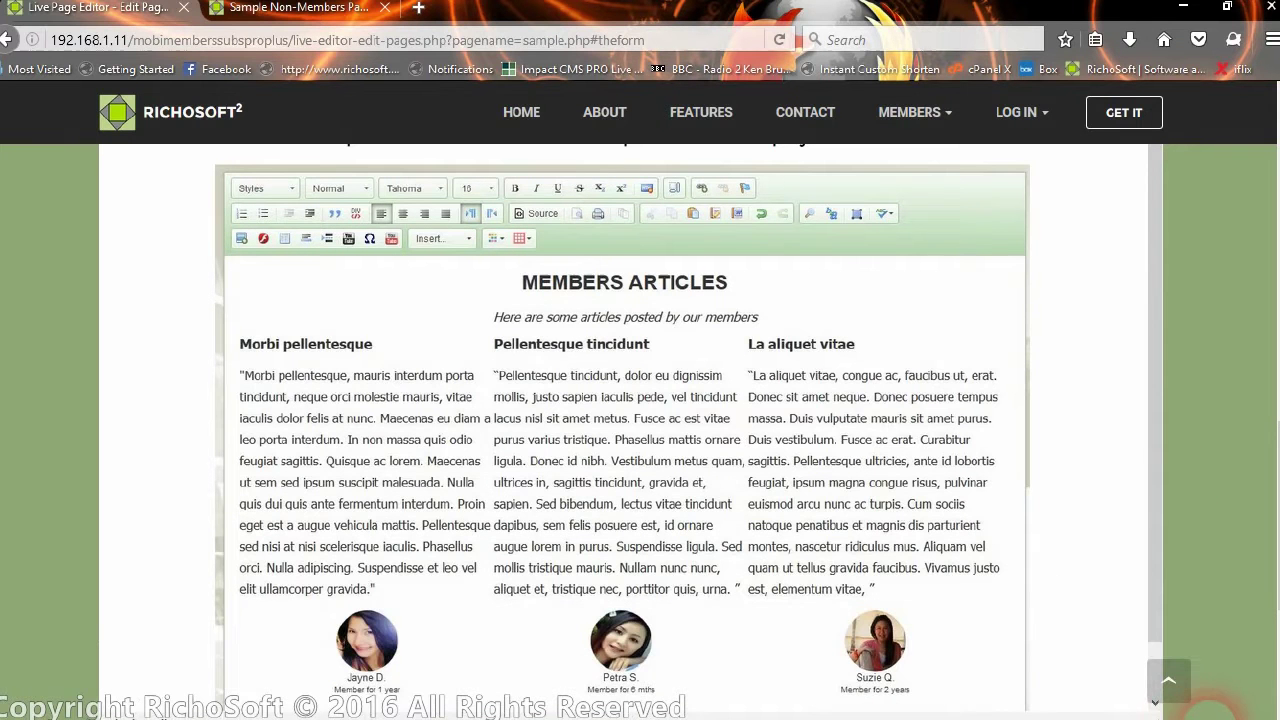
pyautogui.scroll(-5, 771, 343)
pyautogui.scroll(12, 697, 258)
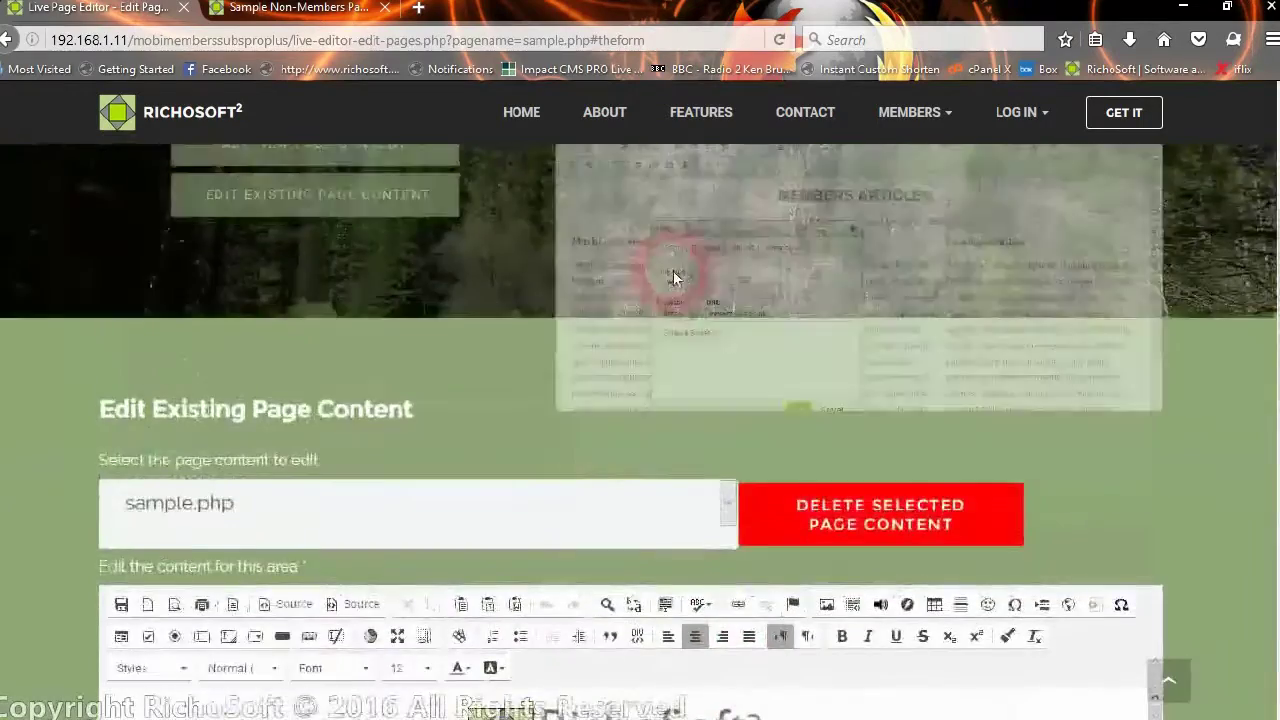
pyautogui.scroll(-4, 673, 278)
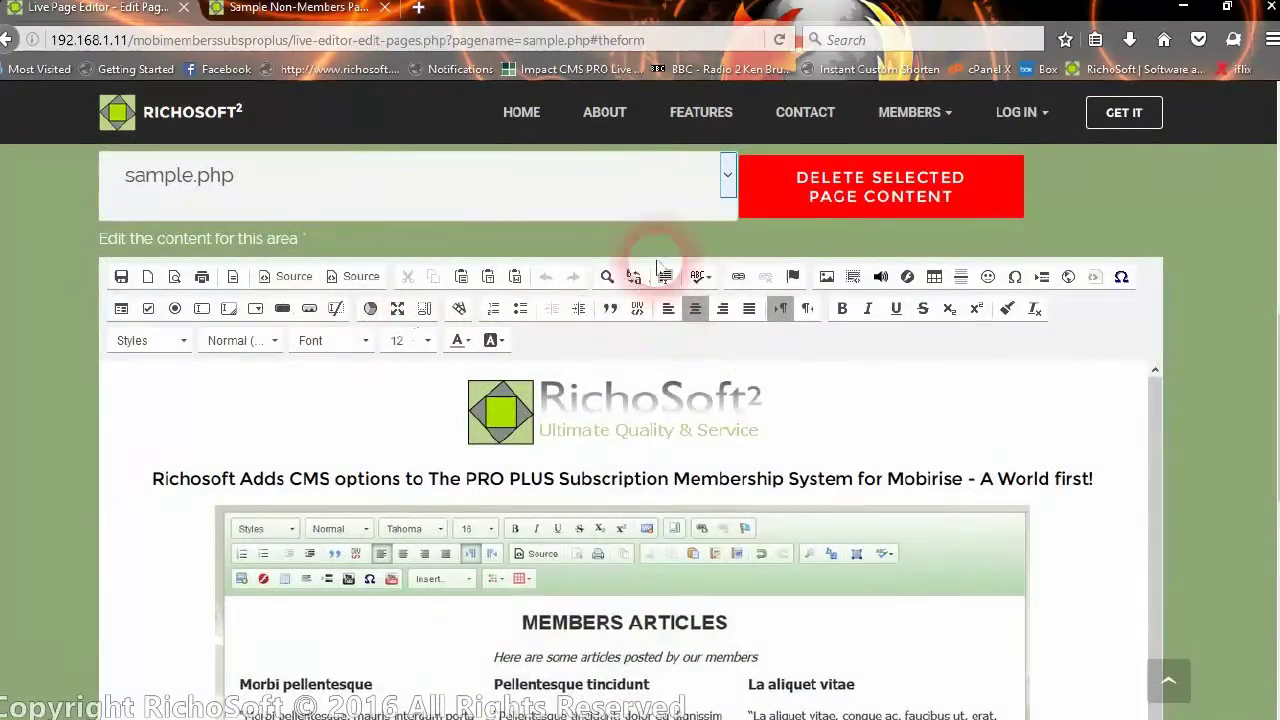
# Preview the link dialog's target choices and cancel without inserting a link
pyautogui.click(735, 278)
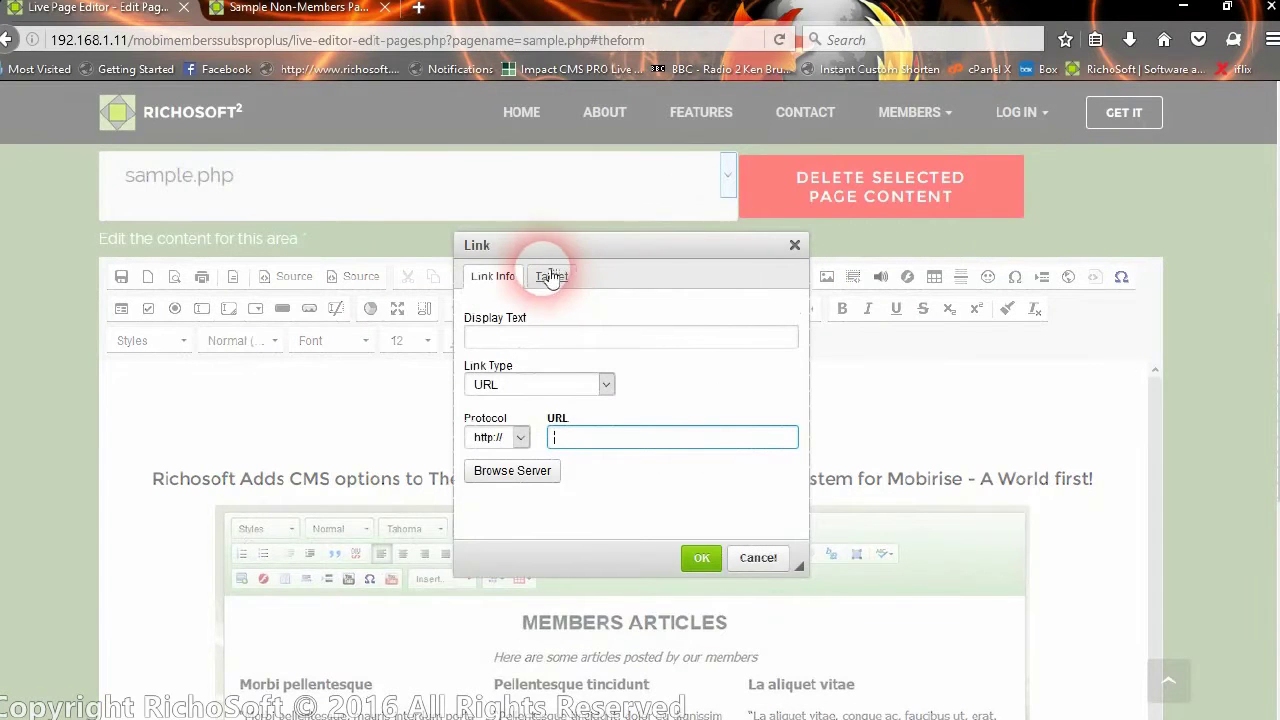
pyautogui.click(549, 279)
pyautogui.click(515, 337)
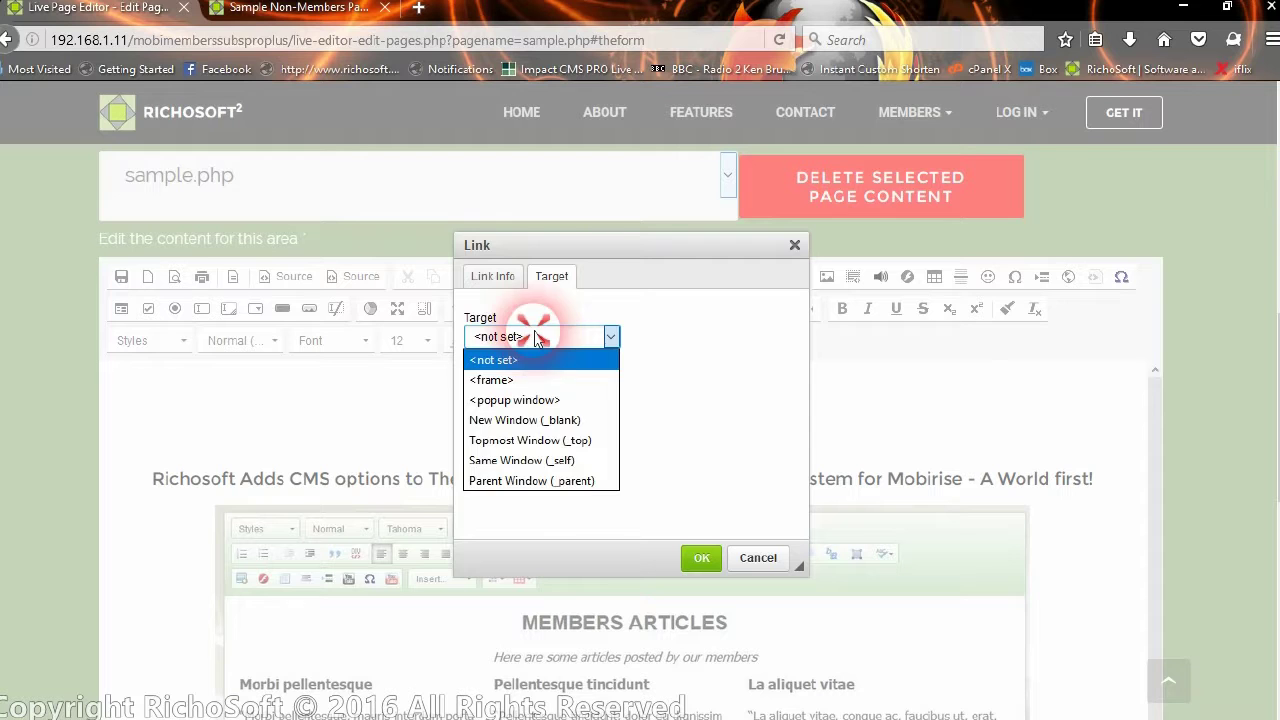
pyautogui.click(492, 279)
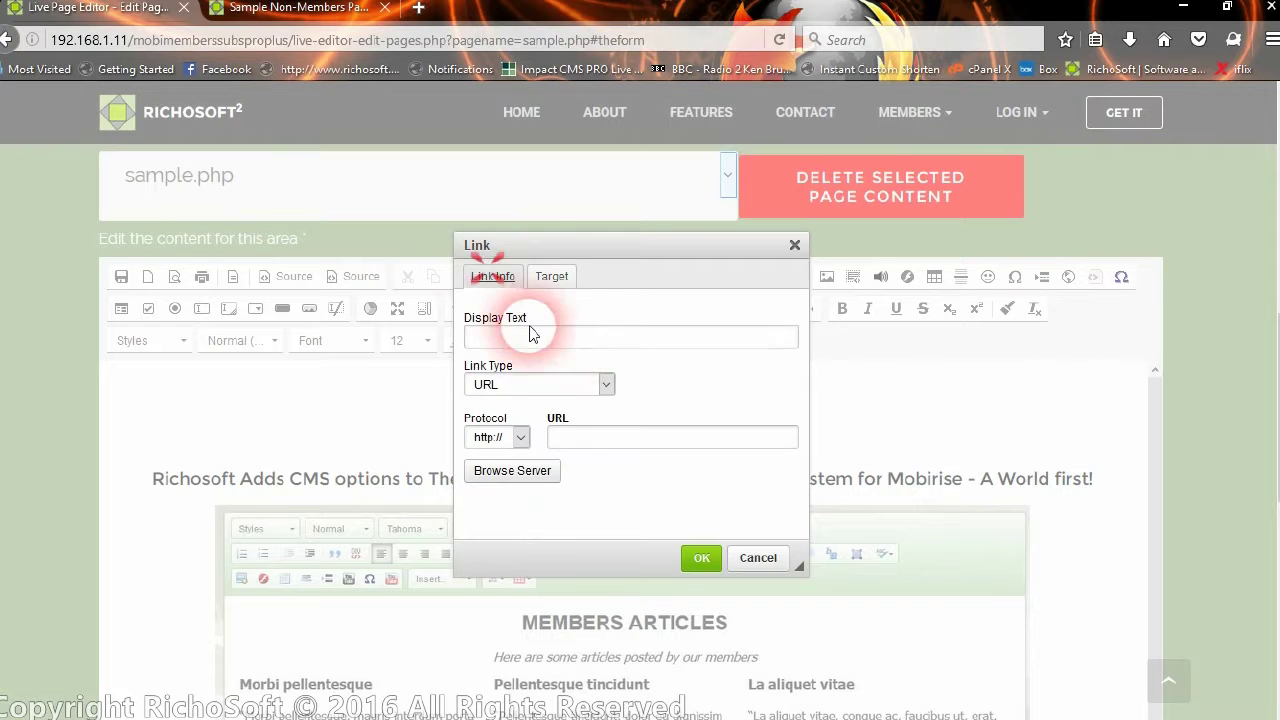
pyautogui.click(765, 560)
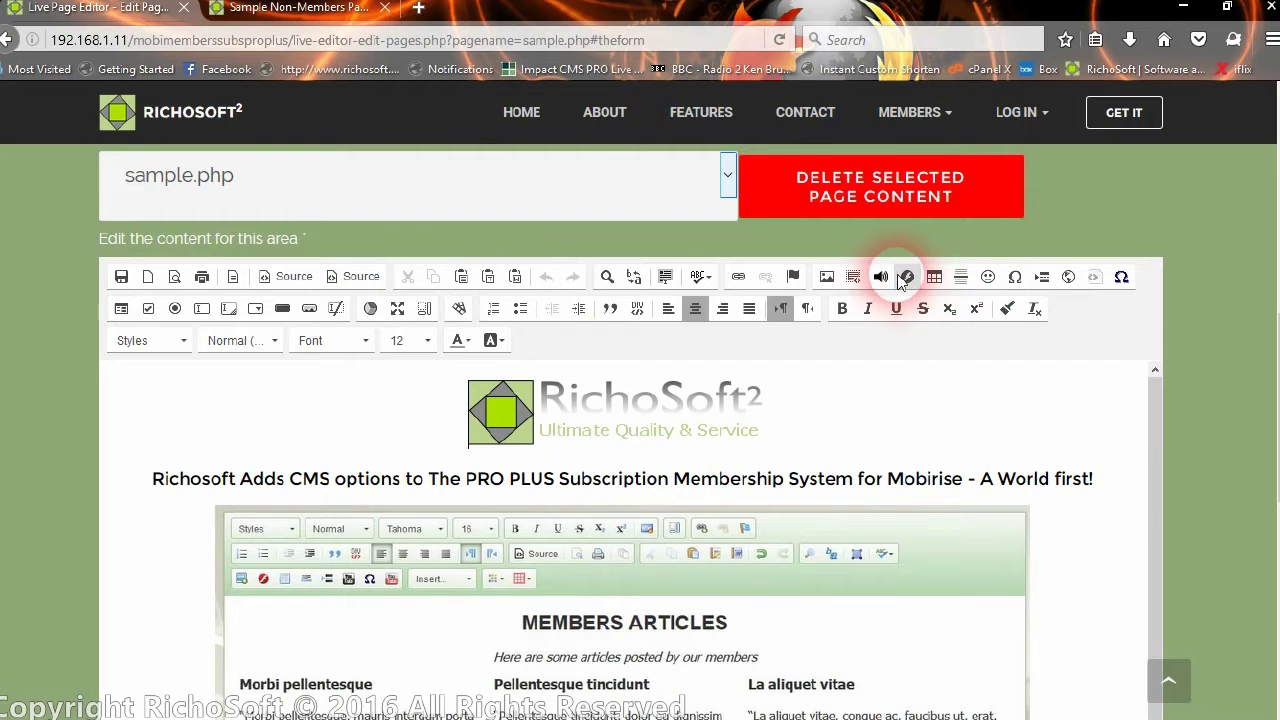
# Inspect the table's Advanced style width:500px, then discard the table settings
pyautogui.click(936, 280)
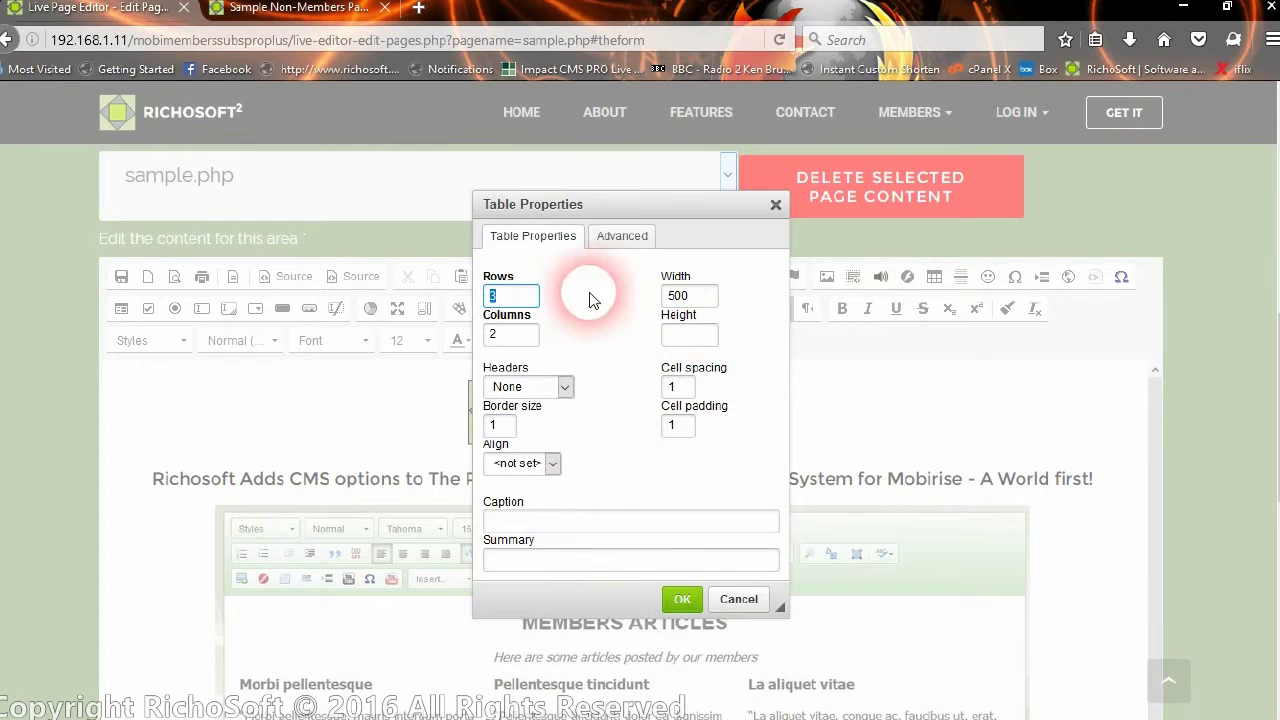
pyautogui.click(620, 235)
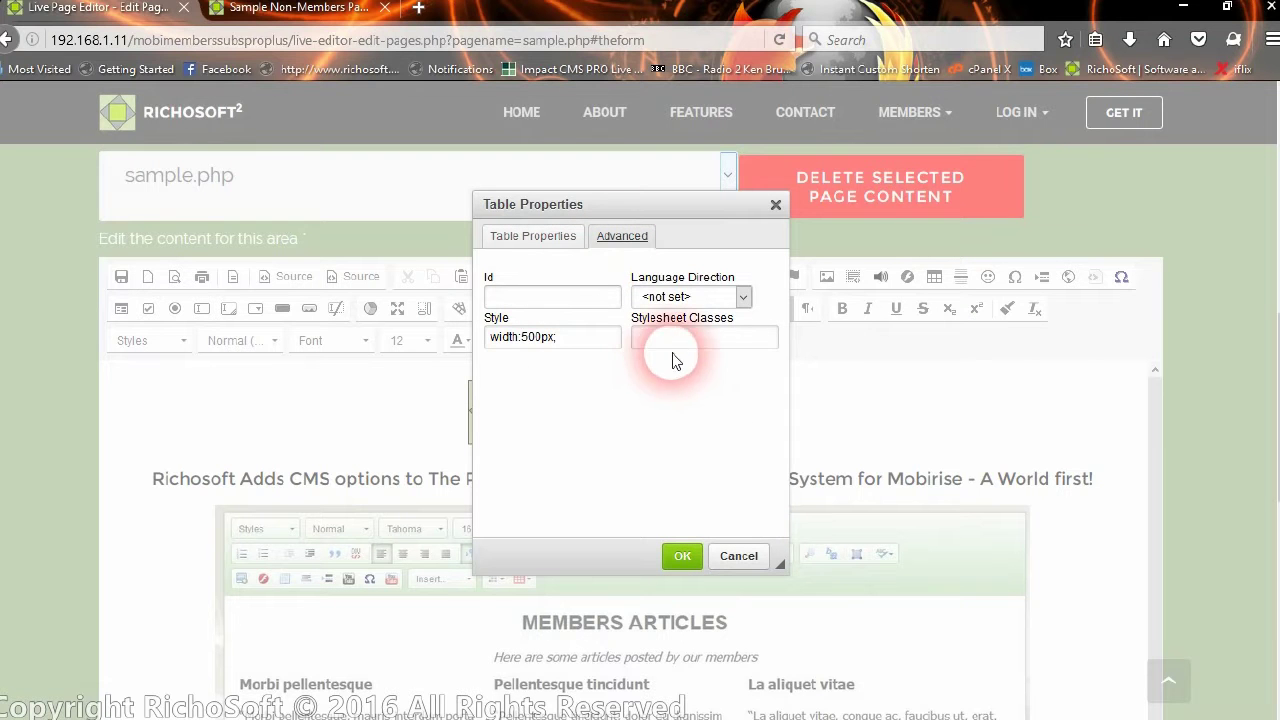
pyautogui.click(585, 337)
pyautogui.press('BackSpace')
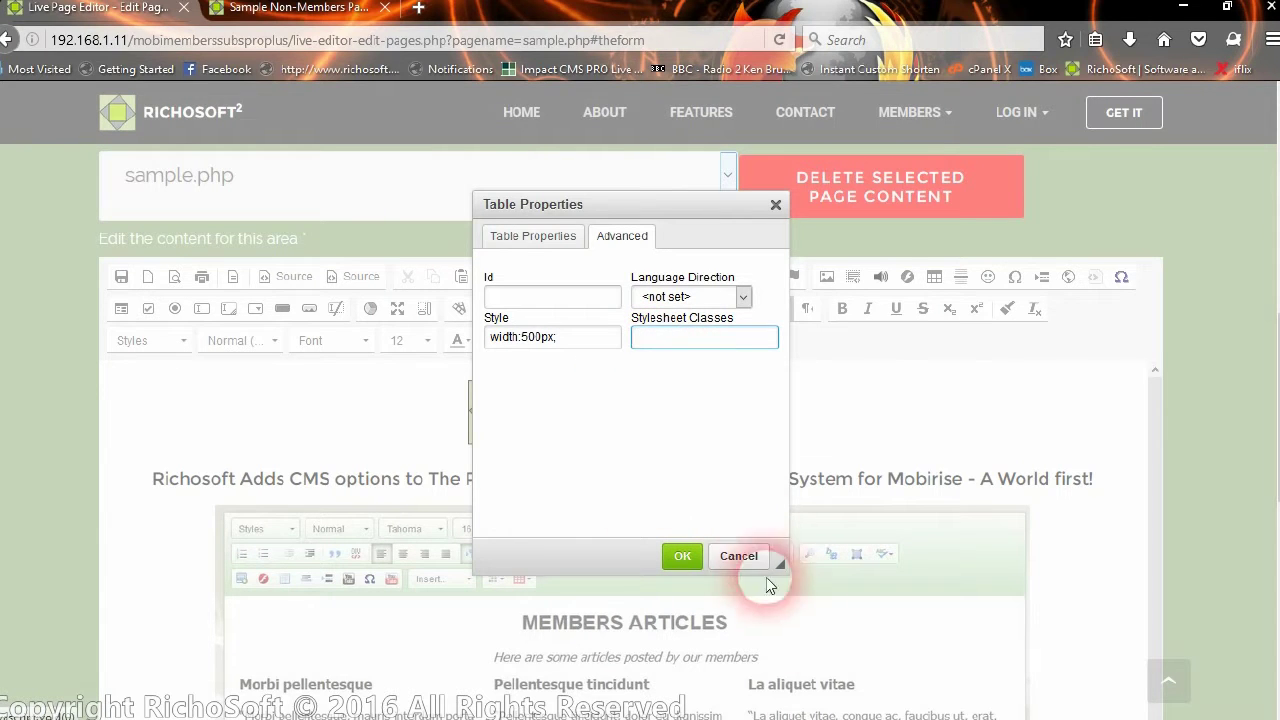
pyautogui.click(740, 556)
# Open the screenshot image's properties and close them without changes
pyautogui.doubleClick(690, 516)
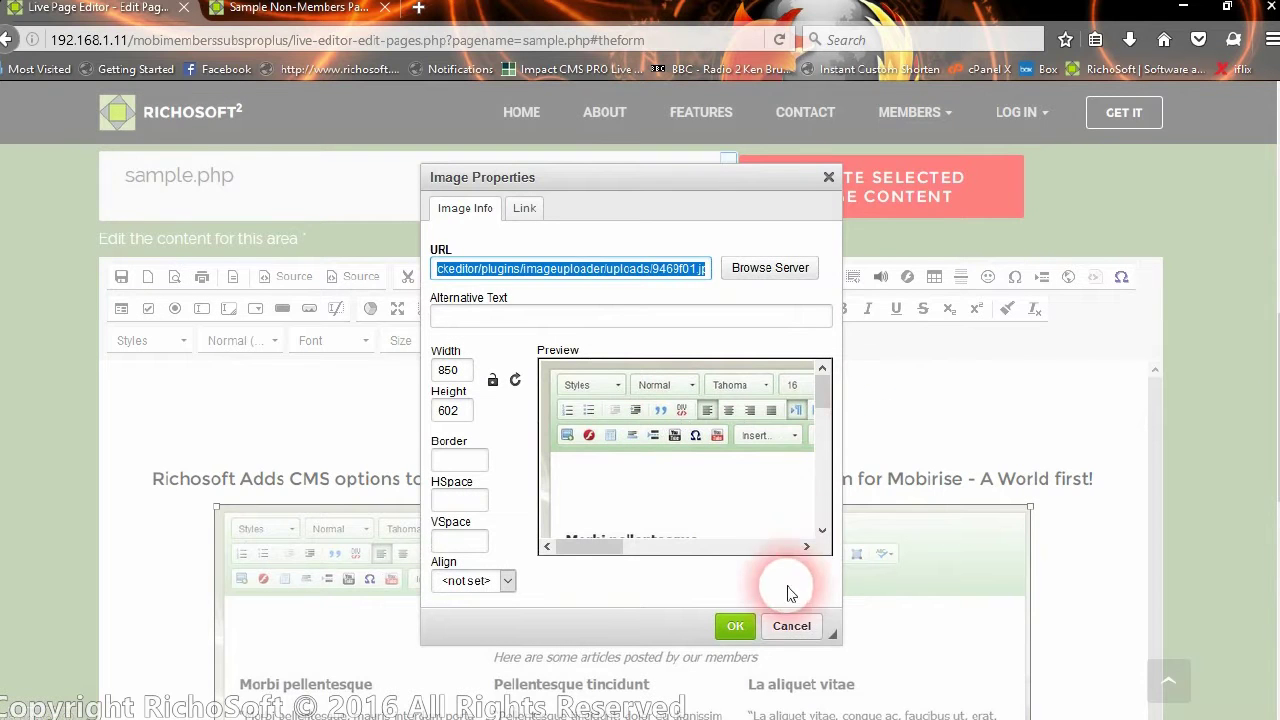
pyautogui.click(790, 622)
pyautogui.click(788, 626)
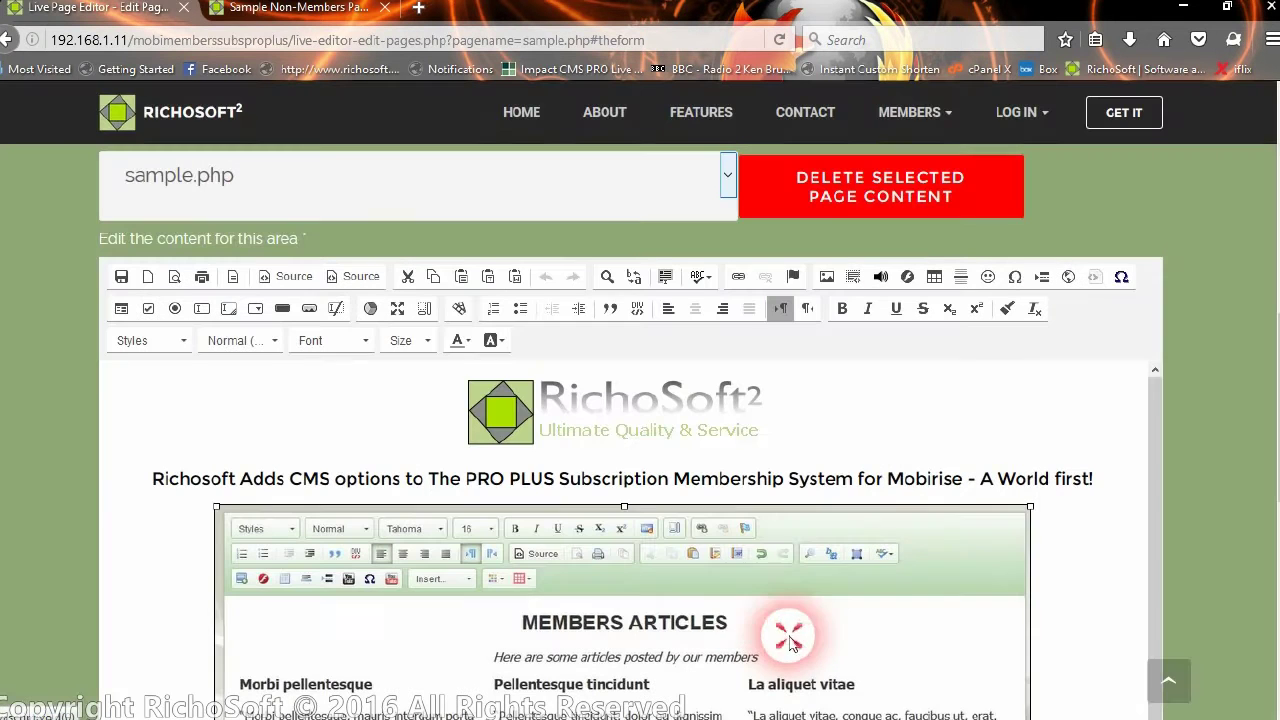
pyautogui.scroll(-3, 831, 449)
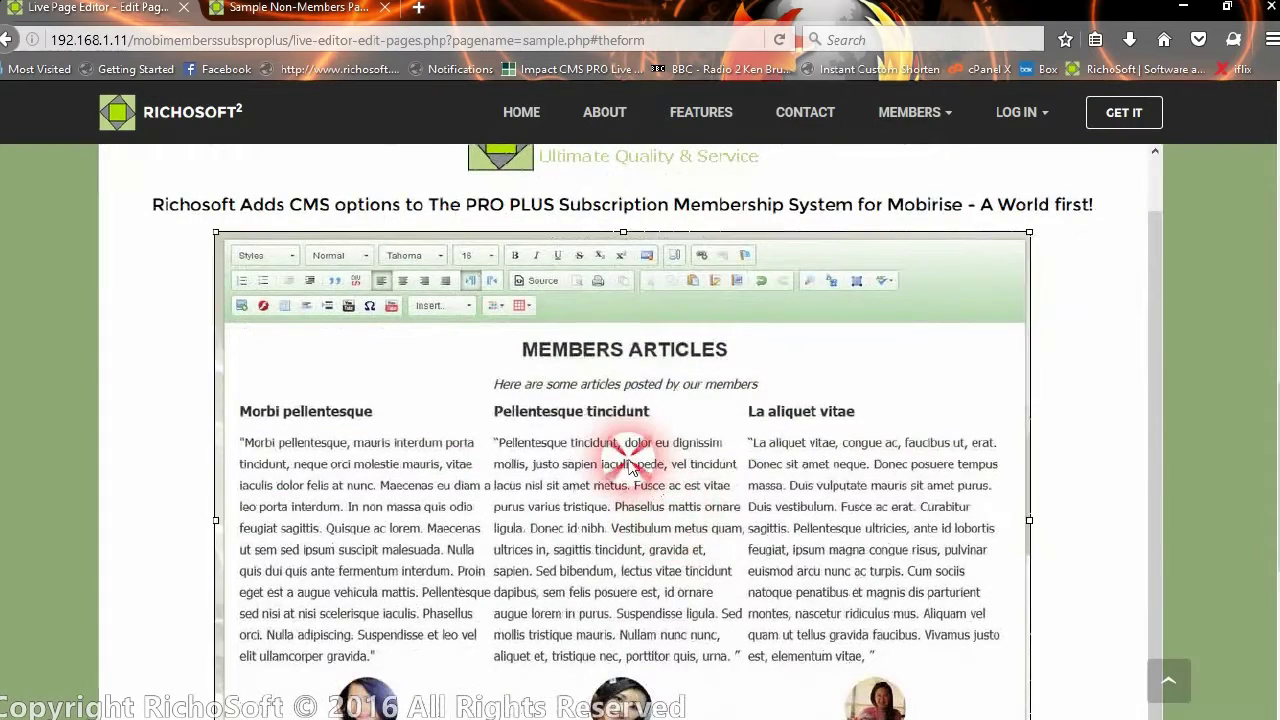
# Reopen the screenshot's Image Properties to check its 850 × 602 size, then cancel
pyautogui.doubleClick(630, 462)
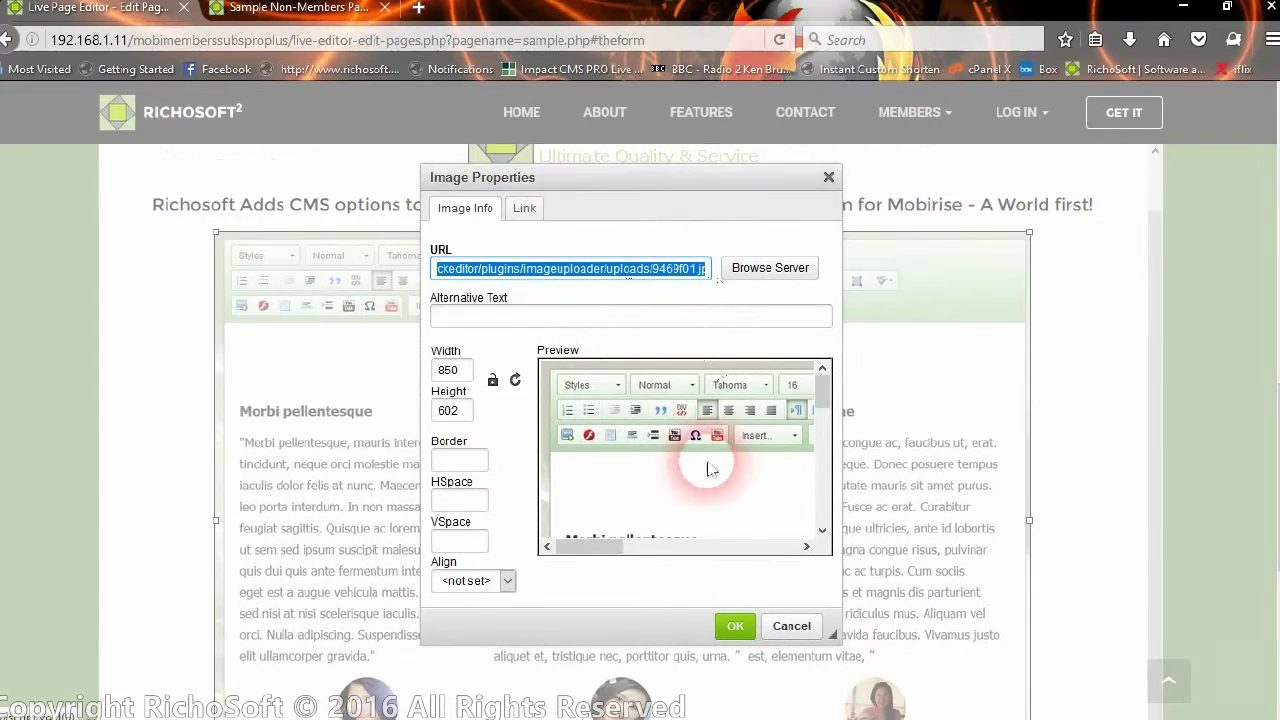
pyautogui.click(450, 370)
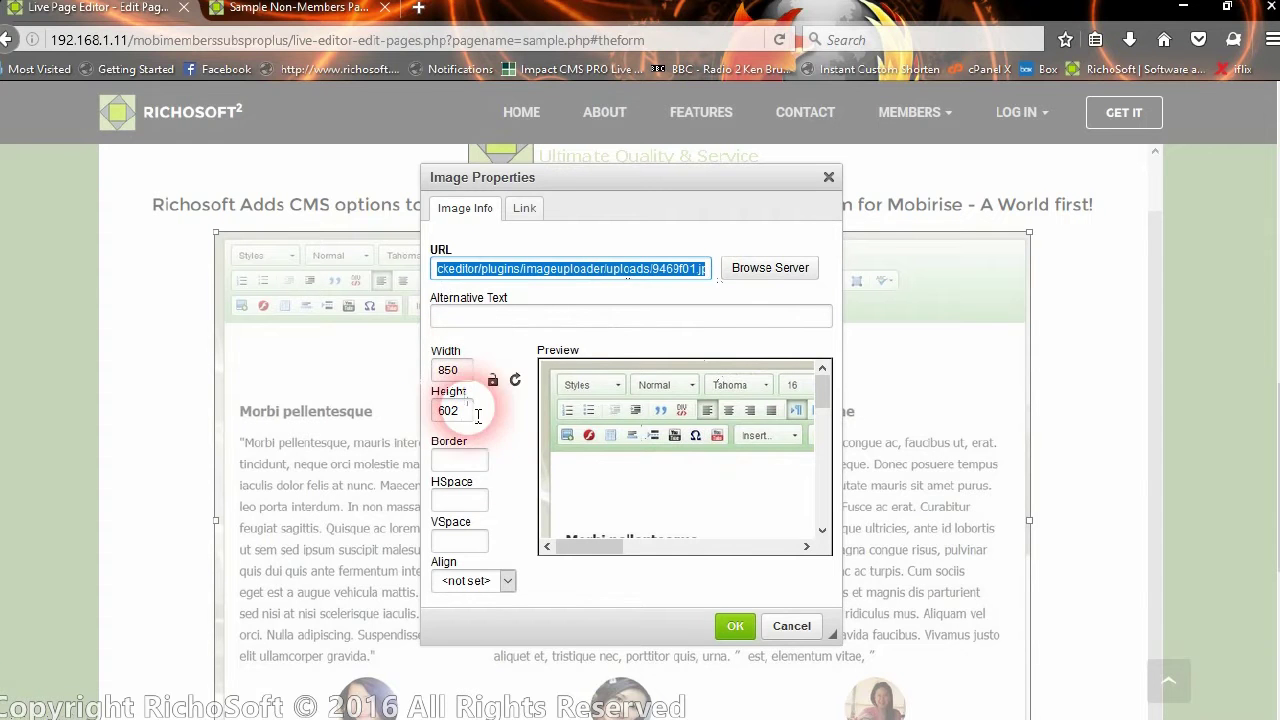
pyautogui.click(490, 500)
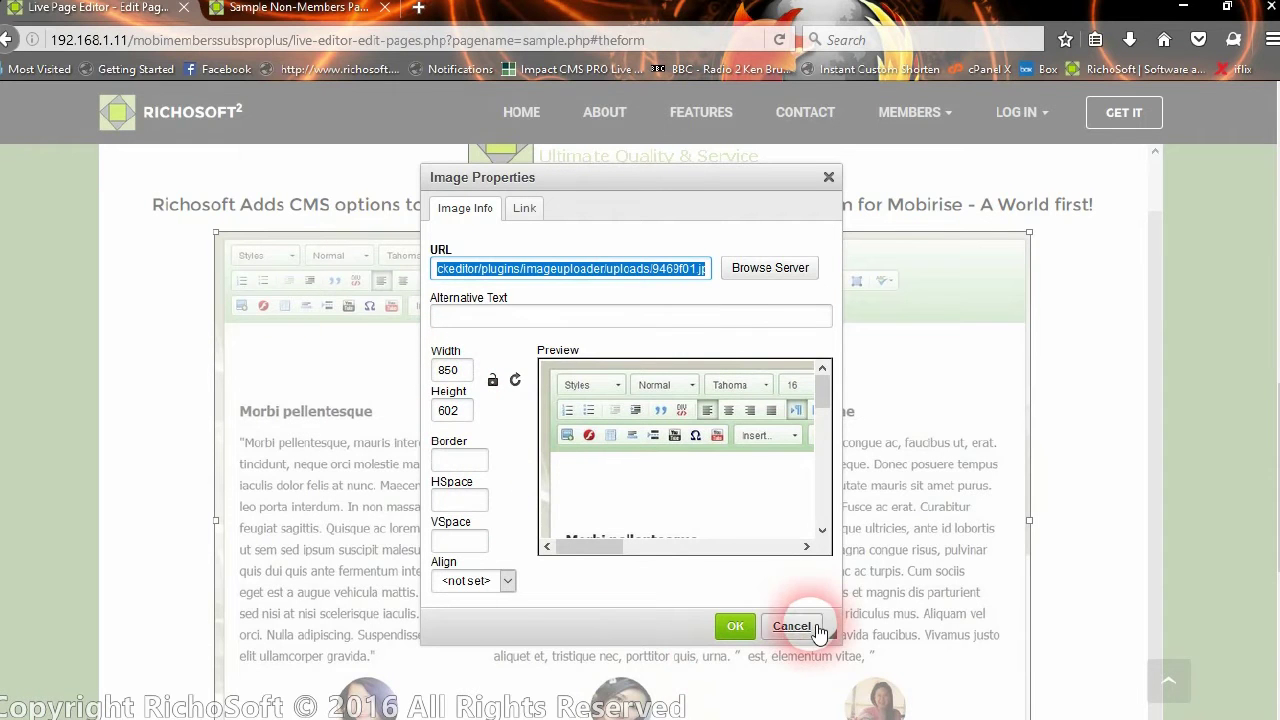
pyautogui.click(798, 627)
pyautogui.scroll(1, 520, 443)
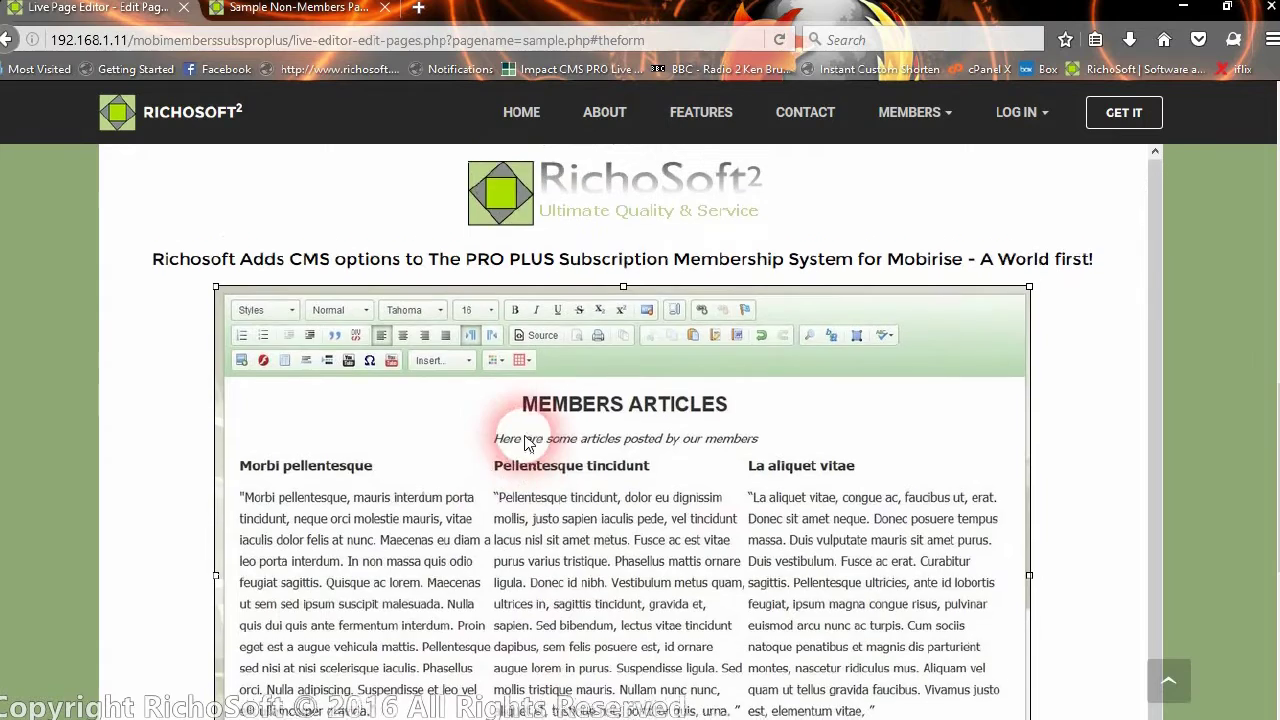
pyautogui.scroll(7, 563, 475)
pyautogui.scroll(-2, 543, 371)
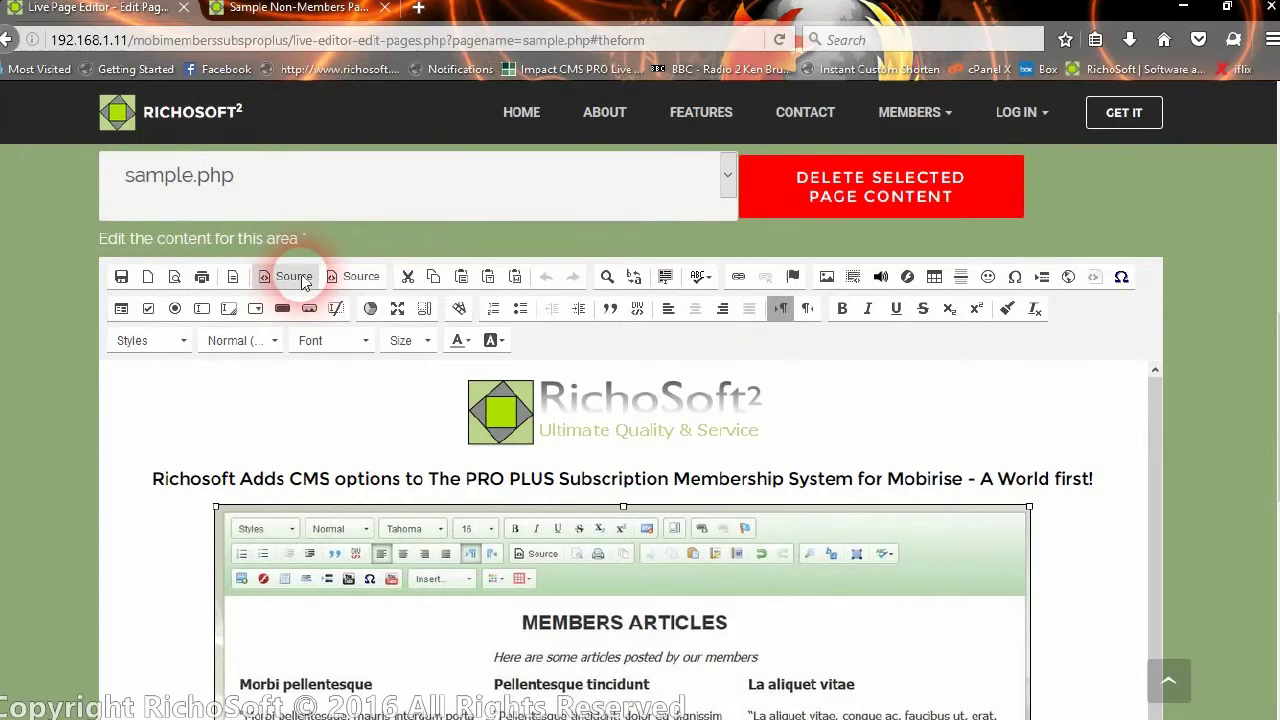
pyautogui.click(296, 277)
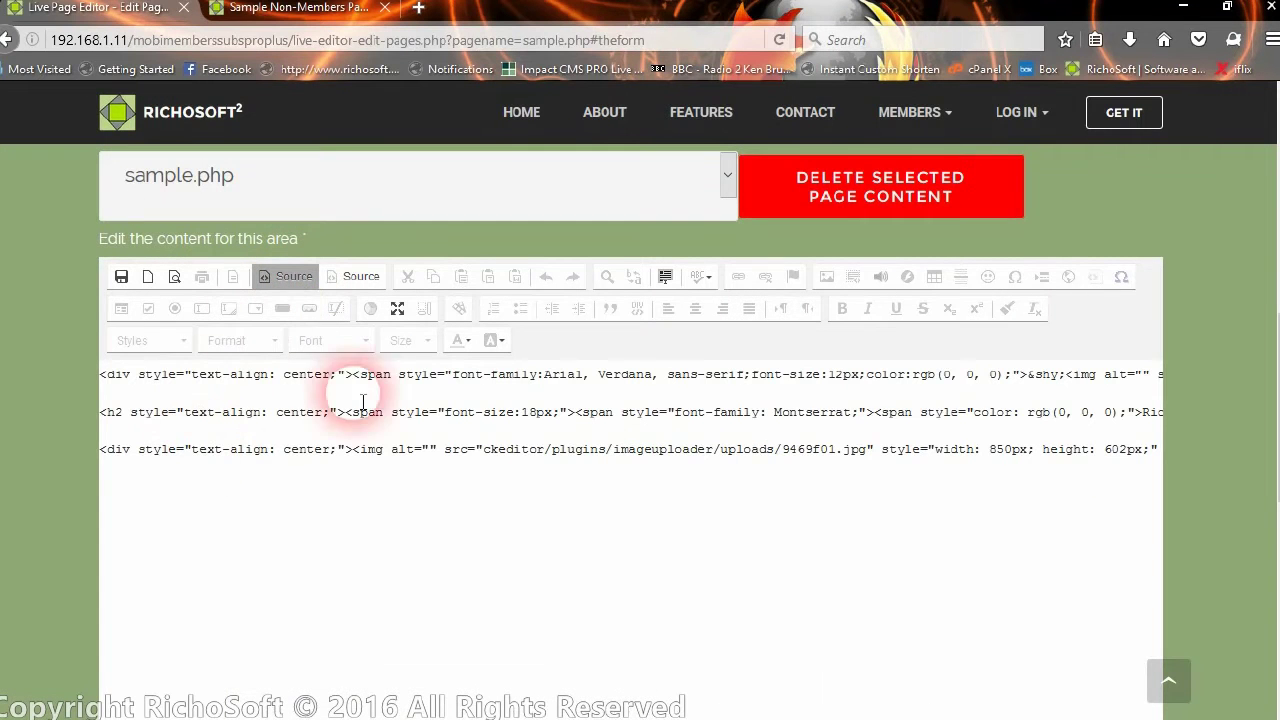
pyautogui.click(287, 278)
pyautogui.click(362, 277)
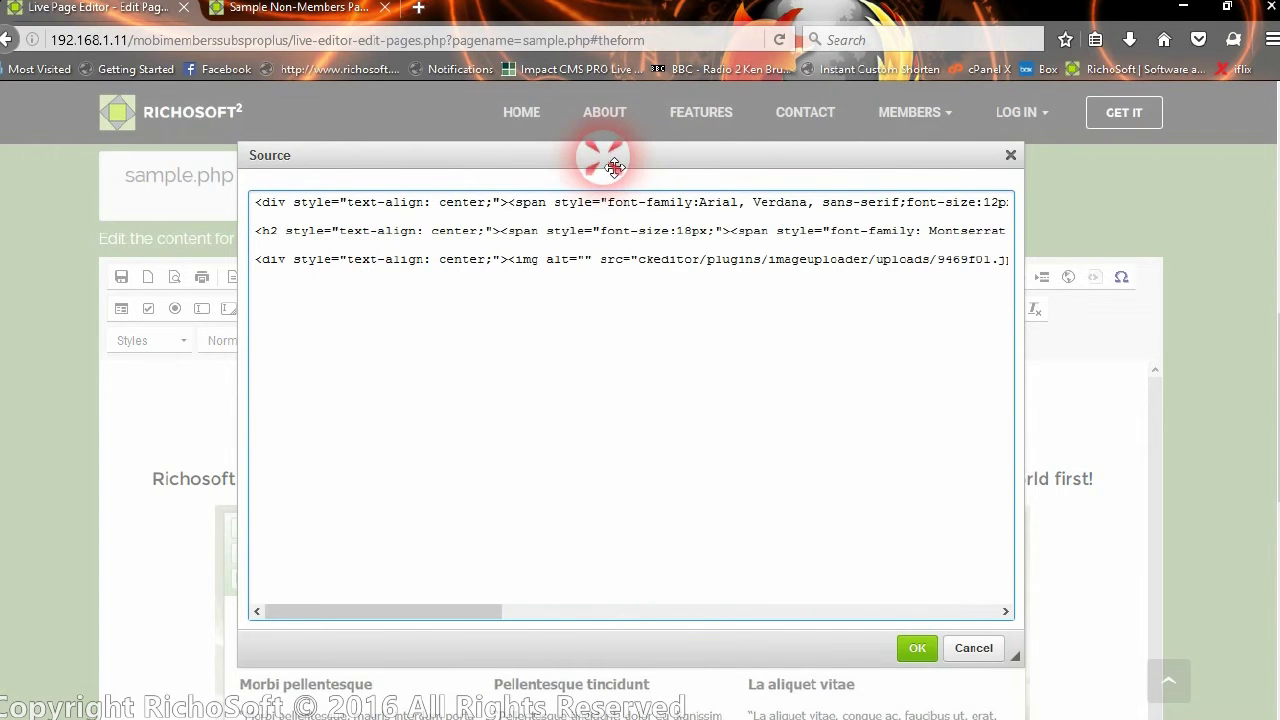
pyautogui.click(527, 603)
pyautogui.moveTo(446, 620); pyautogui.dragTo(386, 612)
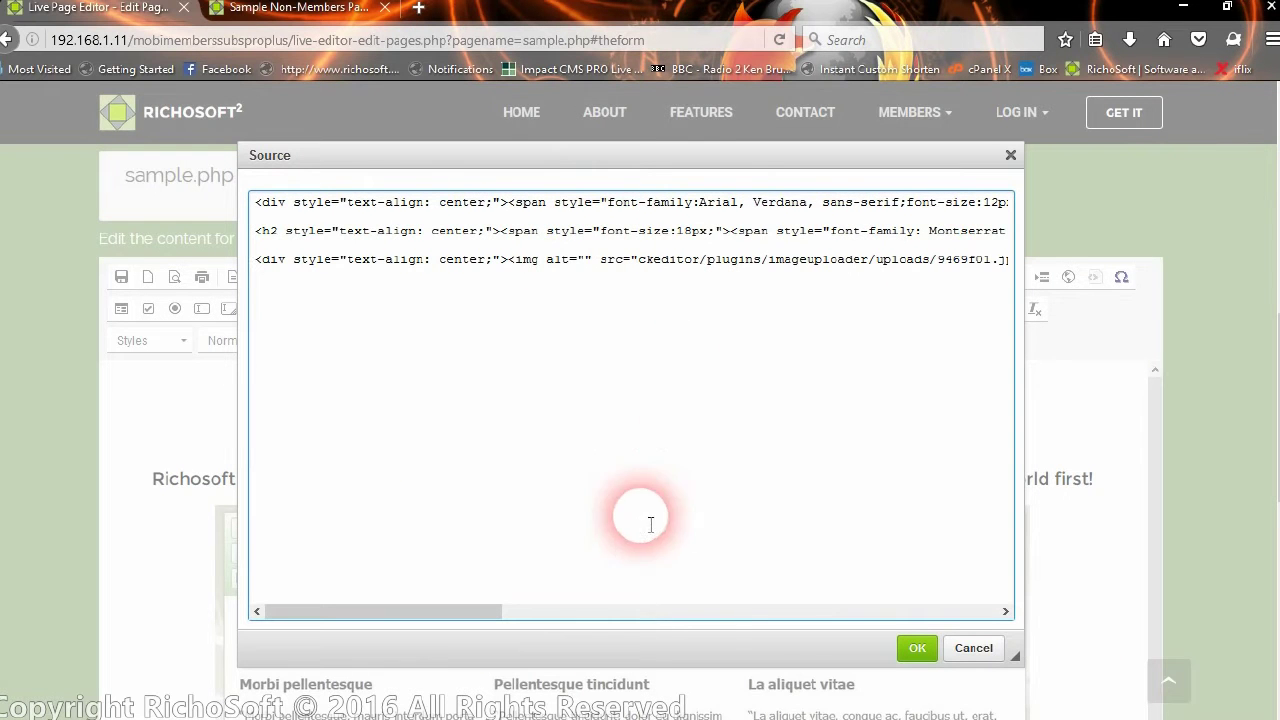
pyautogui.click(973, 649)
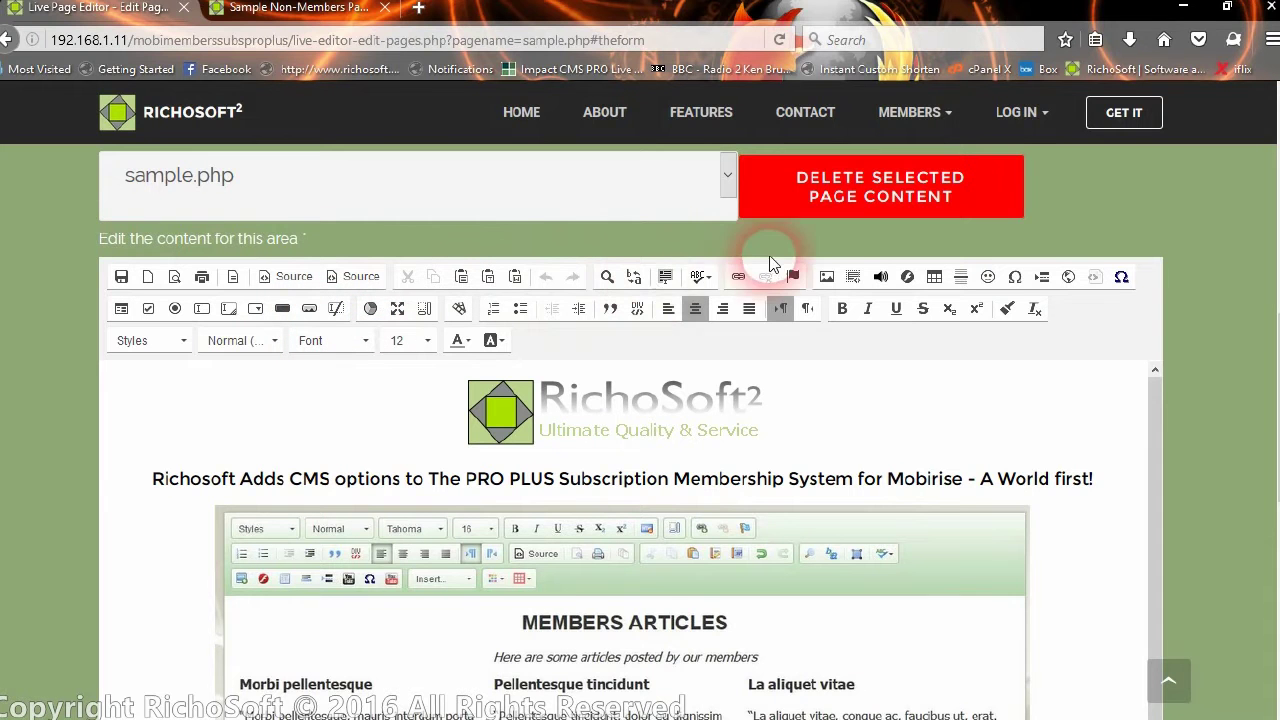
# Open and close the spell-check list and image dialog unchanged, then switch to the Sample Non-Members Page tab
pyautogui.click(695, 277)
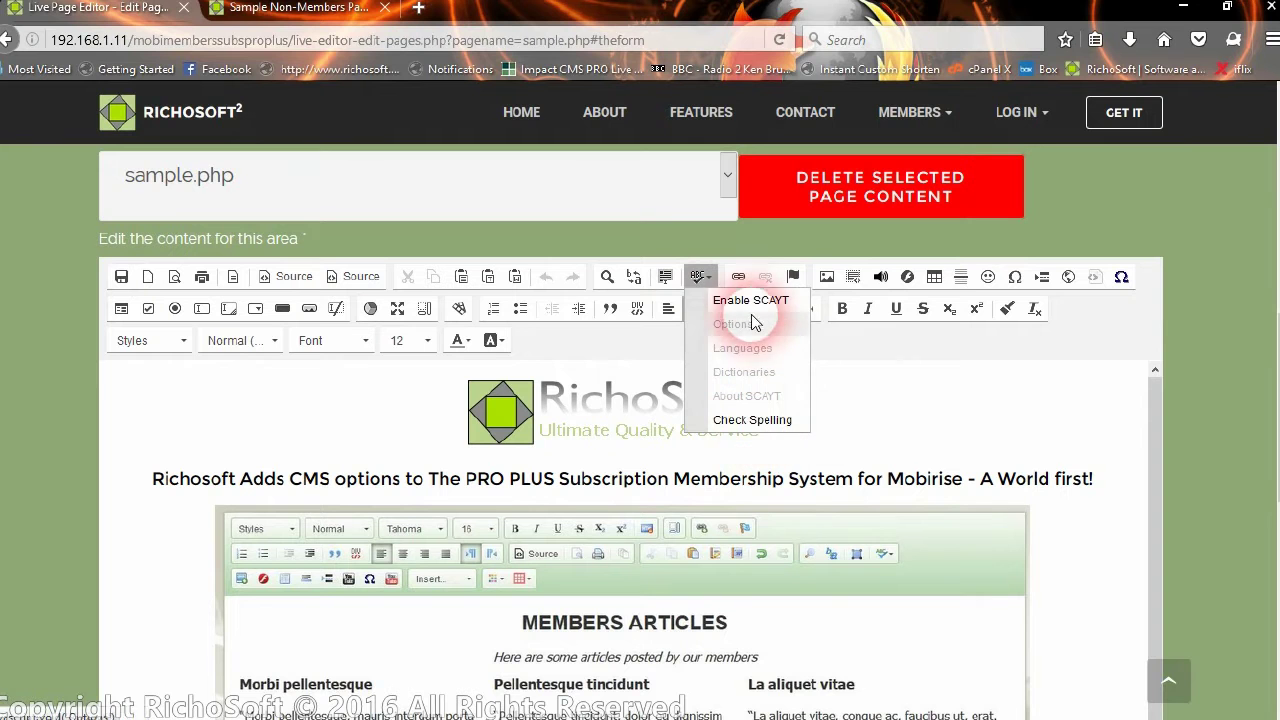
pyautogui.click(697, 277)
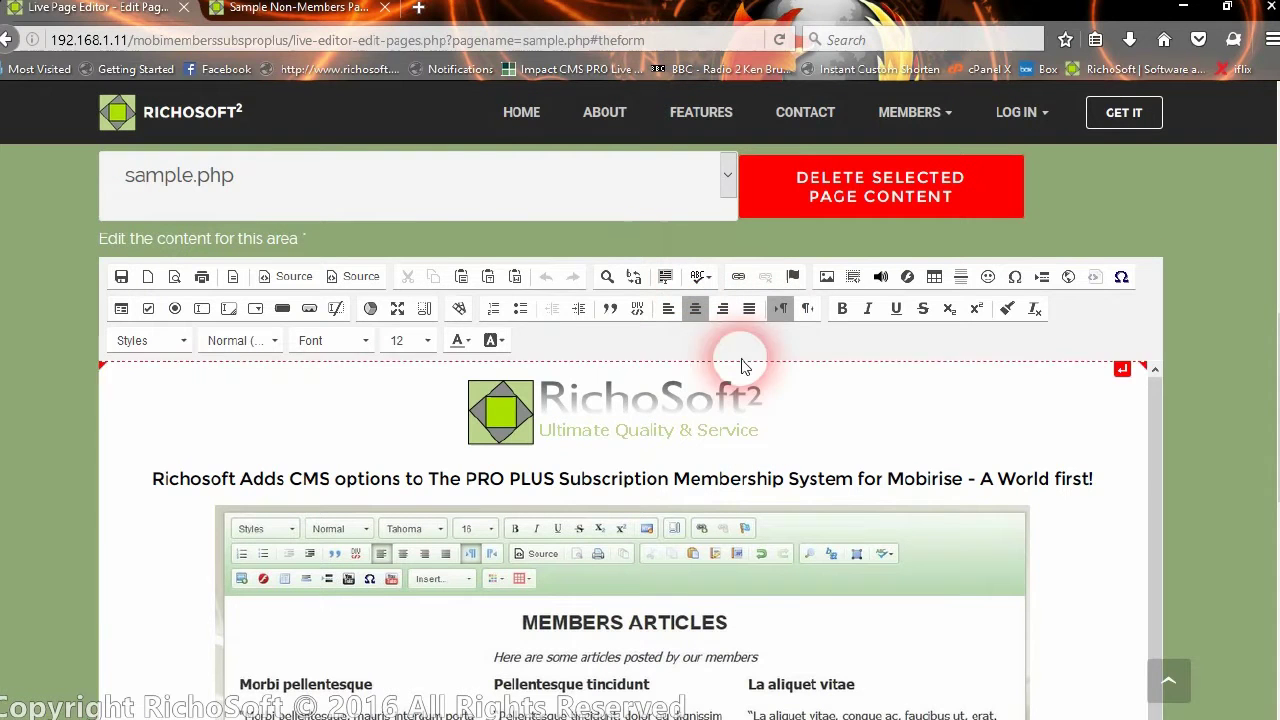
pyautogui.click(829, 277)
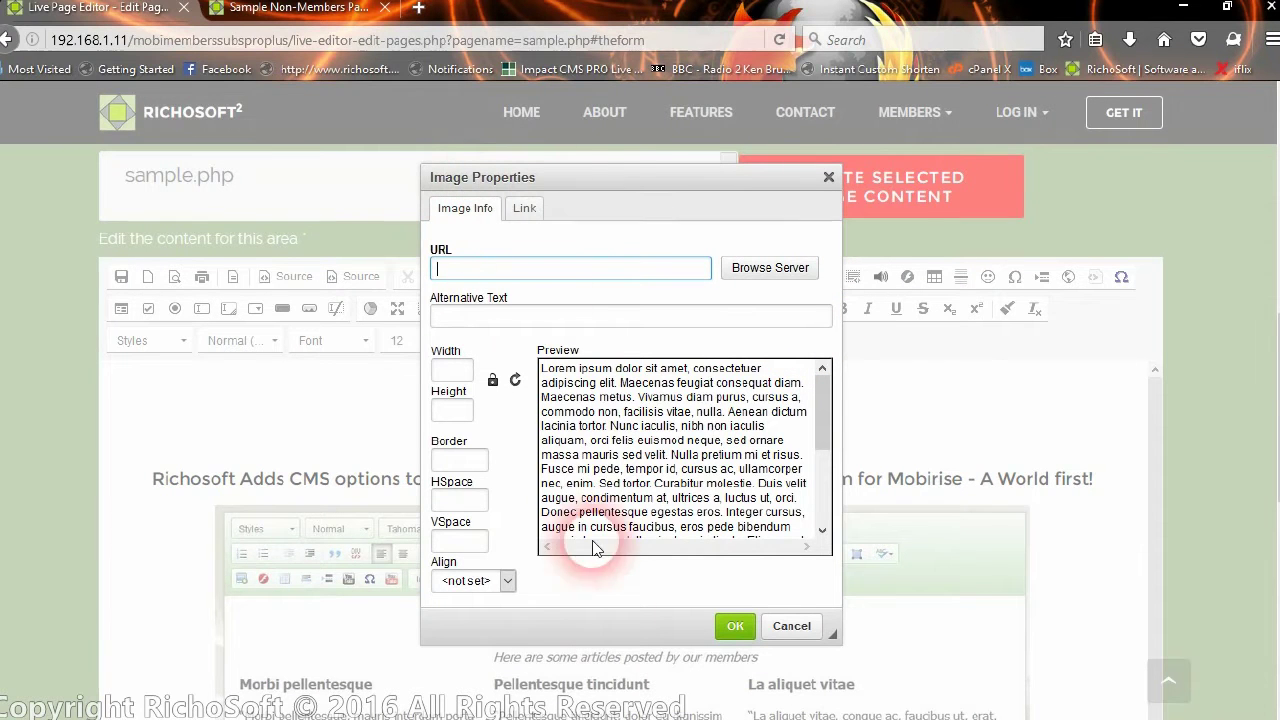
pyautogui.click(791, 628)
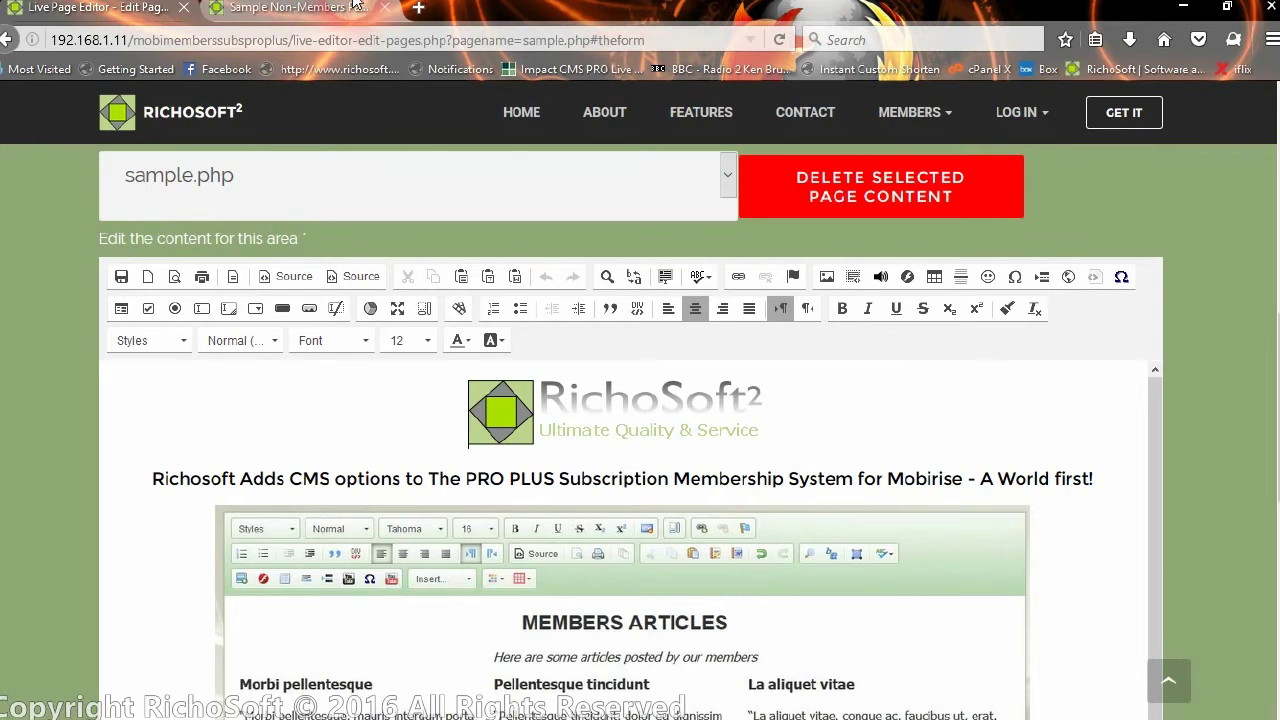
pyautogui.click(320, 10)
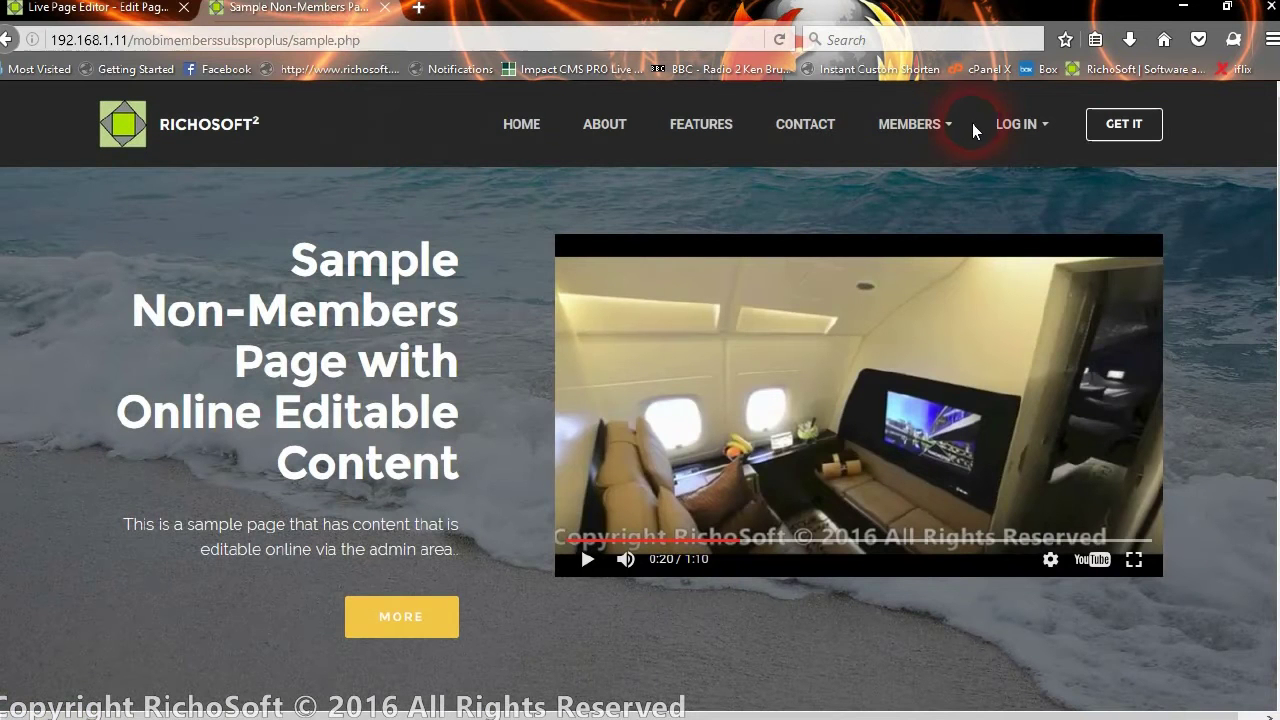
# Go to the Admin page from the log-in options and open the system settings section
pyautogui.click(1007, 133)
pyautogui.click(1014, 272)
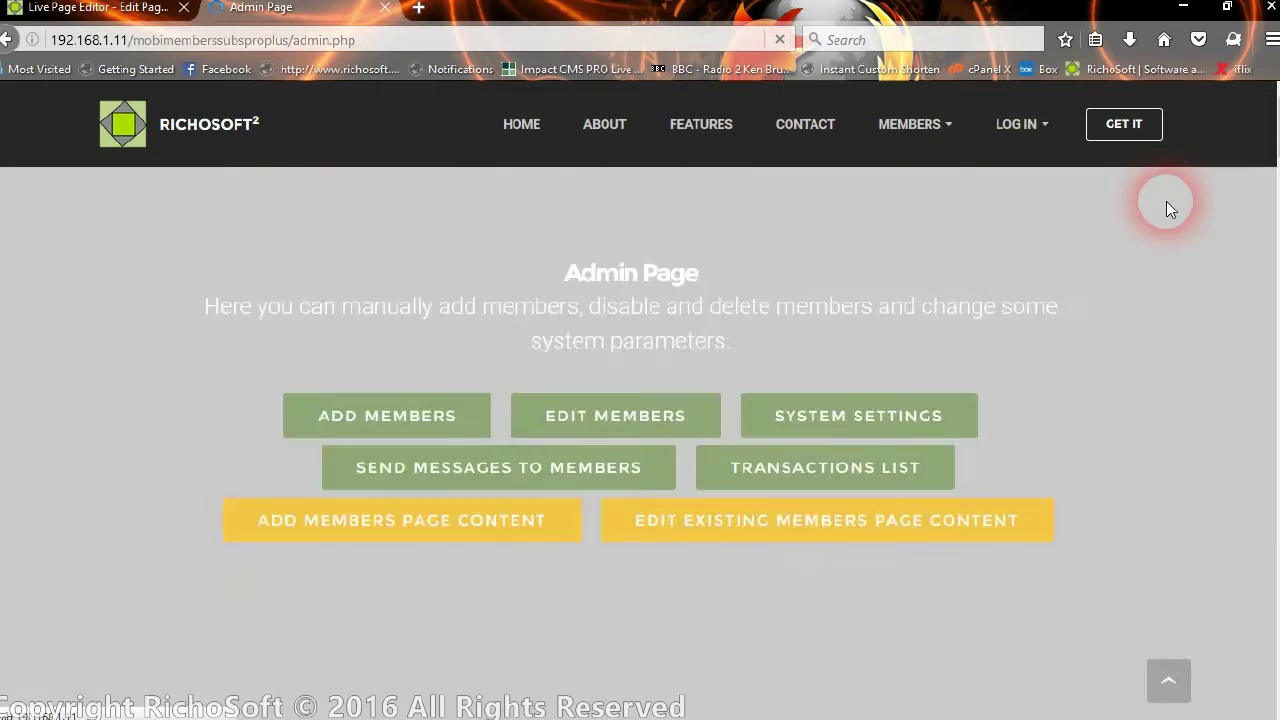
pyautogui.click(632, 430)
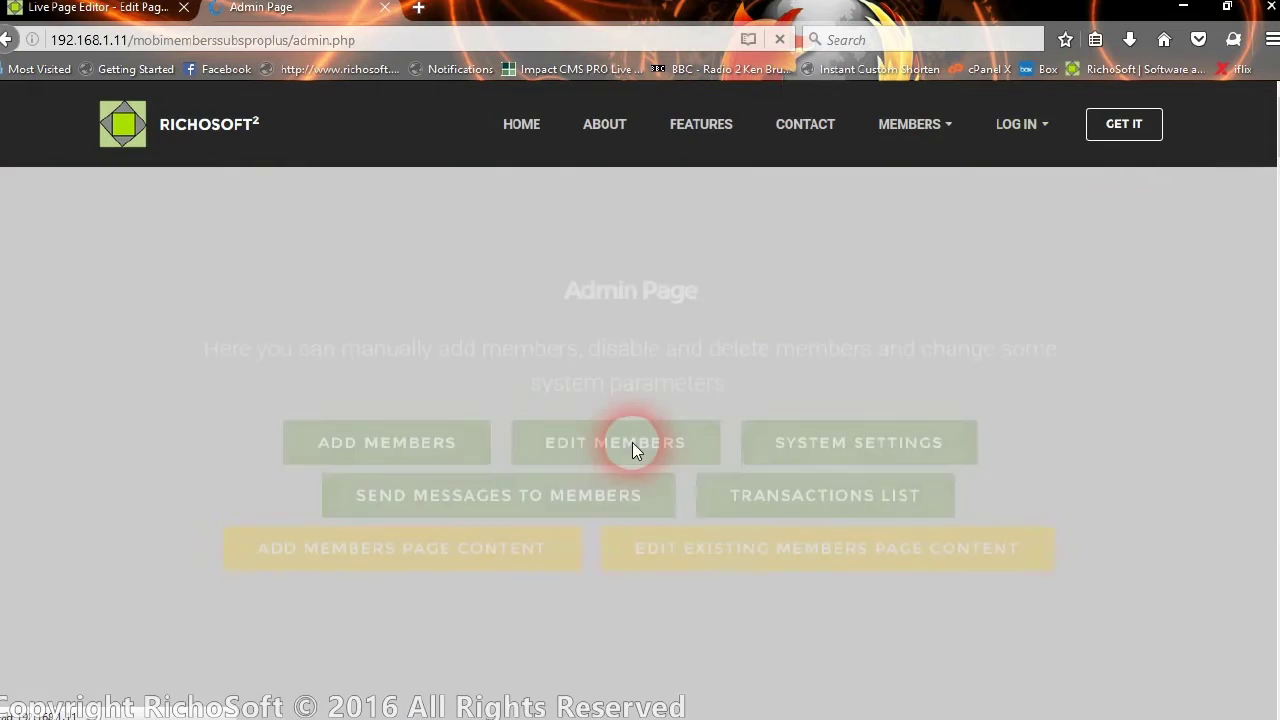
pyautogui.click(868, 432)
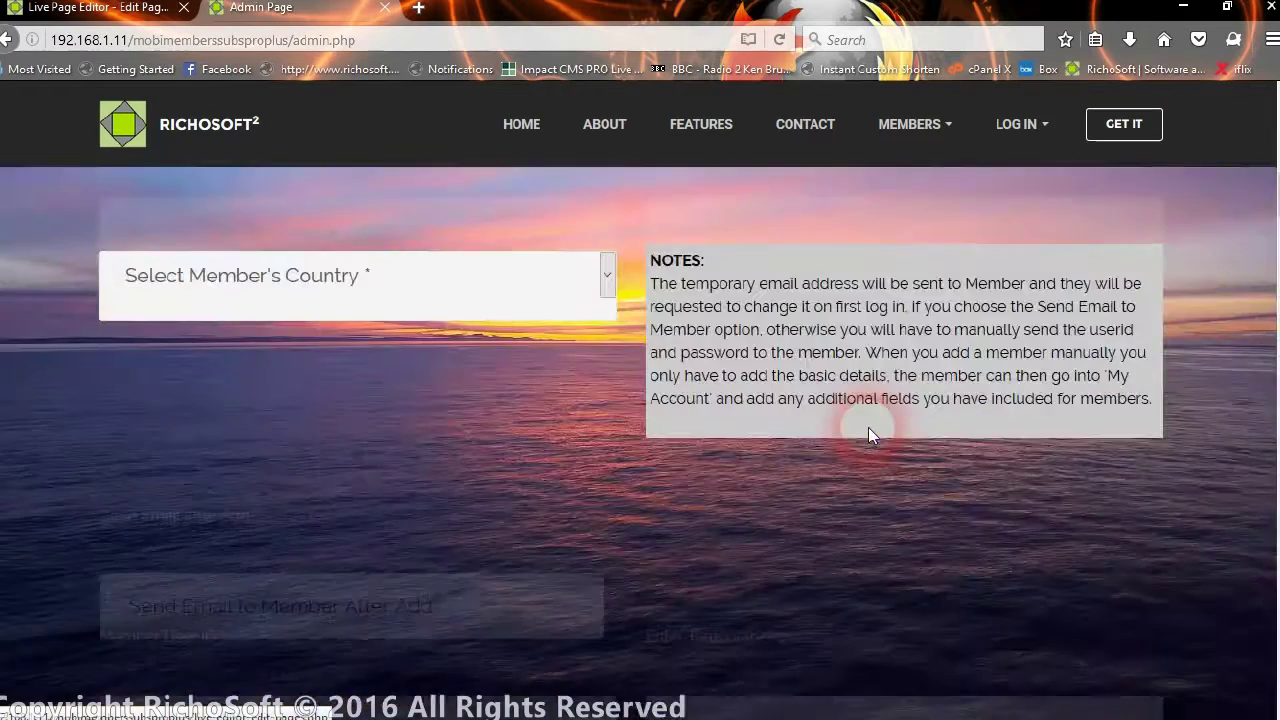
# Set Message Editor Language to 'fr - French' and acknowledge the success message
pyautogui.scroll(-20, 263, 409)
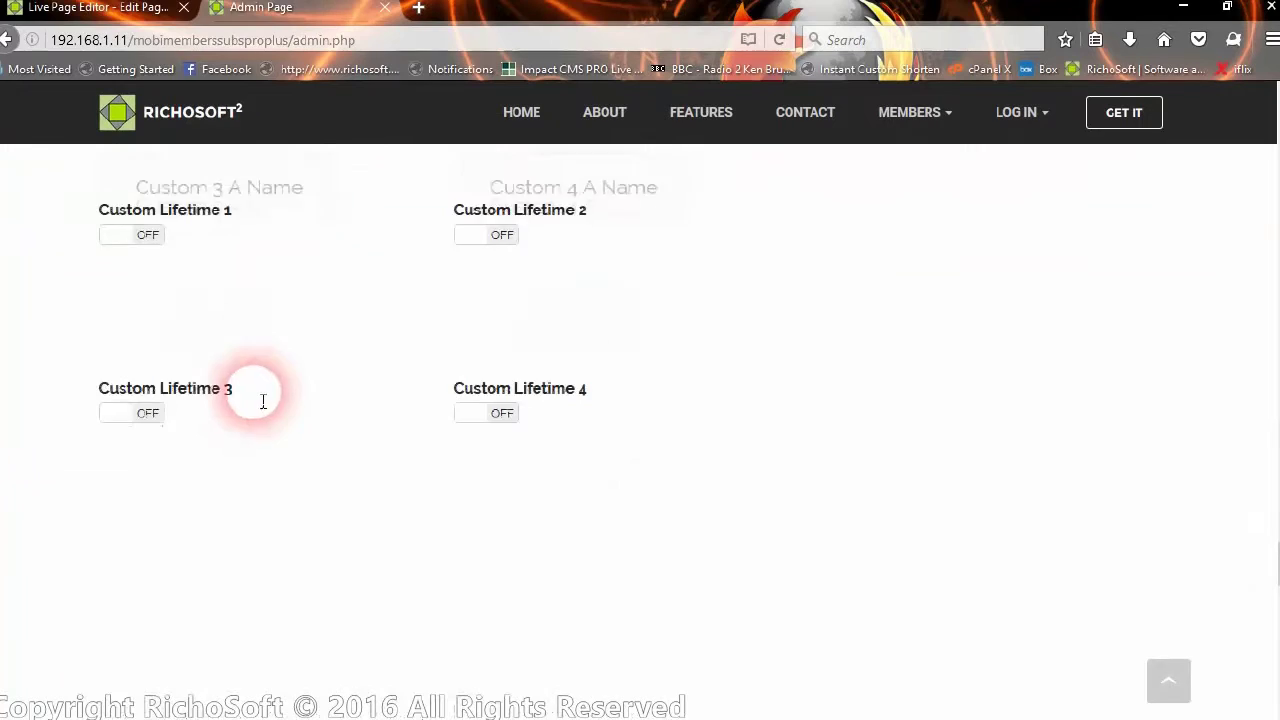
pyautogui.scroll(-8, 249, 409)
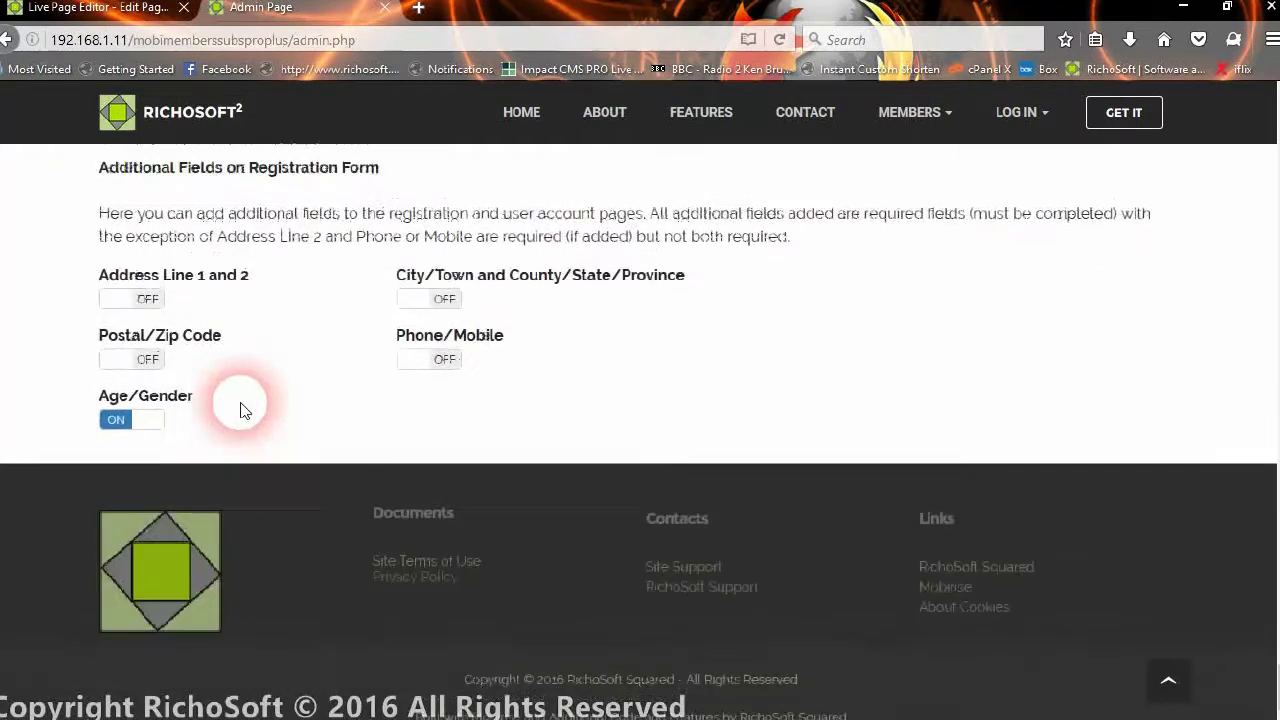
pyautogui.scroll(3, 243, 410)
pyautogui.scroll(3, 243, 410)
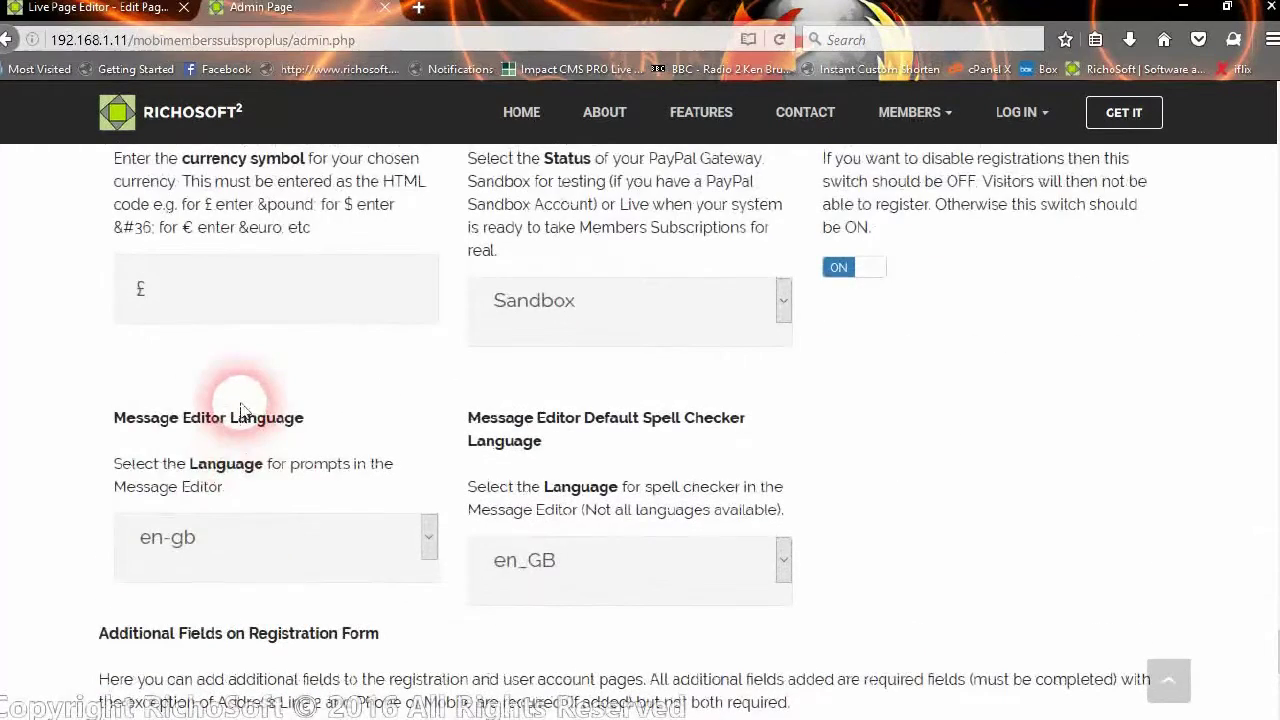
pyautogui.click(429, 546)
pyautogui.moveTo(425, 204); pyautogui.dragTo(425, 241)
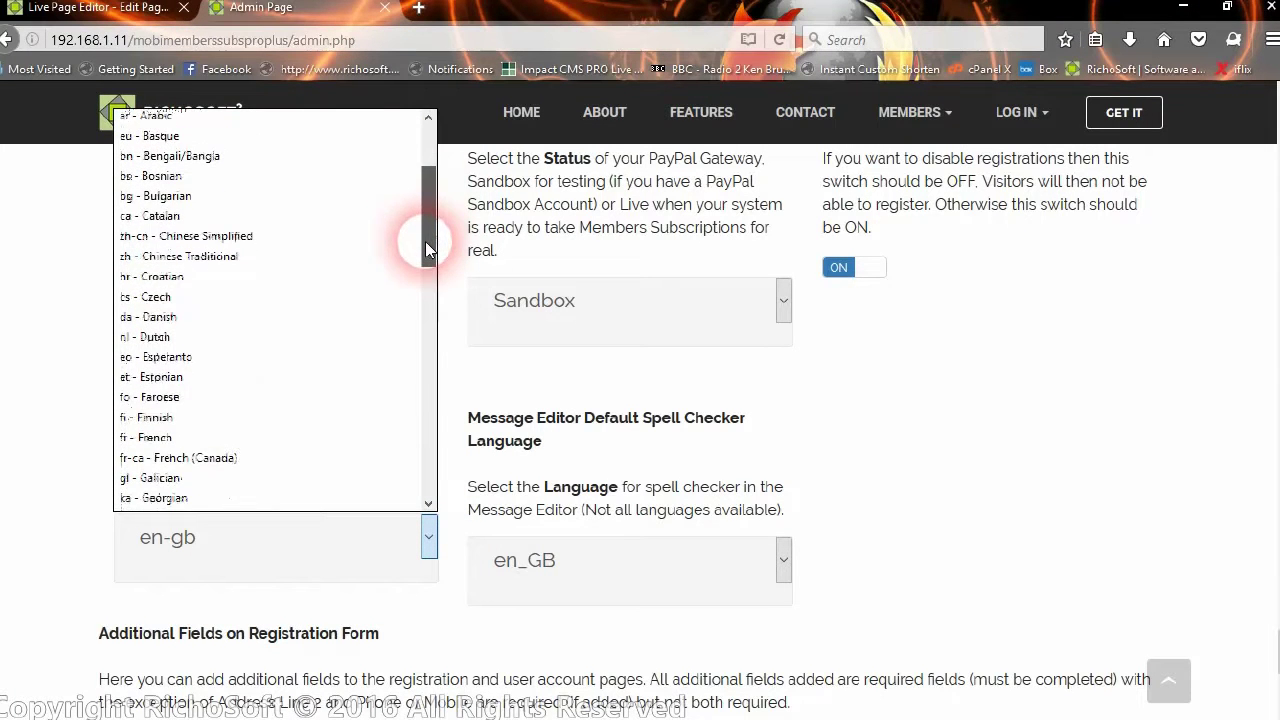
pyautogui.click(215, 437)
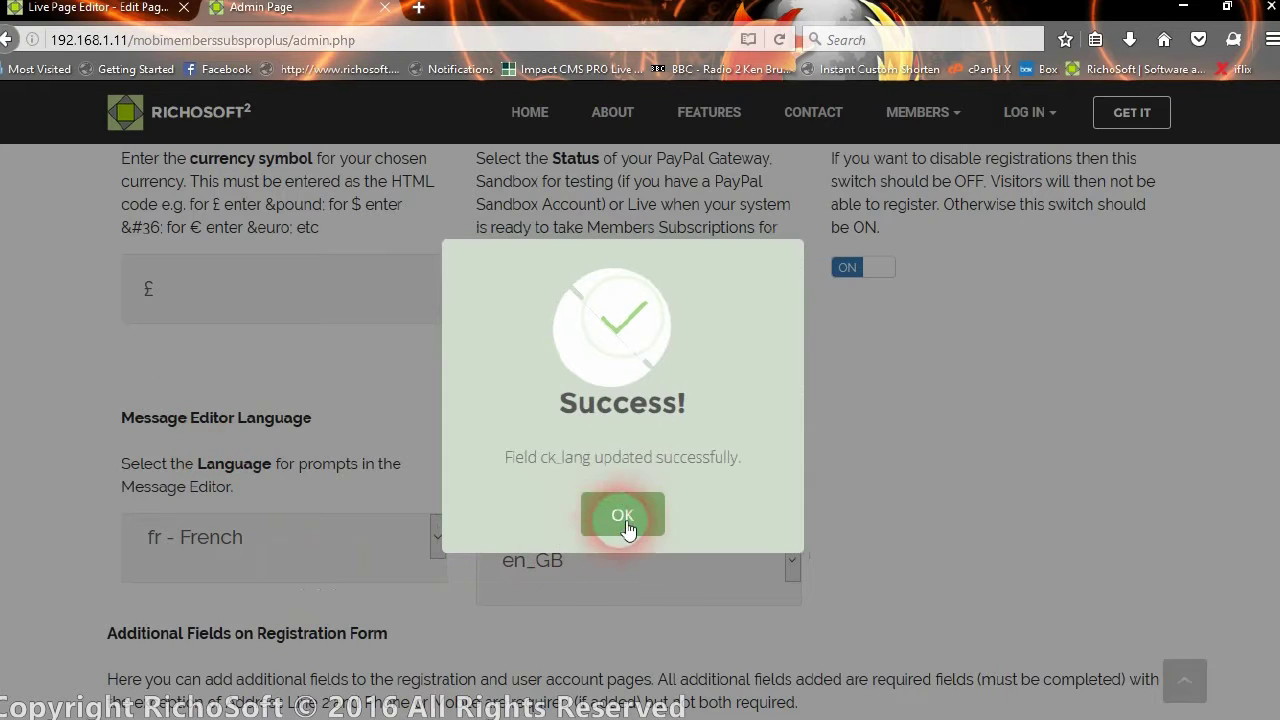
pyautogui.click(446, 135)
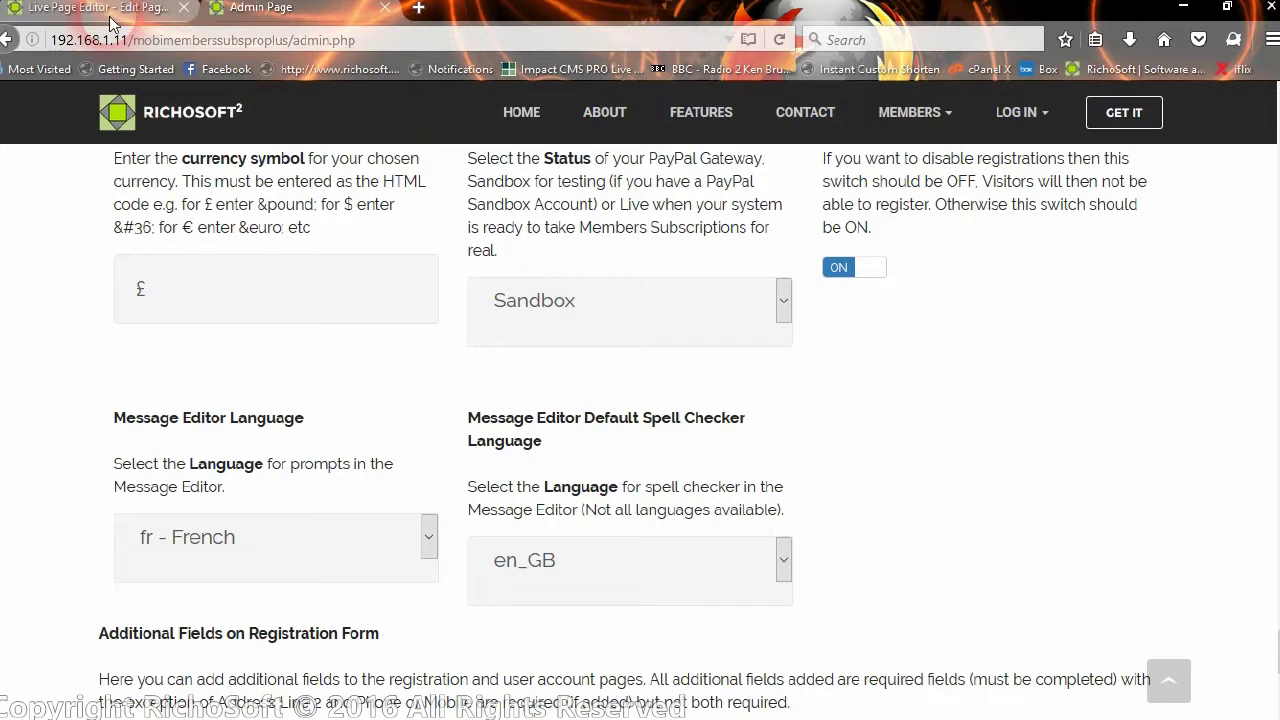
# In the live editor, check the Image properties dialog and its Lien tab in French, then cancel it
pyautogui.click(95, 8)
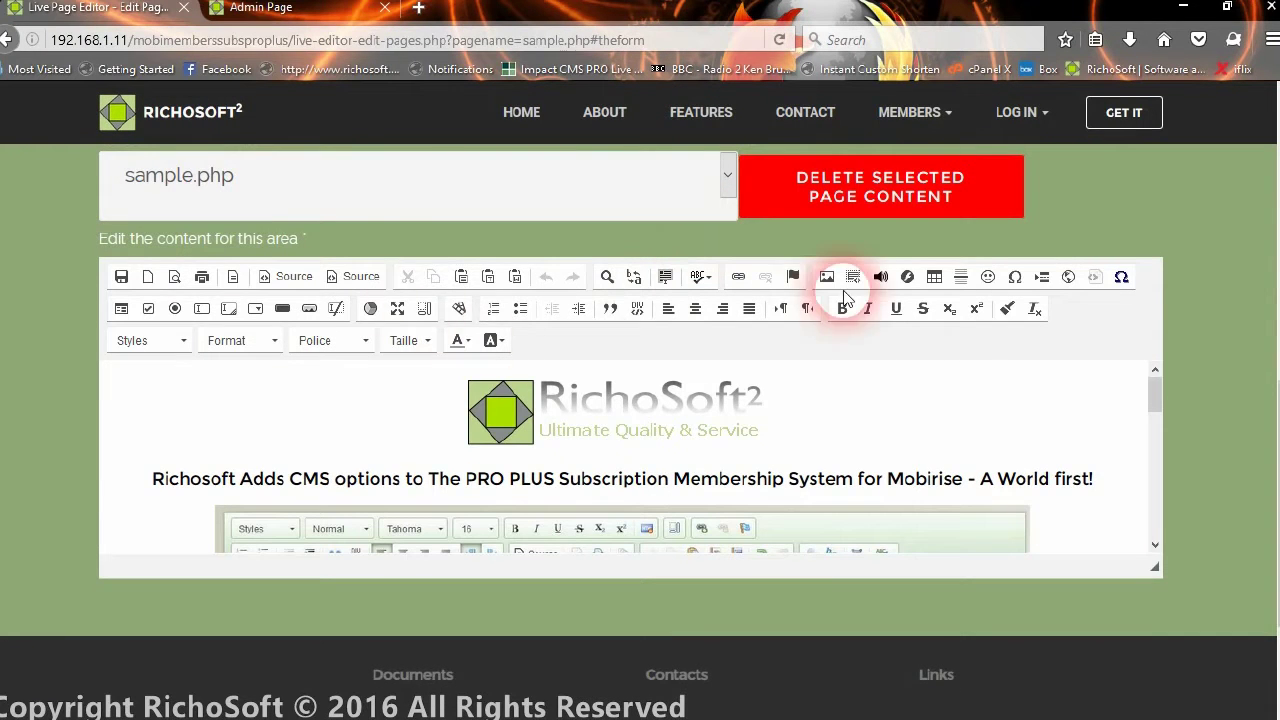
pyautogui.click(827, 277)
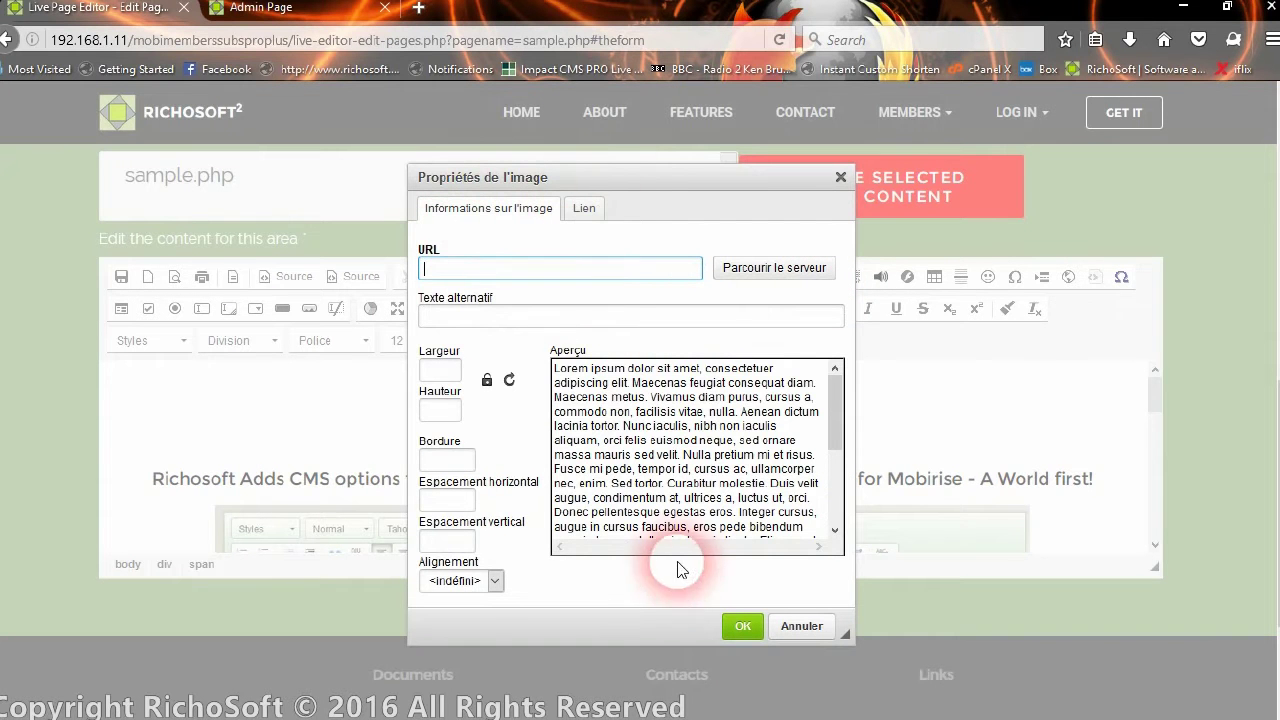
pyautogui.click(585, 212)
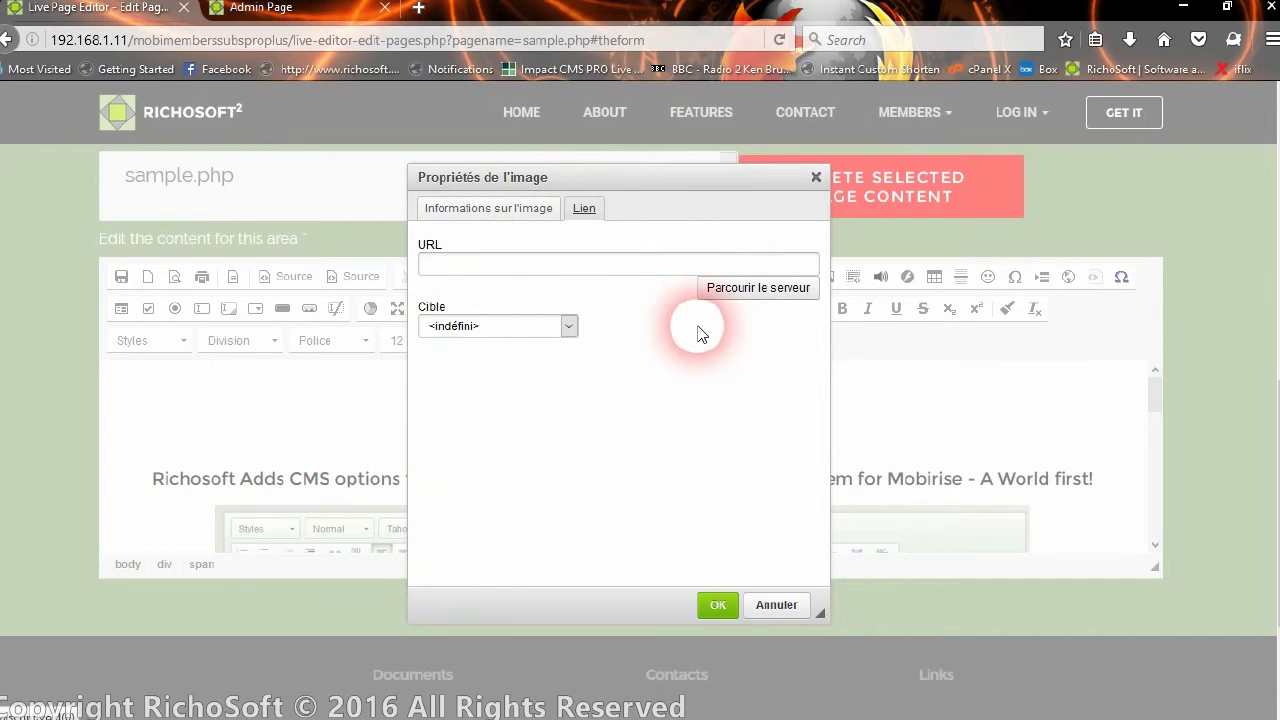
pyautogui.click(488, 214)
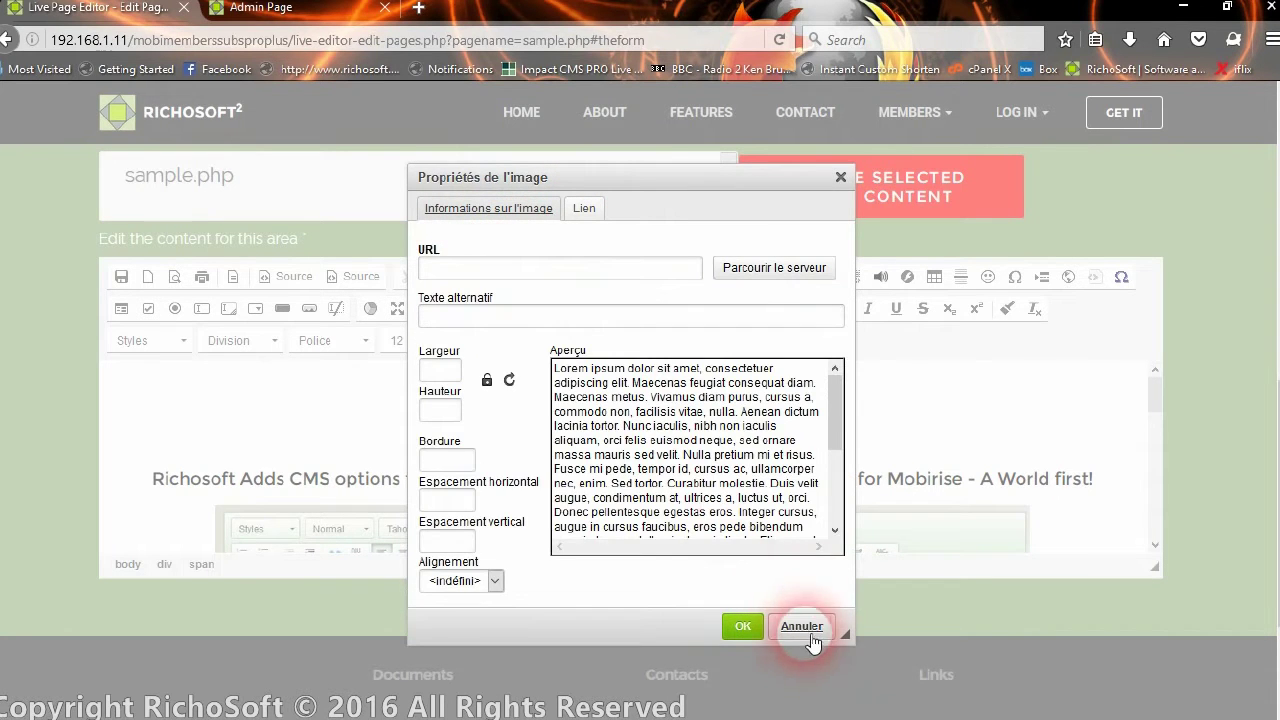
pyautogui.click(801, 630)
pyautogui.click(219, 395)
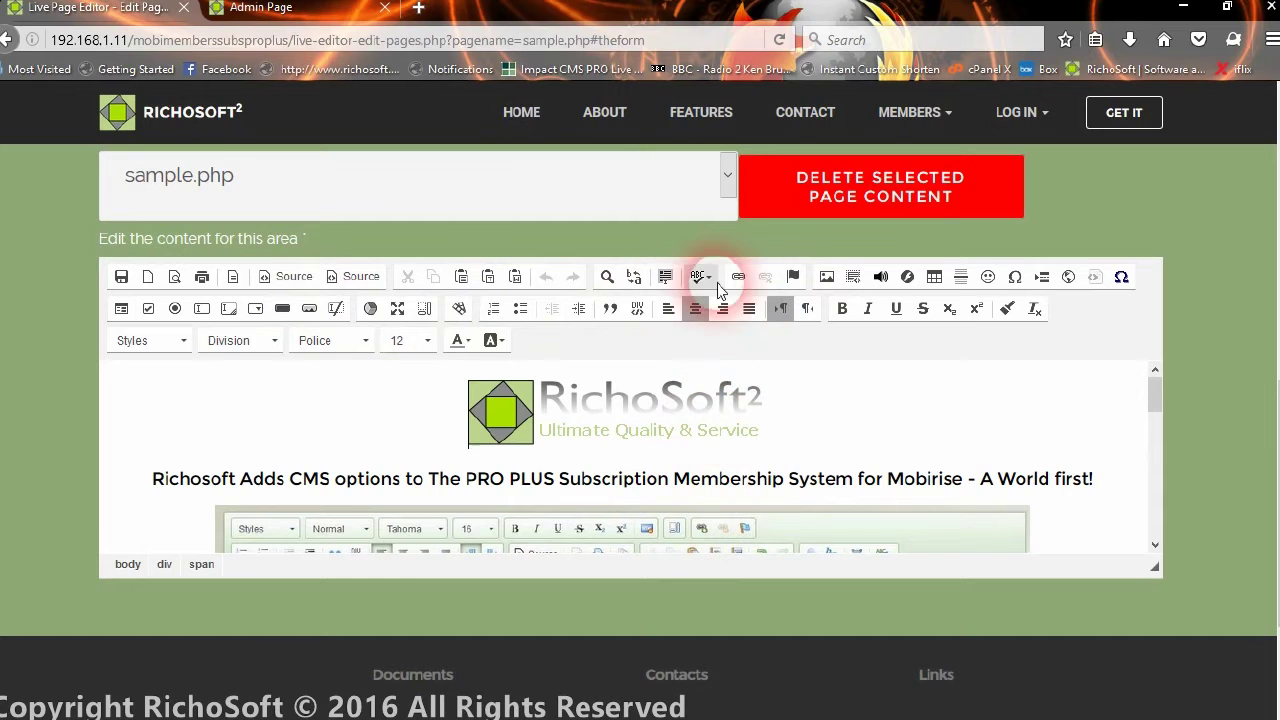
# On the Admin page, set Message Editor Language to 'ja - Japanese' and acknowledge the success message
pyautogui.click(260, 8)
pyautogui.click(386, 557)
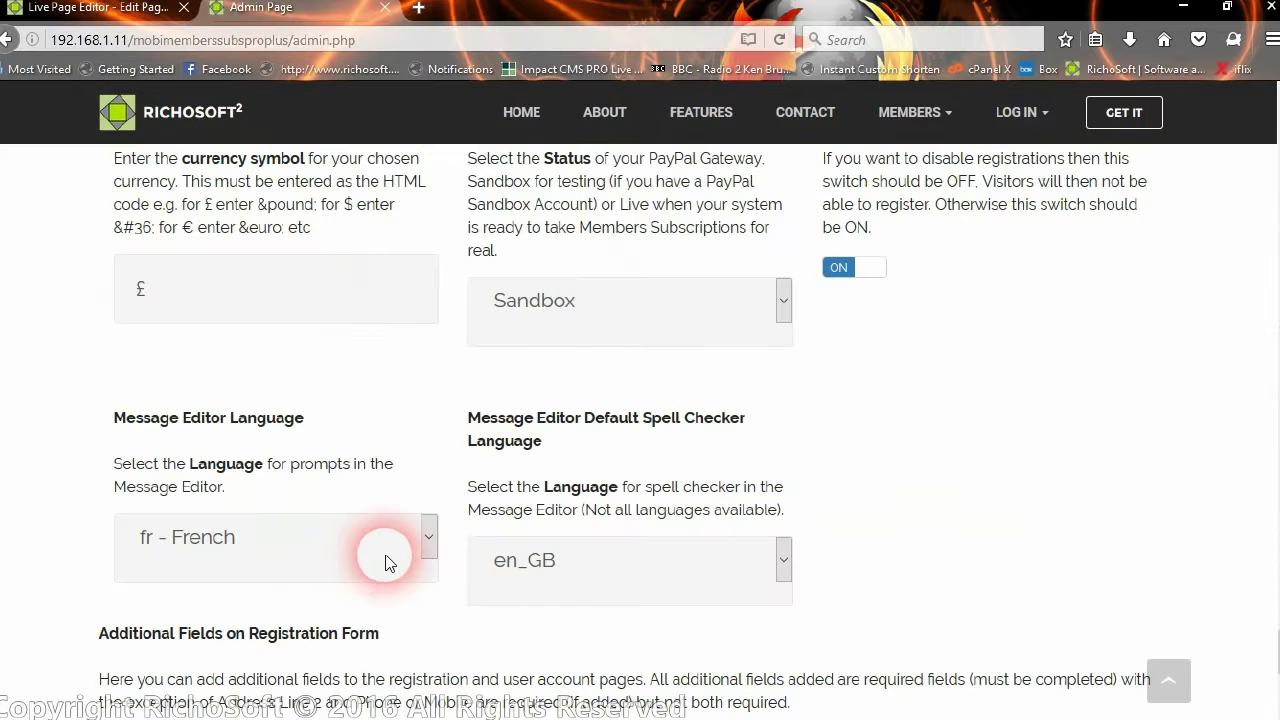
pyautogui.moveTo(432, 228); pyautogui.dragTo(460, 354)
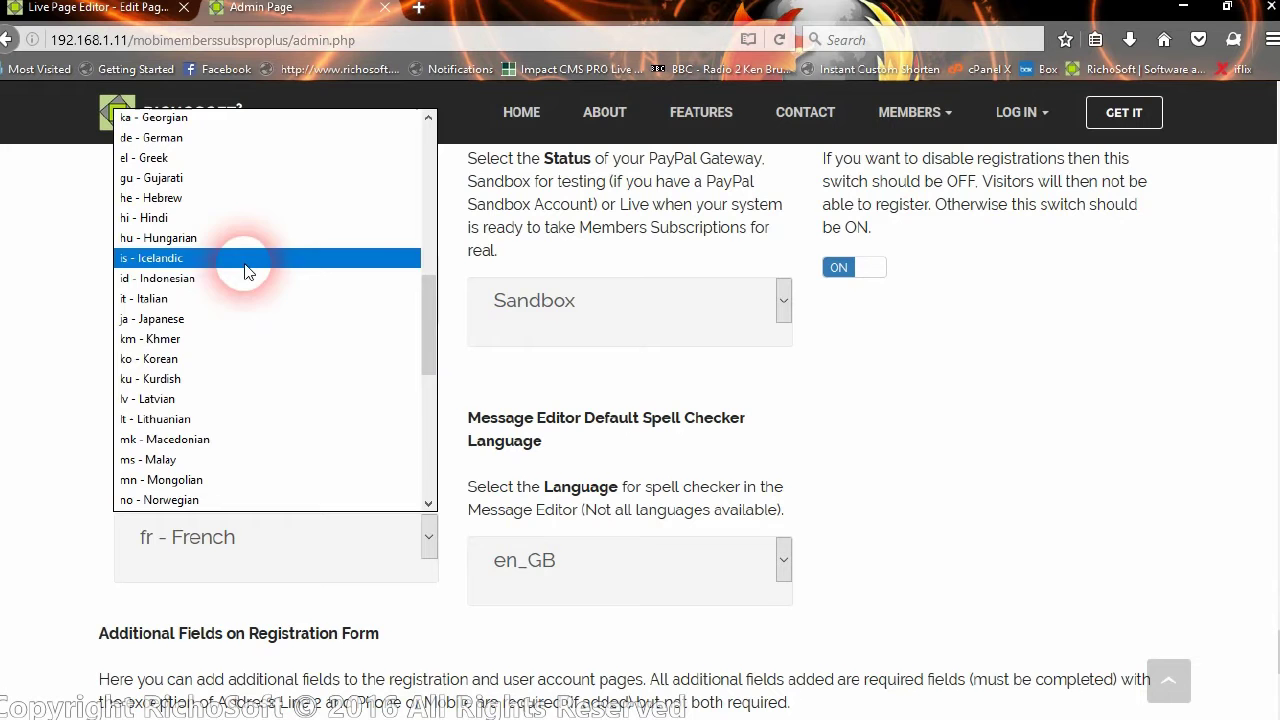
pyautogui.click(168, 320)
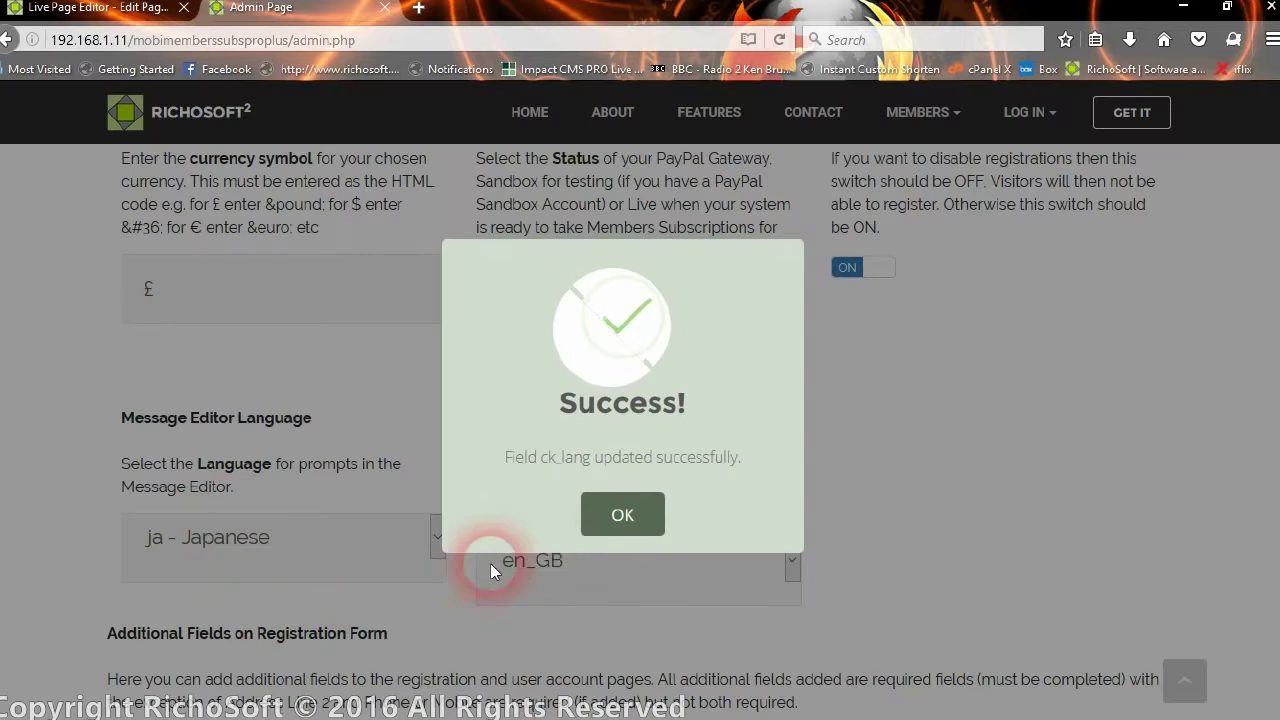
pyautogui.click(621, 520)
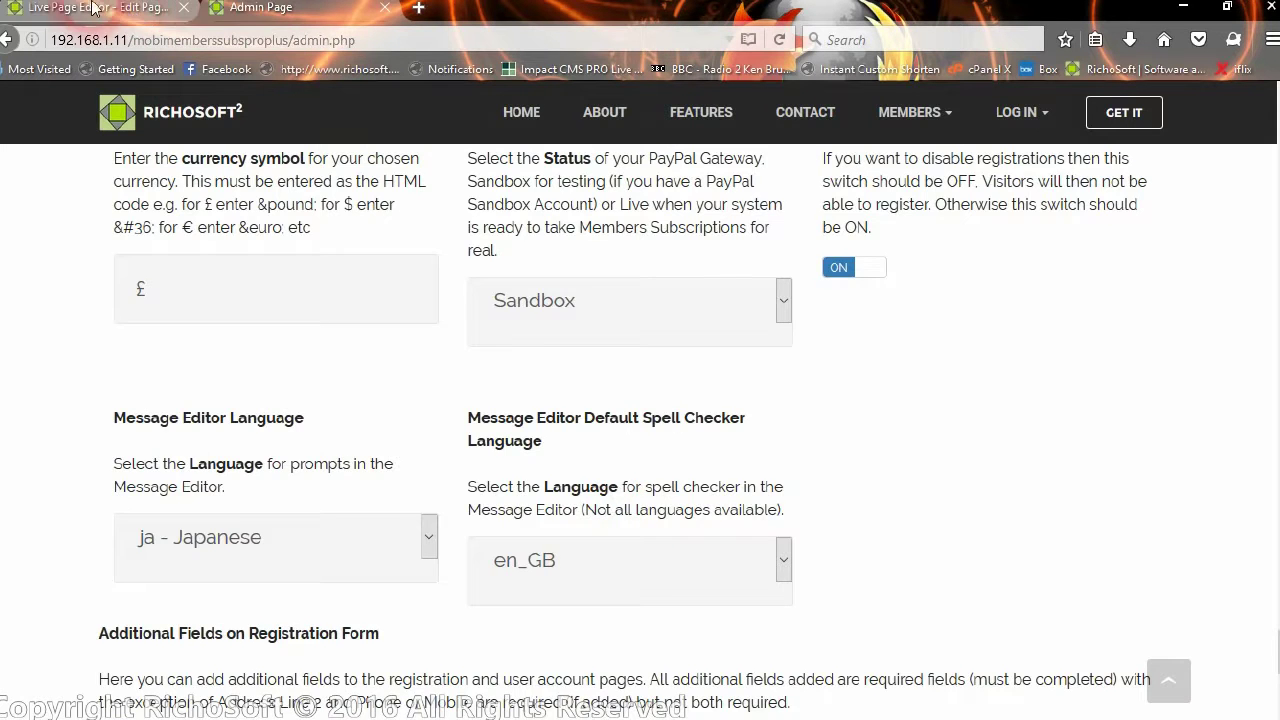
pyautogui.click(92, 8)
# Reload the live editor, check the Image properties dialog in Japanese, then cancel with キャンセル
pyautogui.click(777, 40)
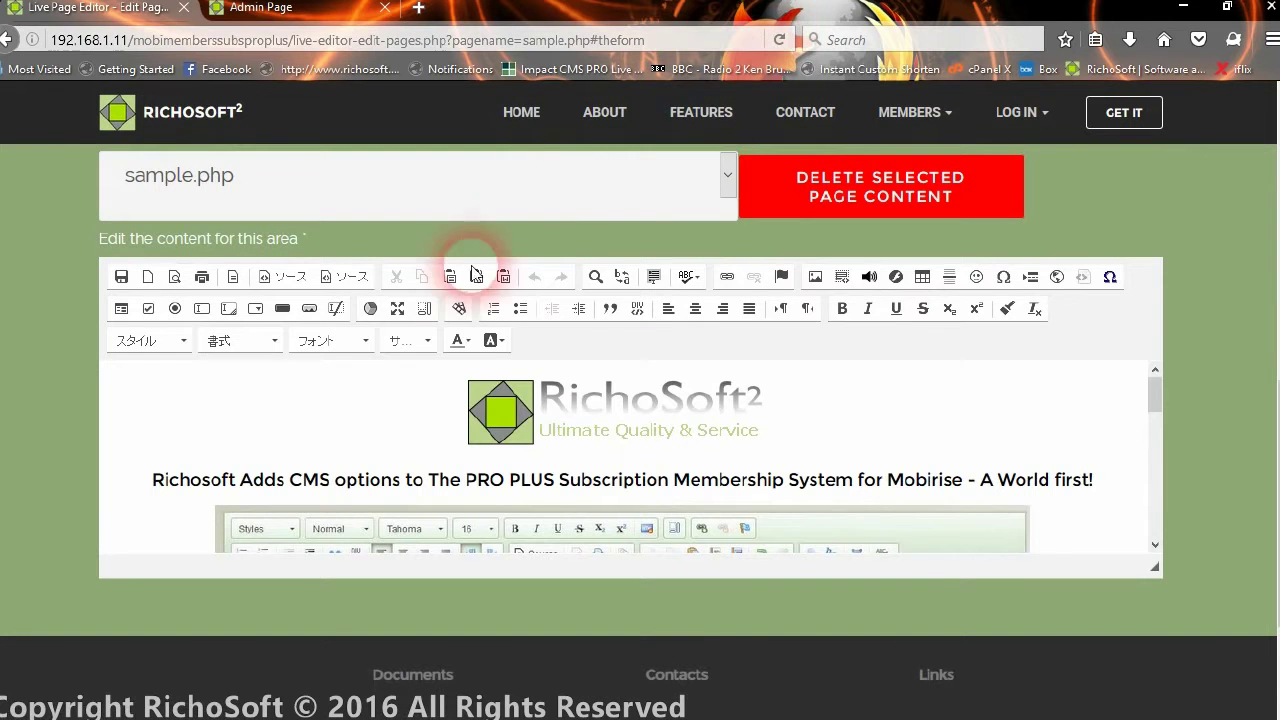
pyautogui.click(815, 276)
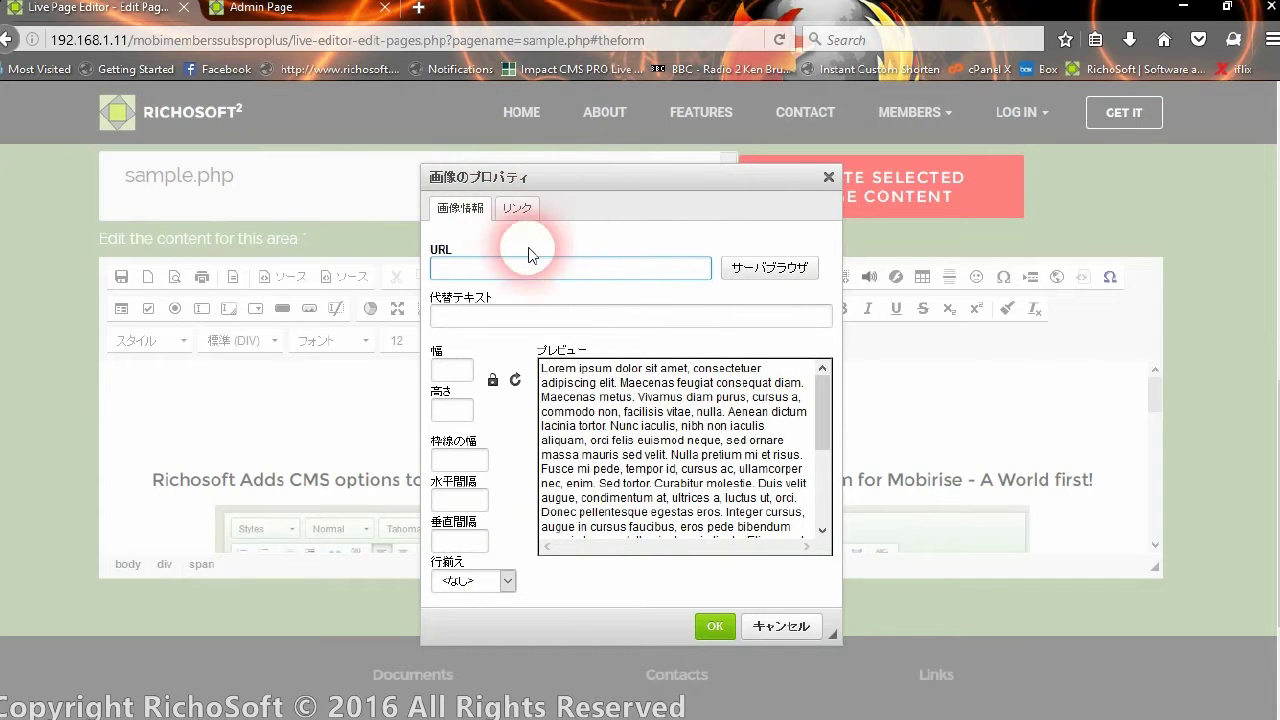
pyautogui.click(785, 627)
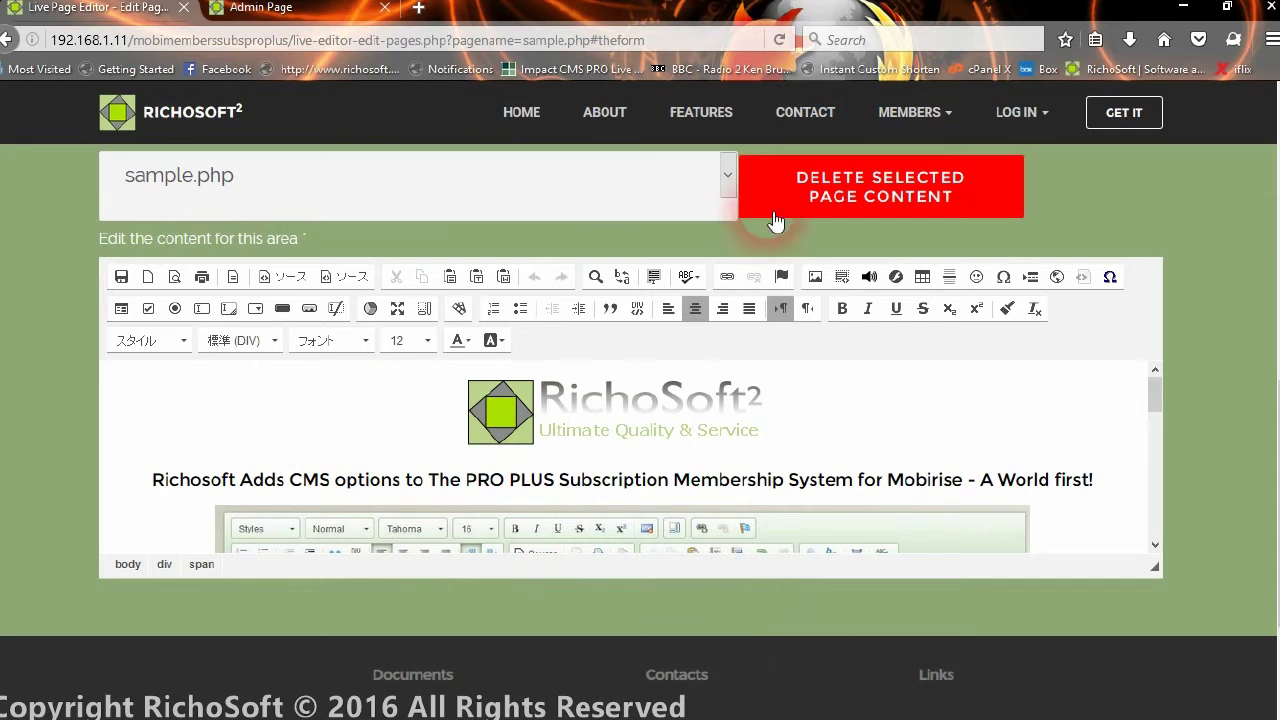
pyautogui.click(258, 12)
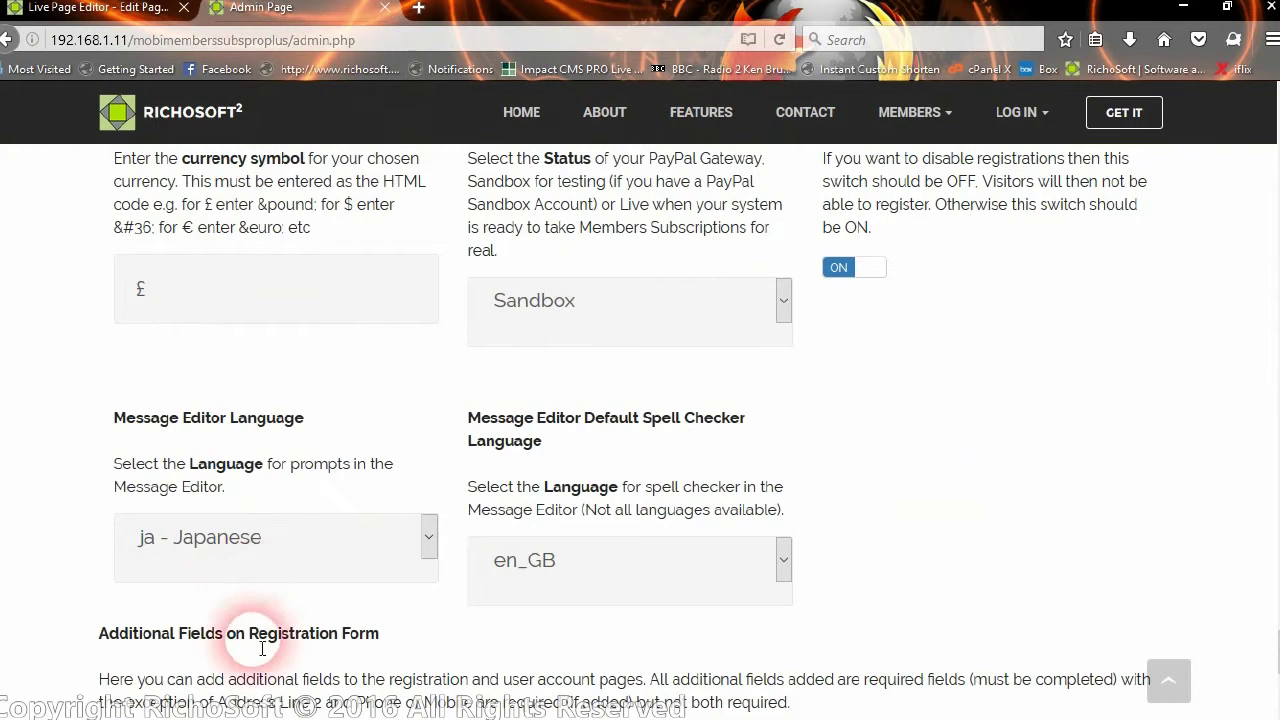
# Set Message Editor Language back to en-gb and acknowledge the success message
pyautogui.click(246, 560)
pyautogui.scroll(1, 265, 238)
pyautogui.scroll(4, 265, 238)
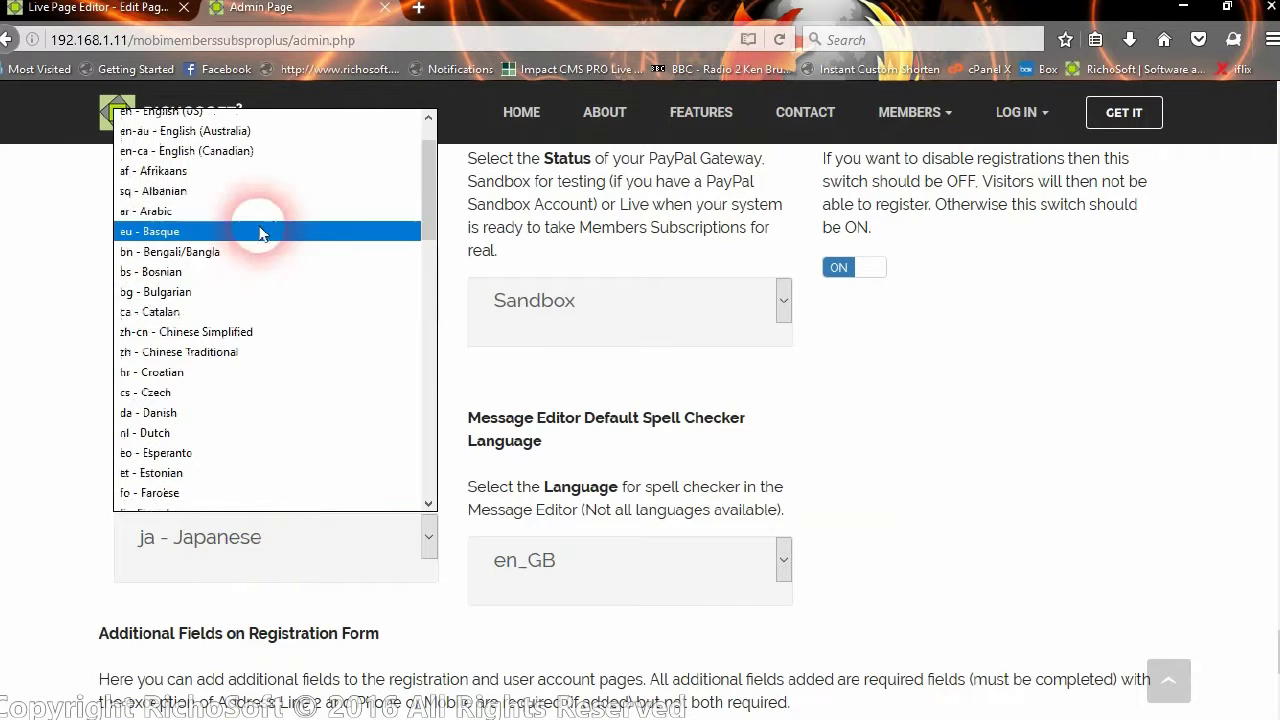
pyautogui.scroll(1, 180, 150)
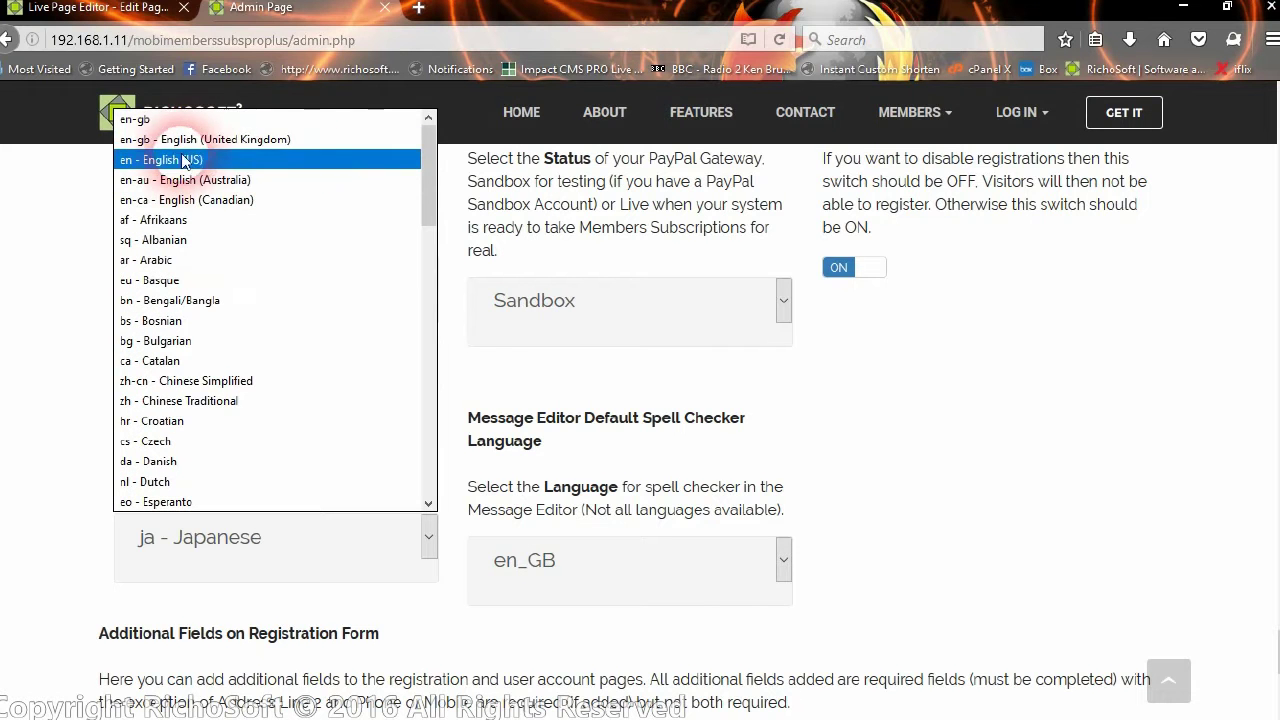
pyautogui.click(172, 132)
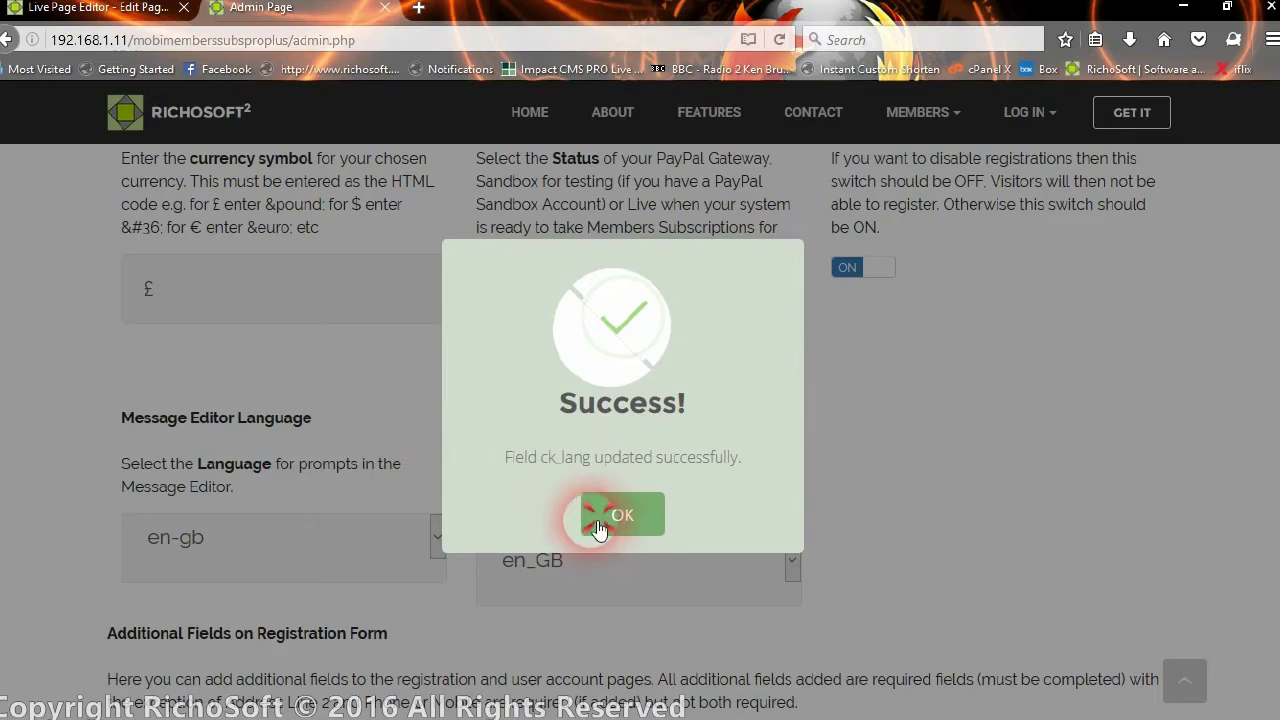
pyautogui.click(598, 528)
# Return to the Live Page Editor for sample.php
pyautogui.scroll(-5, 521, 463)
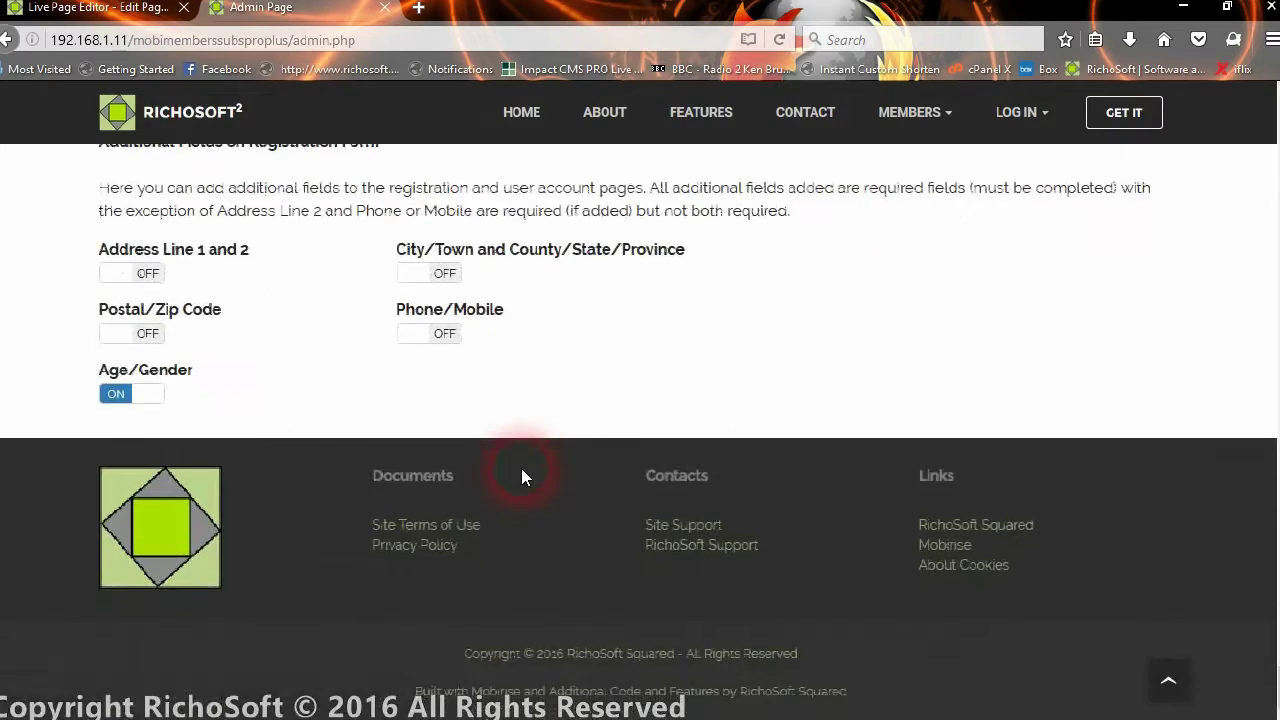
pyautogui.scroll(1, 935, 373)
pyautogui.scroll(10, 930, 370)
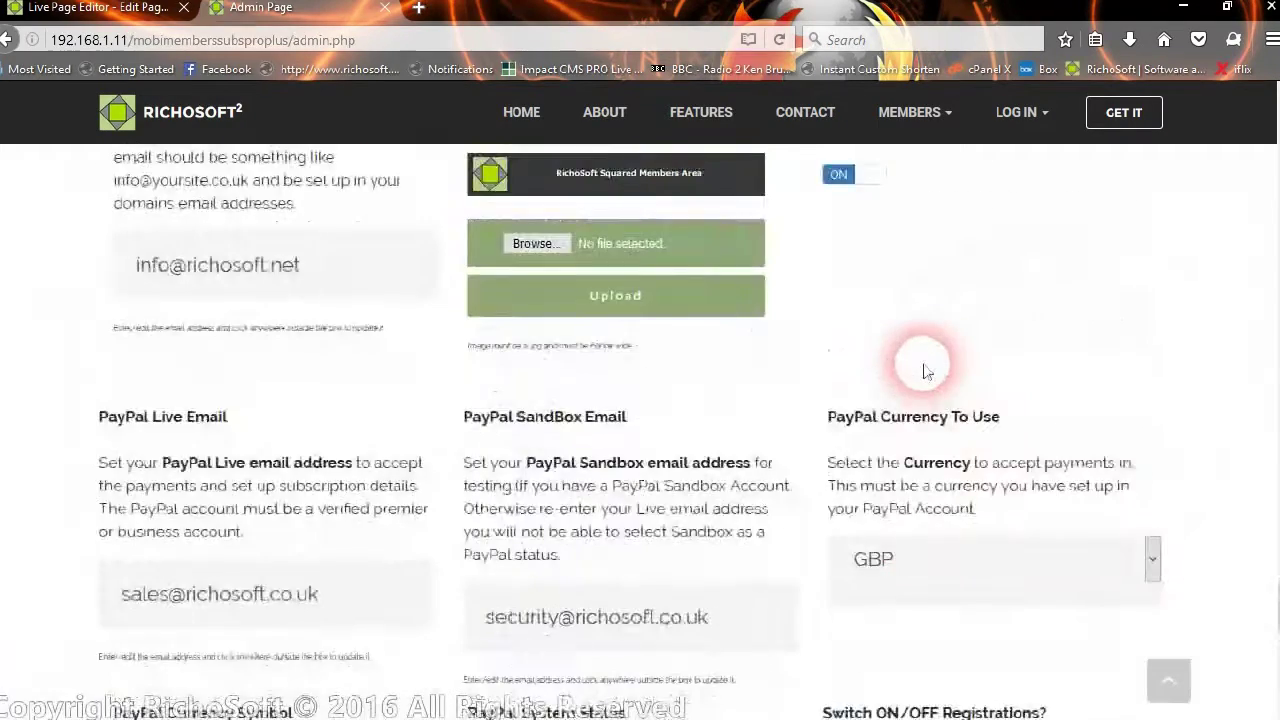
pyautogui.scroll(10, 923, 371)
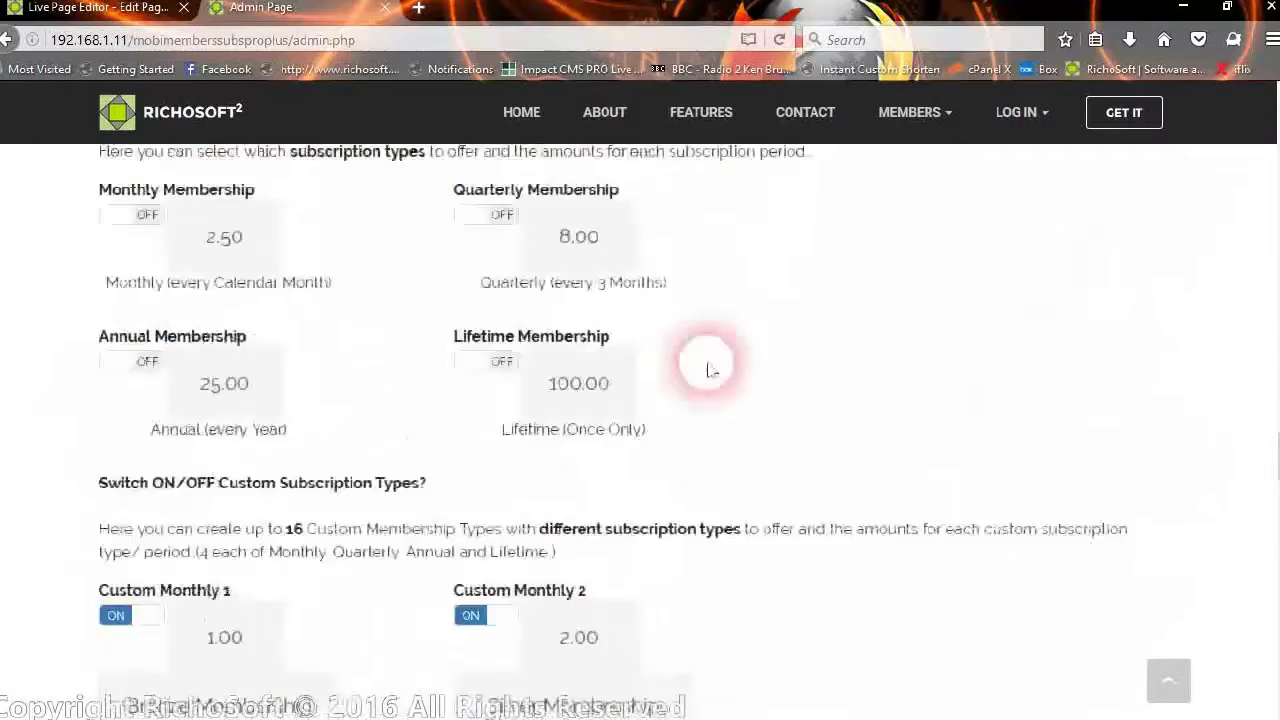
pyautogui.click(100, 8)
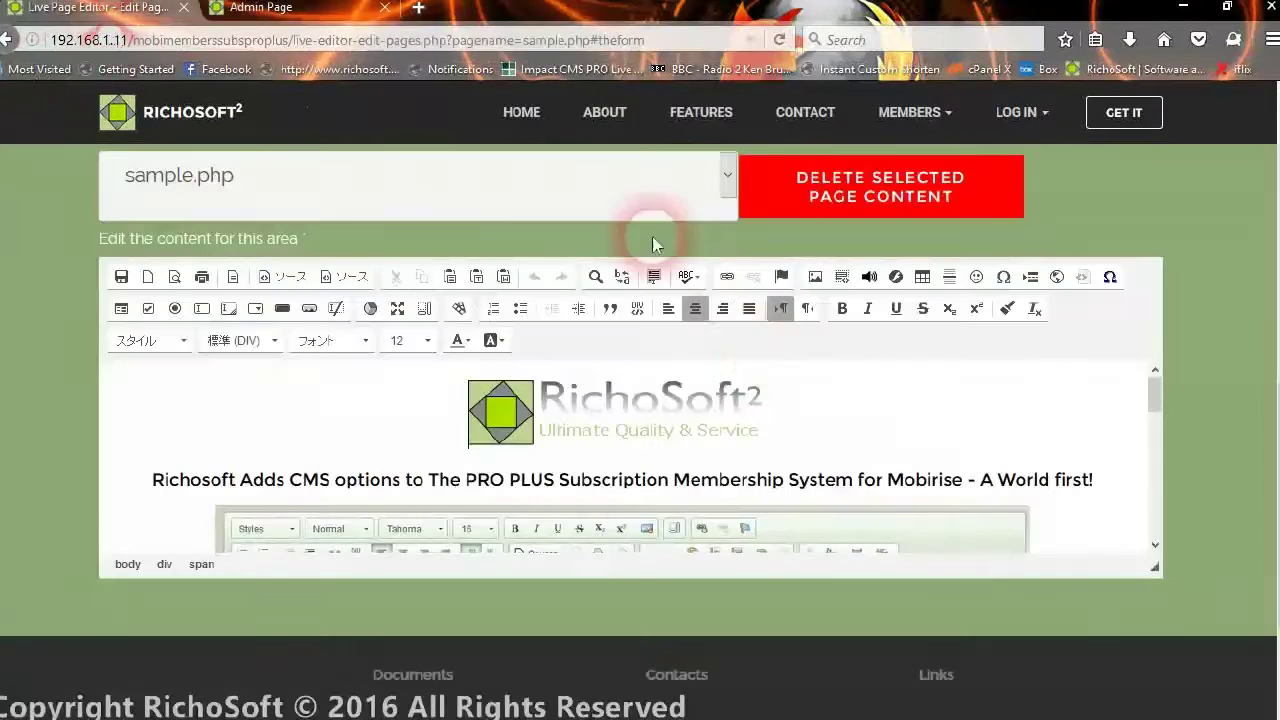